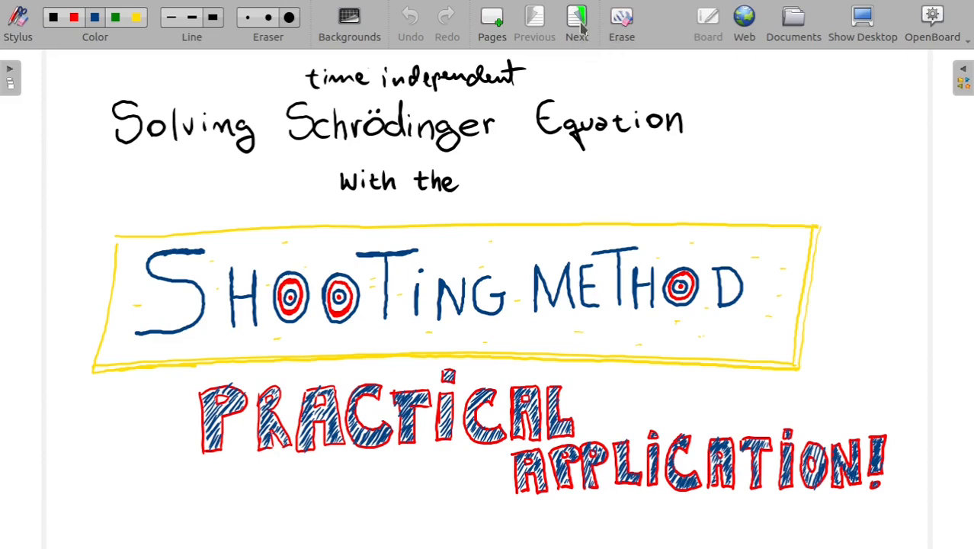
# - Go to the equations page and mark the original equation, the x, ε and V definitions, and the dimensionless equation with blue strokes
pyautogui.click(583, 24)
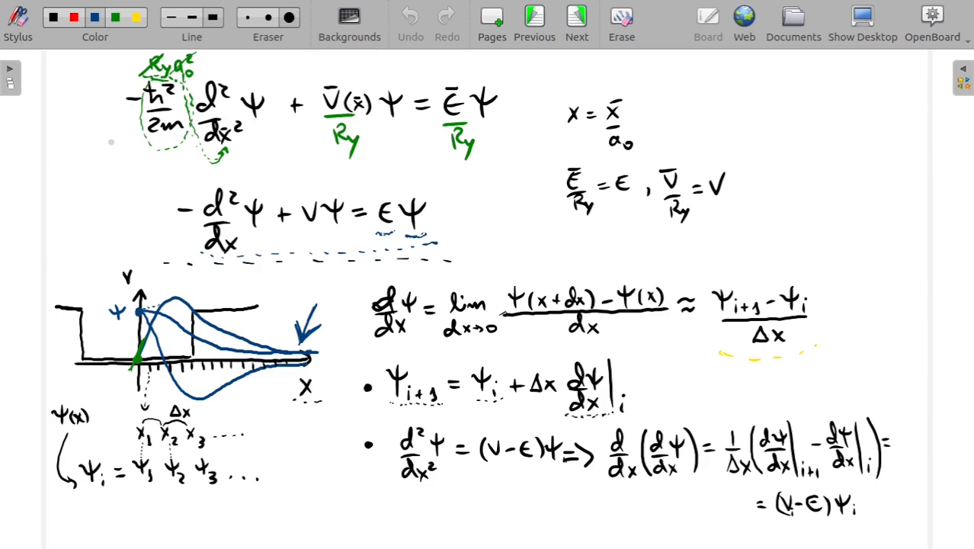
pyautogui.moveTo(109, 140)
pyautogui.mouseDown()
pyautogui.moveTo(124, 168)
pyautogui.moveTo(156, 179)
pyautogui.mouseUp()
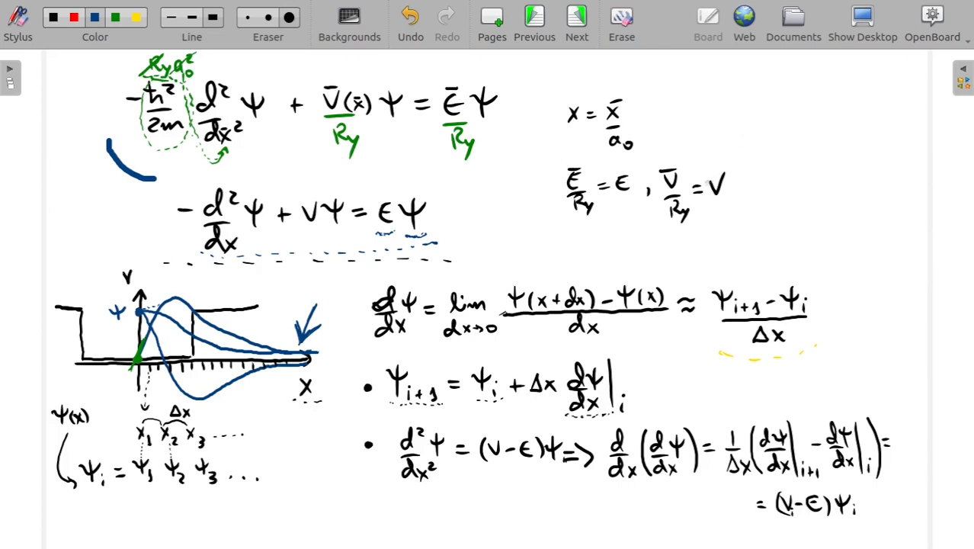
pyautogui.moveTo(555, 222); pyautogui.dragTo(610, 230)
pyautogui.moveTo(676, 243); pyautogui.dragTo(731, 226)
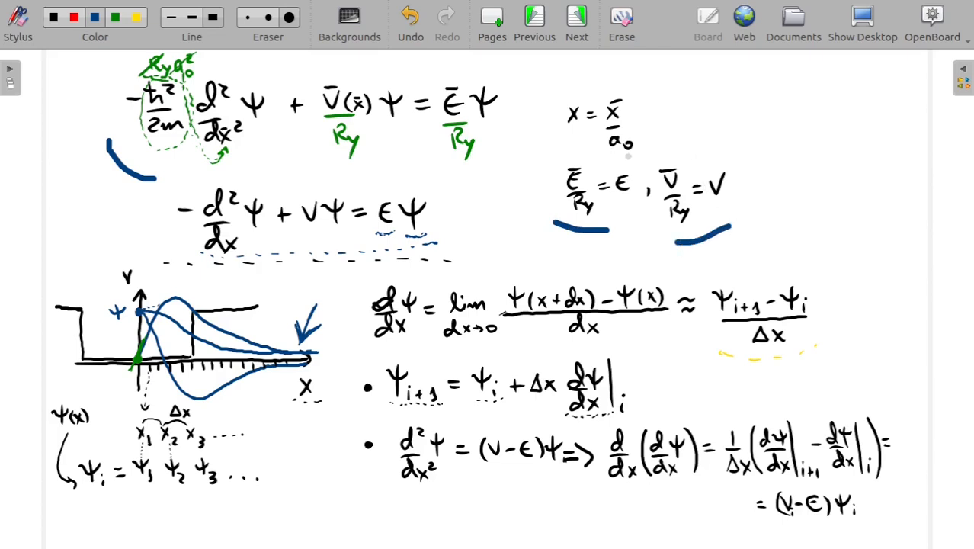
pyautogui.moveTo(613, 161); pyautogui.dragTo(647, 141)
pyautogui.moveTo(425, 268); pyautogui.dragTo(456, 242)
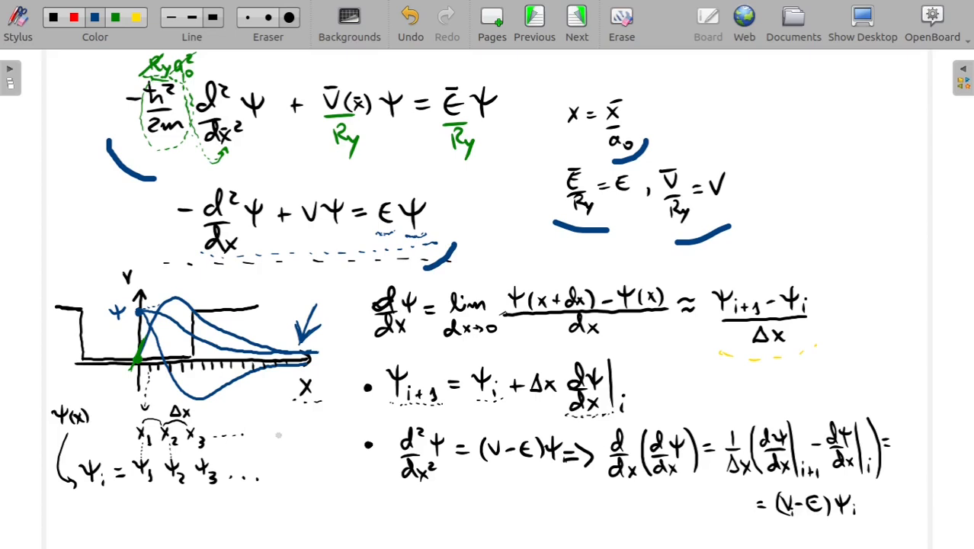
# - Draw a blue upward arrow to the potential sketch's x-axis, and mark its grid points, Δx and the finite-difference fraction
pyautogui.moveTo(279, 437)
pyautogui.mouseDown()
pyautogui.moveTo(278, 384)
pyautogui.moveTo(288, 407)
pyautogui.mouseUp()
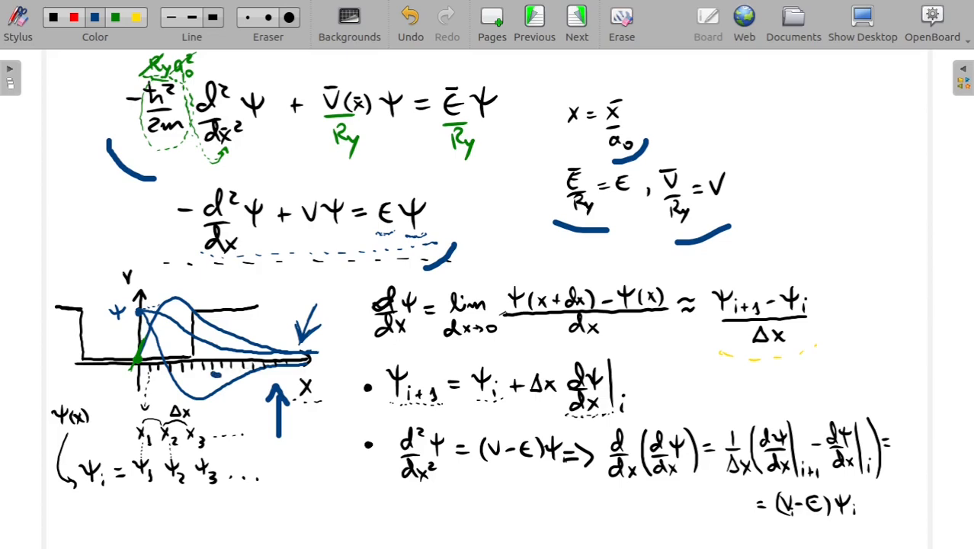
pyautogui.moveTo(217, 375); pyautogui.dragTo(209, 374)
pyautogui.moveTo(196, 421); pyautogui.dragTo(204, 415)
pyautogui.moveTo(808, 357); pyautogui.dragTo(838, 328)
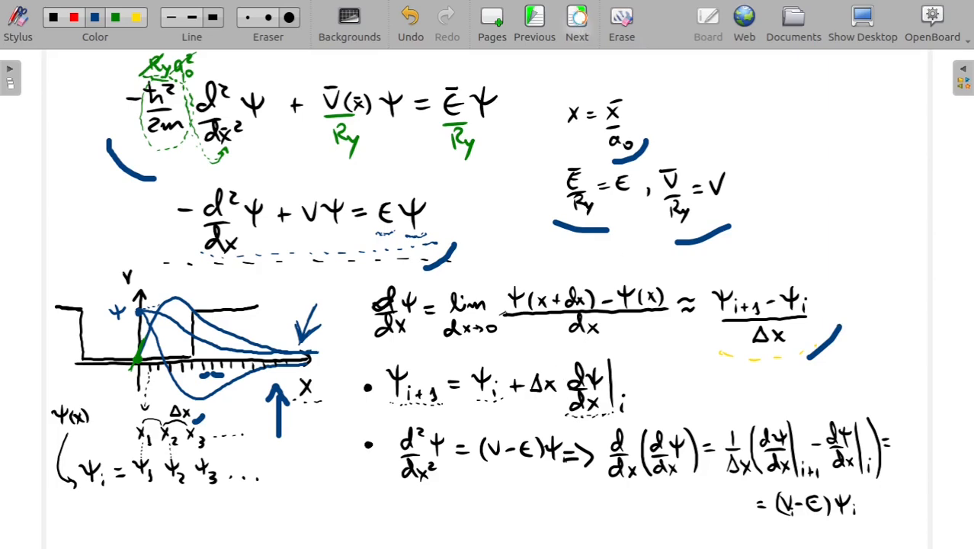
# - On the following page, underline terms of the two recurrence equations in blue and draw blue arrows to E and the diverging curve
pyautogui.click(581, 23)
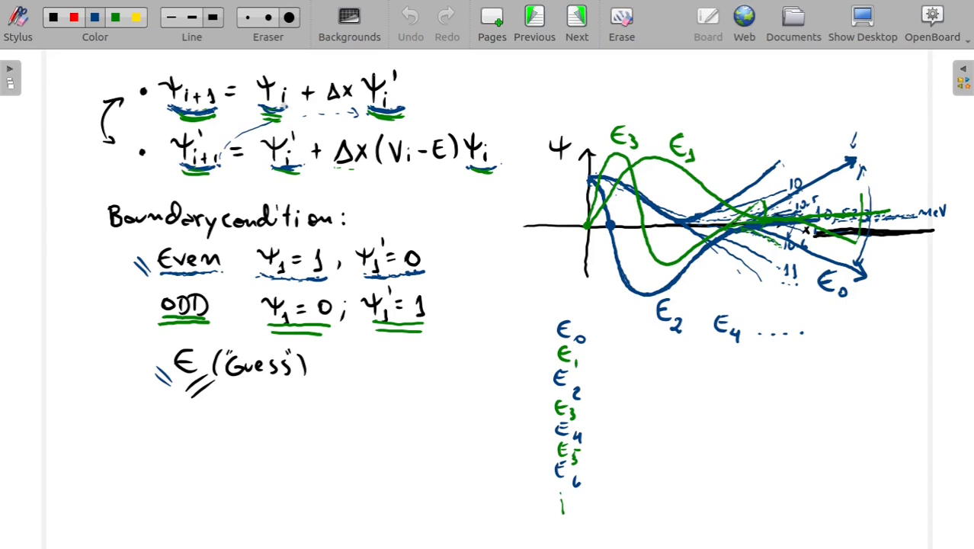
pyautogui.moveTo(258, 110); pyautogui.dragTo(284, 109)
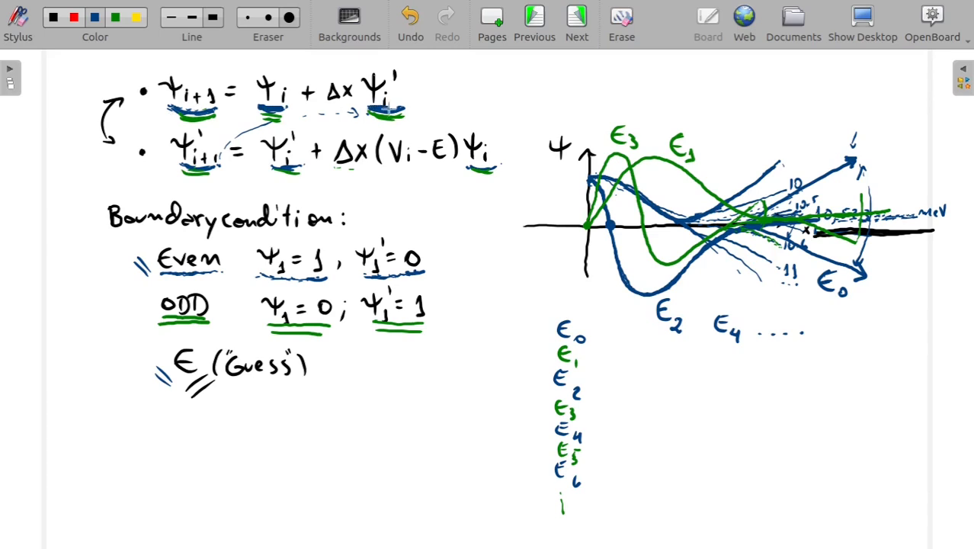
pyautogui.moveTo(168, 107); pyautogui.dragTo(215, 108)
pyautogui.moveTo(178, 163); pyautogui.dragTo(216, 168)
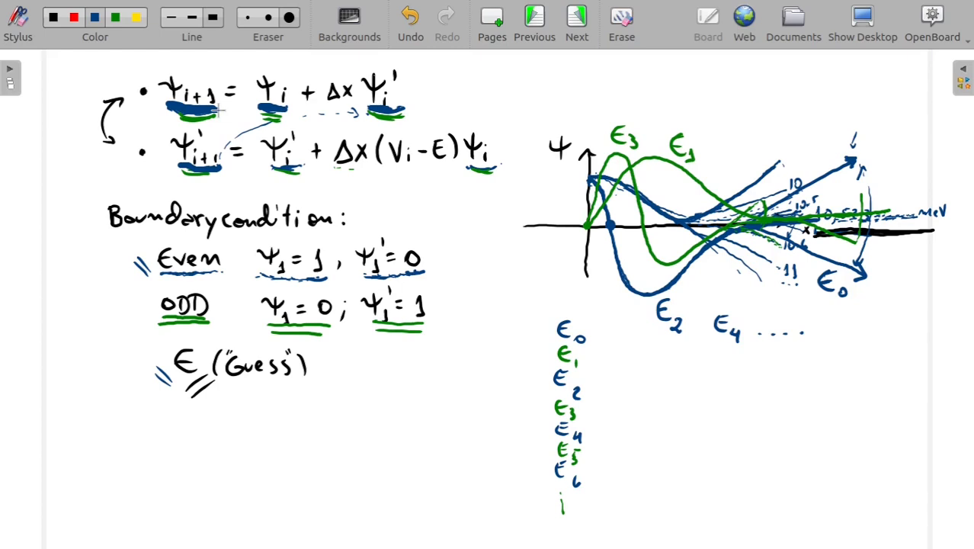
pyautogui.moveTo(438, 212)
pyautogui.mouseDown()
pyautogui.moveTo(438, 172)
pyautogui.moveTo(450, 190)
pyautogui.mouseUp()
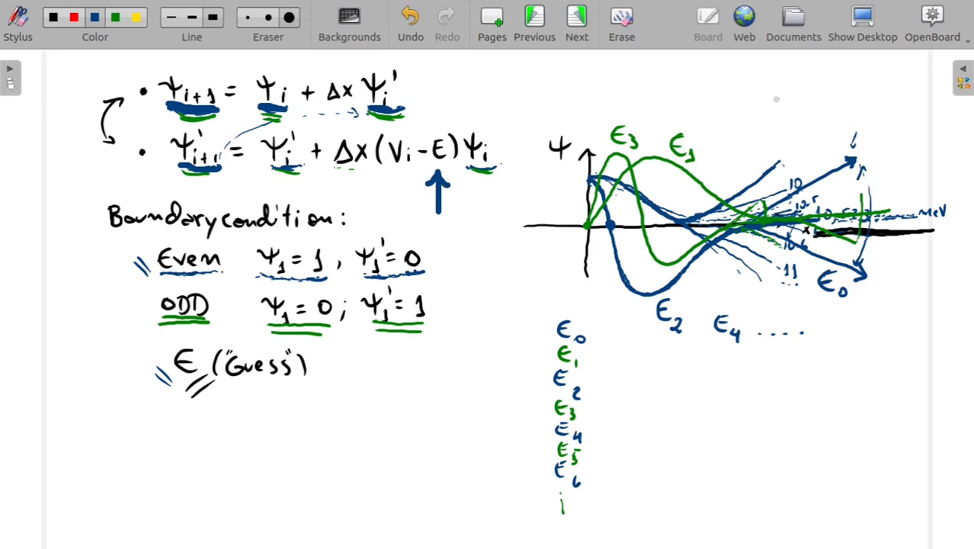
pyautogui.moveTo(777, 96)
pyautogui.mouseDown()
pyautogui.moveTo(774, 140)
pyautogui.moveTo(785, 143)
pyautogui.moveTo(795, 120)
pyautogui.moveTo(780, 142)
pyautogui.mouseUp()
# - Switch to shooting.ods in LibreOffice Calc and examine the Ry and a0 constants in B2 and B3
pyautogui.press('super')
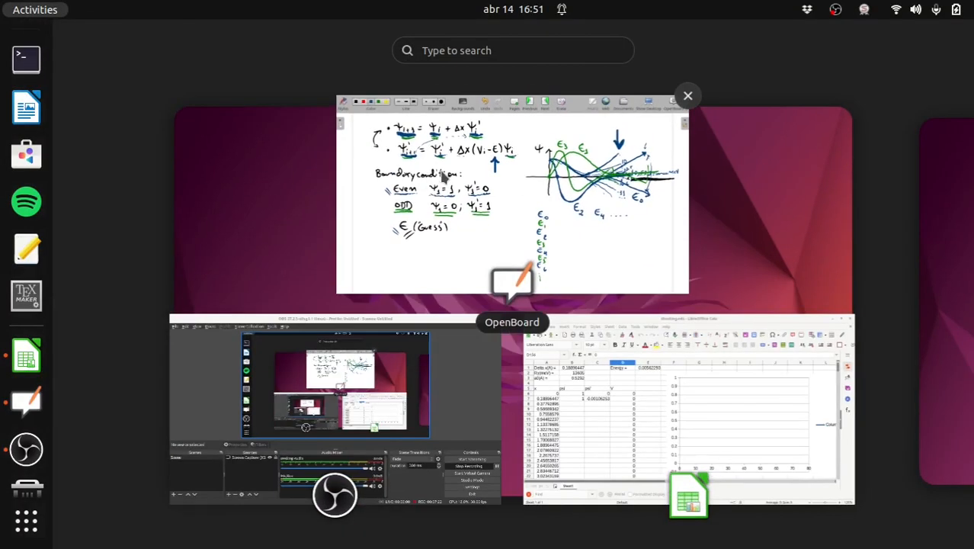
pyautogui.click(706, 400)
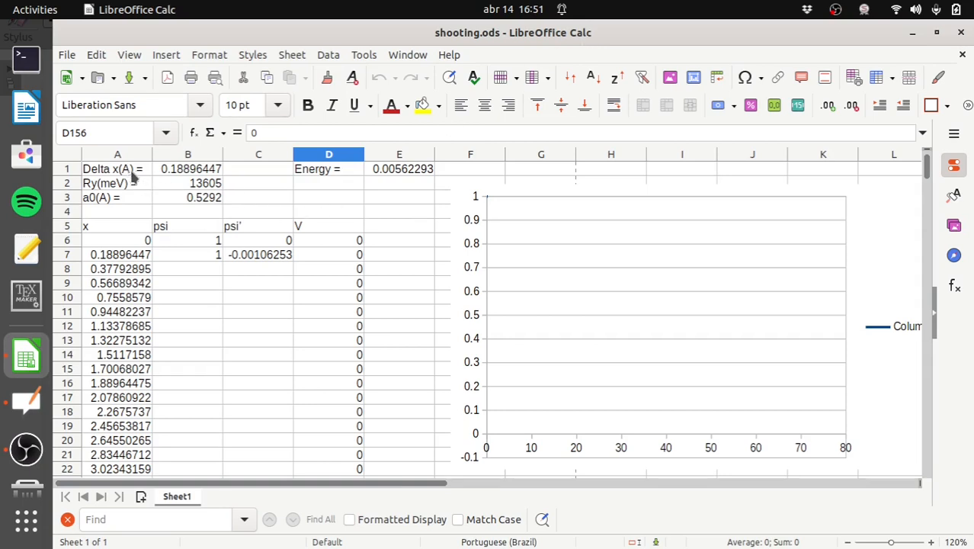
pyautogui.click(196, 191)
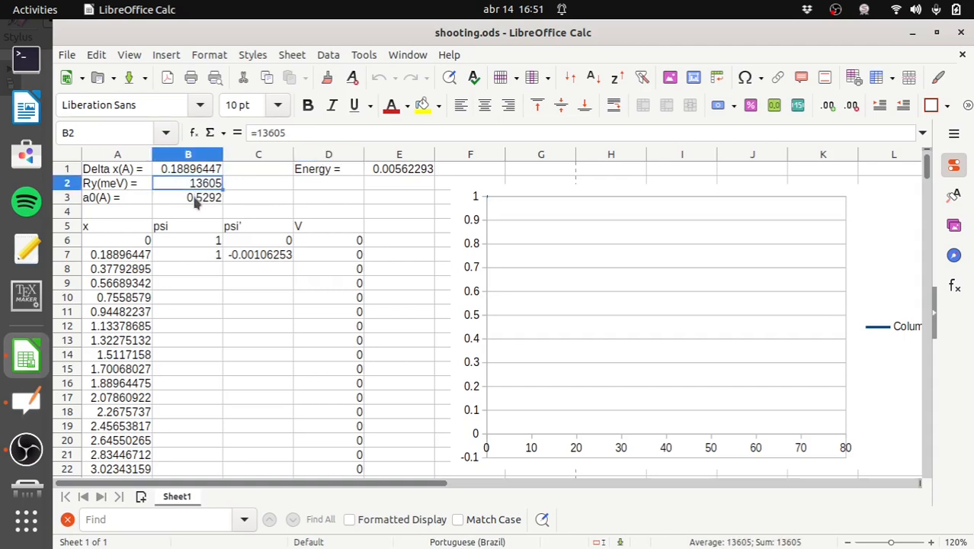
pyautogui.click(196, 203)
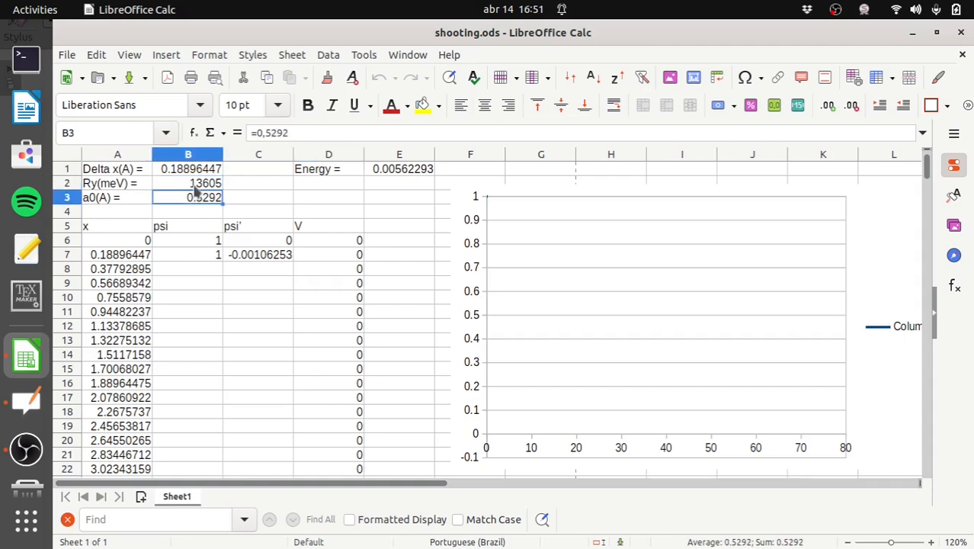
pyautogui.click(196, 189)
pyautogui.click(196, 201)
pyautogui.click(195, 186)
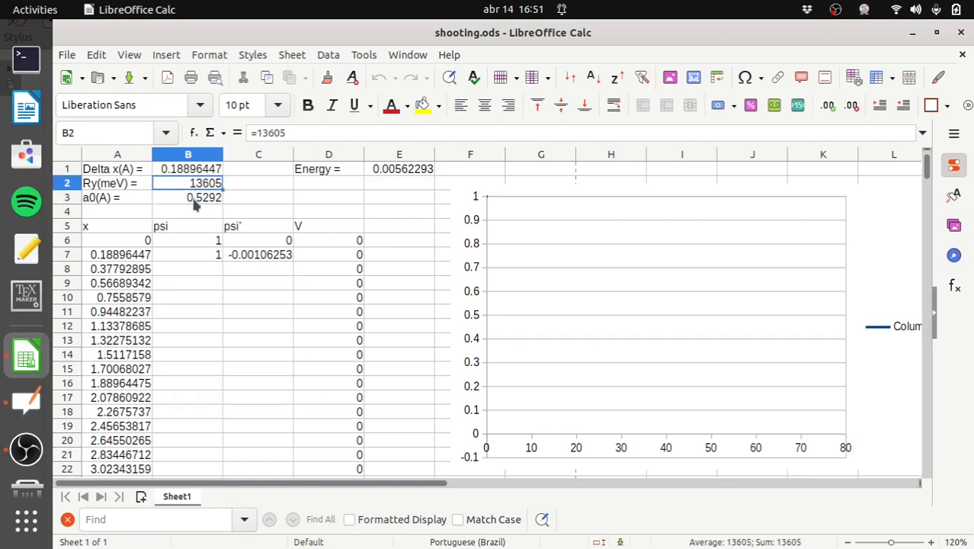
pyautogui.click(195, 198)
pyautogui.click(195, 186)
pyautogui.click(195, 198)
pyautogui.click(195, 186)
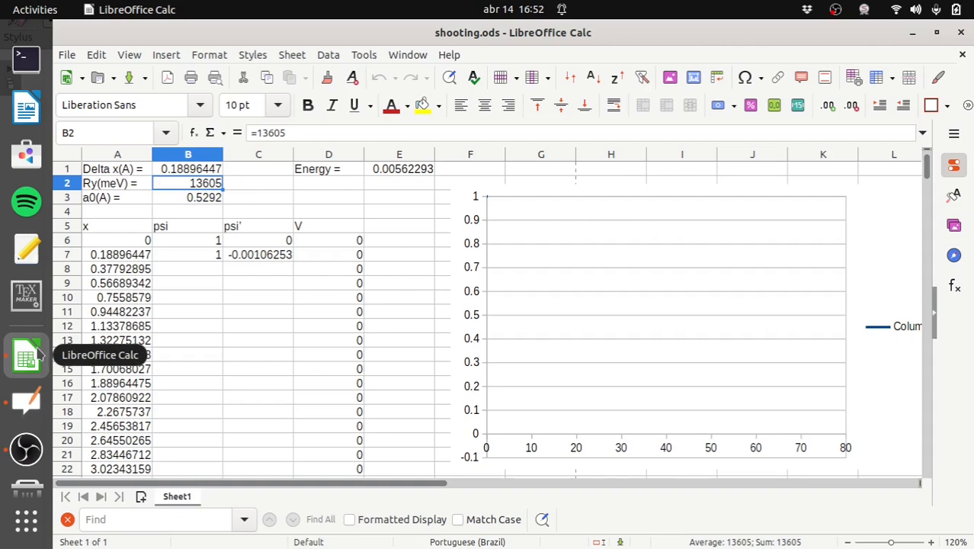
# - Box Δx in both recurrence equations on the OpenBoard page, undo the boxes and return to shooting.ods in LibreOffice Calc
pyautogui.press('super')
pyautogui.click(411, 257)
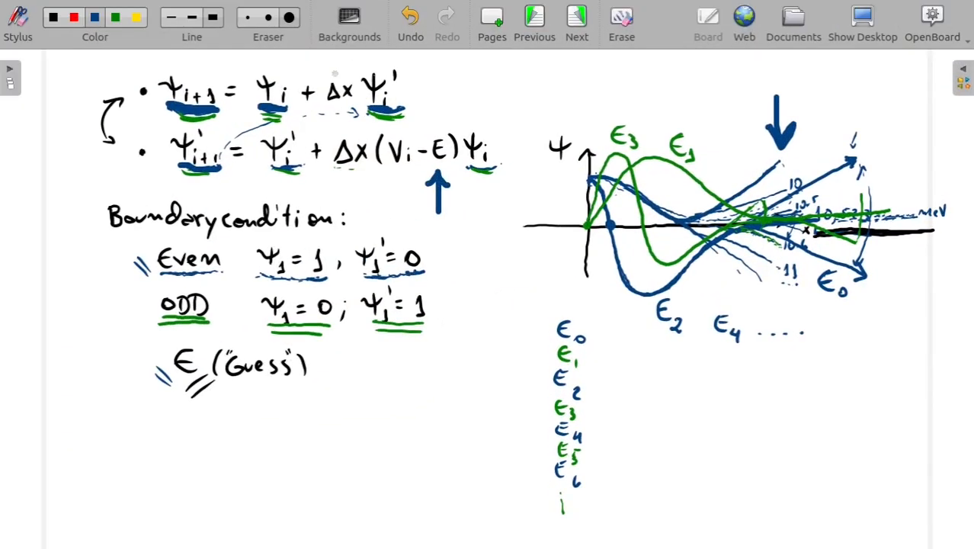
pyautogui.moveTo(333, 73)
pyautogui.mouseDown()
pyautogui.moveTo(323, 96)
pyautogui.moveTo(356, 110)
pyautogui.moveTo(328, 73)
pyautogui.mouseUp()
pyautogui.moveTo(341, 131)
pyautogui.mouseDown()
pyautogui.moveTo(329, 153)
pyautogui.moveTo(352, 173)
pyautogui.moveTo(375, 149)
pyautogui.moveTo(340, 131)
pyautogui.mouseUp()
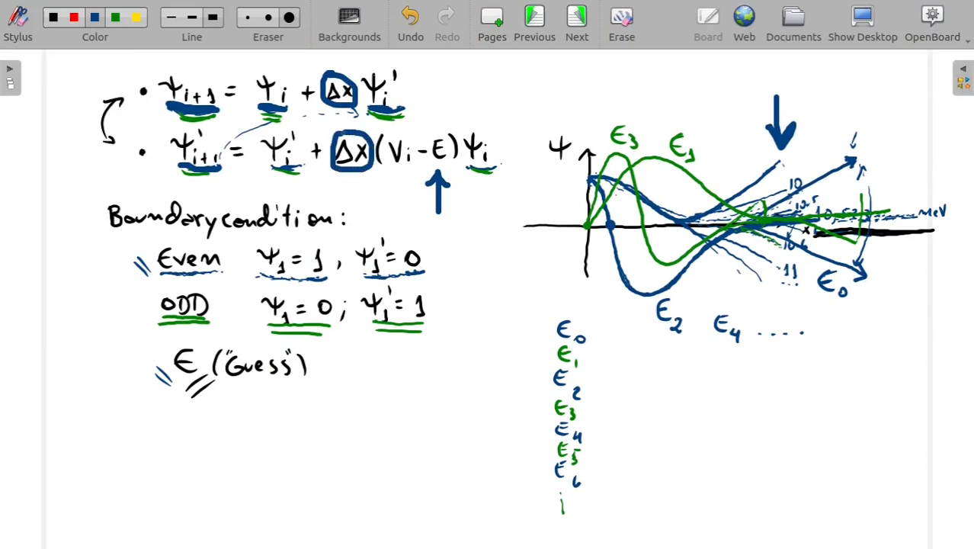
pyautogui.hotkey('ctrl', 'z')
pyautogui.hotkey('ctrl', 'z')
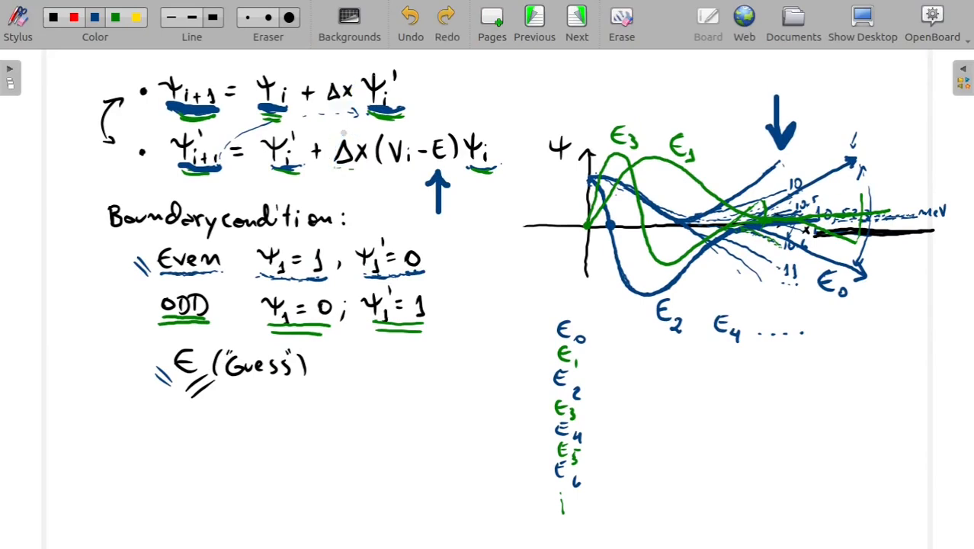
pyautogui.press('super')
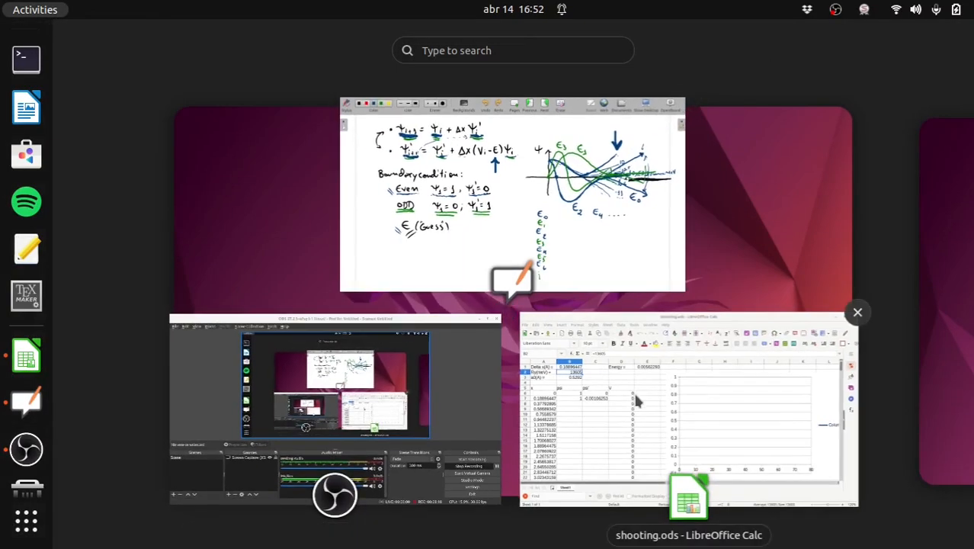
pyautogui.click(634, 393)
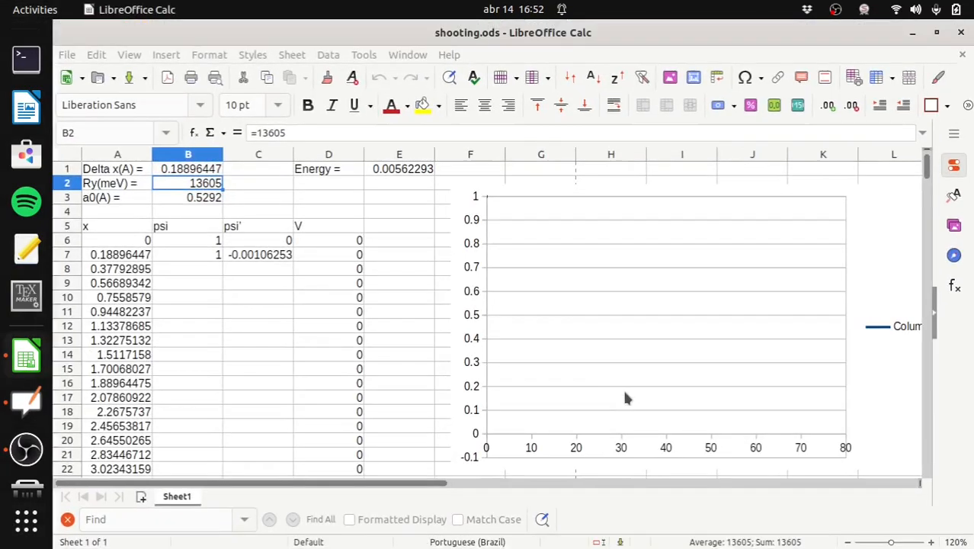
# - Examine the Delta x formula in B1, highlighting its numerator in the formula
pyautogui.click(211, 171)
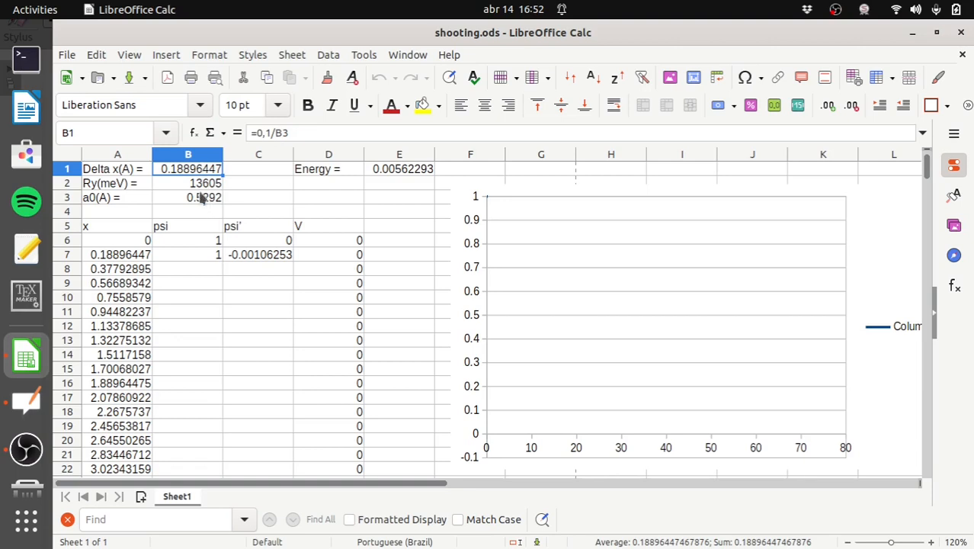
pyautogui.click(269, 132)
pyautogui.moveTo(271, 133); pyautogui.dragTo(257, 134)
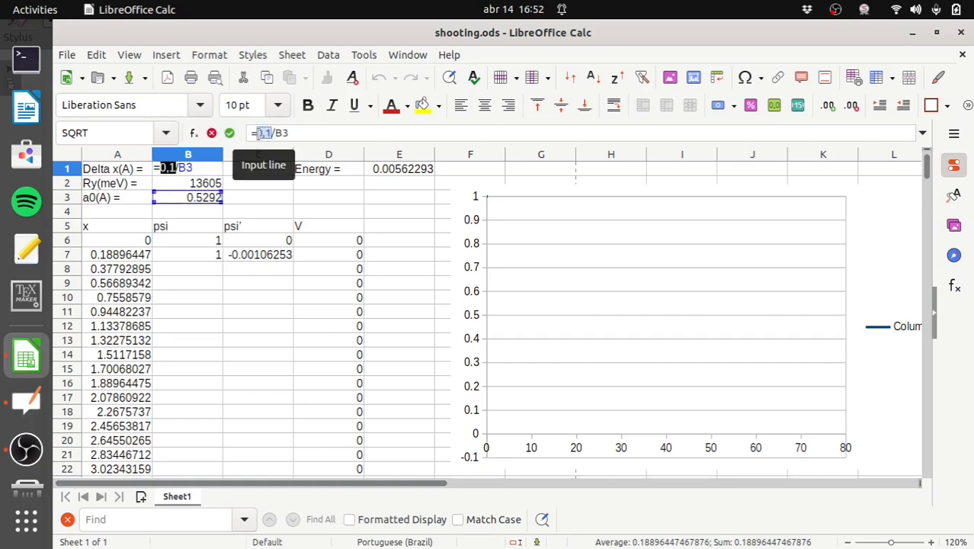
pyautogui.click(290, 133)
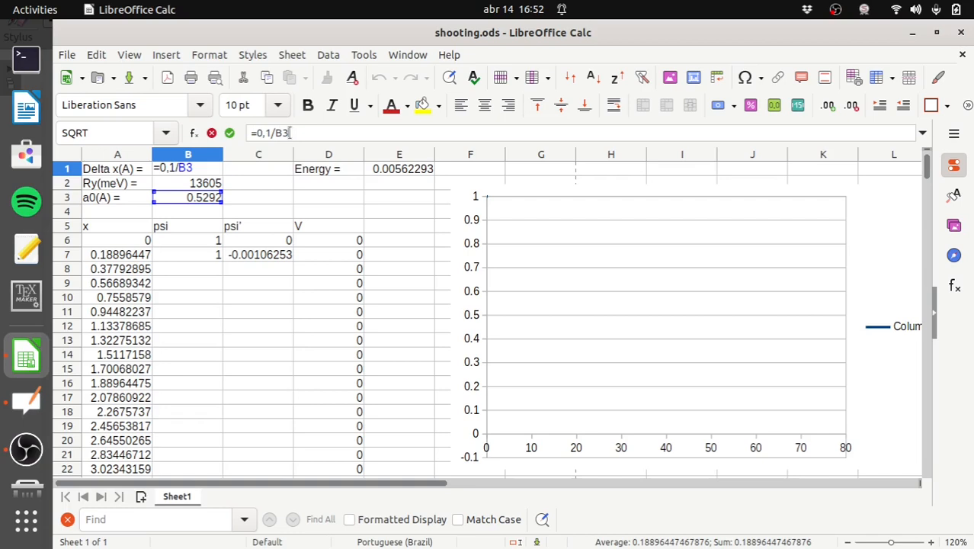
pyautogui.press('Return')
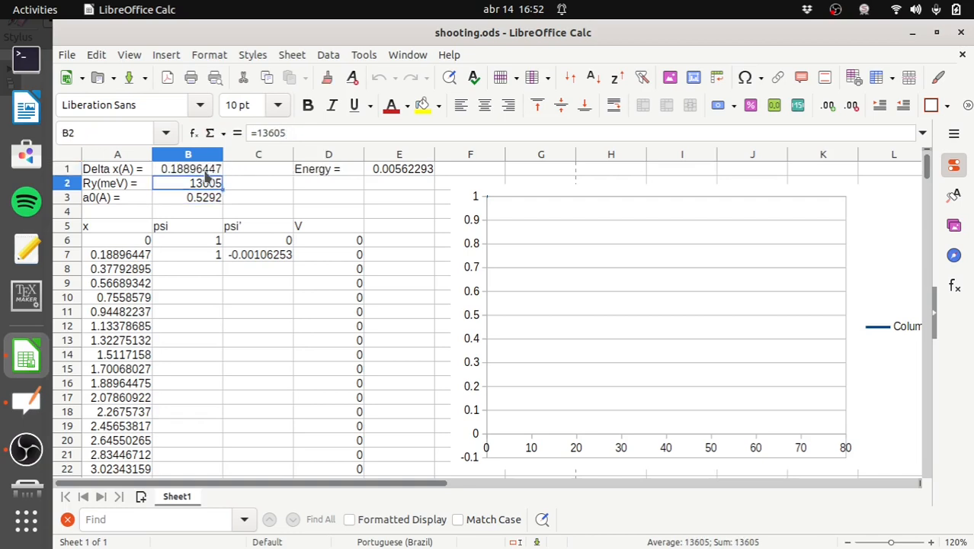
# - Examine the Energy formula in E1, highlighting the energy value that is divided by B2
pyautogui.click(410, 171)
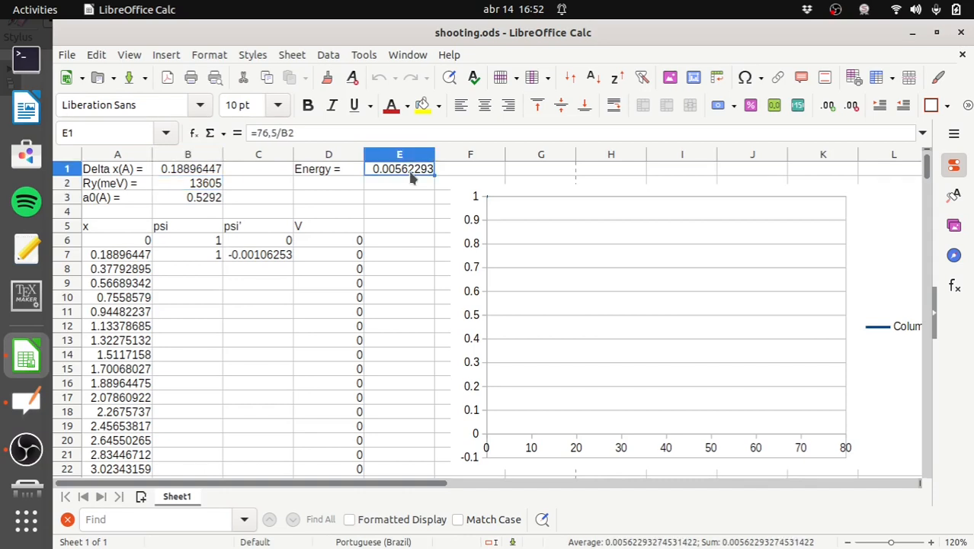
pyautogui.click(273, 134)
pyautogui.doubleClick(259, 133)
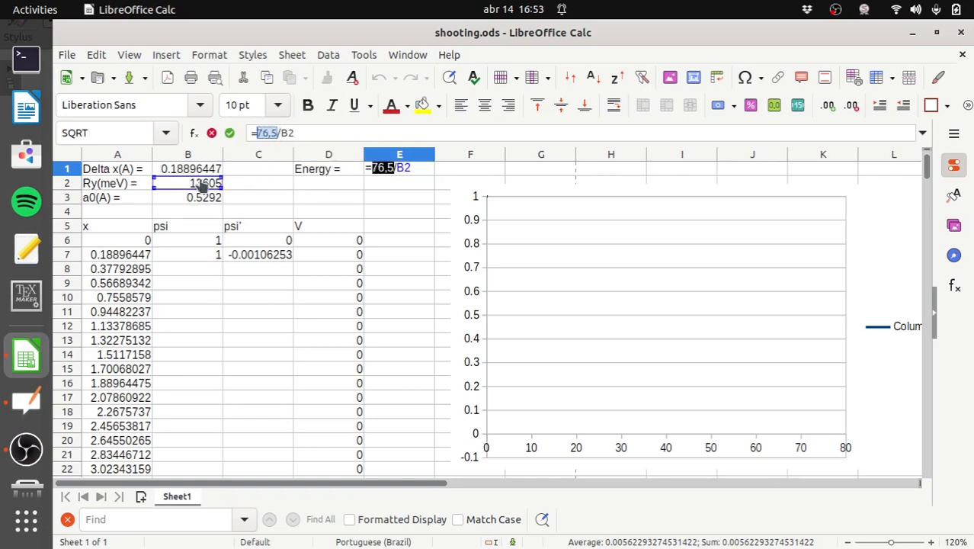
pyautogui.click(297, 134)
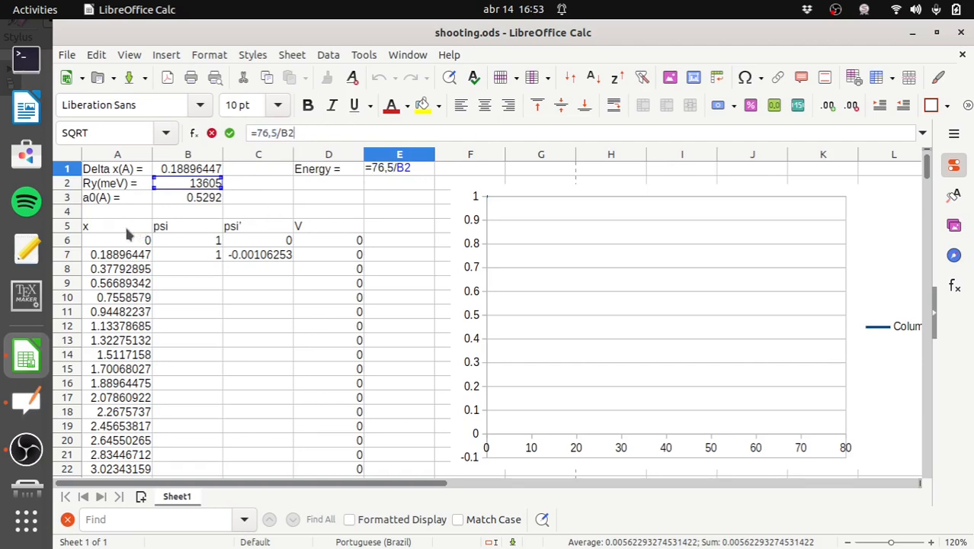
pyautogui.press('Return')
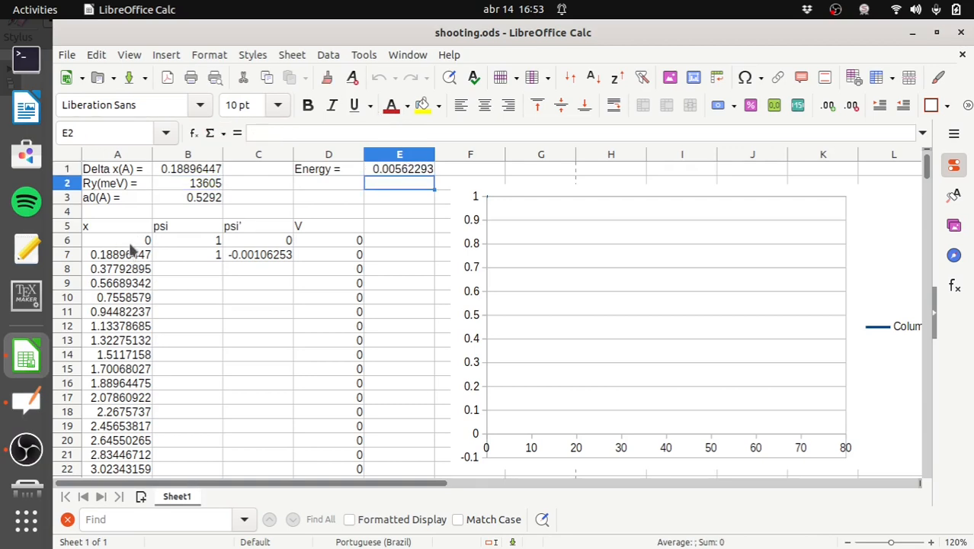
# - Examine the x column's header and starting value, and the formula in A7 with its absolute reference to B1
pyautogui.click(113, 228)
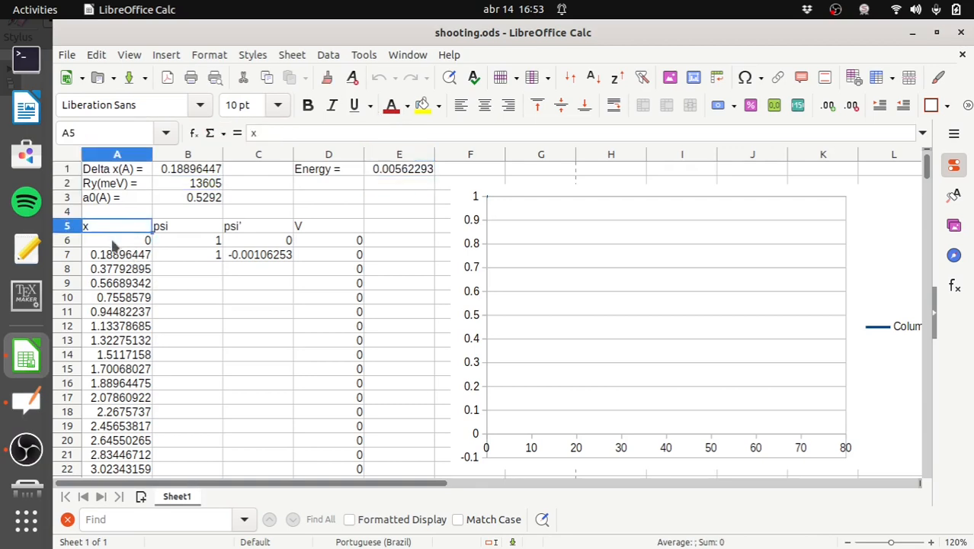
pyautogui.click(113, 242)
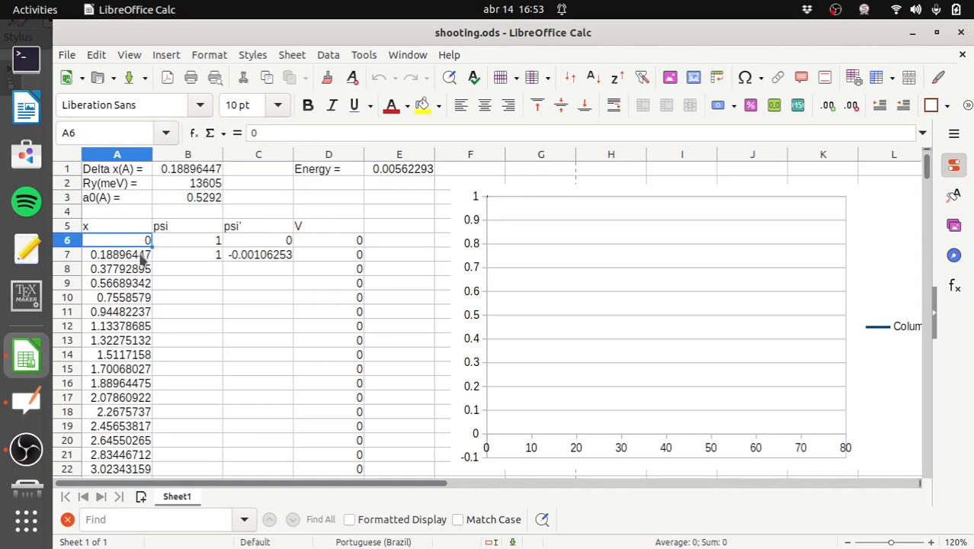
pyautogui.click(142, 257)
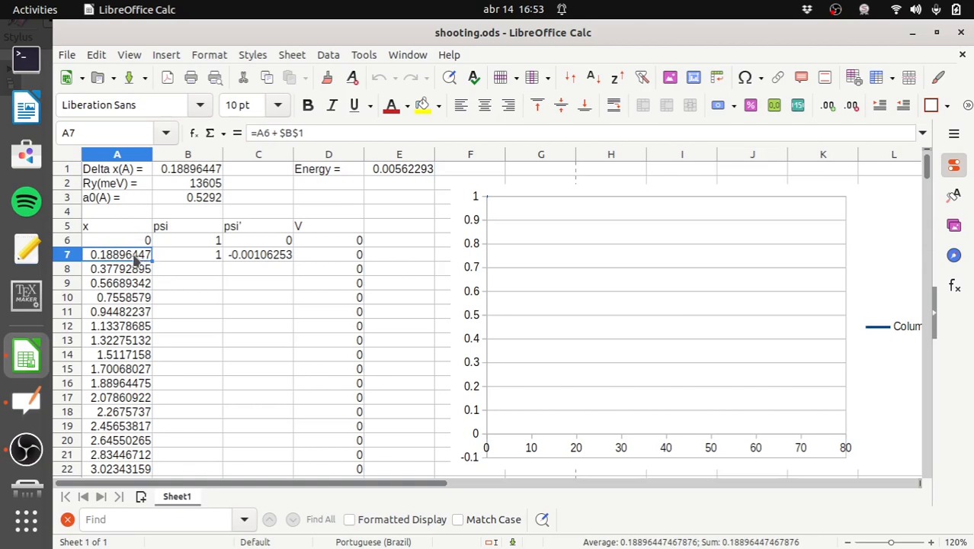
pyautogui.moveTo(286, 133)
pyautogui.mouseDown()
pyautogui.moveTo(298, 133)
pyautogui.moveTo(284, 134)
pyautogui.mouseUp()
pyautogui.click(303, 132)
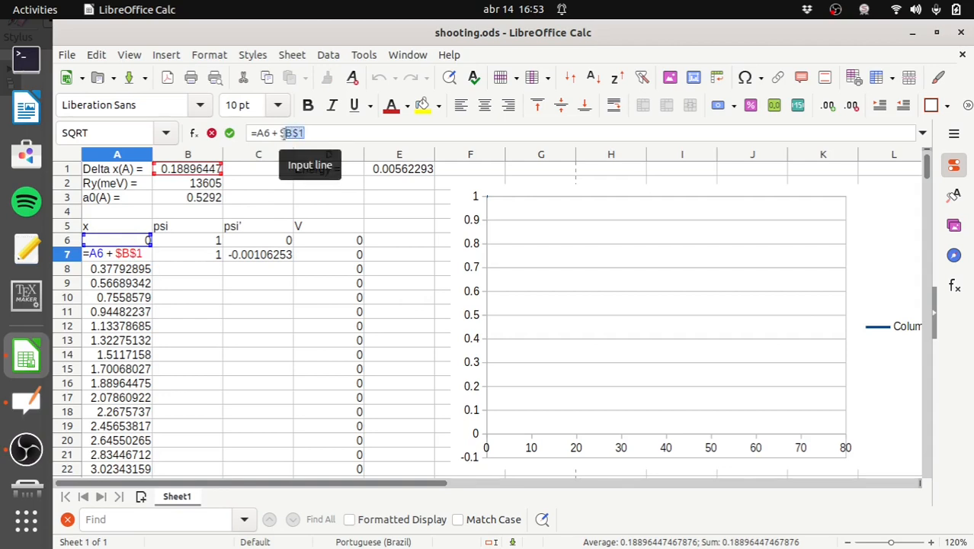
pyautogui.click(308, 133)
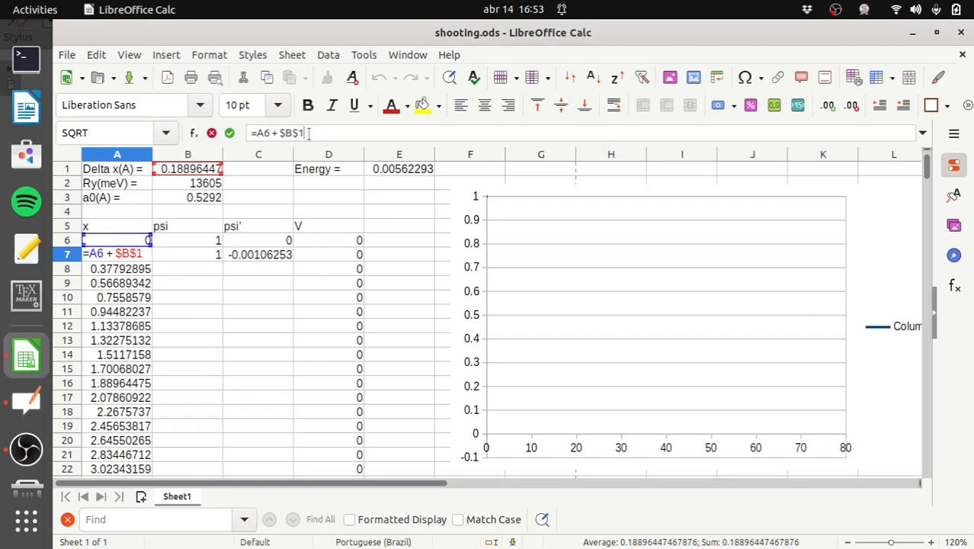
pyautogui.press('Return')
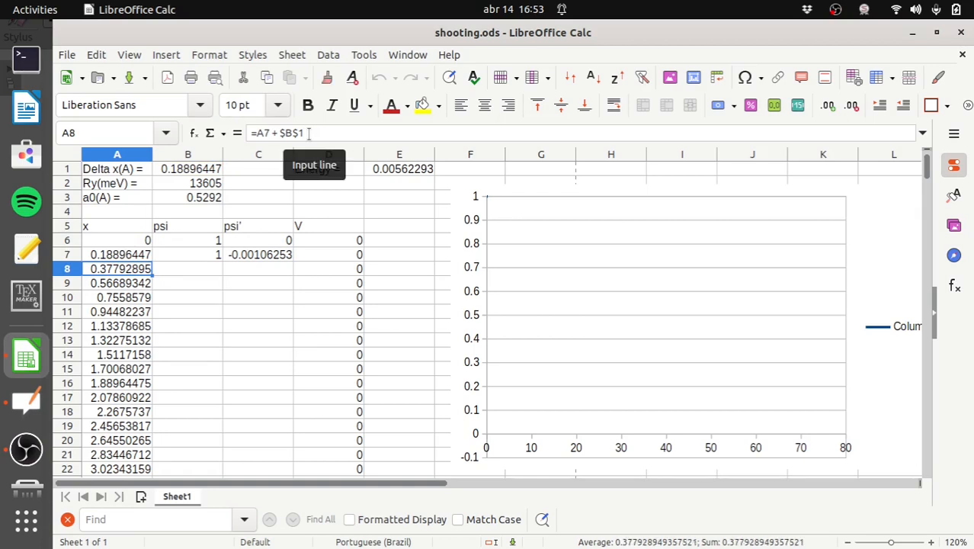
# - Examine how the x formula's relative reference advances while $B$1 stays fixed, from A7 down to A15
pyautogui.press('Up')
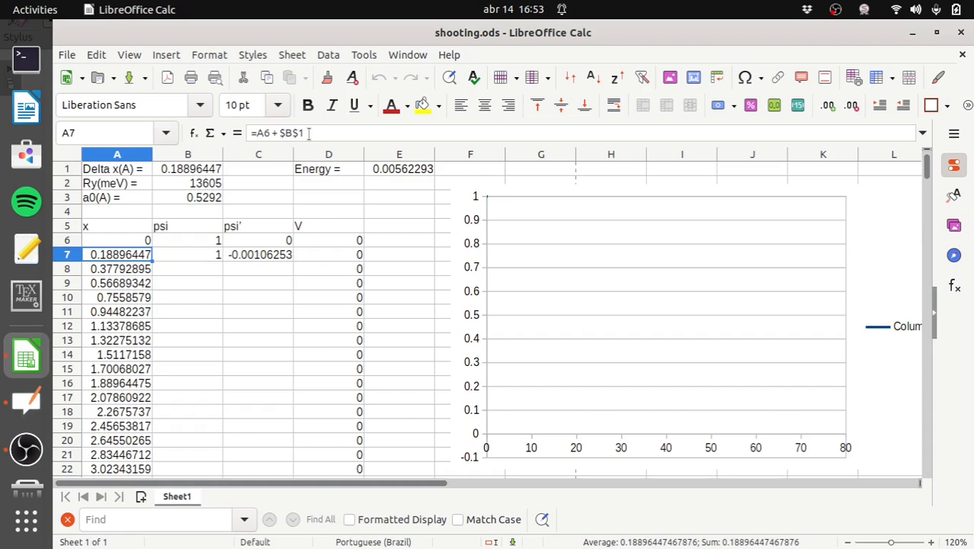
pyautogui.press('Down')
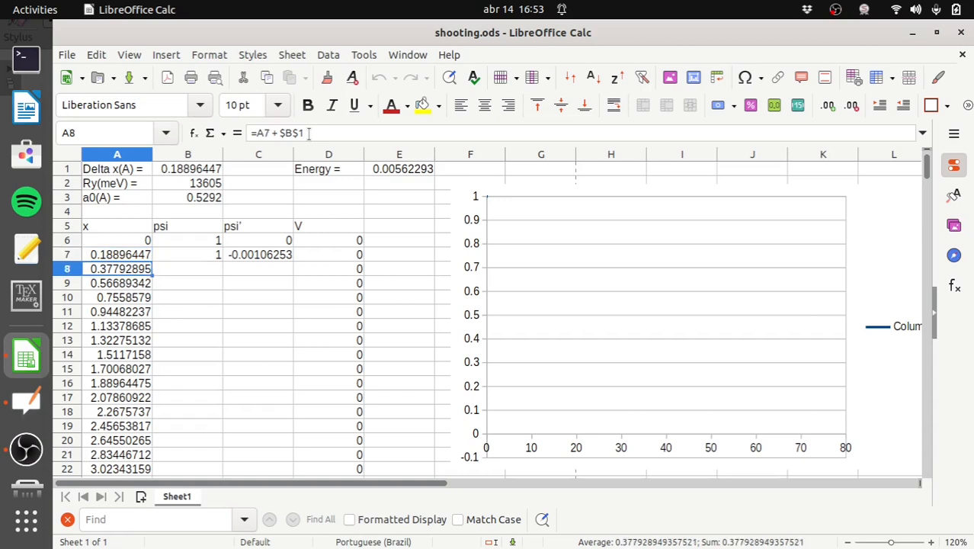
pyautogui.press('Down')
pyautogui.press('Down')
pyautogui.press('Down')
pyautogui.press('Down')
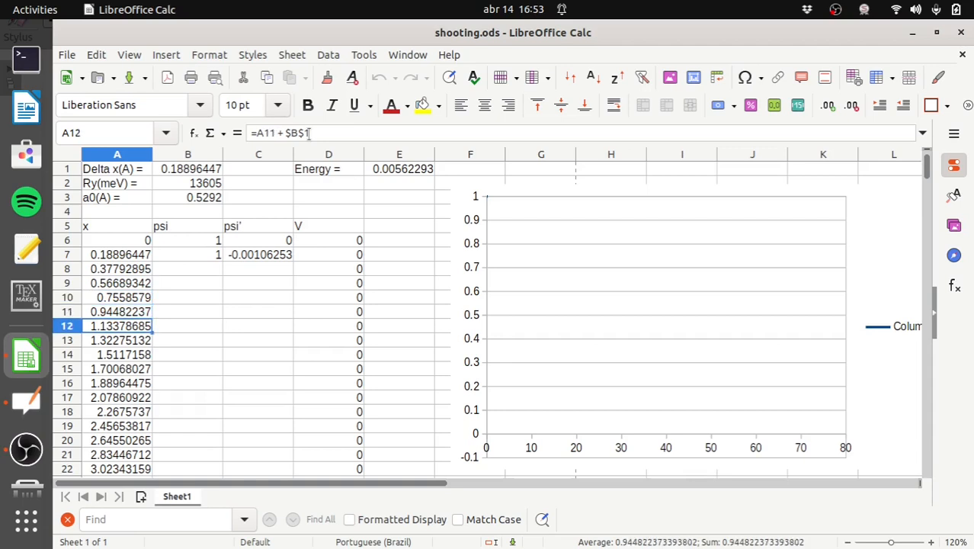
pyautogui.press('Down')
pyautogui.press('Down')
pyautogui.press('Down')
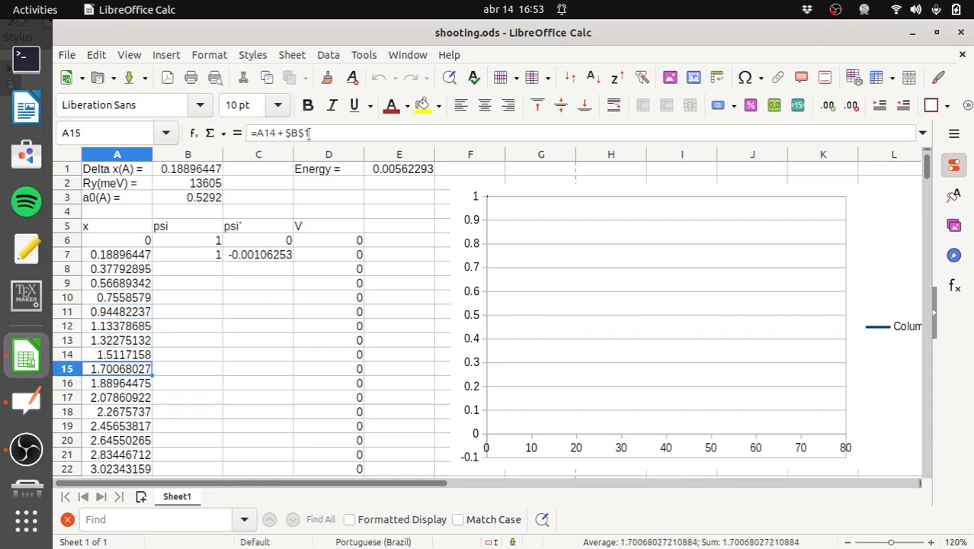
# - Highlight the references in A15's formula, leave it unedited and return to A15
pyautogui.moveTo(309, 132); pyautogui.dragTo(258, 136)
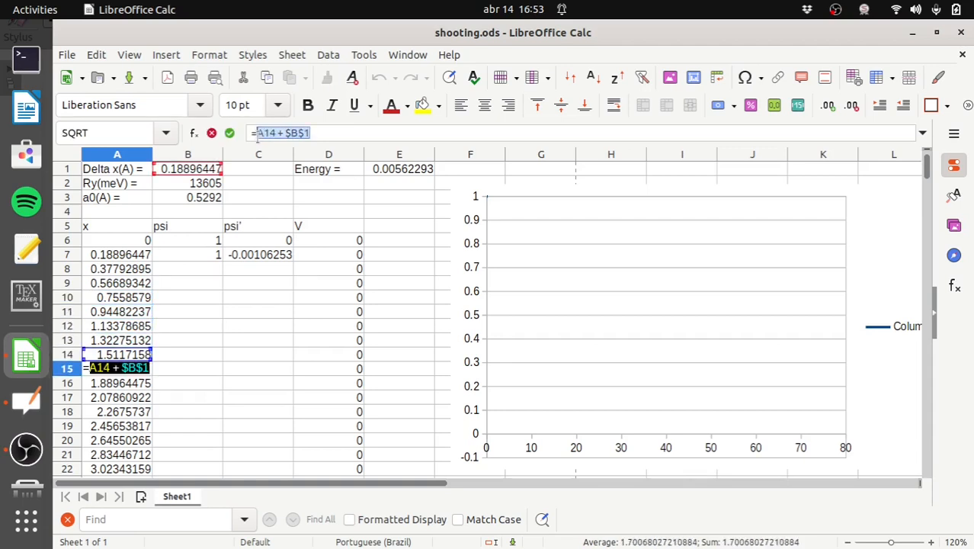
pyautogui.click(316, 134)
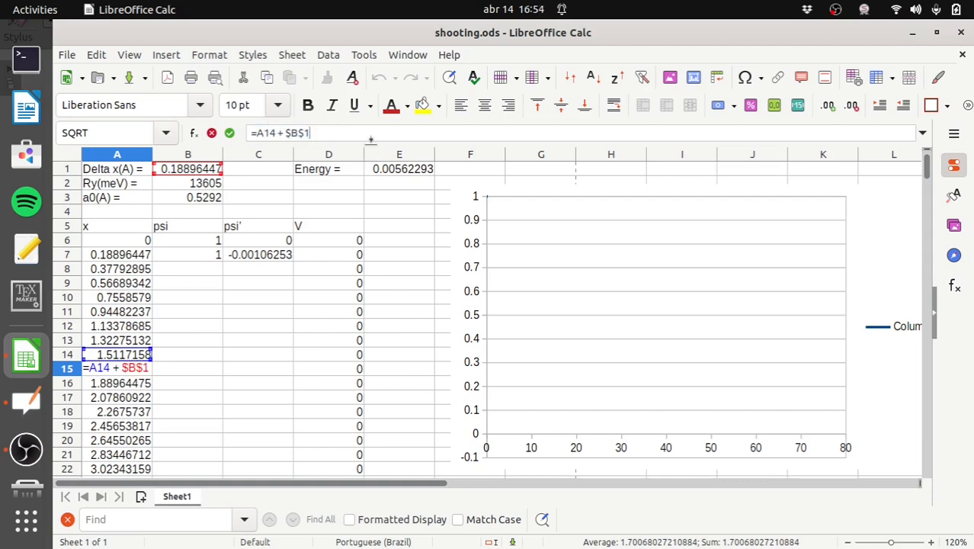
pyautogui.press('Return')
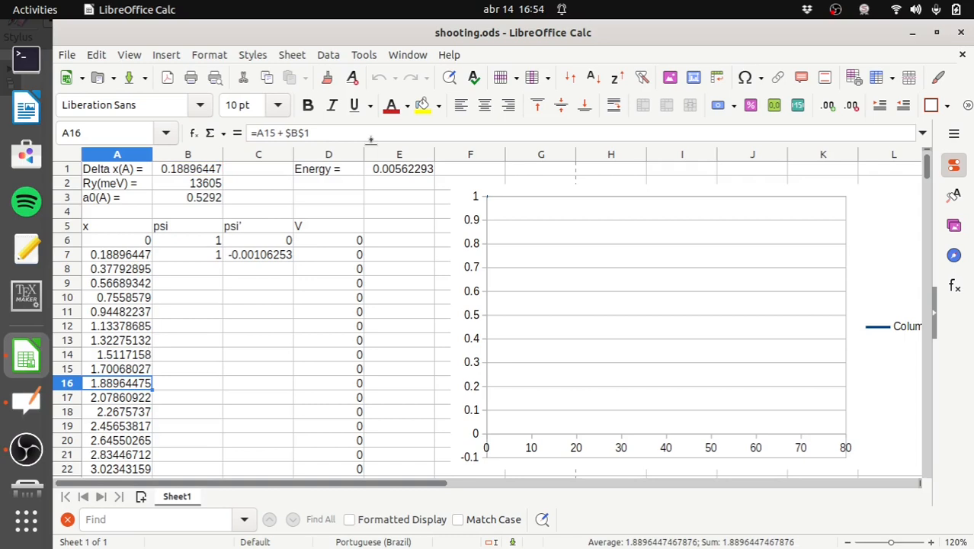
pyautogui.press('Up')
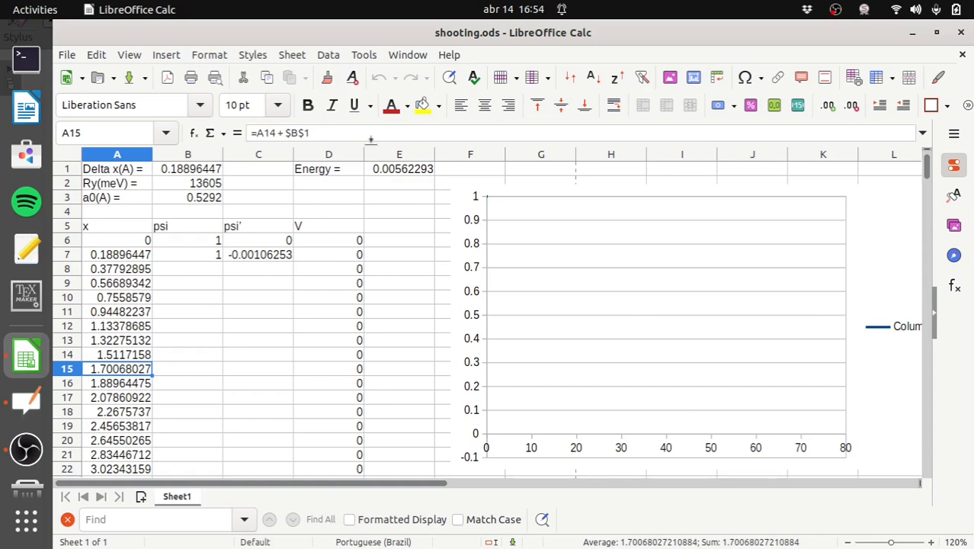
# - Examine the x column formulas further down to A20, ending back at A14
pyautogui.press('Down')
pyautogui.press('Down')
pyautogui.press('Down')
pyautogui.press('Down')
pyautogui.press('Down')
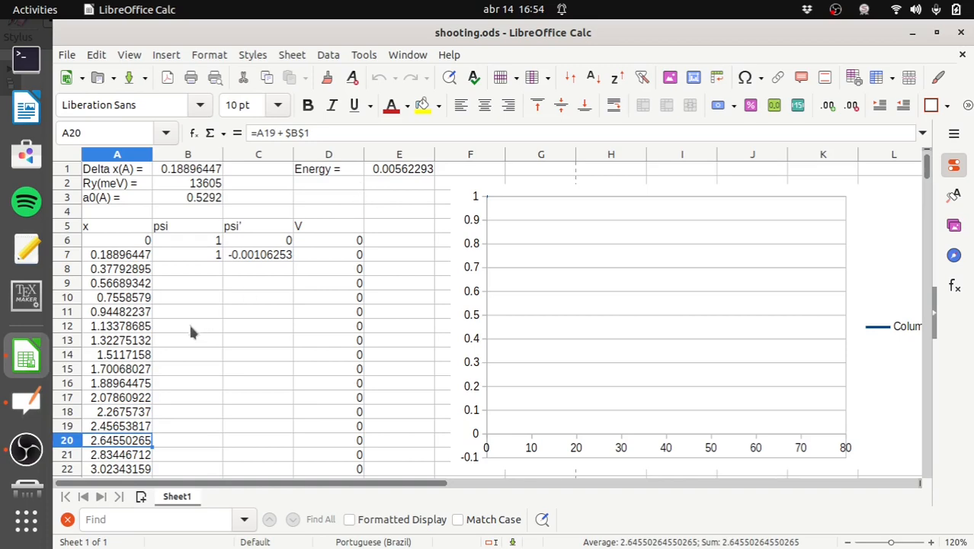
pyautogui.click(147, 356)
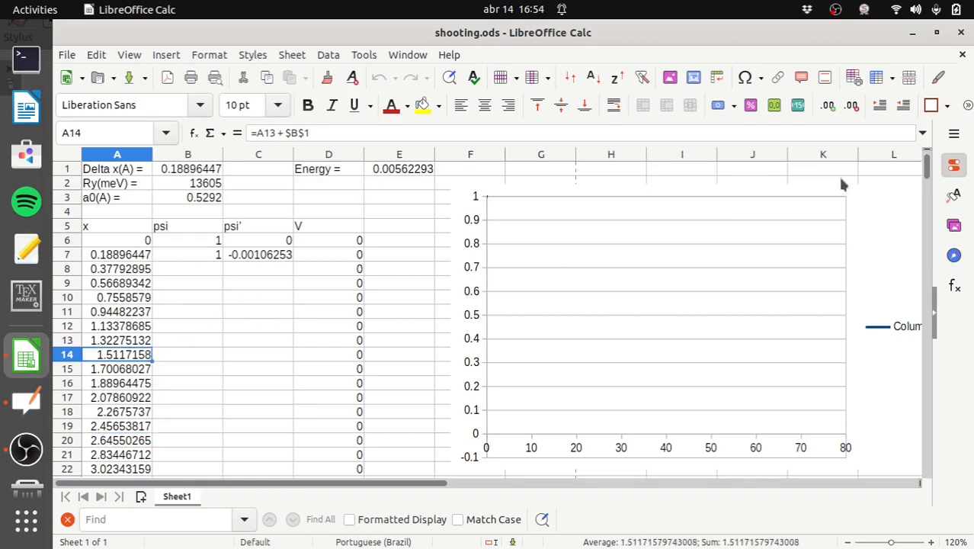
pyautogui.moveTo(928, 170)
pyautogui.mouseDown()
pyautogui.moveTo(927, 452)
pyautogui.moveTo(930, 164)
pyautogui.mouseUp()
# - Examine the potential values in column V from D6 down to where they change at D157
pyautogui.click(353, 242)
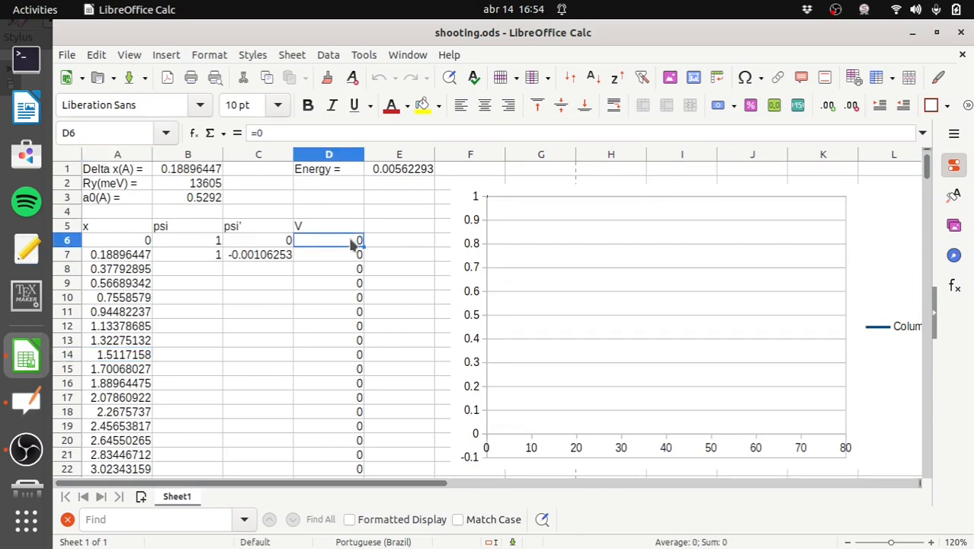
pyautogui.click(348, 232)
pyautogui.click(348, 240)
pyautogui.press('Down')
pyautogui.press('Down')
pyautogui.press('Down')
pyautogui.press('Down')
pyautogui.press('Down')
pyautogui.press('Down')
pyautogui.press('Down')
pyautogui.press('Down')
pyautogui.press('Down')
pyautogui.press('Down')
pyautogui.press('Down')
pyautogui.press('Down')
pyautogui.press('Down')
pyautogui.press('Down')
pyautogui.press('Down')
pyautogui.press('Down')
pyautogui.press('Down')
pyautogui.press('Down')
pyautogui.press('Down')
pyautogui.press('Down')
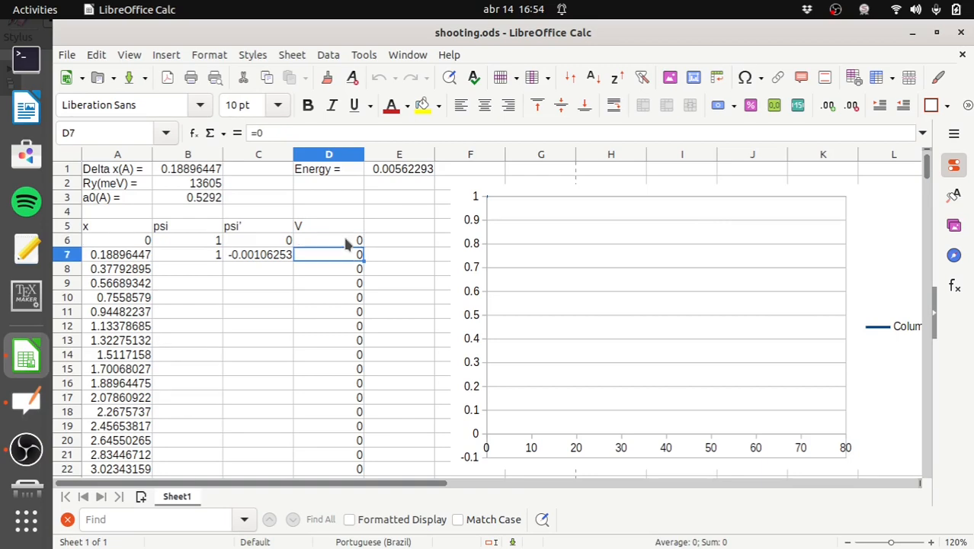
pyautogui.press('Down')
pyautogui.press('Down')
pyautogui.press('Down')
pyautogui.press('Down')
pyautogui.press('Down')
pyautogui.press('Down')
pyautogui.press('Down')
pyautogui.press('Down')
pyautogui.press('Down')
pyautogui.press('Down')
pyautogui.press('Down')
pyautogui.press('Down')
pyautogui.press('Down')
pyautogui.press('Down')
pyautogui.press('Down')
pyautogui.press('Down')
pyautogui.press('Down')
pyautogui.press('Down')
pyautogui.press('Down')
pyautogui.press('Down')
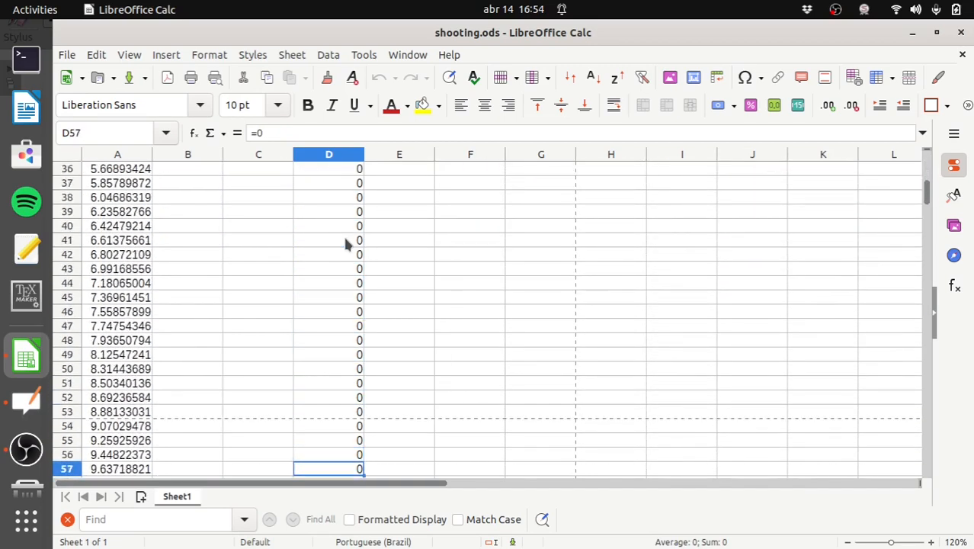
pyautogui.press('Down')
pyautogui.press('Down')
pyautogui.press('Down')
pyautogui.press('Down')
pyautogui.press('Down')
pyautogui.press('Down')
pyautogui.press('Down')
pyautogui.press('Down')
pyautogui.press('Down')
pyautogui.press('Down')
pyautogui.press('Down')
pyautogui.press('Down')
pyautogui.press('Down')
pyautogui.press('Down')
pyautogui.press('Down')
pyautogui.press('Down')
pyautogui.press('Down')
pyautogui.press('Down')
pyautogui.press('Down')
pyautogui.press('Down')
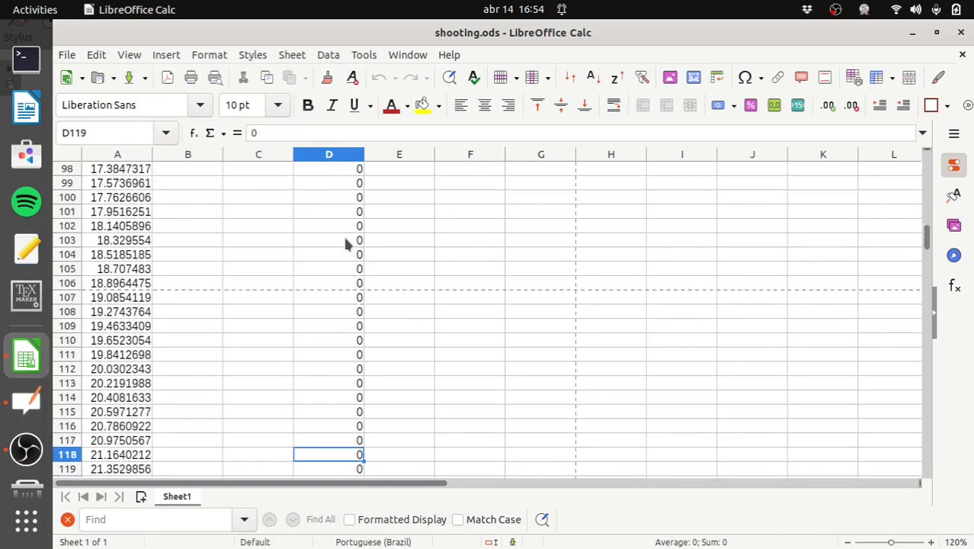
pyautogui.press('Up')
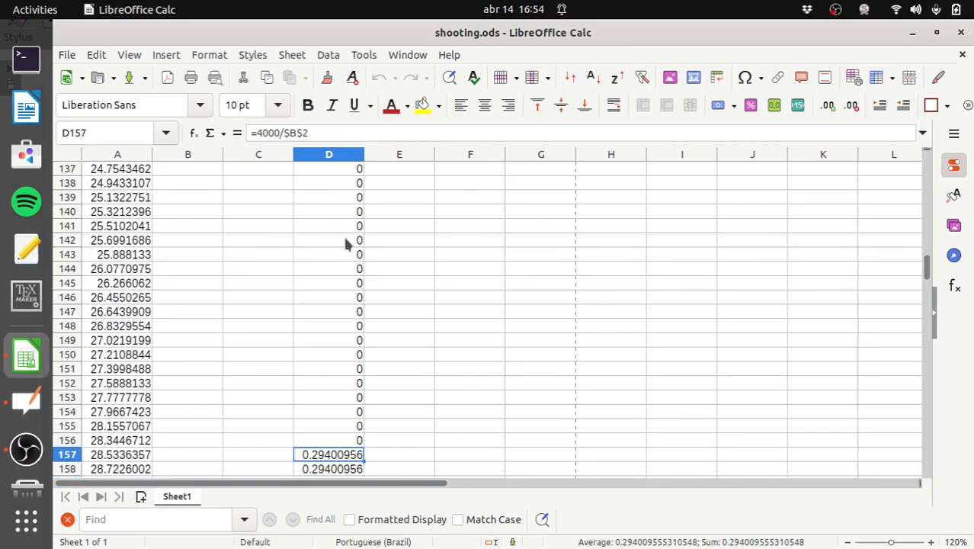
pyautogui.press('Down')
pyautogui.press('Up')
# - Compare the V column's starting row 6 with the transition region around row 157
pyautogui.scroll(-7, 191, 415)
pyautogui.scroll(20, 192, 415)
pyautogui.scroll(7, 192, 415)
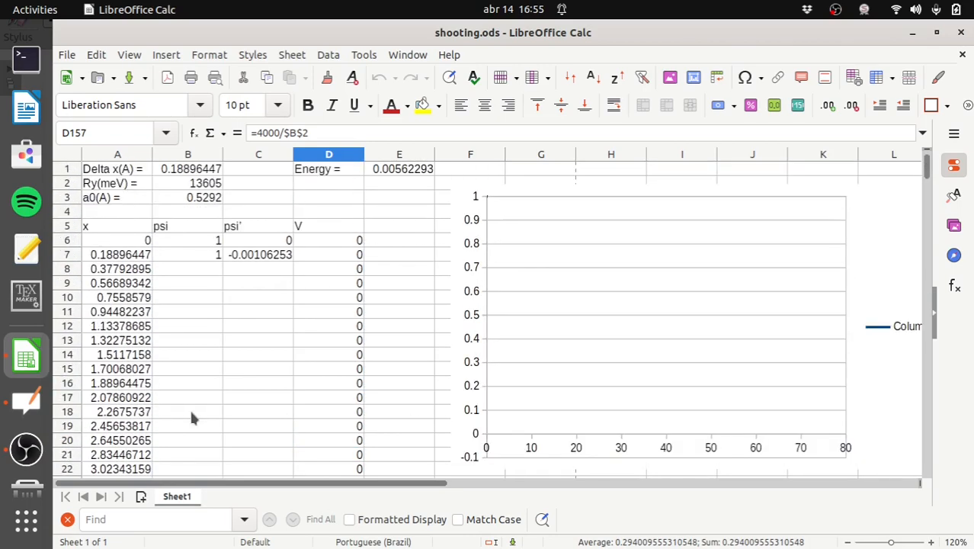
pyautogui.click(69, 240)
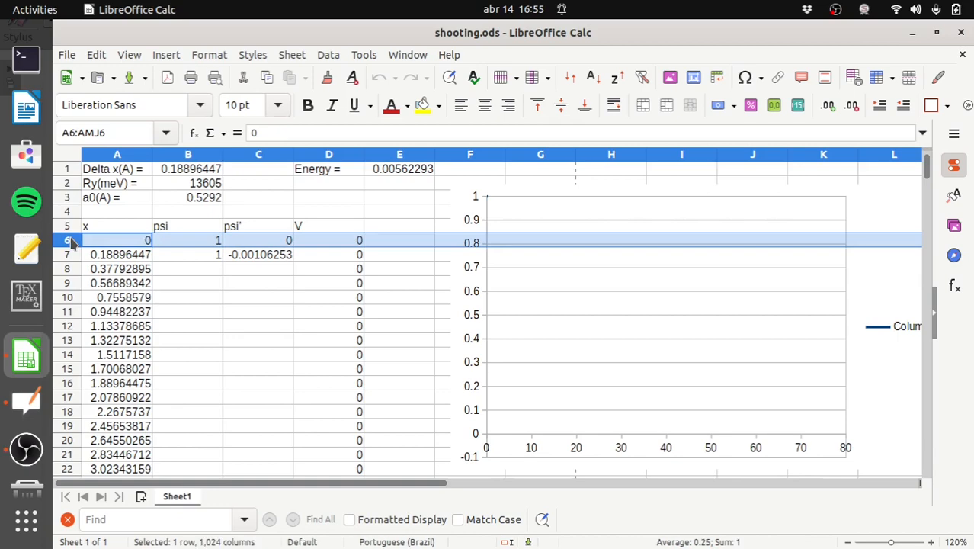
pyautogui.click(355, 242)
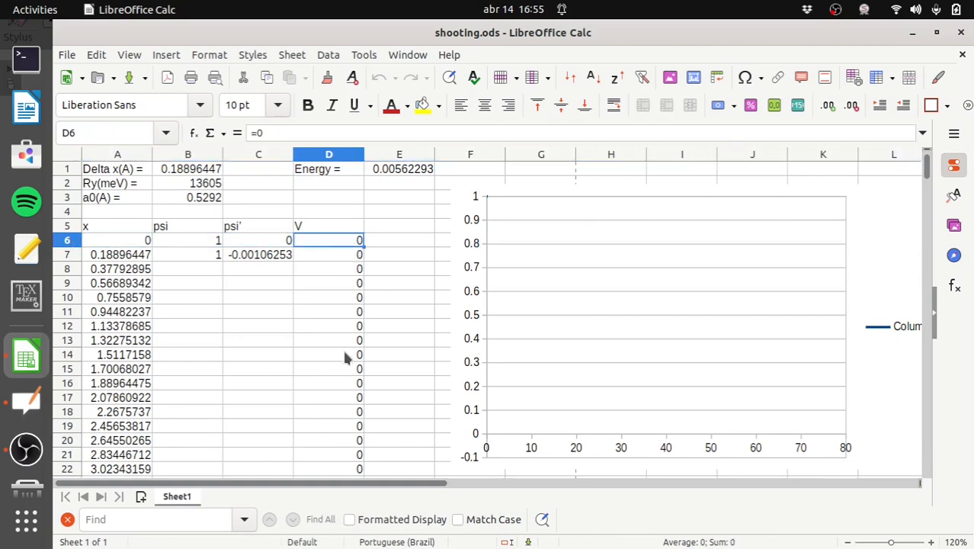
pyautogui.scroll(-20, 344, 356)
pyautogui.scroll(-12, 344, 356)
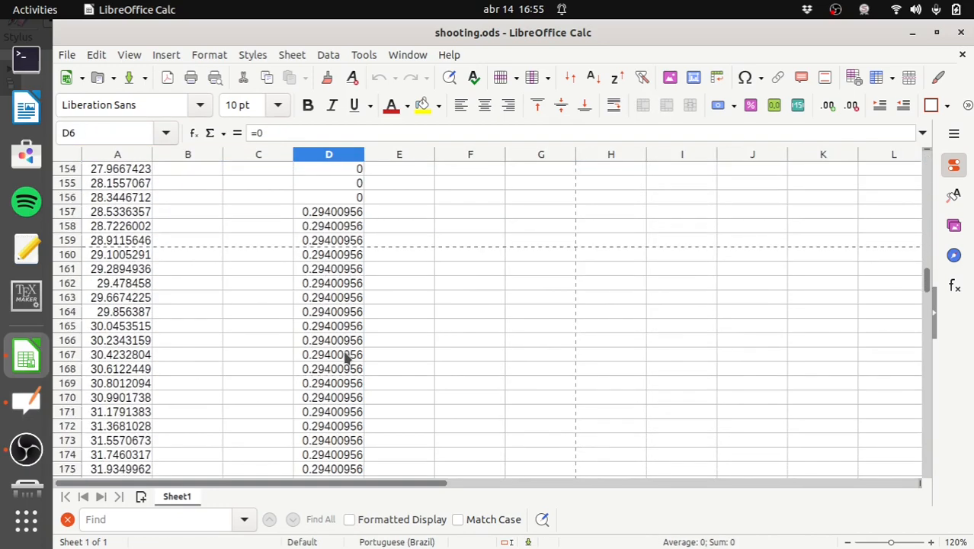
pyautogui.scroll(7, 344, 355)
pyautogui.scroll(11, 344, 357)
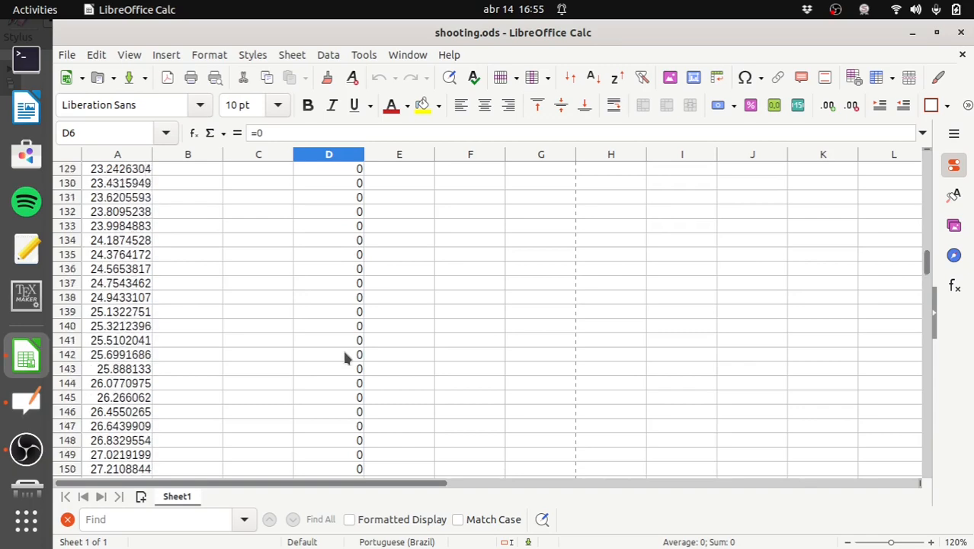
pyautogui.scroll(-4, 344, 357)
pyautogui.scroll(-12, 344, 357)
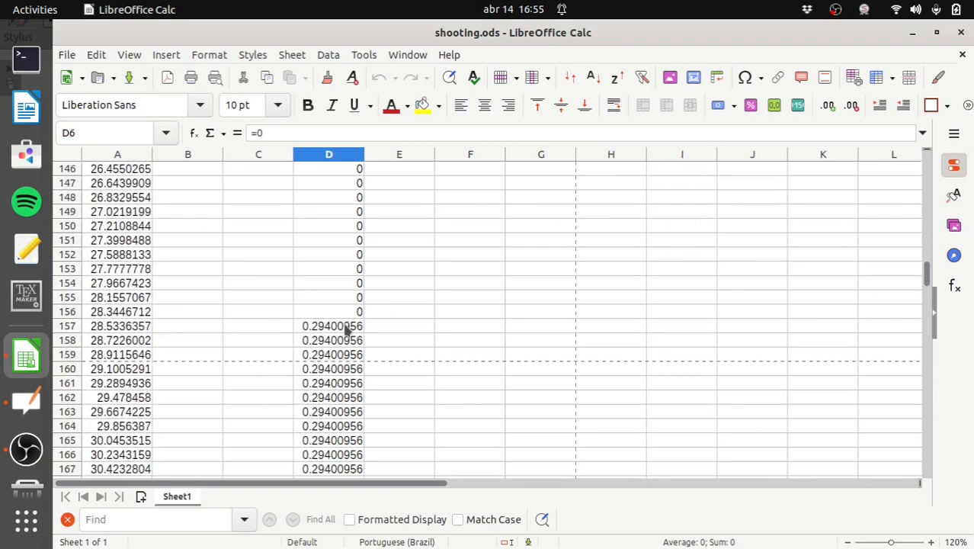
# - Examine the V cells on both sides of the potential step, from D154 to D157
pyautogui.click(344, 327)
pyautogui.click(345, 314)
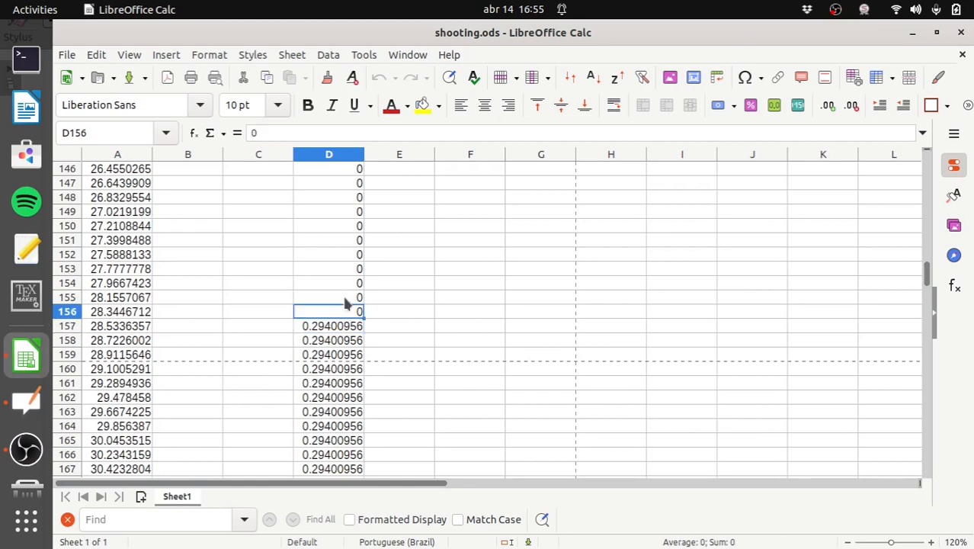
pyautogui.click(344, 302)
pyautogui.click(344, 314)
pyautogui.click(342, 303)
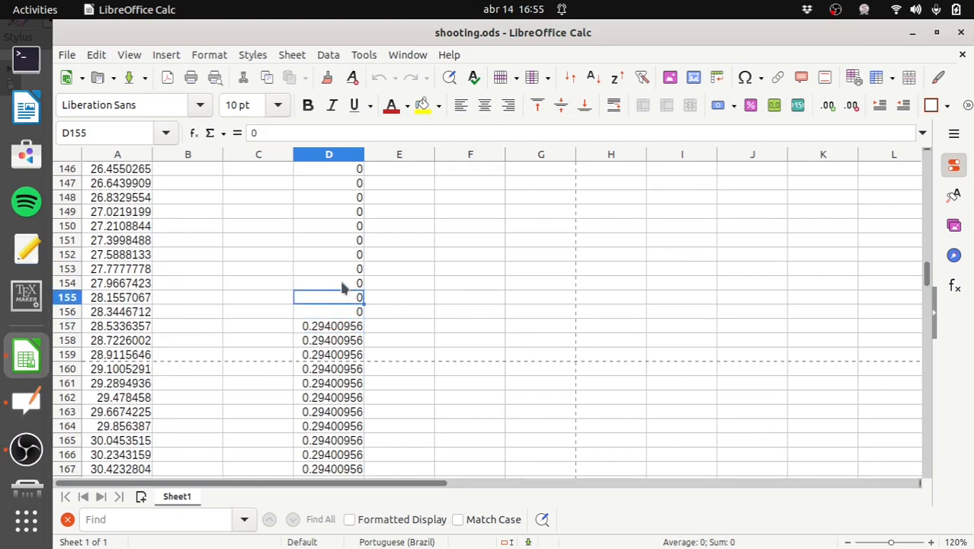
pyautogui.click(344, 283)
pyautogui.click(341, 313)
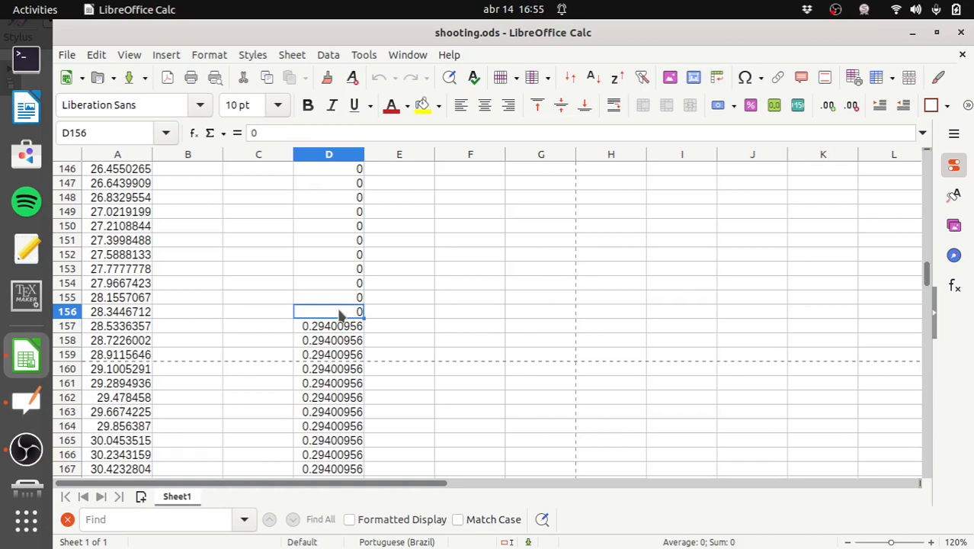
pyautogui.press('Down')
pyautogui.press('Up')
# - Switch to OpenBoard, go back one page and trace the potential well's floor in blue on both sides of the V axis
pyautogui.click(26, 401)
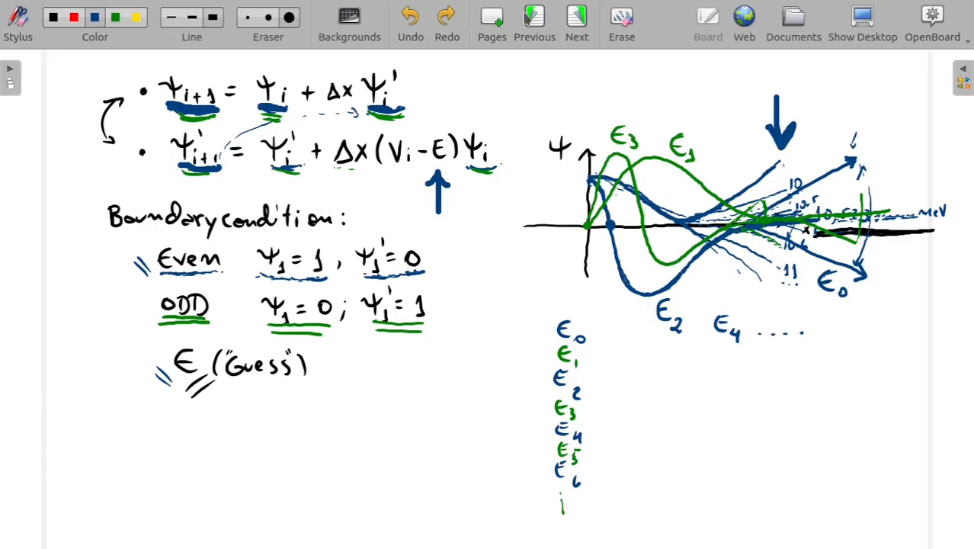
pyautogui.click(534, 22)
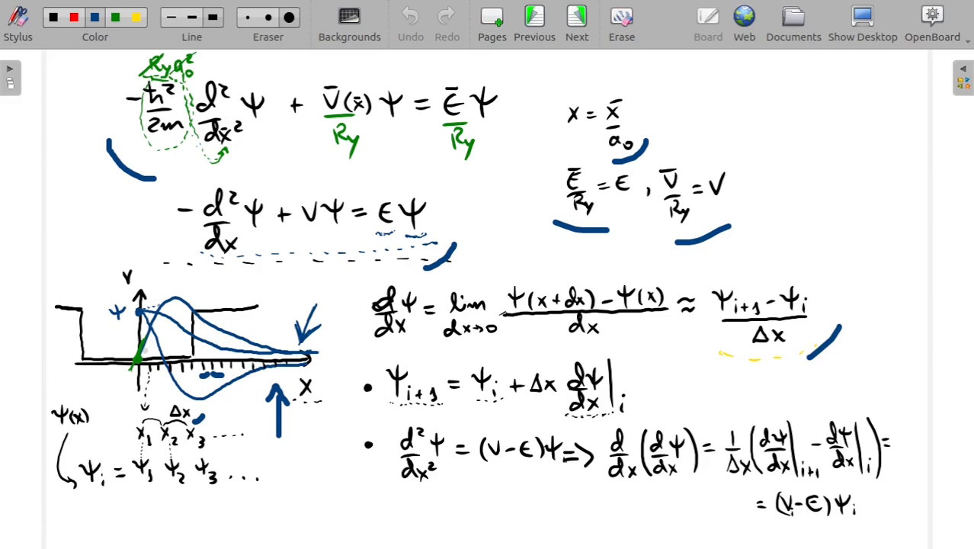
pyautogui.moveTo(143, 351); pyautogui.dragTo(195, 351)
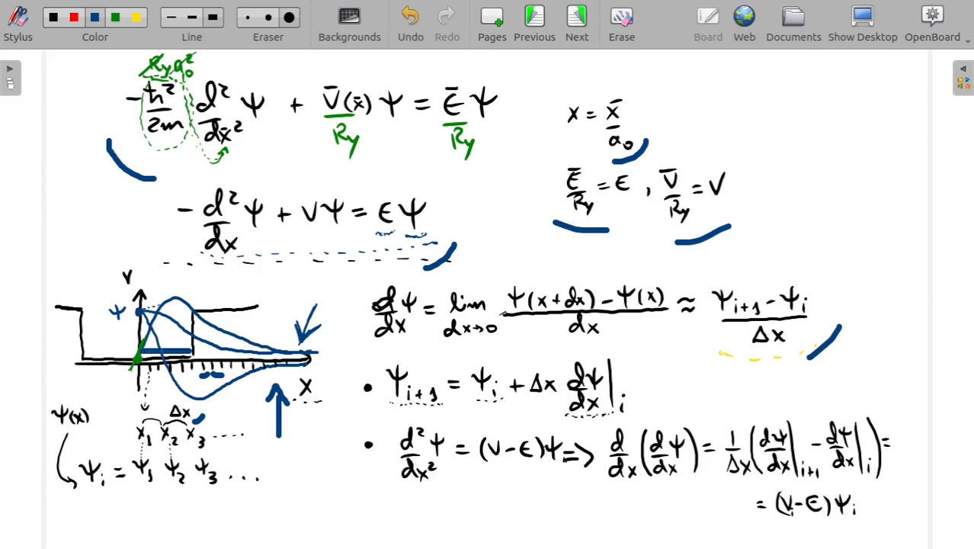
pyautogui.moveTo(135, 351); pyautogui.dragTo(84, 349)
# - Switch back to shooting.ods in LibreOffice Calc and examine the barrier potential formulas from D157 to D159
pyautogui.press('super')
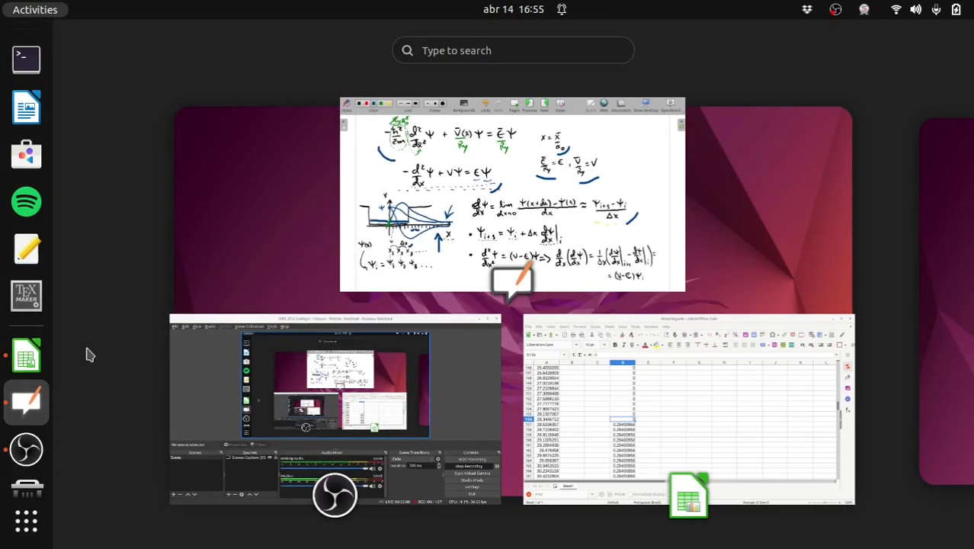
pyautogui.click(751, 402)
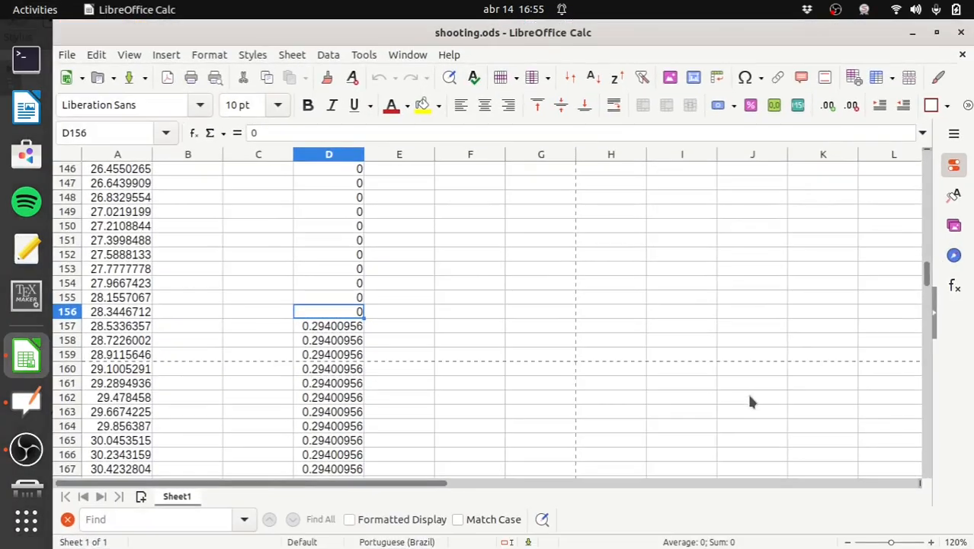
pyautogui.click(328, 325)
pyautogui.press('Down')
pyautogui.press('Down')
pyautogui.press('Down')
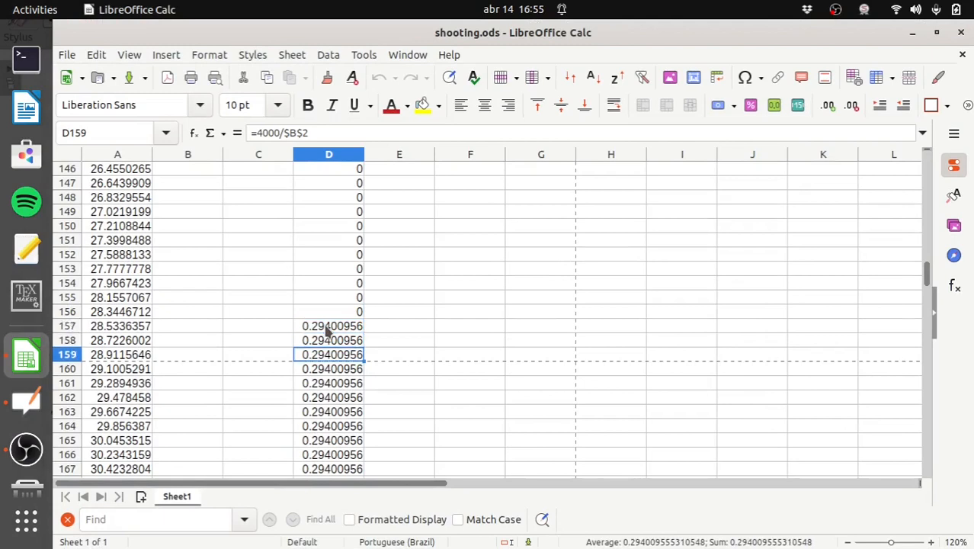
pyautogui.click(328, 325)
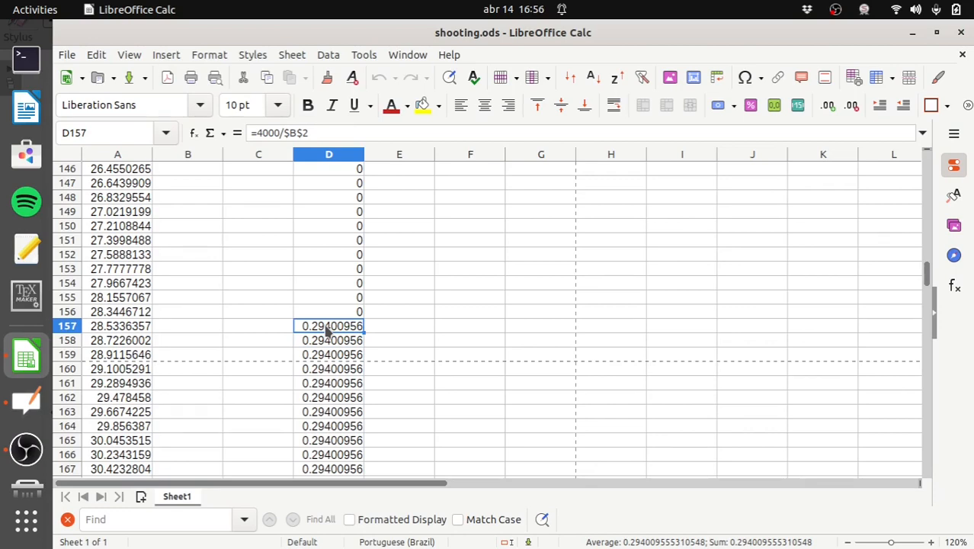
# - Highlight the 4000 numerator in D157's formula, check the referenced Ry cell B2 and leave the formula unedited
pyautogui.click(275, 132)
pyautogui.moveTo(276, 133); pyautogui.dragTo(257, 133)
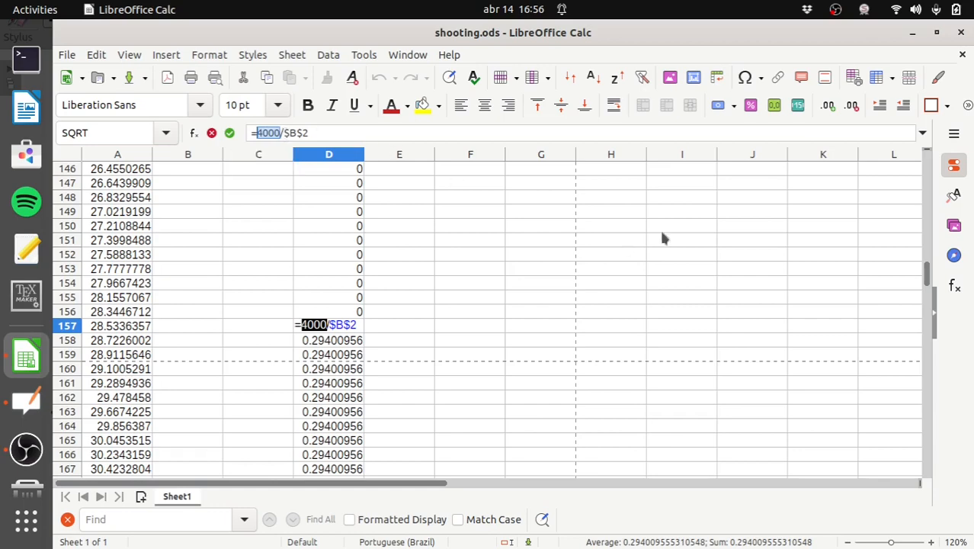
pyautogui.moveTo(930, 275); pyautogui.dragTo(919, 166)
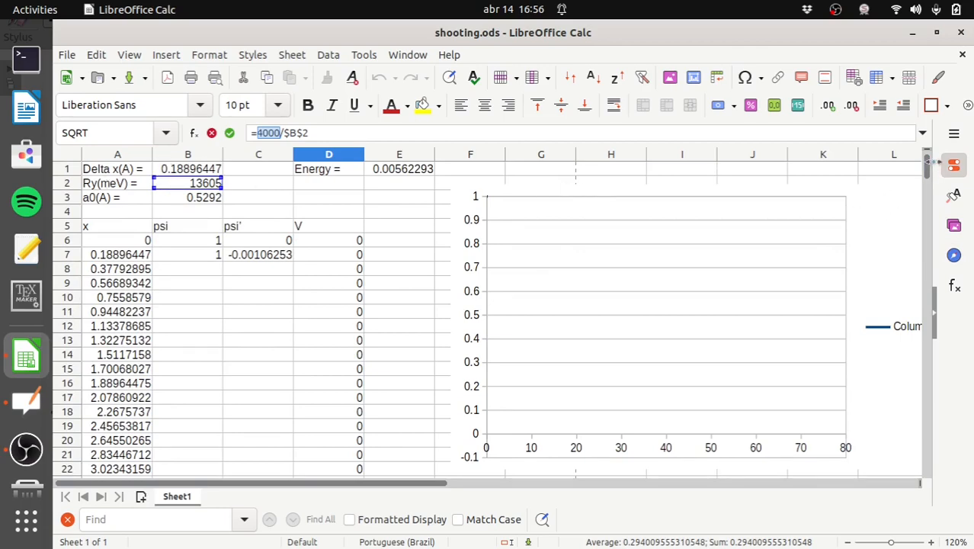
pyautogui.scroll(-1, 930, 204)
pyautogui.moveTo(931, 205); pyautogui.dragTo(925, 280)
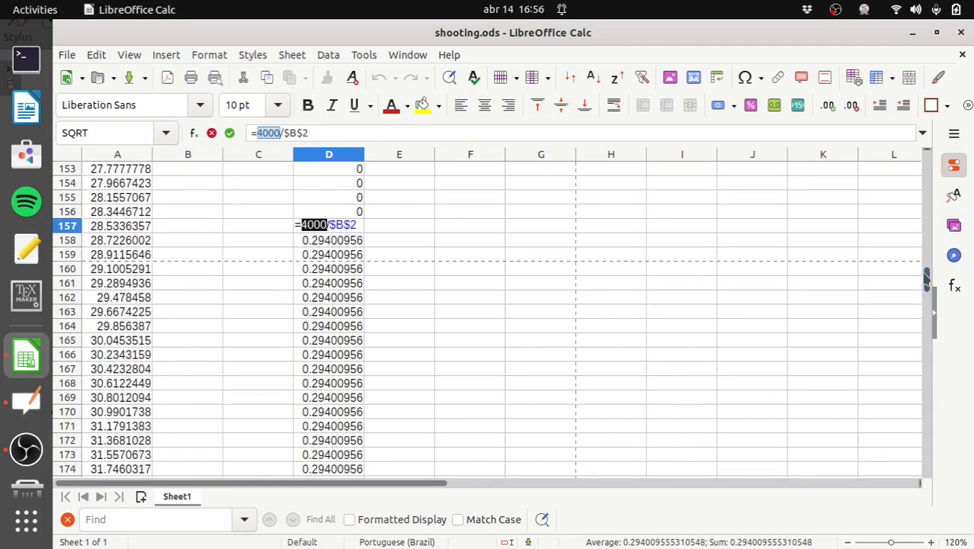
pyautogui.press('Return')
# - Examine the V formulas in the barrier region down to D168
pyautogui.press('Right')
pyautogui.press('Left')
pyautogui.press('Down')
pyautogui.press('Down')
pyautogui.press('Down')
pyautogui.press('Down')
pyautogui.press('Down')
pyautogui.press('Down')
pyautogui.press('Down')
pyautogui.press('Down')
pyautogui.press('Down')
pyautogui.press('Down')
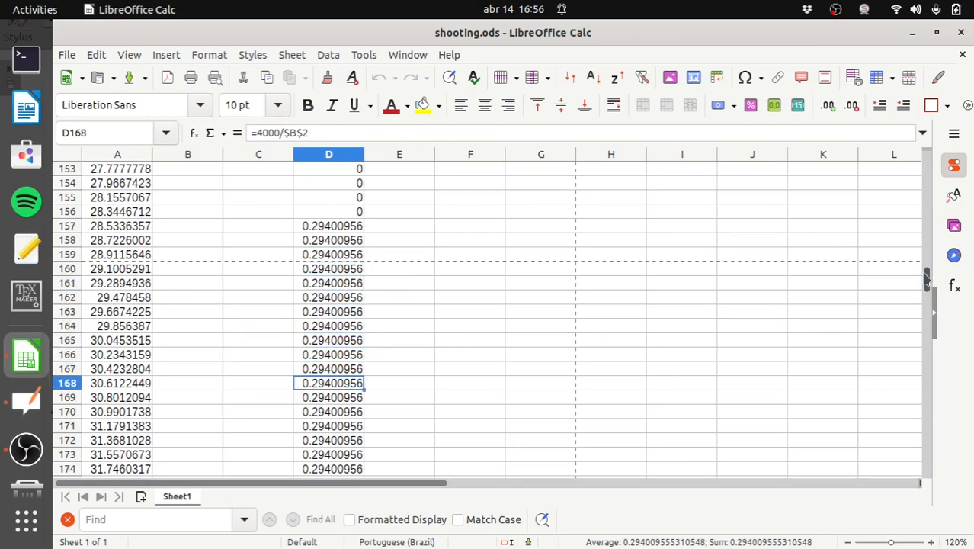
# - Switch to OpenBoard and draw a blue bracket marking the barrier height at the right end of the potential well sketch
pyautogui.click(30, 407)
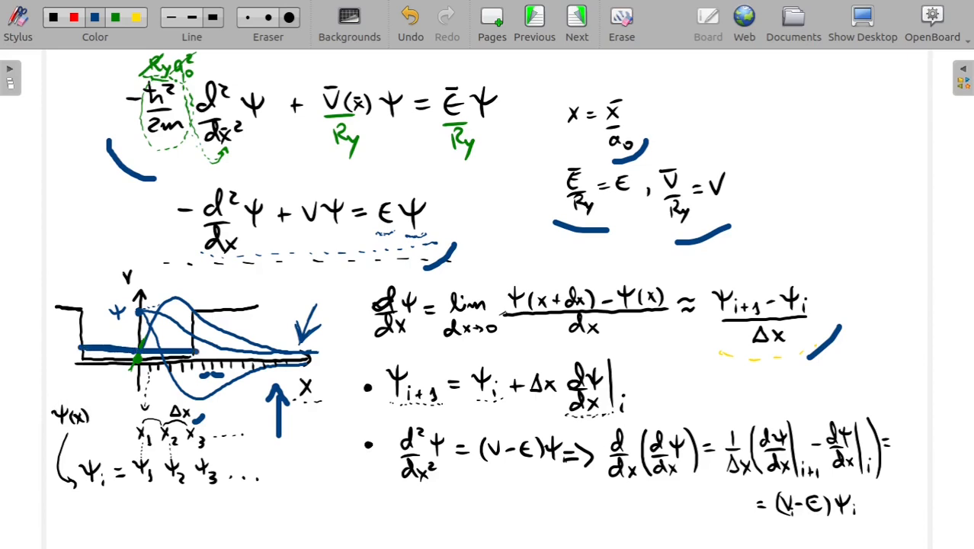
pyautogui.moveTo(261, 310)
pyautogui.mouseDown()
pyautogui.moveTo(272, 310)
pyautogui.moveTo(271, 355)
pyautogui.moveTo(257, 355)
pyautogui.mouseUp()
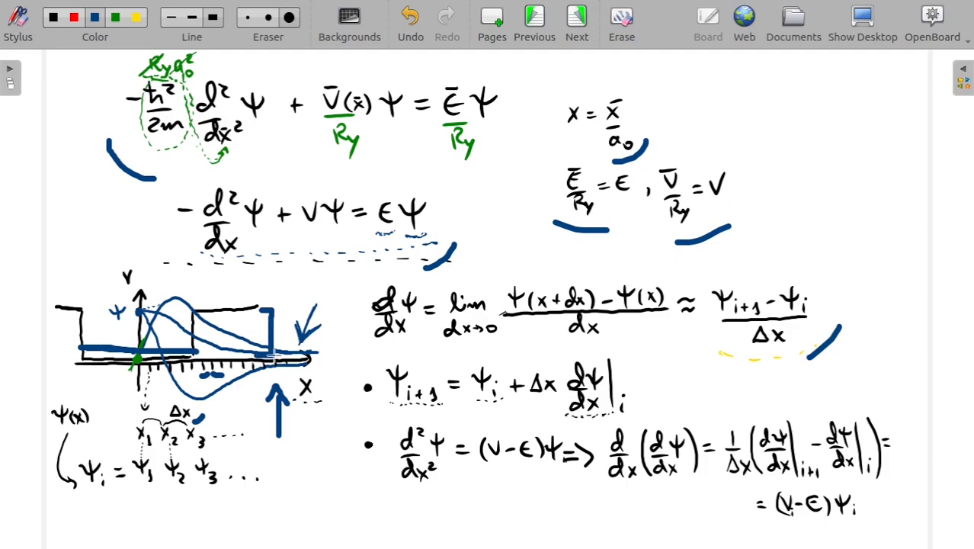
# - Switch back to shooting.ods in LibreOffice Calc and examine the starting psi and psi' values in B6 and C6
pyautogui.press('super')
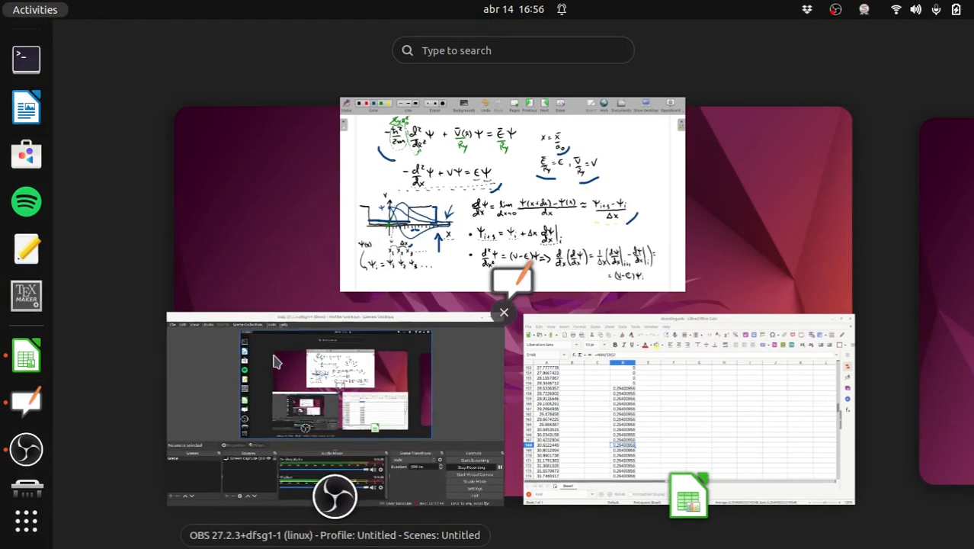
pyautogui.click(703, 395)
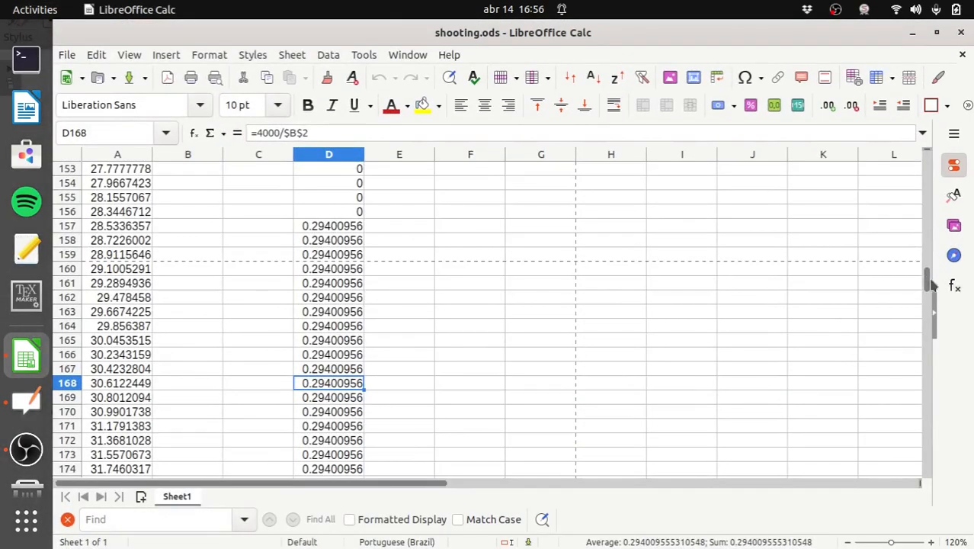
pyautogui.scroll(1, 930, 279)
pyautogui.moveTo(931, 279); pyautogui.dragTo(928, 174)
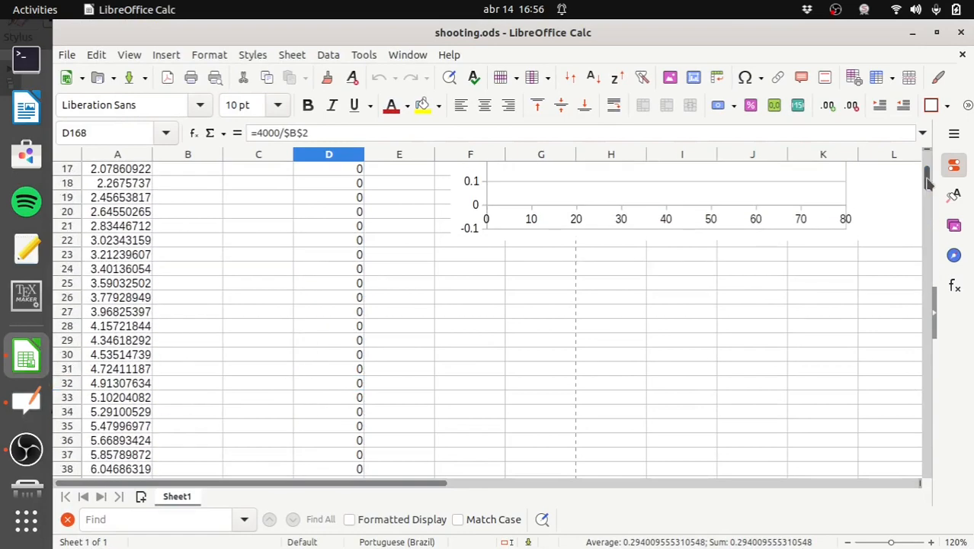
pyautogui.scroll(5, 928, 172)
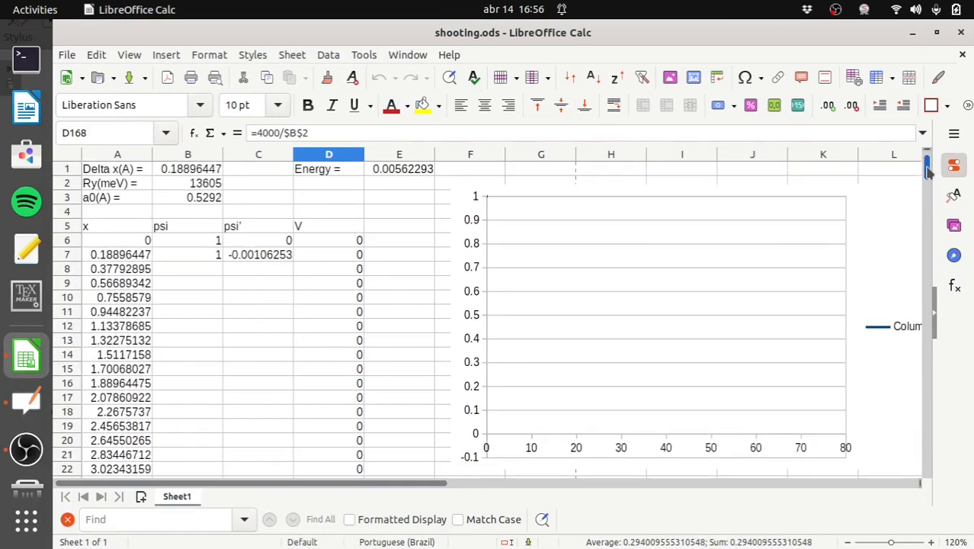
pyautogui.click(198, 244)
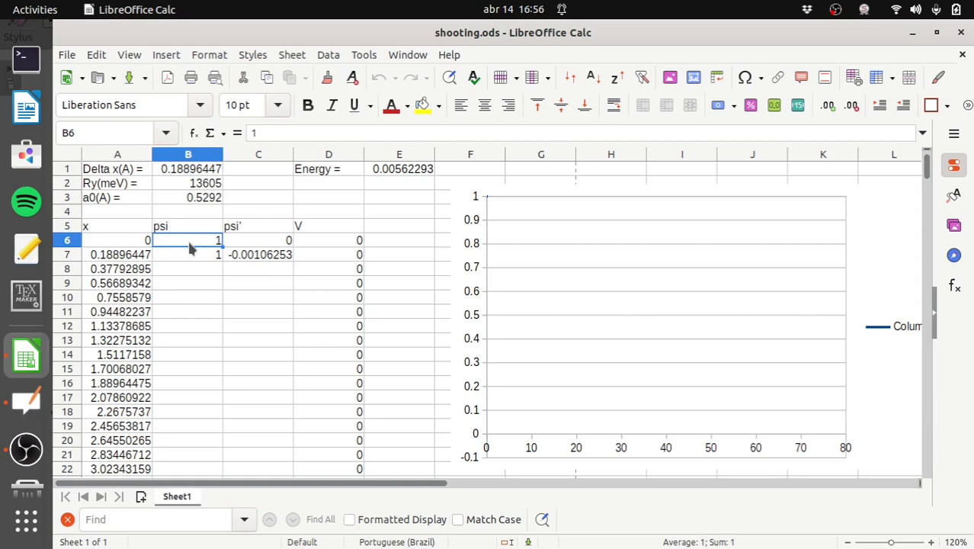
pyautogui.press('Right')
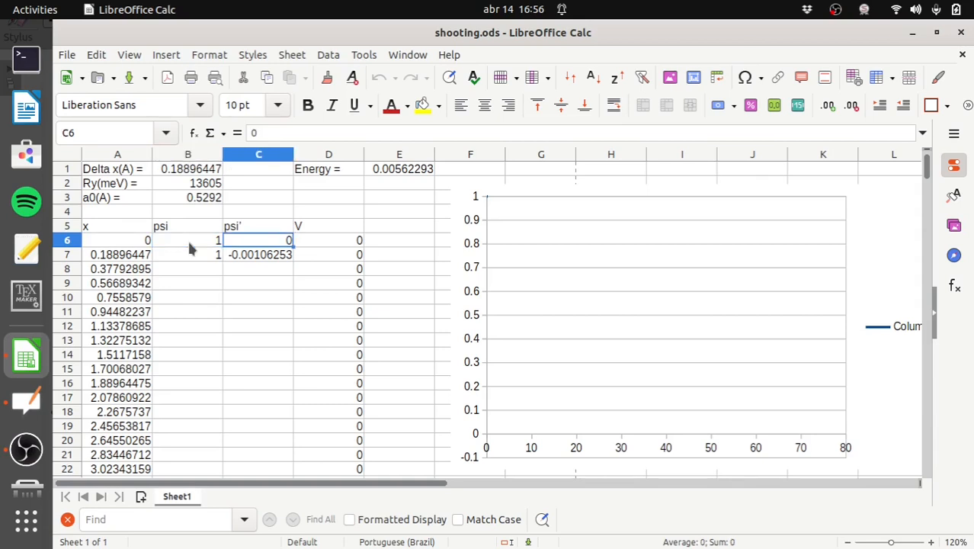
pyautogui.click(189, 244)
pyautogui.press('Right')
pyautogui.click(190, 246)
# - Highlight the B6, $B$1 and C6 references in B7's psi formula and leave the formula unedited
pyautogui.press('Down')
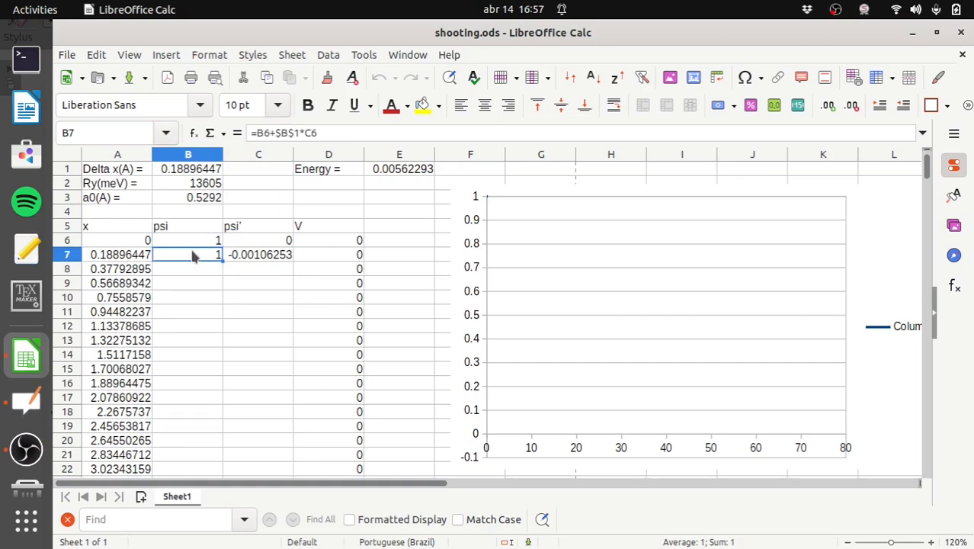
pyautogui.doubleClick(259, 132)
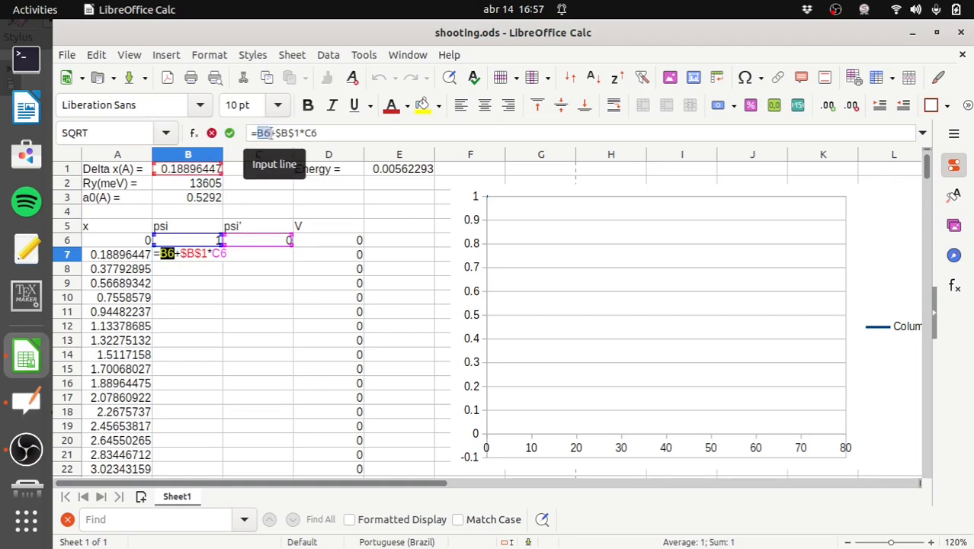
pyautogui.moveTo(275, 133); pyautogui.dragTo(282, 133)
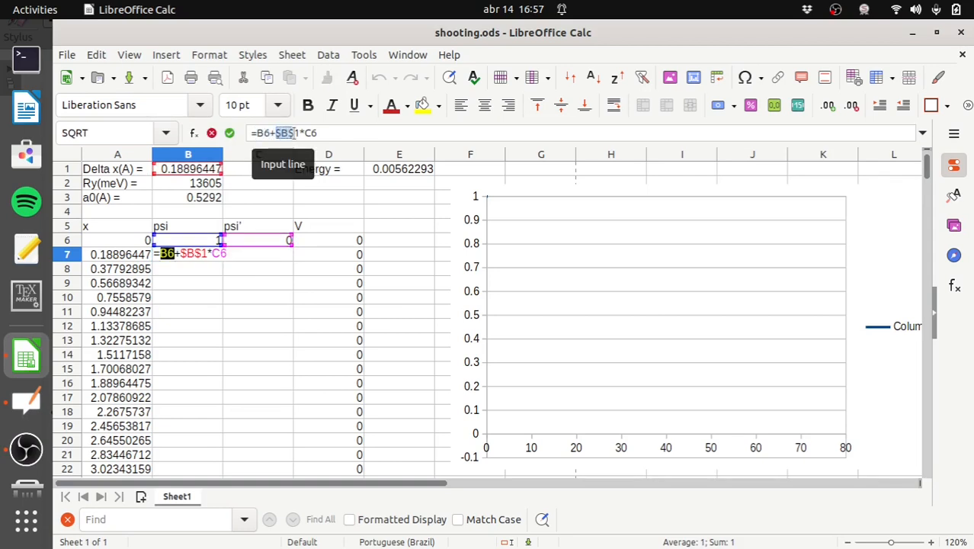
pyautogui.click(306, 133)
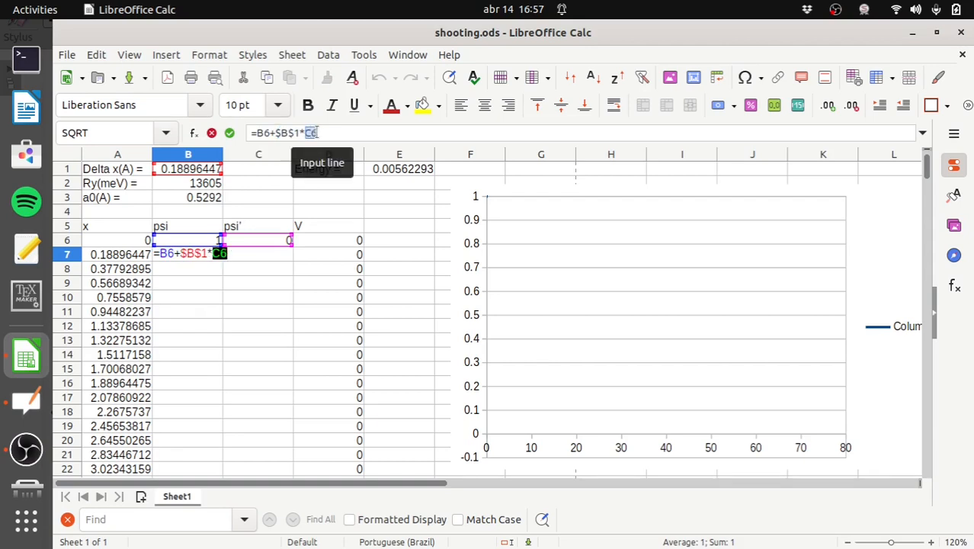
pyautogui.press('Return')
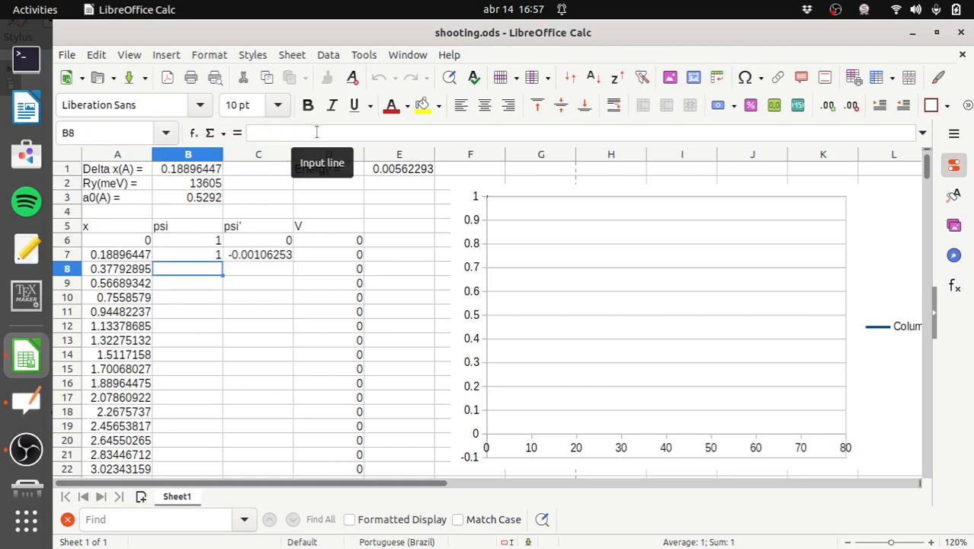
pyautogui.press('Up')
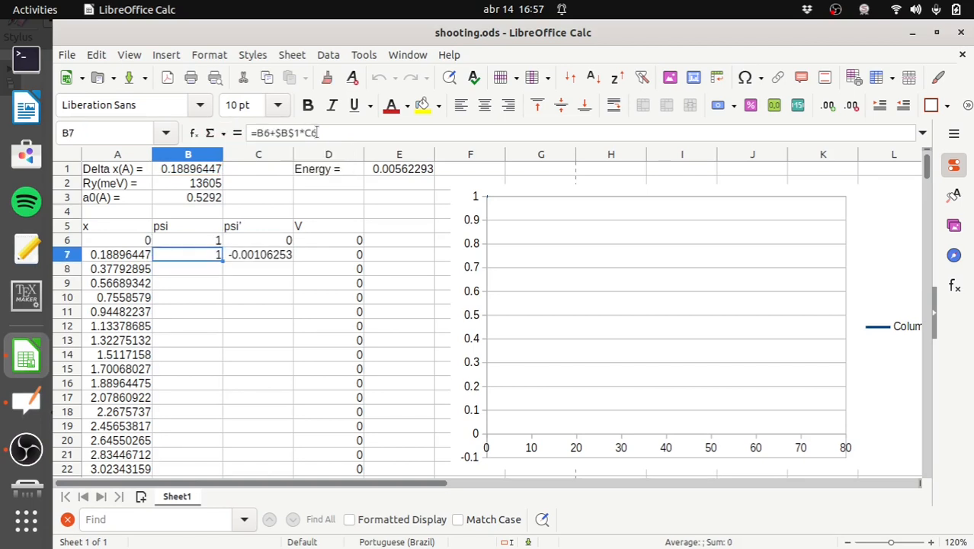
# - Compare C7's psi' formula with the recurrence equations on the next OpenBoard page and return to LibreOffice Calc
pyautogui.press('Right')
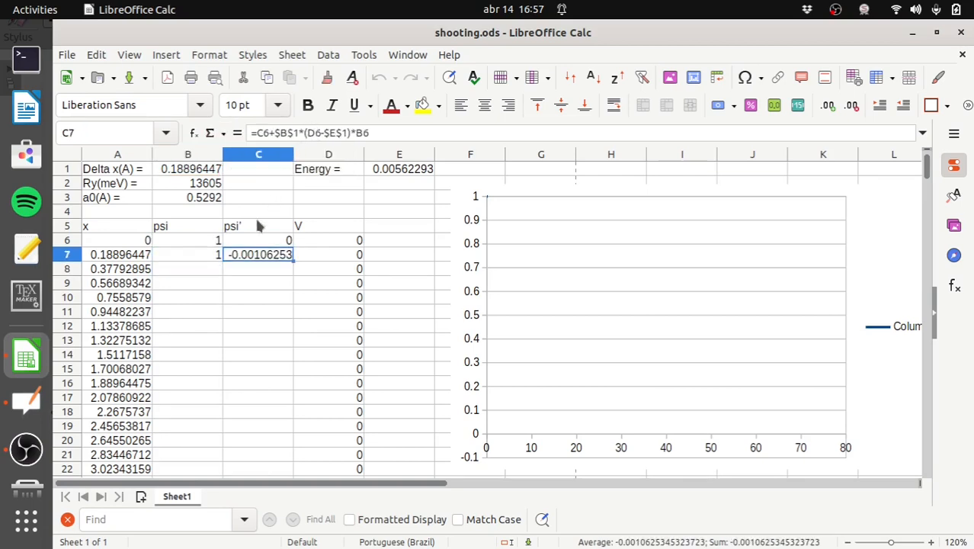
pyautogui.click(20, 410)
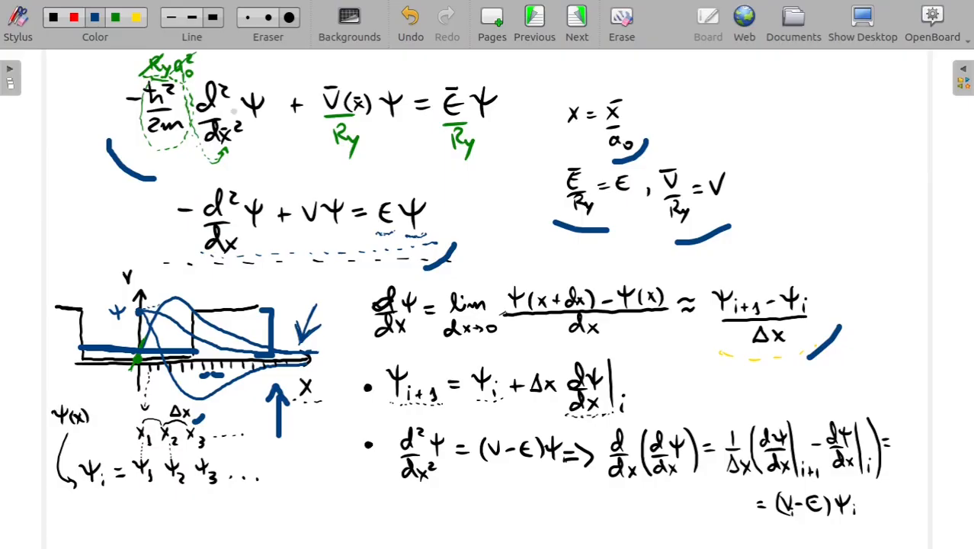
pyautogui.click(585, 19)
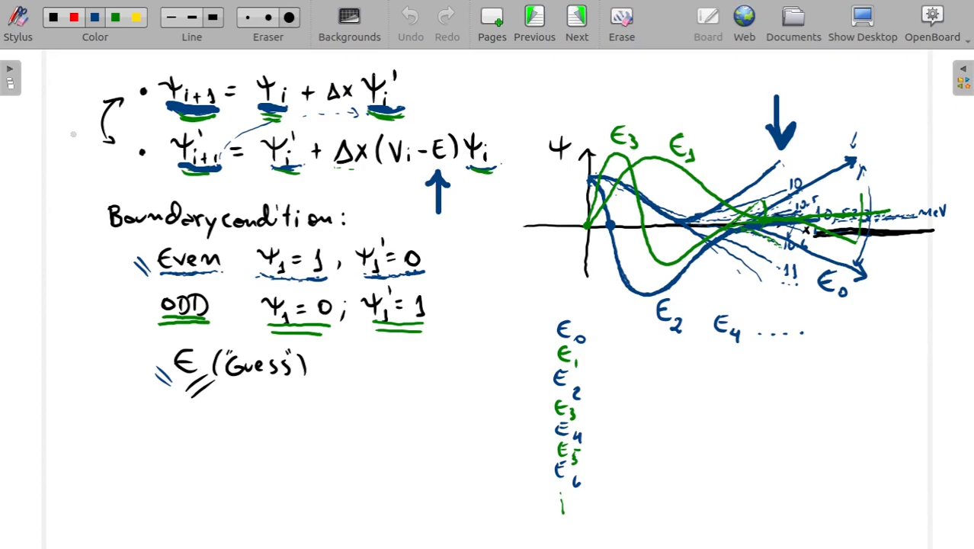
pyautogui.press('super')
pyautogui.click(600, 363)
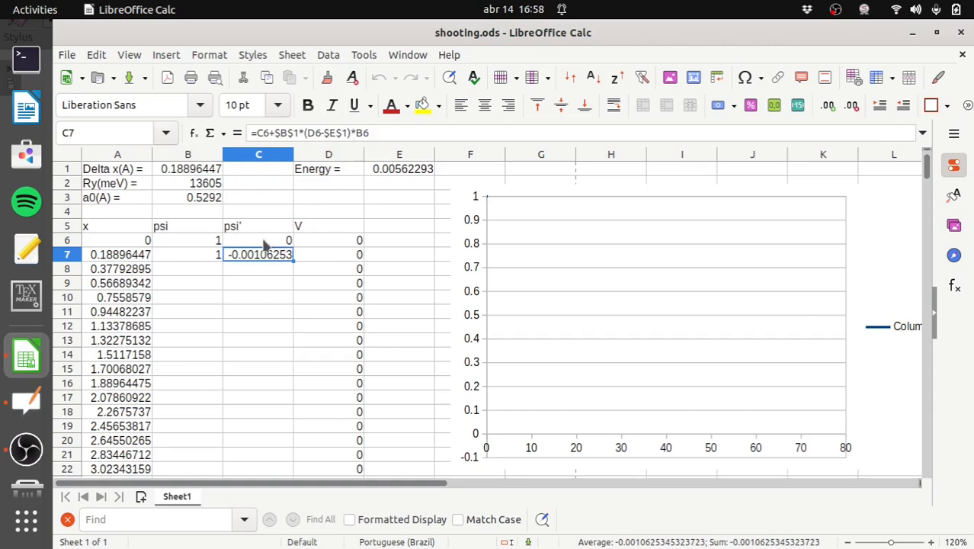
# - Switch to OpenBoard and mark the psi' recurrence equation with a blue arc beneath its start
pyautogui.click(26, 400)
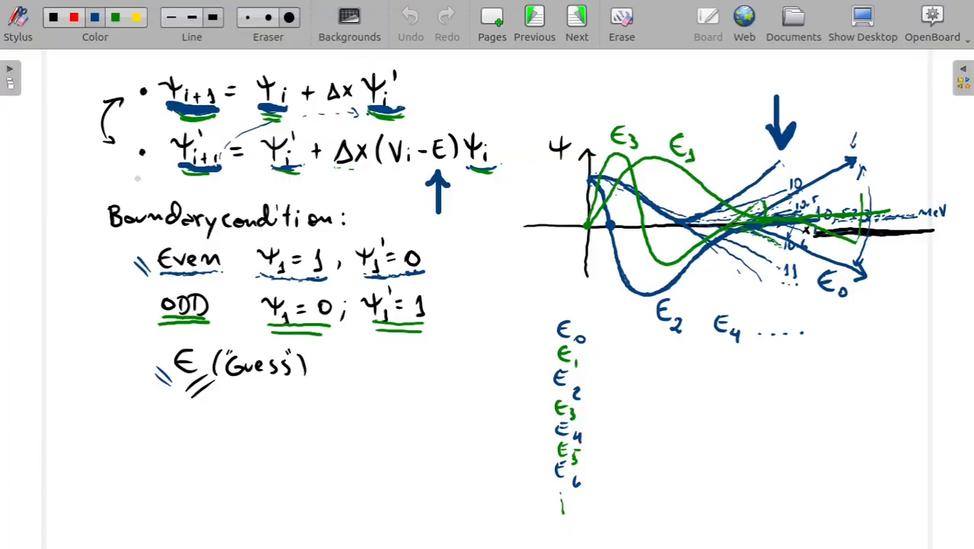
pyautogui.moveTo(127, 169); pyautogui.dragTo(184, 194)
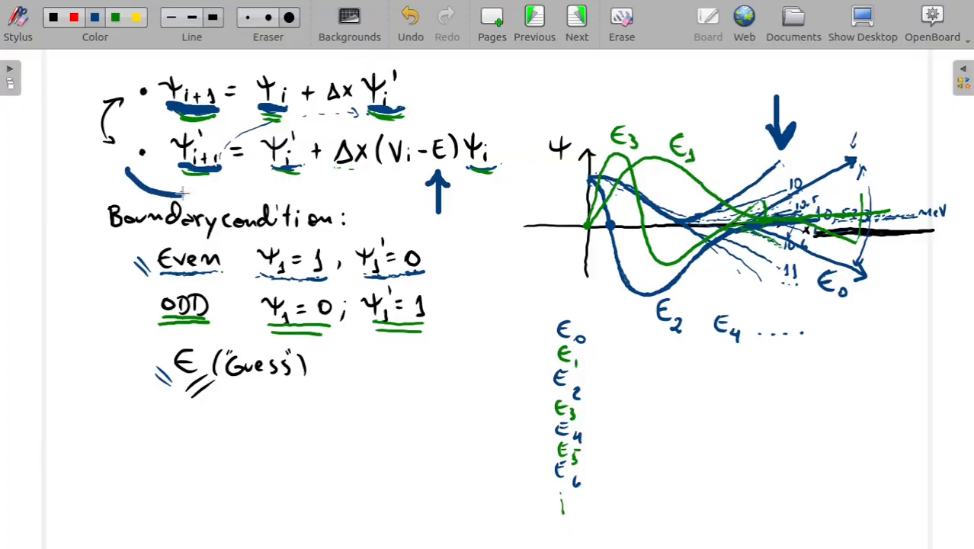
# - Switch back to shooting.ods in LibreOffice Calc and copy the psi recurrence formula in B7
pyautogui.press('super')
pyautogui.click(609, 401)
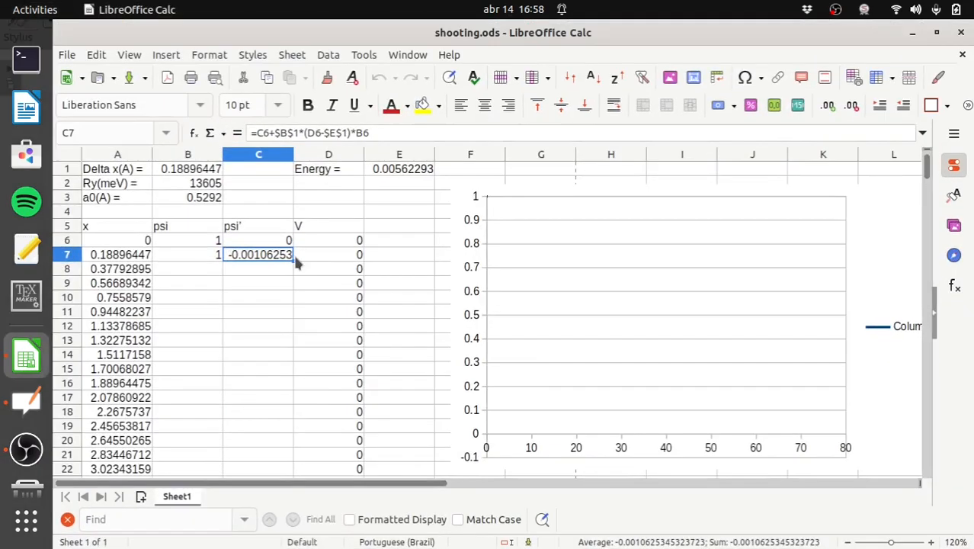
pyautogui.click(215, 257)
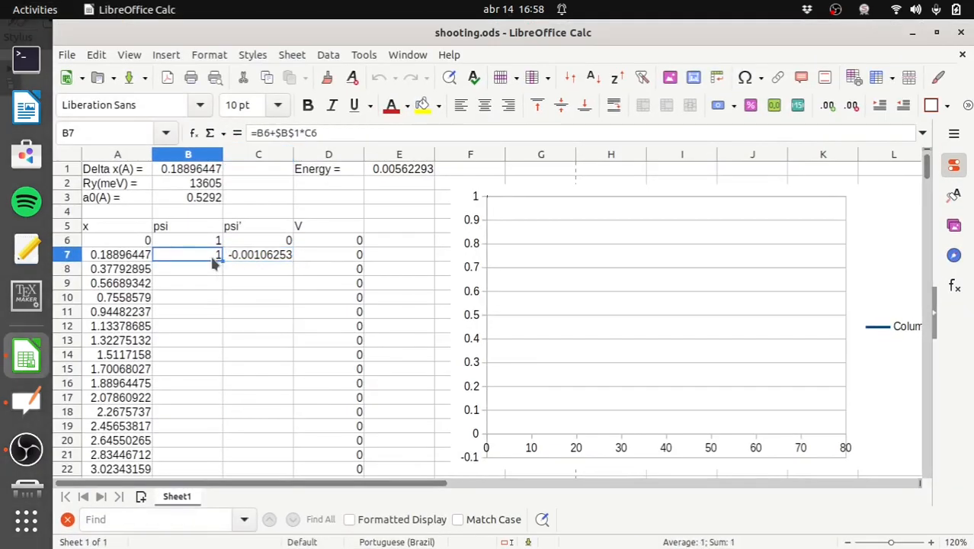
pyautogui.hotkey('ctrl', 'c')
# - Select the empty psi cells from B8 down through B371 as the paste range for the copied formula
pyautogui.click(210, 267)
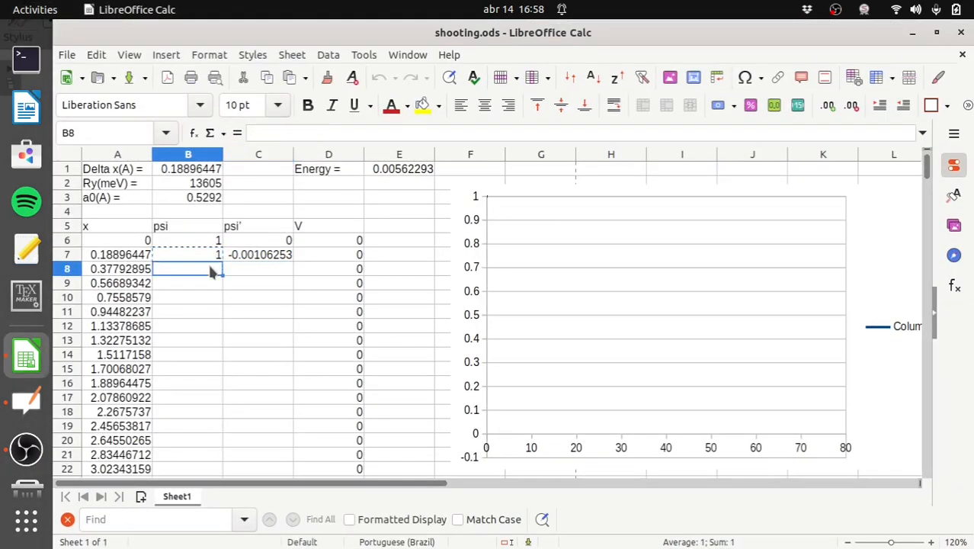
pyautogui.hotkey('shift', 'Down')
pyautogui.hotkey('shift', 'Down')
pyautogui.hotkey('shift', 'Down')
pyautogui.hotkey('shift', 'Down')
pyautogui.hotkey('shift', 'Down')
pyautogui.hotkey('shift', 'Down')
pyautogui.hotkey('shift', 'Down')
pyautogui.hotkey('shift', 'Down')
pyautogui.hotkey('shift', 'Down')
pyautogui.hotkey('shift', 'Down')
pyautogui.hotkey('shift', 'Down')
pyautogui.hotkey('shift', 'Down')
pyautogui.hotkey('shift', 'Down')
pyautogui.hotkey('shift', 'Down')
pyautogui.hotkey('shift', 'Down')
pyautogui.hotkey('shift', 'Down')
pyautogui.hotkey('shift', 'Down')
pyautogui.hotkey('shift', 'Down')
pyautogui.hotkey('shift', 'Down')
pyautogui.hotkey('shift', 'Down')
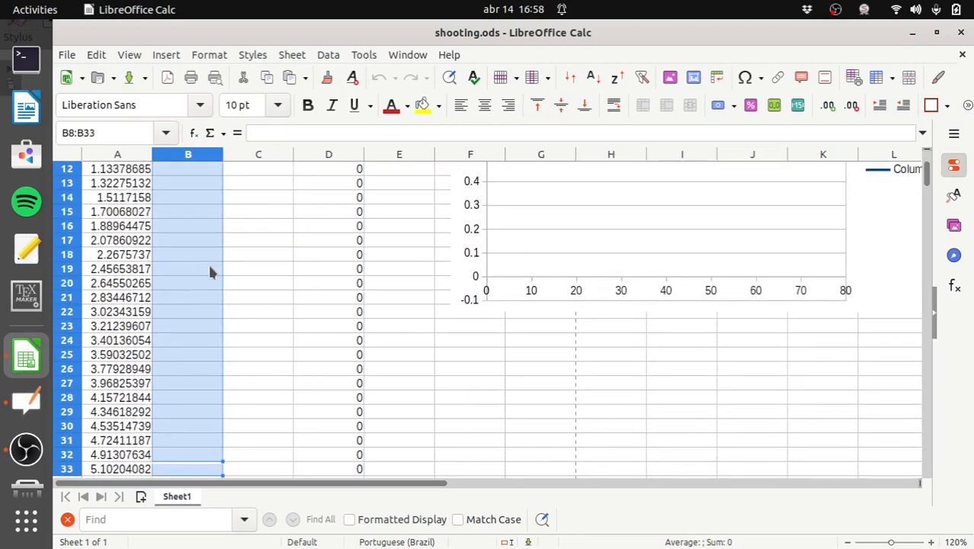
pyautogui.hotkey('shift', 'Down')
pyautogui.hotkey('shift', 'Down')
pyautogui.hotkey('shift', 'Down')
pyautogui.hotkey('shift', 'Down')
pyautogui.hotkey('shift', 'Down')
pyautogui.hotkey('shift', 'Down')
pyautogui.hotkey('shift', 'Down')
pyautogui.hotkey('shift', 'Down')
pyautogui.hotkey('shift', 'Down')
pyautogui.hotkey('shift', 'Down')
pyautogui.hotkey('shift', 'Down')
pyautogui.hotkey('shift', 'Down')
pyautogui.hotkey('shift', 'Down')
pyautogui.hotkey('shift', 'Down')
pyautogui.hotkey('shift', 'Down')
pyautogui.hotkey('shift', 'Down')
pyautogui.hotkey('shift', 'Down')
pyautogui.hotkey('shift', 'Down')
pyautogui.hotkey('shift', 'Down')
pyautogui.hotkey('shift', 'Down')
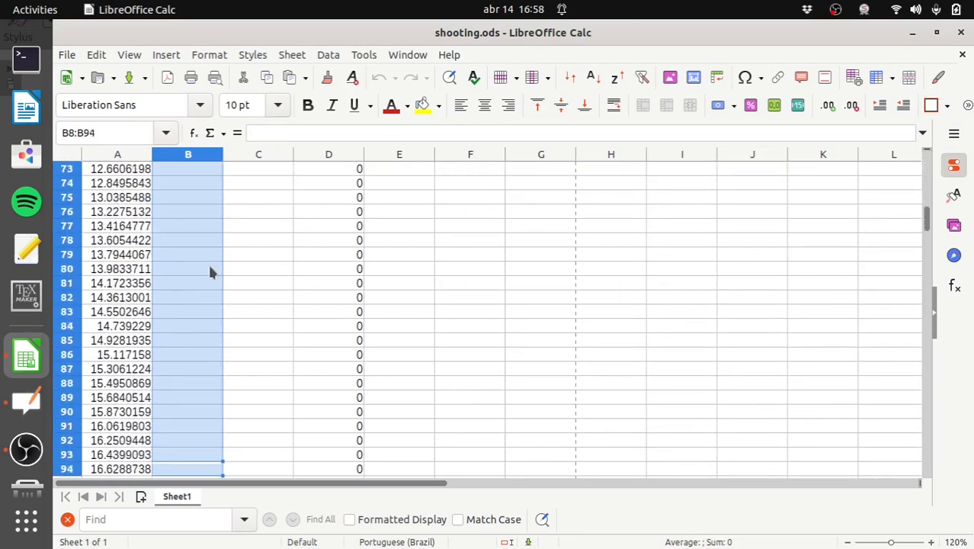
pyautogui.hotkey('shift', 'Down')
pyautogui.hotkey('shift', 'Down')
pyautogui.hotkey('shift', 'Down')
pyautogui.hotkey('shift', 'Down')
pyautogui.hotkey('shift', 'Down')
pyautogui.hotkey('shift', 'Down')
pyautogui.hotkey('shift', 'Down')
pyautogui.hotkey('shift', 'Down')
pyautogui.hotkey('shift', 'Down')
pyautogui.hotkey('shift', 'Down')
pyautogui.hotkey('shift', 'Down')
pyautogui.hotkey('shift', 'Down')
pyautogui.hotkey('shift', 'Down')
pyautogui.hotkey('shift', 'Down')
pyautogui.hotkey('shift', 'Down')
pyautogui.hotkey('shift', 'Down')
pyautogui.hotkey('shift', 'Down')
pyautogui.hotkey('shift', 'Down')
pyautogui.hotkey('shift', 'Down')
pyautogui.hotkey('shift', 'Down')
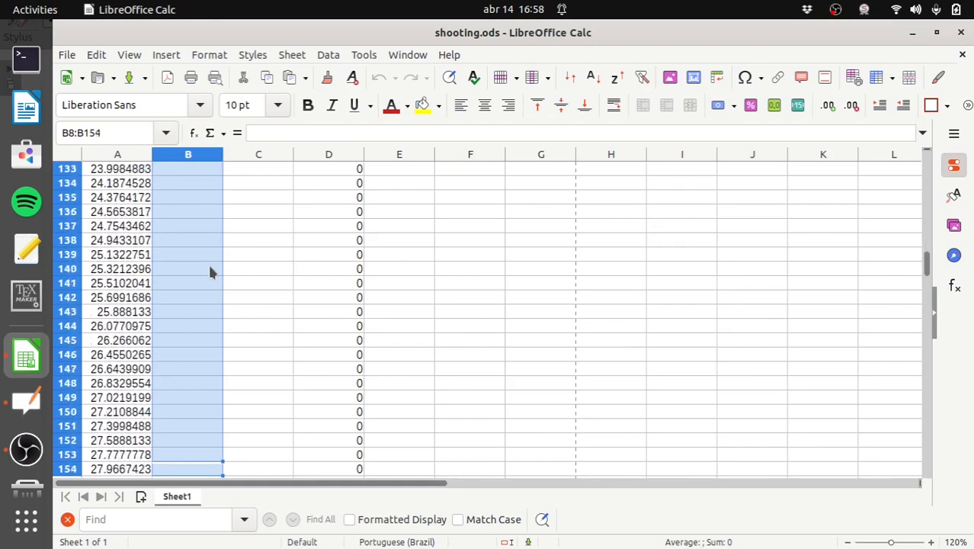
pyautogui.hotkey('shift', 'Down')
pyautogui.hotkey('shift', 'Down')
pyautogui.hotkey('shift', 'Down')
pyautogui.hotkey('shift', 'Down')
pyautogui.hotkey('shift', 'Down')
pyautogui.hotkey('shift', 'Down')
pyautogui.hotkey('shift', 'Down')
pyautogui.hotkey('shift', 'Down')
pyautogui.hotkey('shift', 'Down')
pyautogui.hotkey('shift', 'Down')
pyautogui.hotkey('shift', 'Down')
pyautogui.hotkey('shift', 'Down')
pyautogui.hotkey('shift', 'Down')
pyautogui.hotkey('shift', 'Down')
pyautogui.hotkey('shift', 'Down')
pyautogui.hotkey('shift', 'Down')
pyautogui.hotkey('shift', 'Down')
pyautogui.hotkey('shift', 'Down')
pyautogui.hotkey('shift', 'Down')
pyautogui.hotkey('shift', 'Down')
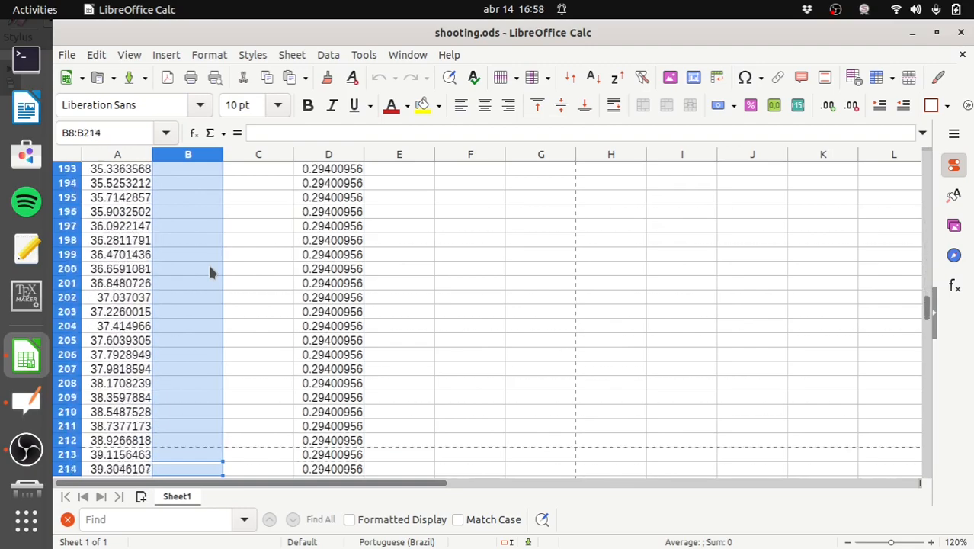
pyautogui.hotkey('shift', 'Down')
pyautogui.hotkey('shift', 'Down')
pyautogui.hotkey('shift', 'Down')
pyautogui.hotkey('shift', 'Down')
pyautogui.hotkey('shift', 'Down')
pyautogui.hotkey('shift', 'Down')
pyautogui.hotkey('shift', 'Down')
pyautogui.hotkey('shift', 'Down')
pyautogui.hotkey('shift', 'Down')
pyautogui.hotkey('shift', 'Down')
pyautogui.hotkey('shift', 'Down')
pyautogui.hotkey('shift', 'Down')
pyautogui.hotkey('shift', 'Down')
pyautogui.hotkey('shift', 'Down')
pyautogui.hotkey('shift', 'Down')
pyautogui.hotkey('shift', 'Down')
pyautogui.hotkey('shift', 'Down')
pyautogui.hotkey('shift', 'Down')
pyautogui.hotkey('shift', 'Down')
pyautogui.hotkey('shift', 'Down')
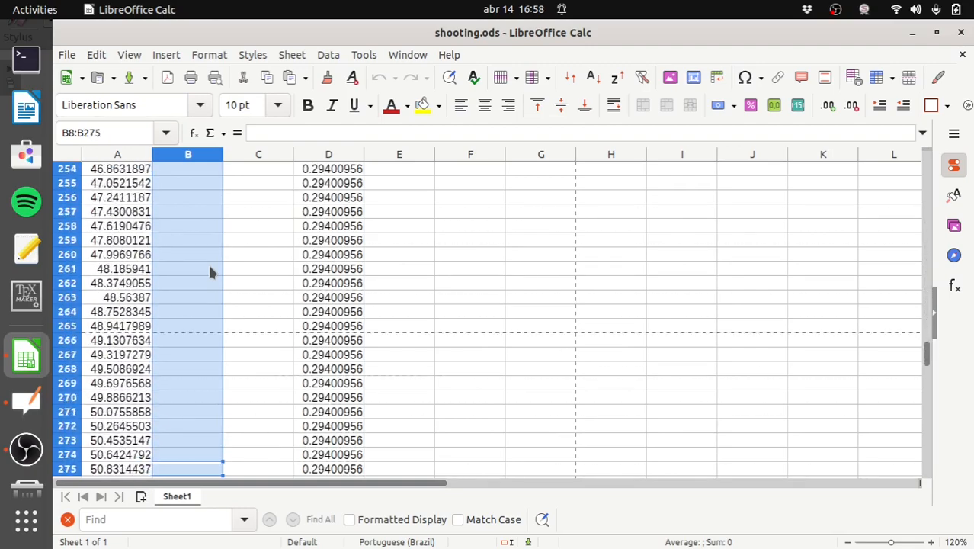
pyautogui.hotkey('shift', 'Down')
pyautogui.hotkey('shift', 'Down')
pyautogui.hotkey('shift', 'Down')
pyautogui.hotkey('shift', 'Down')
pyautogui.hotkey('shift', 'Down')
pyautogui.hotkey('shift', 'Down')
pyautogui.hotkey('shift', 'Down')
pyautogui.hotkey('shift', 'Down')
pyautogui.hotkey('shift', 'Down')
pyautogui.hotkey('shift', 'Down')
pyautogui.hotkey('shift', 'Down')
pyautogui.hotkey('shift', 'Down')
pyautogui.hotkey('shift', 'Down')
pyautogui.hotkey('shift', 'Down')
pyautogui.hotkey('shift', 'Down')
pyautogui.hotkey('shift', 'Down')
pyautogui.hotkey('shift', 'Down')
pyautogui.hotkey('shift', 'Down')
pyautogui.hotkey('shift', 'Down')
pyautogui.hotkey('shift', 'Down')
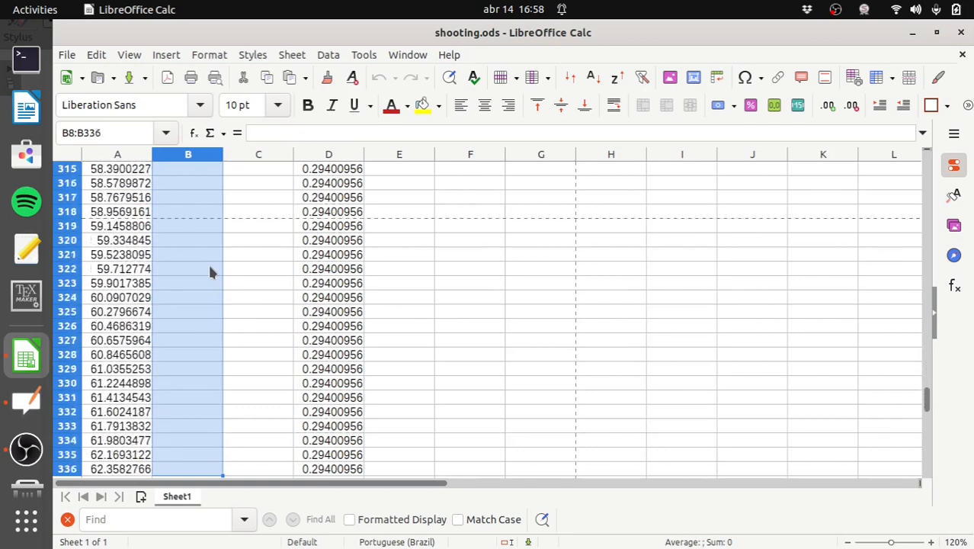
pyautogui.hotkey('shift', 'Down')
pyautogui.hotkey('shift', 'Down')
pyautogui.hotkey('shift', 'Down')
pyautogui.hotkey('shift', 'Down')
pyautogui.hotkey('shift', 'Down')
pyautogui.hotkey('shift', 'Down')
pyautogui.hotkey('shift', 'Down')
pyautogui.hotkey('shift', 'Down')
pyautogui.hotkey('shift', 'Down')
pyautogui.hotkey('shift', 'Down')
pyautogui.hotkey('shift', 'Down')
pyautogui.hotkey('shift', 'Down')
pyautogui.hotkey('shift', 'Down')
pyautogui.hotkey('shift', 'Down')
pyautogui.hotkey('shift', 'Down')
pyautogui.hotkey('shift', 'Down')
pyautogui.hotkey('shift', 'Down')
pyautogui.hotkey('shift', 'Down')
pyautogui.hotkey('shift', 'Down')
pyautogui.hotkey('shift', 'Down')
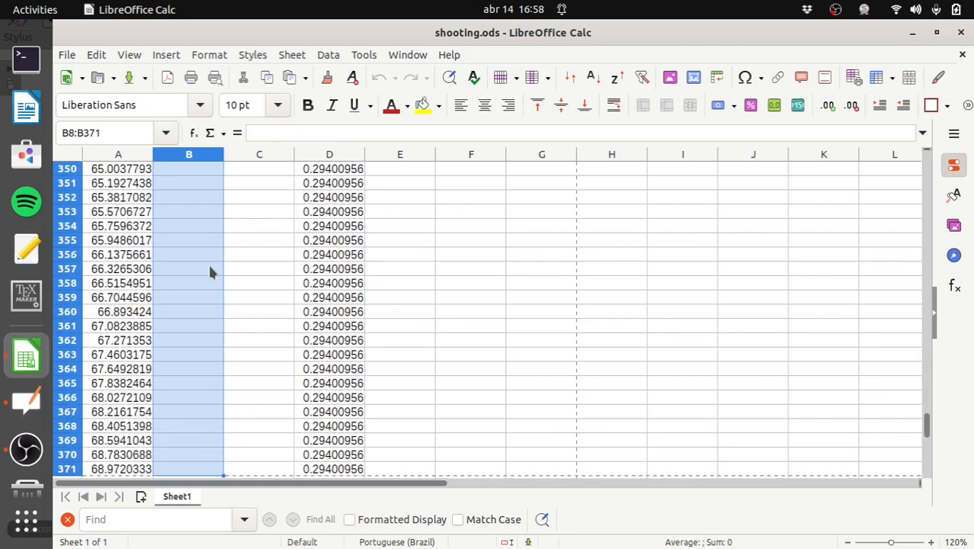
# - Extend the psi selection down to B400 and paste the copied recurrence formula into B8:B400
pyautogui.hotkey('shift', 'Down')
pyautogui.hotkey('shift', 'Down')
pyautogui.hotkey('shift', 'Down')
pyautogui.hotkey('shift', 'Down')
pyautogui.hotkey('shift', 'Down')
pyautogui.hotkey('shift', 'Down')
pyautogui.hotkey('shift', 'Down')
pyautogui.hotkey('shift', 'Down')
pyautogui.hotkey('shift', 'Down')
pyautogui.hotkey('shift', 'Down')
pyautogui.hotkey('shift', 'Down')
pyautogui.hotkey('shift', 'Down')
pyautogui.hotkey('shift', 'Down')
pyautogui.hotkey('shift', 'Down')
pyautogui.hotkey('shift', 'Down')
pyautogui.hotkey('shift', 'Down')
pyautogui.hotkey('shift', 'Down')
pyautogui.hotkey('shift', 'Down')
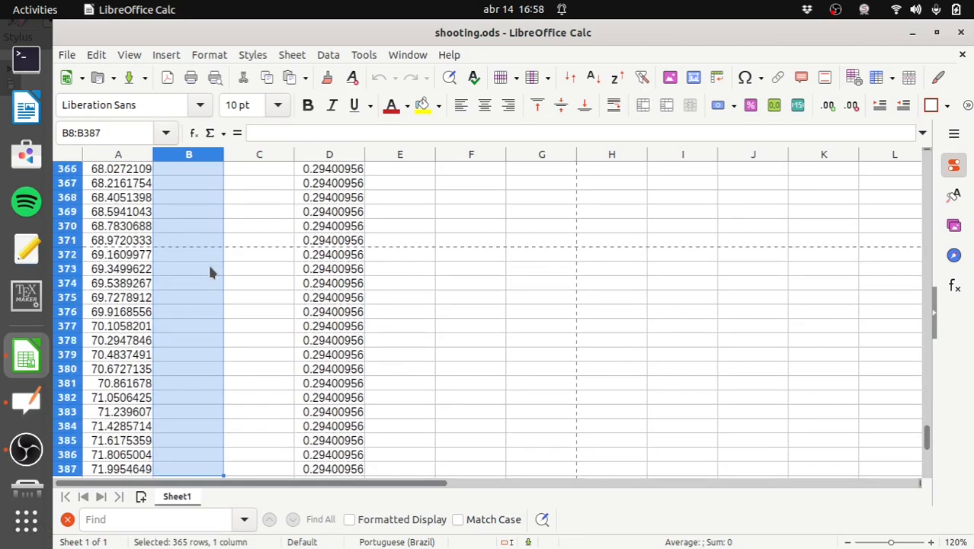
pyautogui.hotkey('shift', 'Down')
pyautogui.hotkey('shift', 'Down')
pyautogui.hotkey('shift', 'Down')
pyautogui.hotkey('shift', 'Down')
pyautogui.hotkey('shift', 'Down')
pyautogui.hotkey('shift', 'Down')
pyautogui.hotkey('shift', 'Down')
pyautogui.hotkey('shift', 'Down')
pyautogui.hotkey('shift', 'Down')
pyautogui.hotkey('shift', 'Down')
pyautogui.hotkey('shift', 'Down')
pyautogui.hotkey('shift', 'Down')
pyautogui.hotkey('shift', 'Down')
pyautogui.hotkey('shift', 'Down')
pyautogui.hotkey('shift', 'Down')
pyautogui.hotkey('shift', 'Down')
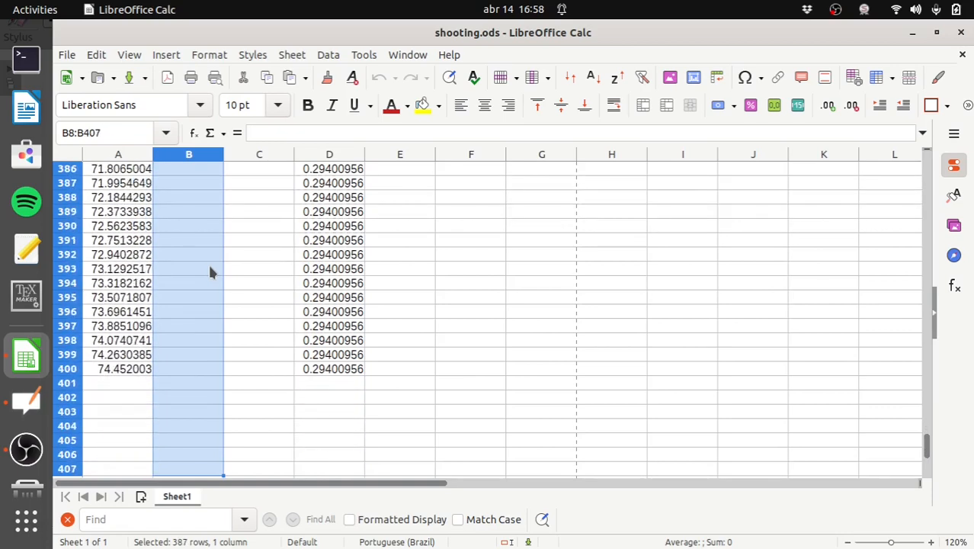
pyautogui.hotkey('shift', 'Up')
pyautogui.hotkey('shift', 'Up')
pyautogui.hotkey('shift', 'Up')
pyautogui.hotkey('shift', 'Up')
pyautogui.hotkey('shift', 'Up')
pyautogui.hotkey('shift', 'Up')
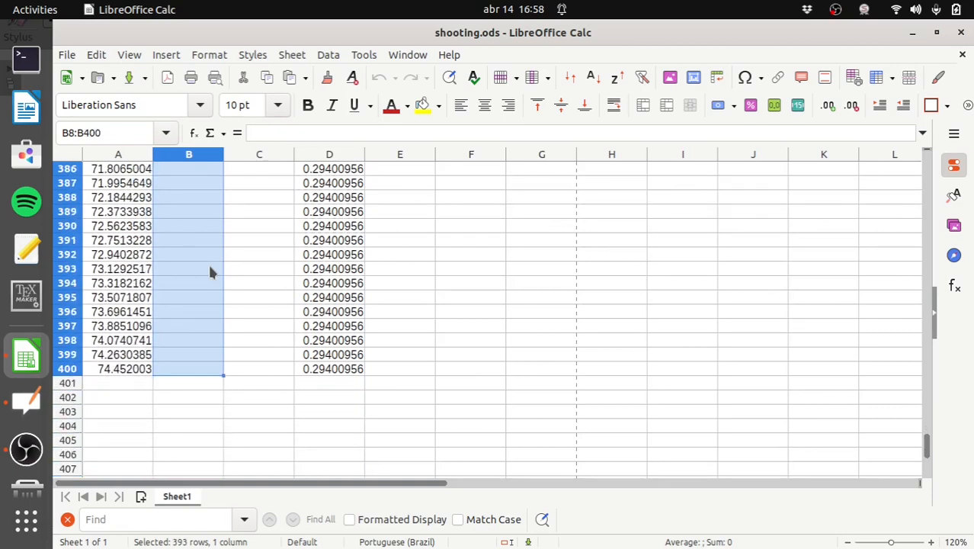
pyautogui.hotkey('ctrl', 'v')
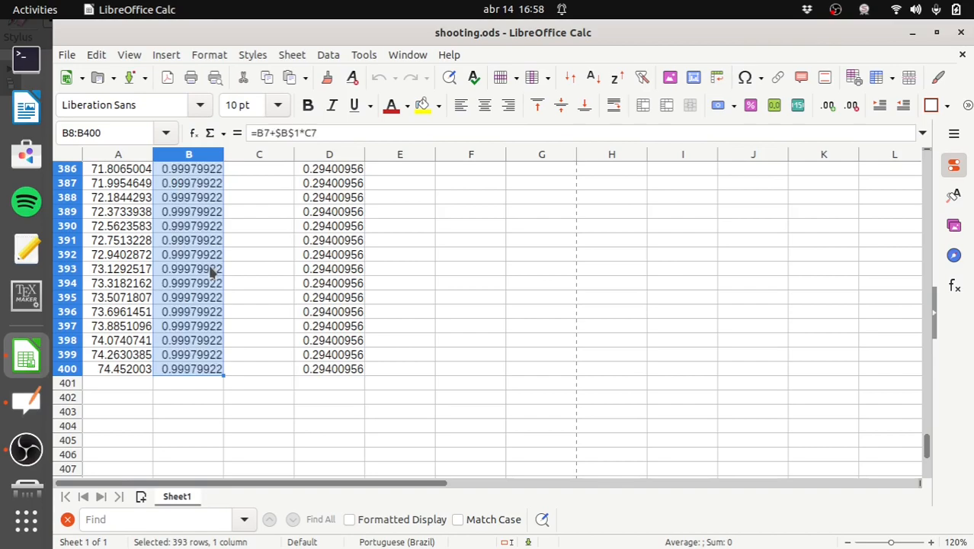
# - Copy the psi' recurrence formula in C7 at the start of the column
pyautogui.scroll(-3, 246, 269)
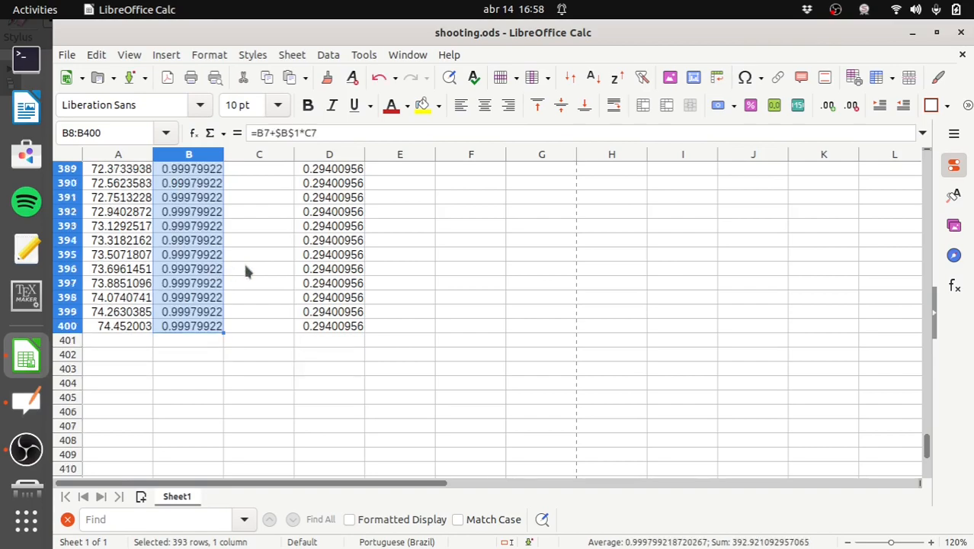
pyautogui.scroll(20, 245, 268)
pyautogui.scroll(20, 245, 272)
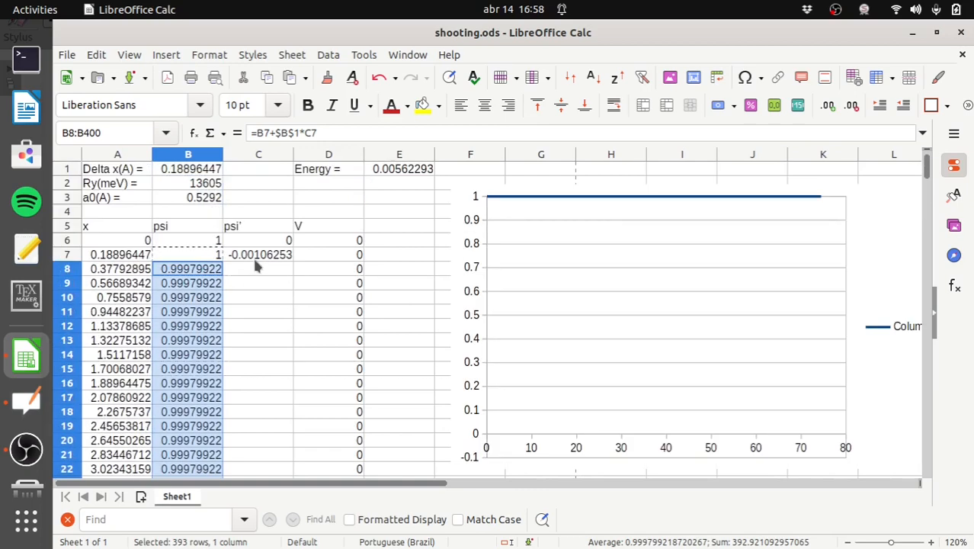
pyautogui.click(256, 260)
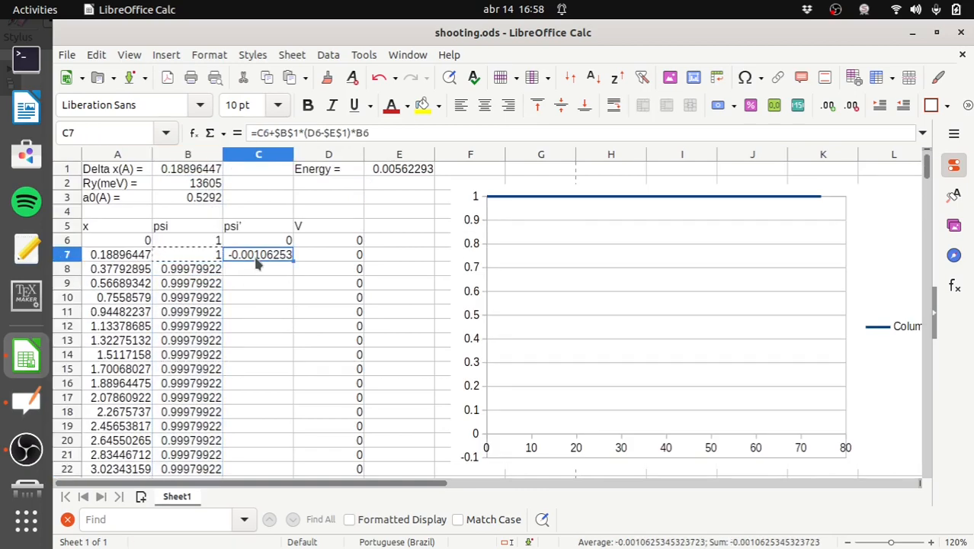
pyautogui.hotkey('ctrl', 'c')
pyautogui.click(259, 267)
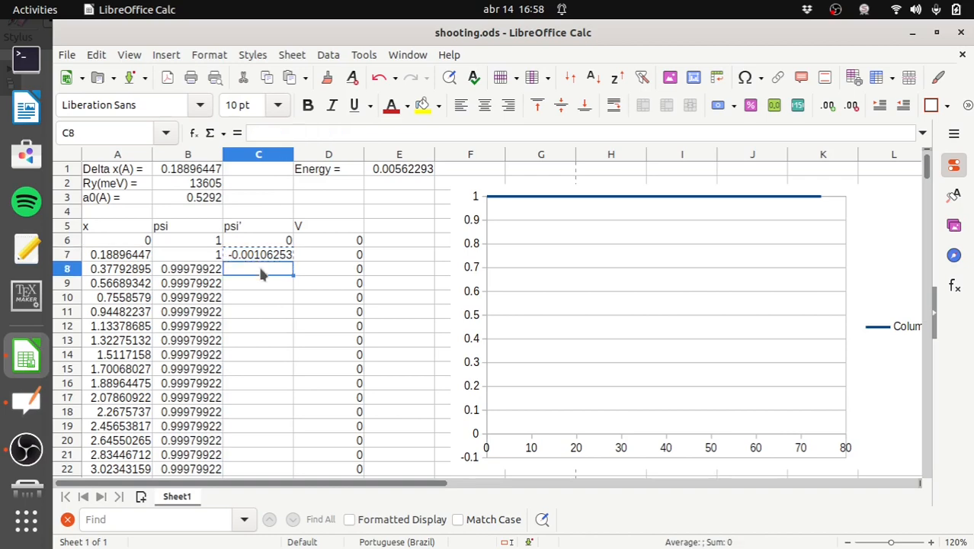
pyautogui.hotkey('shift', 'Down')
pyautogui.hotkey('shift', 'Down')
pyautogui.hotkey('shift', 'Down')
pyautogui.hotkey('shift', 'Down')
pyautogui.hotkey('shift', 'Down')
pyautogui.hotkey('shift', 'Down')
pyautogui.hotkey('shift', 'Down')
pyautogui.hotkey('shift', 'Down')
pyautogui.hotkey('shift', 'Down')
pyautogui.hotkey('shift', 'Down')
pyautogui.hotkey('shift', 'Down')
pyautogui.hotkey('shift', 'Down')
pyautogui.hotkey('shift', 'Down')
pyautogui.hotkey('shift', 'Down')
pyautogui.hotkey('shift', 'Down')
pyautogui.hotkey('shift', 'Down')
pyautogui.hotkey('shift', 'Down')
pyautogui.hotkey('shift', 'Down')
pyautogui.hotkey('shift', 'Down')
pyautogui.hotkey('shift', 'Down')
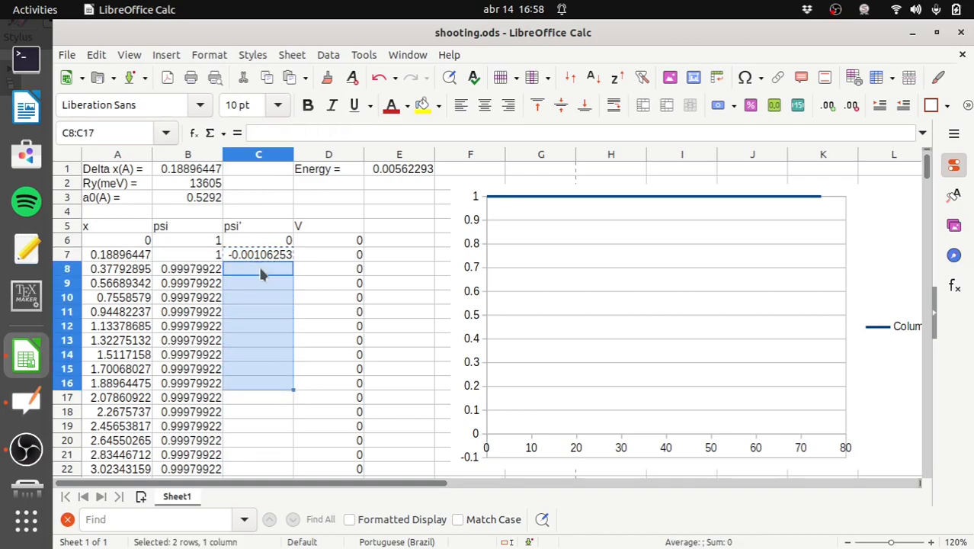
pyautogui.hotkey('shift', 'Down')
pyautogui.hotkey('shift', 'Down')
pyautogui.hotkey('shift', 'Down')
pyautogui.hotkey('shift', 'Down')
pyautogui.hotkey('shift', 'Down')
pyautogui.hotkey('shift', 'Down')
pyautogui.hotkey('shift', 'Down')
pyautogui.hotkey('shift', 'Down')
pyautogui.press('Up')
pyautogui.press('Up')
pyautogui.press('Up')
pyautogui.press('Up')
pyautogui.press('Up')
pyautogui.press('Up')
pyautogui.press('Up')
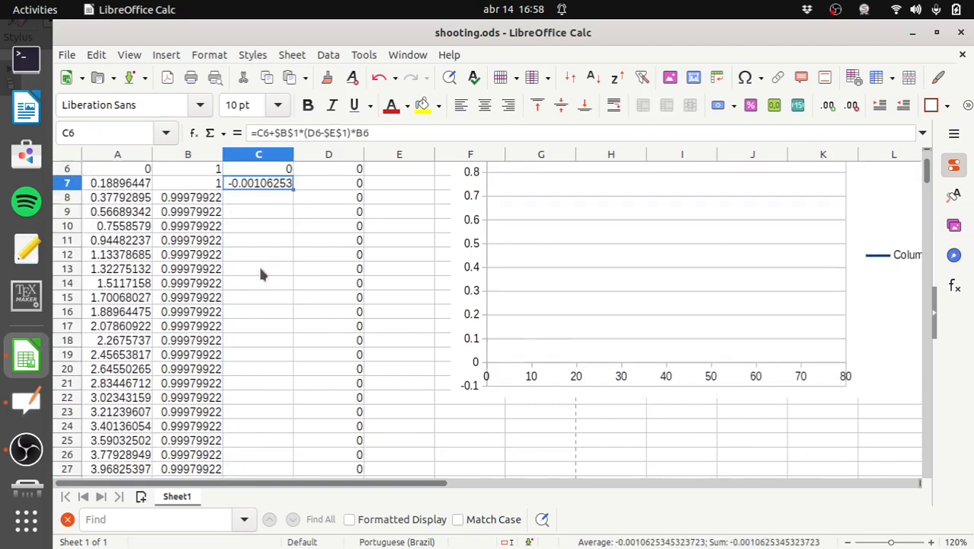
pyautogui.press('Down')
pyautogui.press('Down')
pyautogui.press('Down')
pyautogui.press('Down')
pyautogui.press('Down')
pyautogui.press('Down')
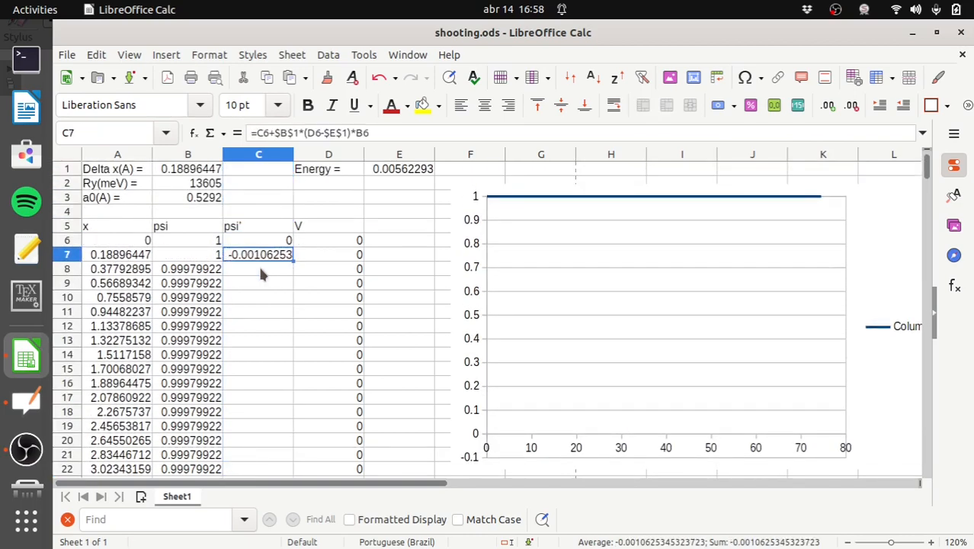
# - Select the empty psi' cells from C8 down through C383 as the paste range for the copied formula
pyautogui.press('Down')
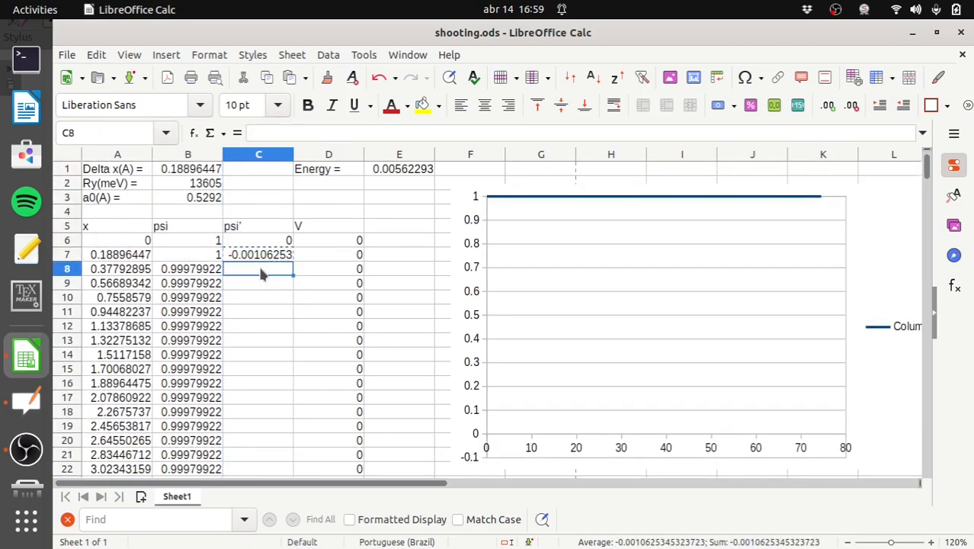
pyautogui.hotkey('shift', 'Down')
pyautogui.hotkey('shift', 'Down')
pyautogui.hotkey('shift', 'Down')
pyautogui.hotkey('shift', 'Down')
pyautogui.hotkey('shift', 'Down')
pyautogui.hotkey('shift', 'Down')
pyautogui.hotkey('shift', 'Down')
pyautogui.hotkey('shift', 'Down')
pyautogui.hotkey('shift', 'Down')
pyautogui.hotkey('shift', 'Down')
pyautogui.hotkey('shift', 'Down')
pyautogui.hotkey('shift', 'Down')
pyautogui.hotkey('shift', 'Down')
pyautogui.hotkey('shift', 'Down')
pyautogui.hotkey('shift', 'Down')
pyautogui.hotkey('shift', 'Down')
pyautogui.hotkey('shift', 'Down')
pyautogui.hotkey('shift', 'Down')
pyautogui.hotkey('shift', 'Down')
pyautogui.hotkey('shift', 'Down')
pyautogui.hotkey('shift', 'Down')
pyautogui.hotkey('shift', 'Down')
pyautogui.hotkey('shift', 'Down')
pyautogui.hotkey('shift', 'Down')
pyautogui.hotkey('shift', 'Down')
pyautogui.hotkey('shift', 'Down')
pyautogui.hotkey('shift', 'Down')
pyautogui.hotkey('shift', 'Down')
pyautogui.hotkey('shift', 'Down')
pyautogui.hotkey('shift', 'Down')
pyautogui.hotkey('shift', 'Down')
pyautogui.hotkey('shift', 'Down')
pyautogui.hotkey('shift', 'Down')
pyautogui.hotkey('shift', 'Down')
pyautogui.hotkey('shift', 'Down')
pyautogui.hotkey('shift', 'Down')
pyautogui.hotkey('shift', 'Down')
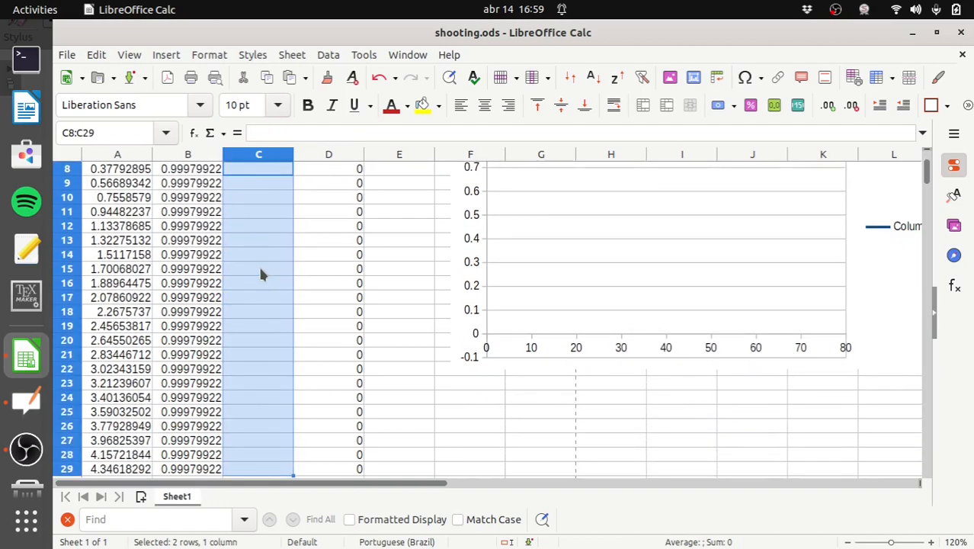
pyautogui.hotkey('shift', 'Down')
pyautogui.hotkey('shift', 'Down')
pyautogui.hotkey('shift', 'Down')
pyautogui.hotkey('shift', 'Down')
pyautogui.hotkey('shift', 'Down')
pyautogui.hotkey('shift', 'Down')
pyautogui.hotkey('shift', 'Down')
pyautogui.hotkey('shift', 'Down')
pyautogui.hotkey('shift', 'Down')
pyautogui.hotkey('shift', 'Down')
pyautogui.hotkey('shift', 'Down')
pyautogui.hotkey('shift', 'Down')
pyautogui.hotkey('shift', 'Down')
pyautogui.hotkey('shift', 'Down')
pyautogui.hotkey('shift', 'Down')
pyautogui.hotkey('shift', 'Down')
pyautogui.hotkey('shift', 'Down')
pyautogui.hotkey('shift', 'Down')
pyautogui.hotkey('shift', 'Down')
pyautogui.hotkey('shift', 'Down')
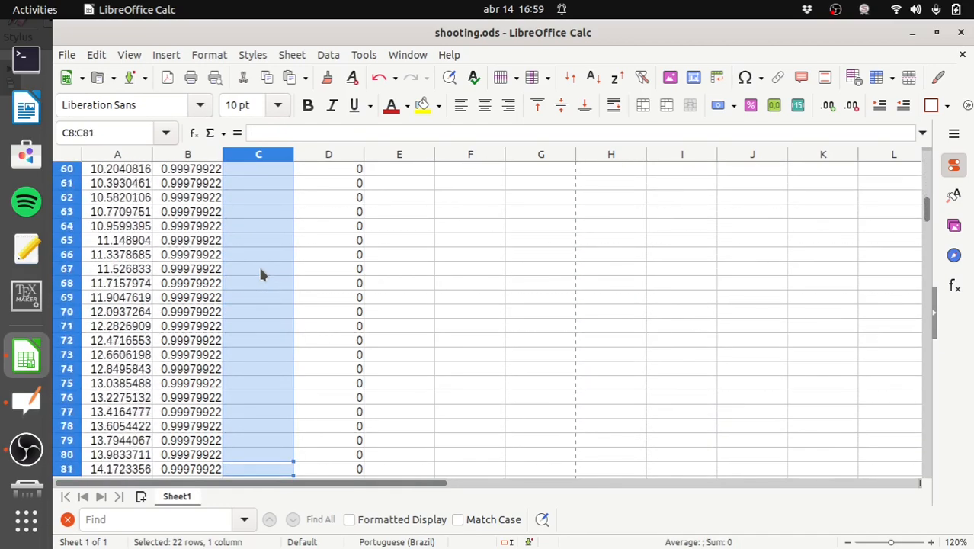
pyautogui.hotkey('shift', 'Down')
pyautogui.hotkey('shift', 'Down')
pyautogui.hotkey('shift', 'Down')
pyautogui.hotkey('shift', 'Down')
pyautogui.hotkey('shift', 'Down')
pyautogui.hotkey('shift', 'Down')
pyautogui.hotkey('shift', 'Down')
pyautogui.hotkey('shift', 'Down')
pyautogui.hotkey('shift', 'Down')
pyautogui.hotkey('shift', 'Down')
pyautogui.hotkey('shift', 'Down')
pyautogui.hotkey('shift', 'Down')
pyautogui.hotkey('shift', 'Down')
pyautogui.hotkey('shift', 'Down')
pyautogui.hotkey('shift', 'Down')
pyautogui.hotkey('shift', 'Down')
pyautogui.hotkey('shift', 'Down')
pyautogui.hotkey('shift', 'Down')
pyautogui.hotkey('shift', 'Down')
pyautogui.hotkey('shift', 'Down')
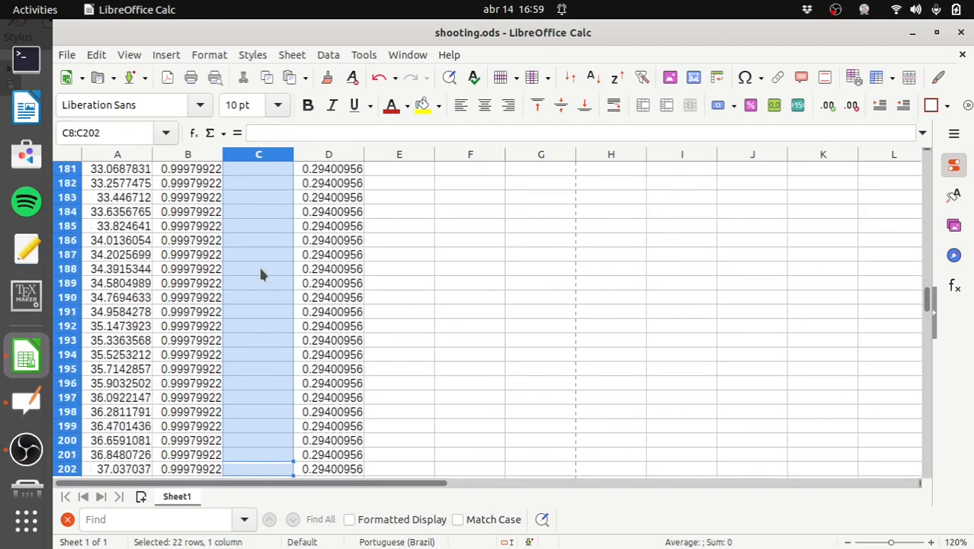
pyautogui.hotkey('shift', 'Down')
pyautogui.hotkey('shift', 'Down')
pyautogui.hotkey('shift', 'Down')
pyautogui.hotkey('shift', 'Down')
pyautogui.hotkey('shift', 'Down')
pyautogui.hotkey('shift', 'Down')
pyautogui.hotkey('shift', 'Down')
pyautogui.hotkey('shift', 'Down')
pyautogui.hotkey('shift', 'Down')
pyautogui.hotkey('shift', 'Down')
pyautogui.hotkey('shift', 'Down')
pyautogui.hotkey('shift', 'Down')
pyautogui.hotkey('shift', 'Down')
pyautogui.hotkey('shift', 'Down')
pyautogui.hotkey('shift', 'Down')
pyautogui.hotkey('shift', 'Down')
pyautogui.hotkey('shift', 'Down')
pyautogui.hotkey('shift', 'Down')
pyautogui.hotkey('shift', 'Down')
pyautogui.hotkey('shift', 'Down')
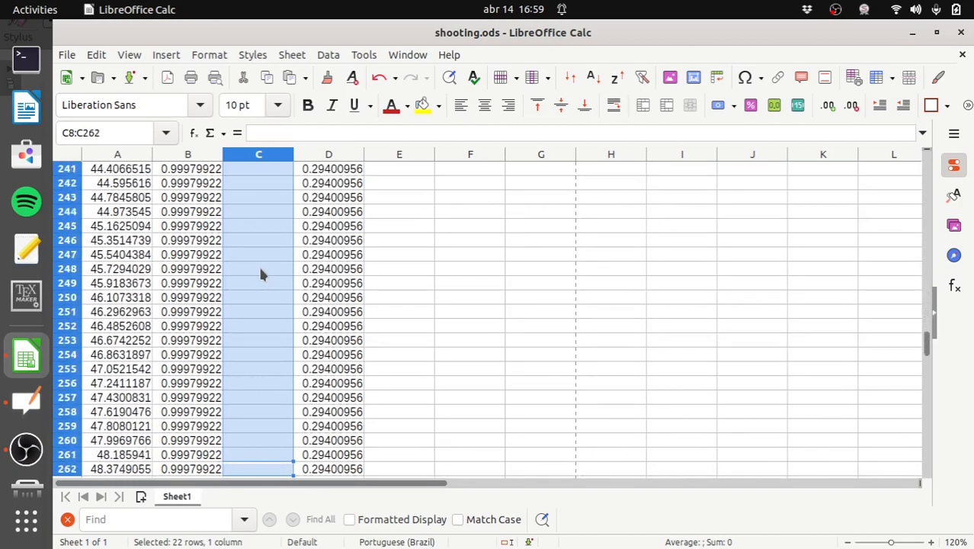
pyautogui.hotkey('shift', 'Down')
pyautogui.hotkey('shift', 'Down')
pyautogui.hotkey('shift', 'Down')
pyautogui.hotkey('shift', 'Down')
pyautogui.hotkey('shift', 'Down')
pyautogui.hotkey('shift', 'Down')
pyautogui.hotkey('shift', 'Down')
pyautogui.hotkey('shift', 'Down')
pyautogui.hotkey('shift', 'Down')
pyautogui.hotkey('shift', 'Down')
pyautogui.hotkey('shift', 'Down')
pyautogui.hotkey('shift', 'Down')
pyautogui.hotkey('shift', 'Down')
pyautogui.hotkey('shift', 'Down')
pyautogui.hotkey('shift', 'Down')
pyautogui.hotkey('shift', 'Down')
pyautogui.hotkey('shift', 'Down')
pyautogui.hotkey('shift', 'Down')
pyautogui.hotkey('shift', 'Down')
pyautogui.hotkey('shift', 'Down')
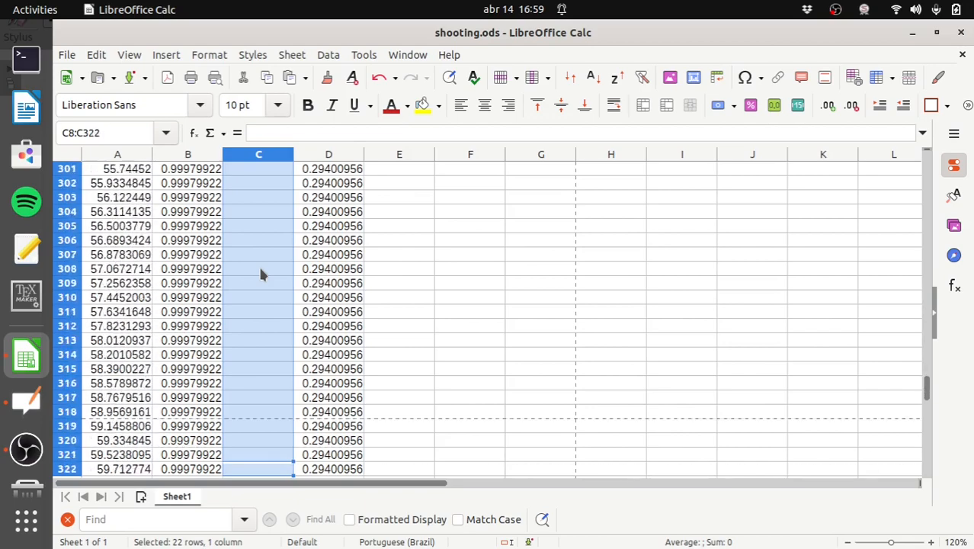
pyautogui.hotkey('shift', 'Down')
pyautogui.hotkey('shift', 'Down')
pyautogui.hotkey('shift', 'Down')
pyautogui.hotkey('shift', 'Down')
pyautogui.hotkey('shift', 'Down')
pyautogui.hotkey('shift', 'Down')
pyautogui.hotkey('shift', 'Down')
pyautogui.hotkey('shift', 'Down')
pyautogui.hotkey('shift', 'Down')
pyautogui.hotkey('shift', 'Down')
pyautogui.hotkey('shift', 'Down')
pyautogui.hotkey('shift', 'Down')
pyautogui.hotkey('shift', 'Down')
pyautogui.hotkey('shift', 'Down')
pyautogui.hotkey('shift', 'Down')
pyautogui.hotkey('shift', 'Down')
pyautogui.hotkey('shift', 'Down')
pyautogui.hotkey('shift', 'Down')
pyautogui.hotkey('shift', 'Down')
pyautogui.hotkey('shift', 'Down')
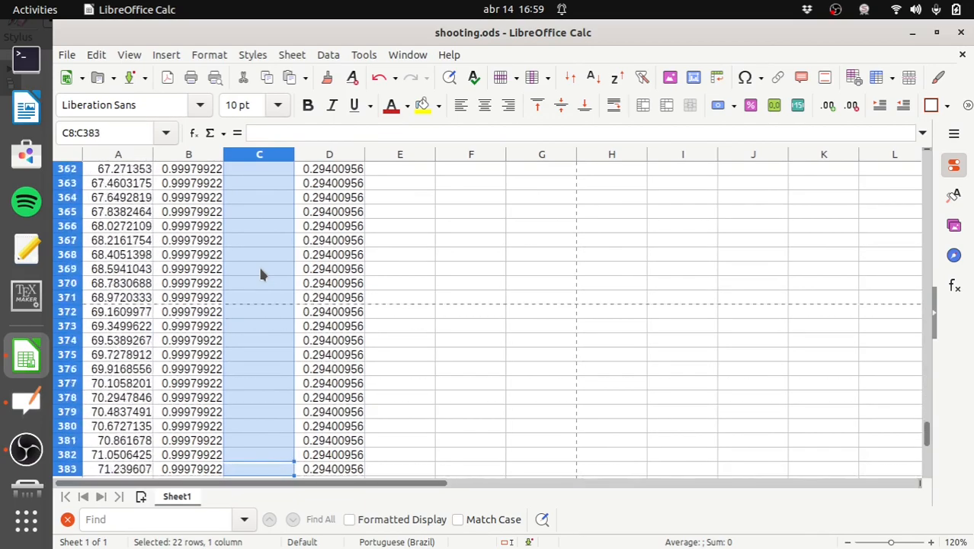
# - Extend the psi' selection down to C400 and fill C8:C400 with the psi' recurrence formula
pyautogui.hotkey('shift', 'Down')
pyautogui.hotkey('shift', 'Down')
pyautogui.hotkey('shift', 'Down')
pyautogui.hotkey('shift', 'Down')
pyautogui.hotkey('shift', 'Down')
pyautogui.hotkey('shift', 'Down')
pyautogui.hotkey('shift', 'Down')
pyautogui.hotkey('shift', 'Down')
pyautogui.hotkey('shift', 'Down')
pyautogui.hotkey('shift', 'Down')
pyautogui.hotkey('shift', 'Down')
pyautogui.hotkey('shift', 'Down')
pyautogui.hotkey('shift', 'Down')
pyautogui.hotkey('shift', 'Down')
pyautogui.hotkey('shift', 'Down')
pyautogui.hotkey('shift', 'Down')
pyautogui.hotkey('shift', 'Down')
pyautogui.hotkey('shift', 'Down')
pyautogui.hotkey('shift', 'Down')
pyautogui.hotkey('shift', 'Down')
pyautogui.hotkey('shift', 'Up')
pyautogui.hotkey('shift', 'Up')
pyautogui.hotkey('shift', 'Up')
pyautogui.hotkey('shift', 'Up')
pyautogui.hotkey('shift', 'Up')
pyautogui.hotkey('shift', 'Up')
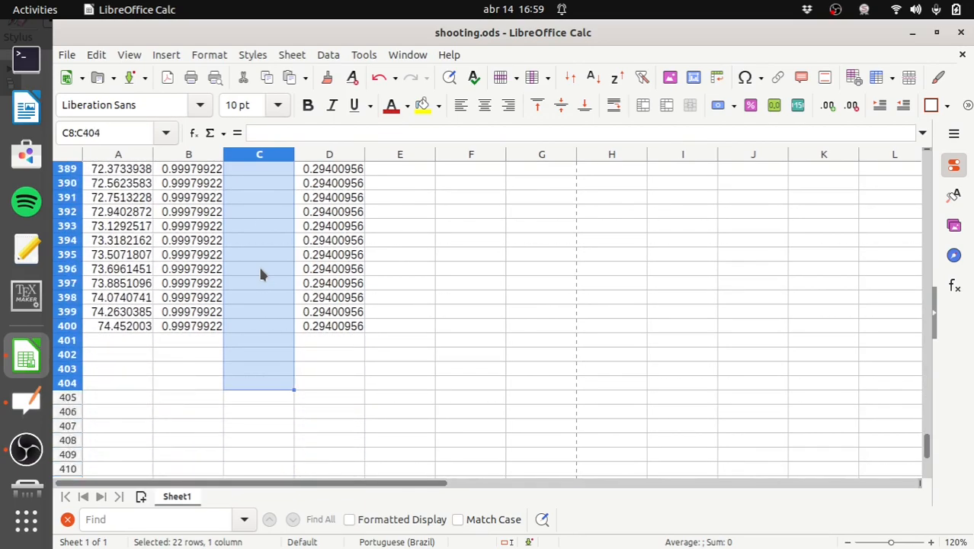
pyautogui.hotkey('shift', 'Up')
pyautogui.hotkey('shift', 'Up')
pyautogui.hotkey('shift', 'Up')
pyautogui.hotkey('shift', 'Up')
pyautogui.hotkey('ctrl', 'd')
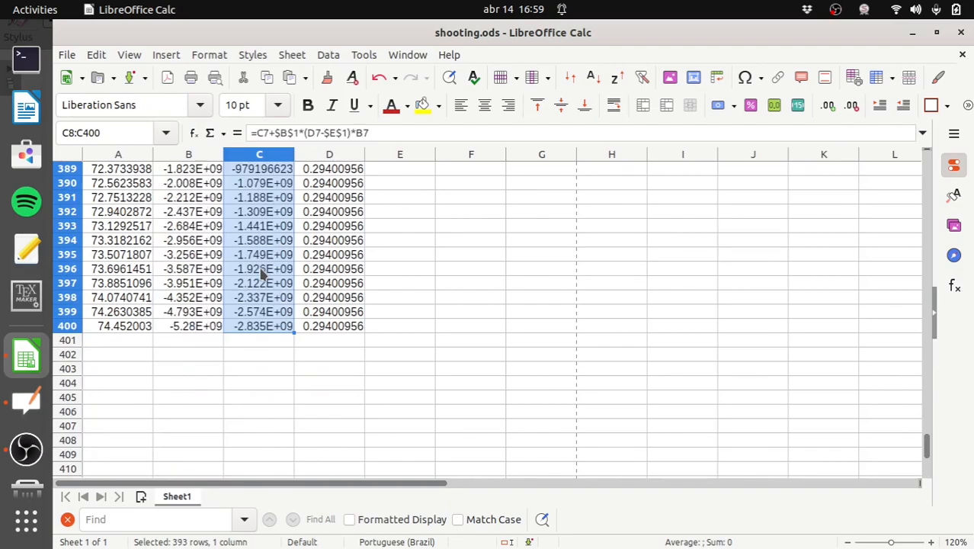
# - Examine the plotted psi curve beside the table, comparing it with the psi column
pyautogui.scroll(-10, 260, 272)
pyautogui.scroll(20, 260, 273)
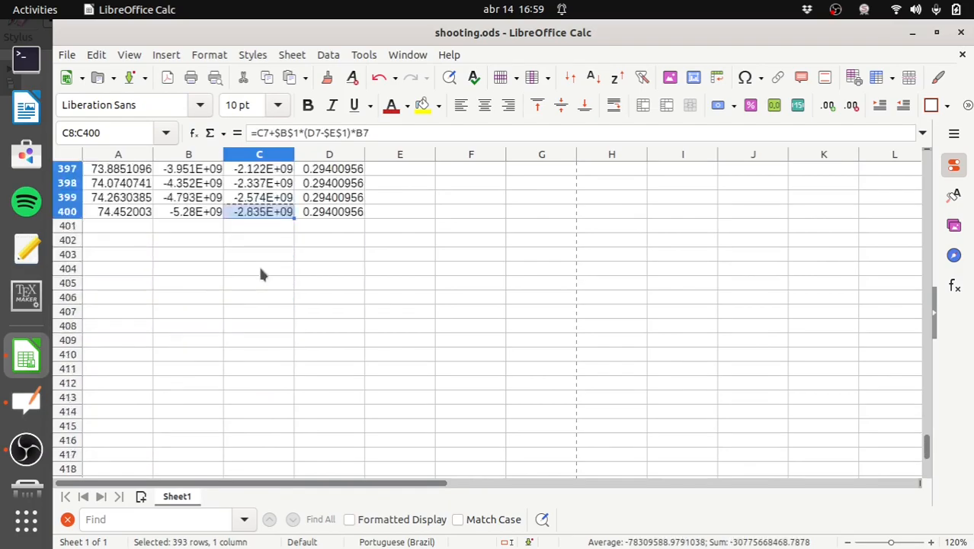
pyautogui.scroll(20, 260, 272)
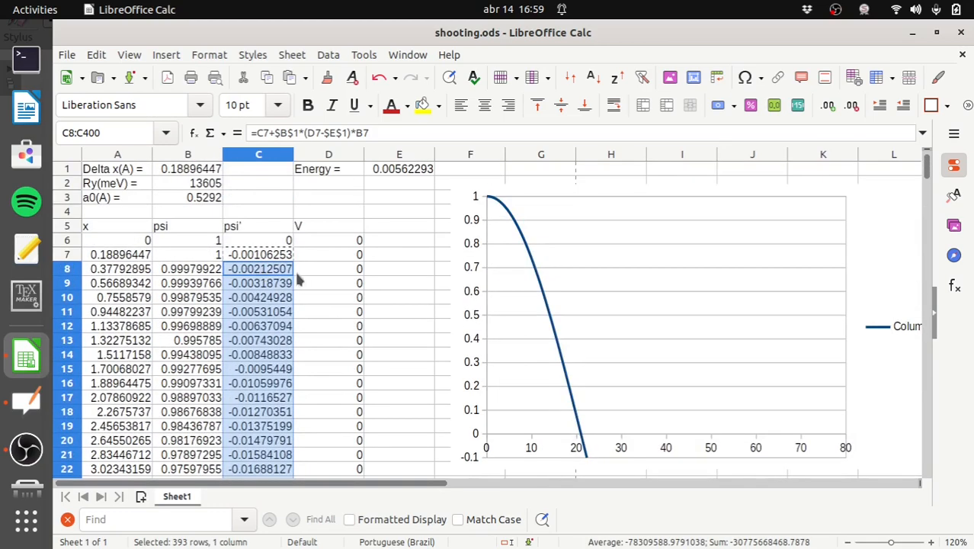
pyautogui.click(492, 201)
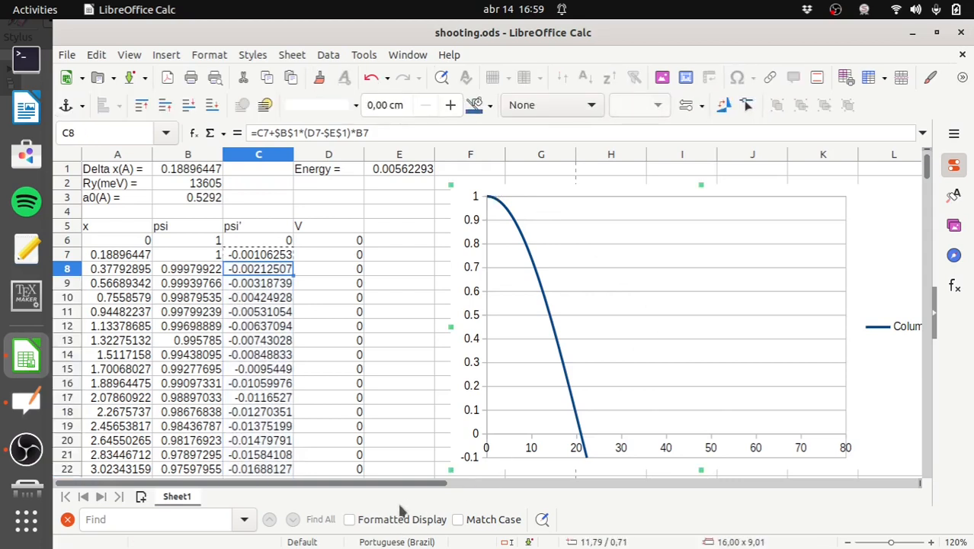
pyautogui.moveTo(414, 484); pyautogui.dragTo(387, 489)
pyautogui.click(181, 230)
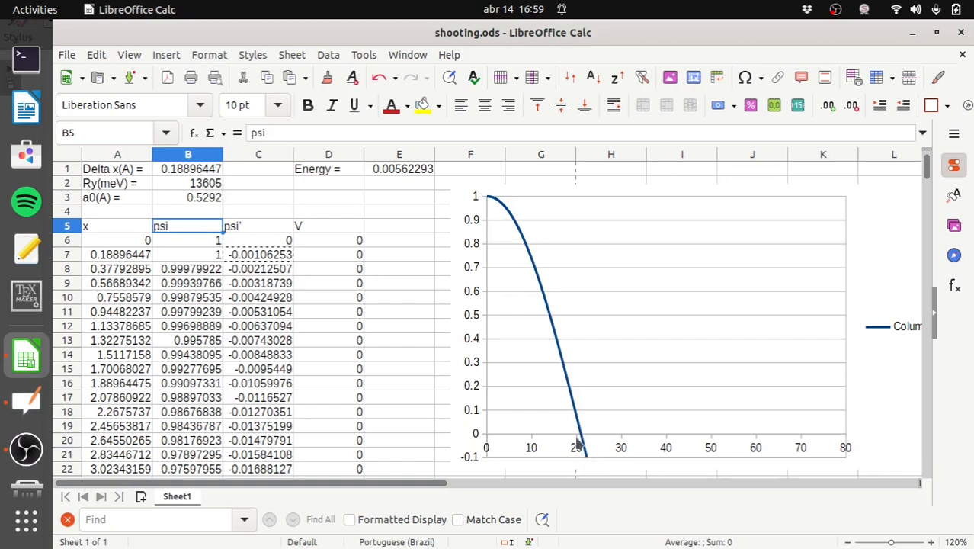
# - Set the trial energy formula in E1 to =74/B2
pyautogui.click(393, 168)
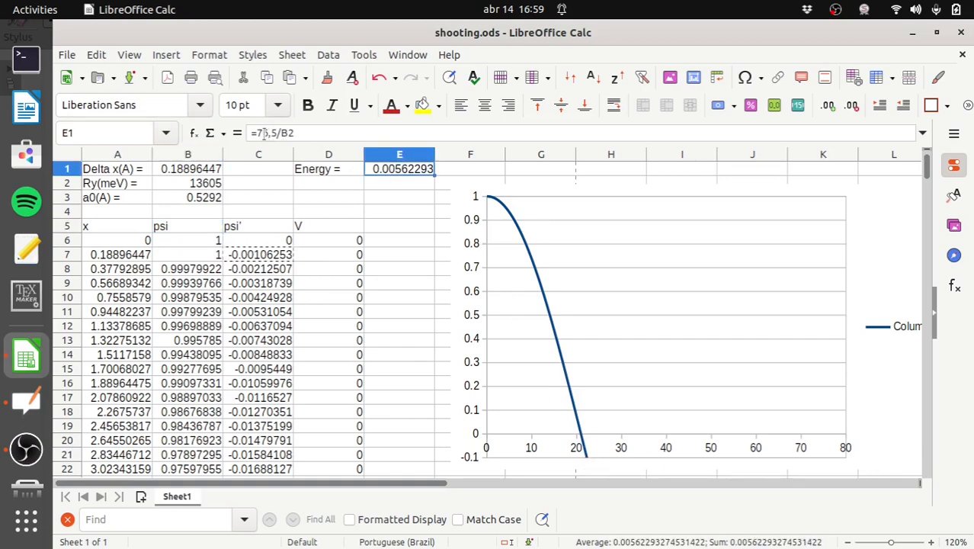
pyautogui.moveTo(263, 132); pyautogui.dragTo(275, 133)
pyautogui.write('4')
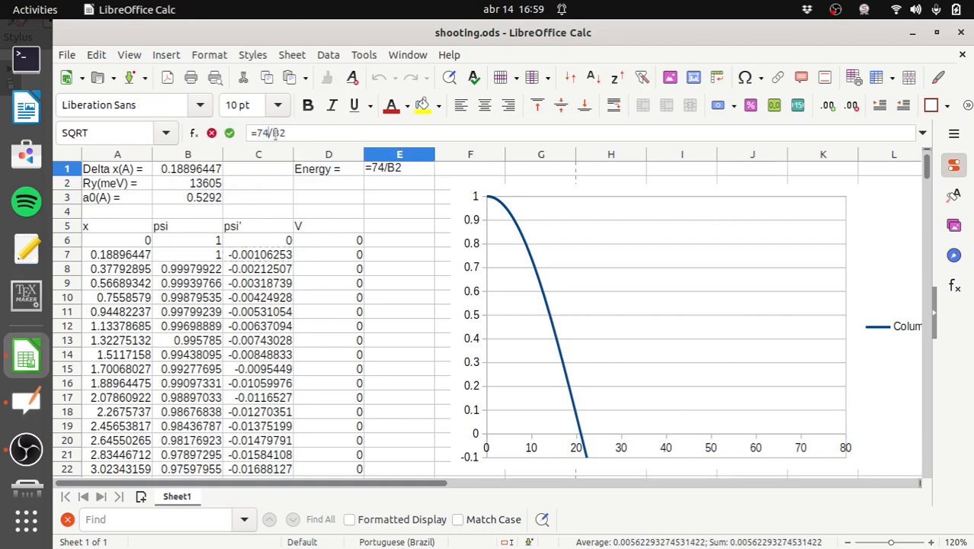
pyautogui.press('Return')
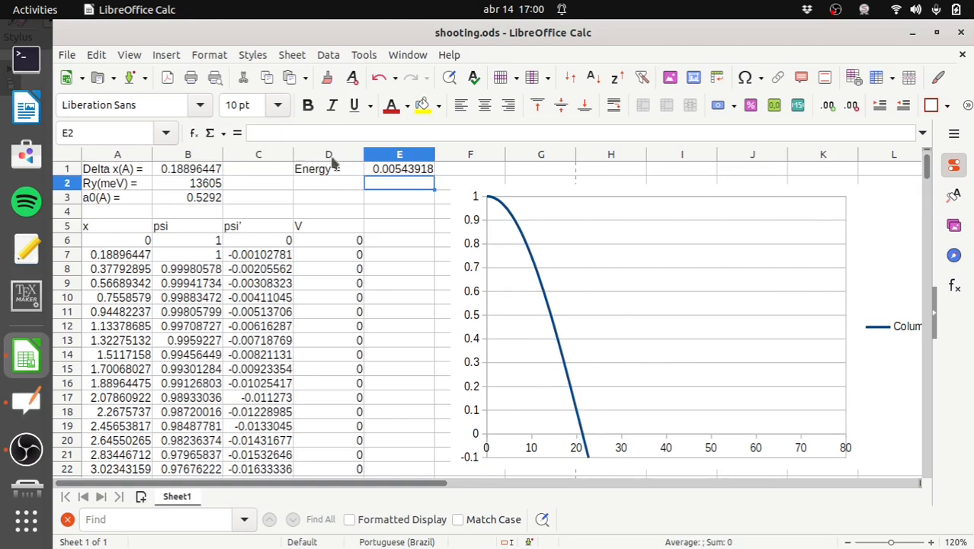
# - Lower the trial energy by changing the formula in E1 to =50/B2
pyautogui.click(378, 172)
pyautogui.moveTo(264, 132); pyautogui.dragTo(270, 133)
pyautogui.press('BackSpace')
pyautogui.press('BackSpace')
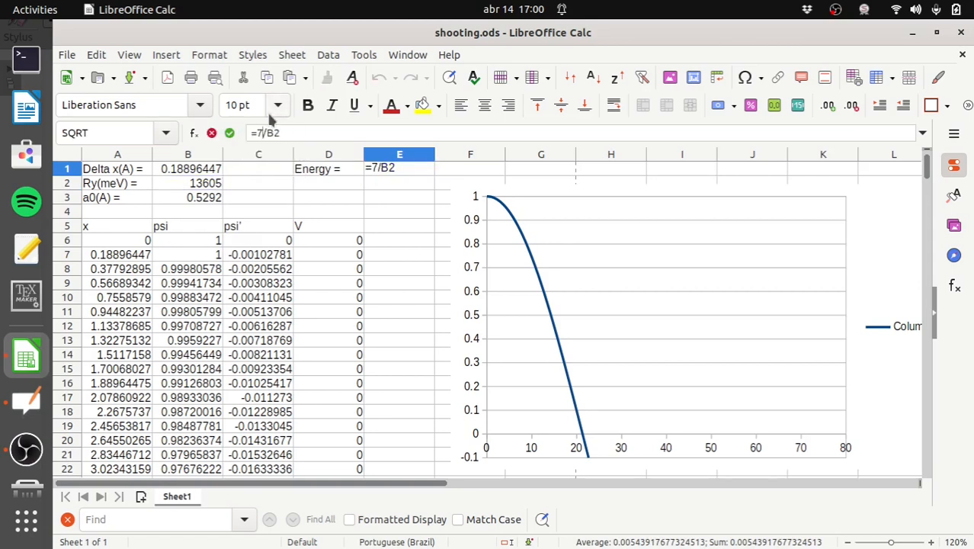
pyautogui.write('50')
pyautogui.press('Return')
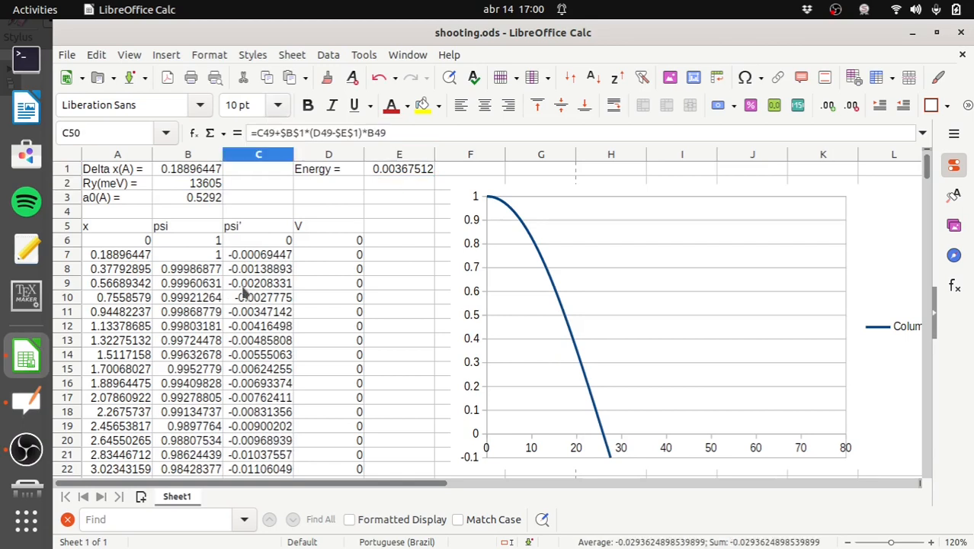
# - Change the energy formula in E1 to =20/B2 to test a much lower energy
pyautogui.click(408, 170)
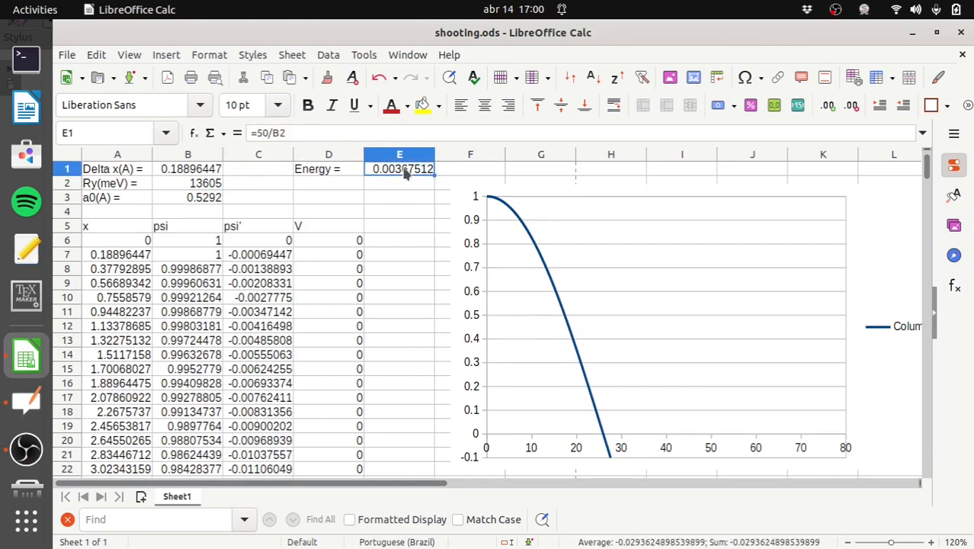
pyautogui.write('2')
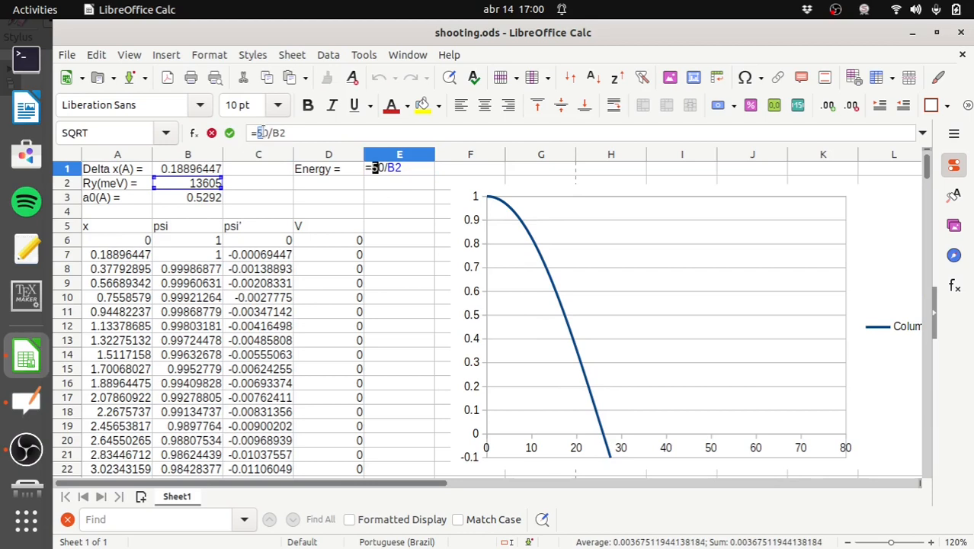
pyautogui.press('Return')
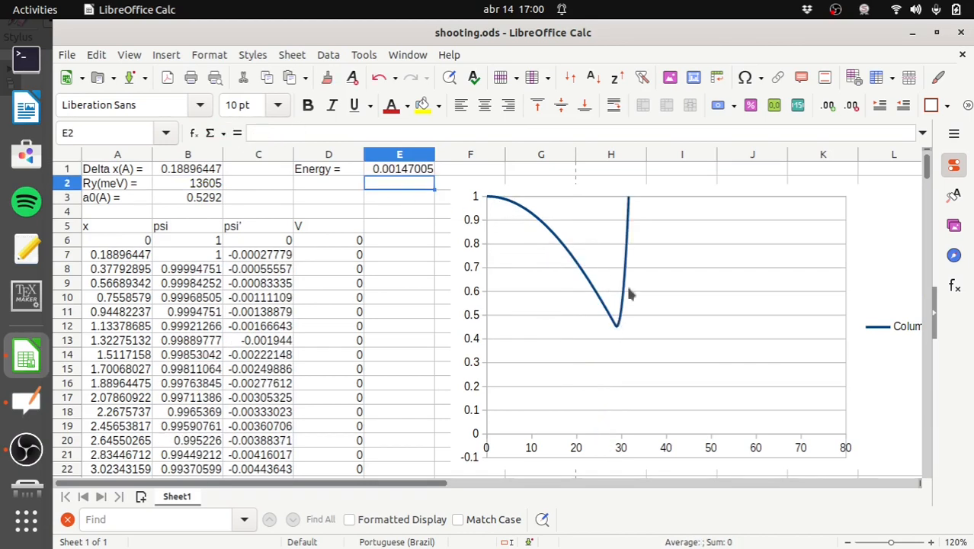
# - Raise the trial energy by changing the formula in E1 to =30/B2
pyautogui.click(383, 170)
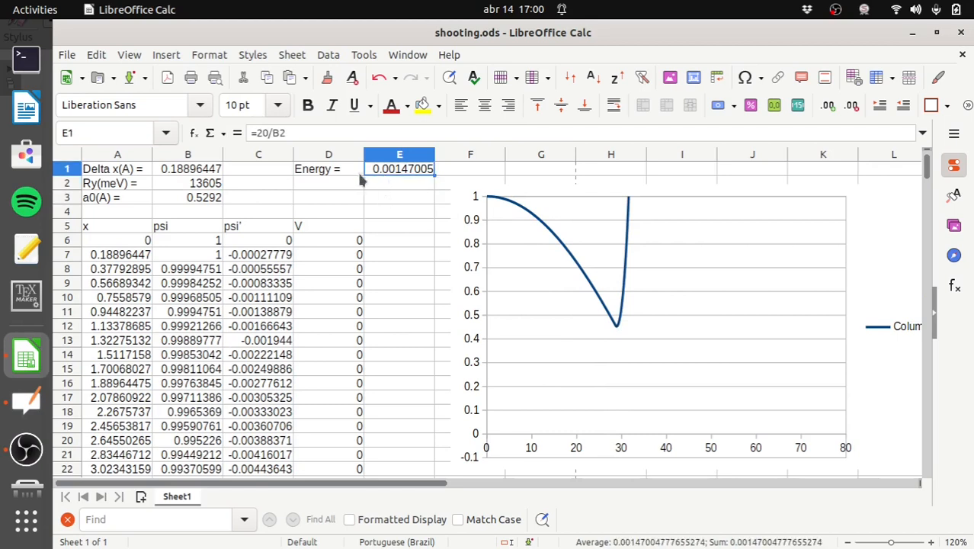
pyautogui.click(259, 134)
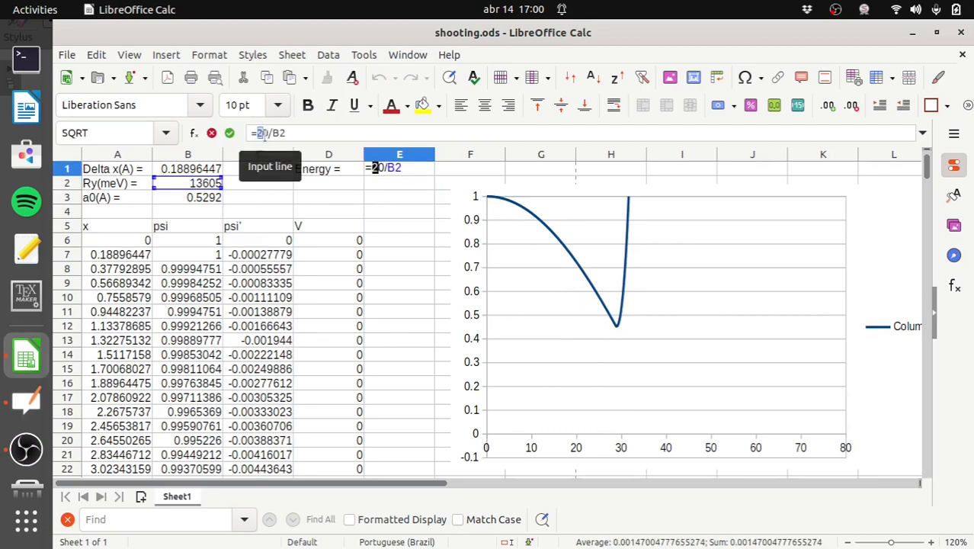
pyautogui.press('BackSpace')
pyautogui.write('3')
pyautogui.press('Return')
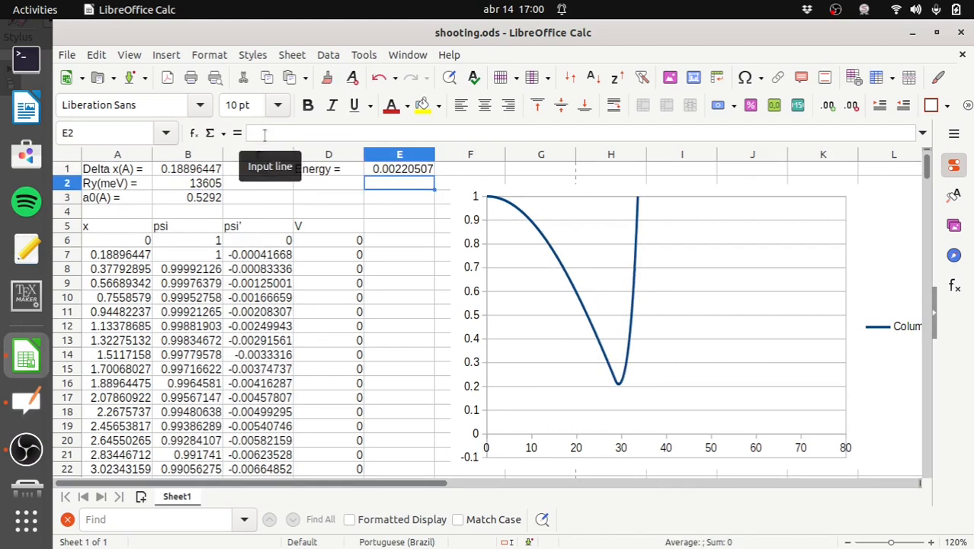
# - Raise the trial energy in E1 to =40/B2
pyautogui.click(369, 169)
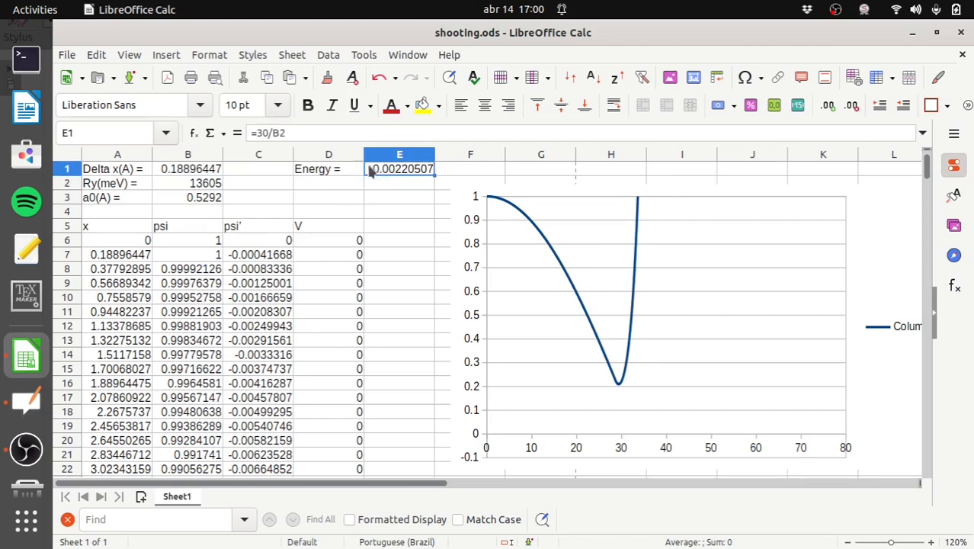
pyautogui.click(260, 134)
pyautogui.press('BackSpace')
pyautogui.write('4')
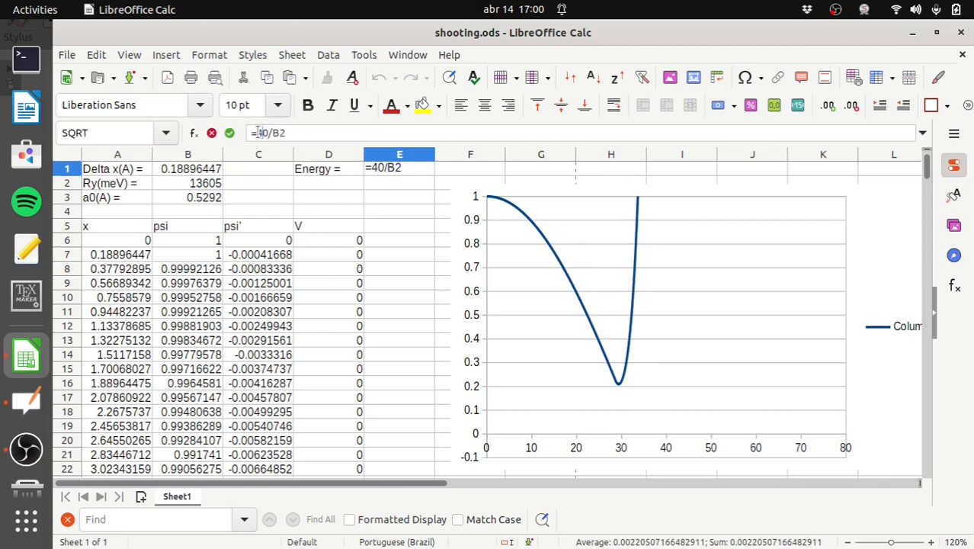
pyautogui.press('Return')
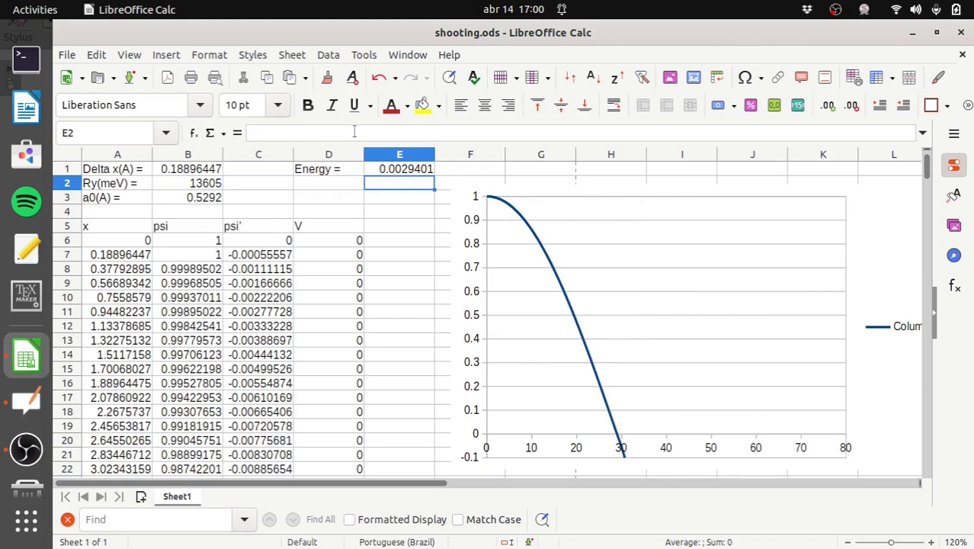
# - Replace the energy numerator in E1 so the formula reads =31/B2
pyautogui.click(374, 172)
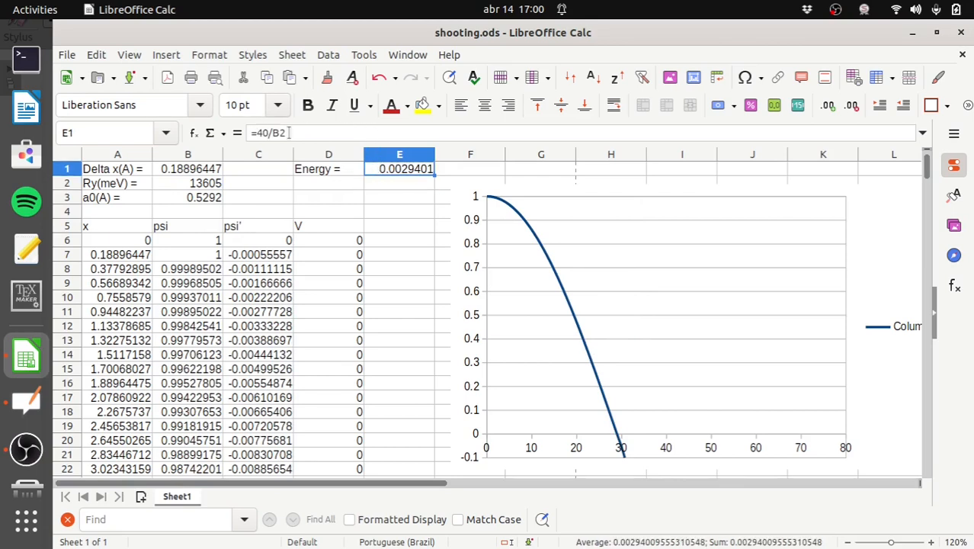
pyautogui.click(260, 133)
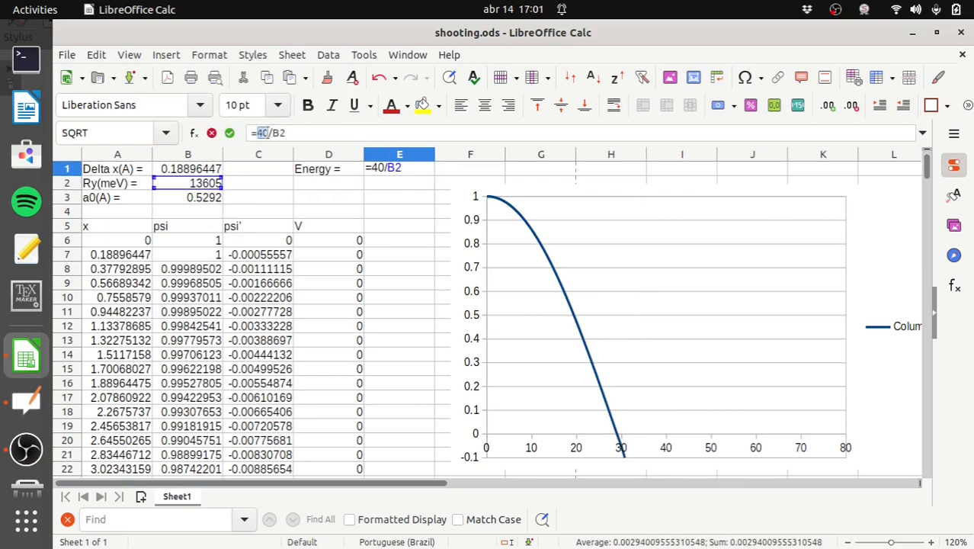
pyautogui.doubleClick(260, 133)
pyautogui.write('31')
pyautogui.press('Return')
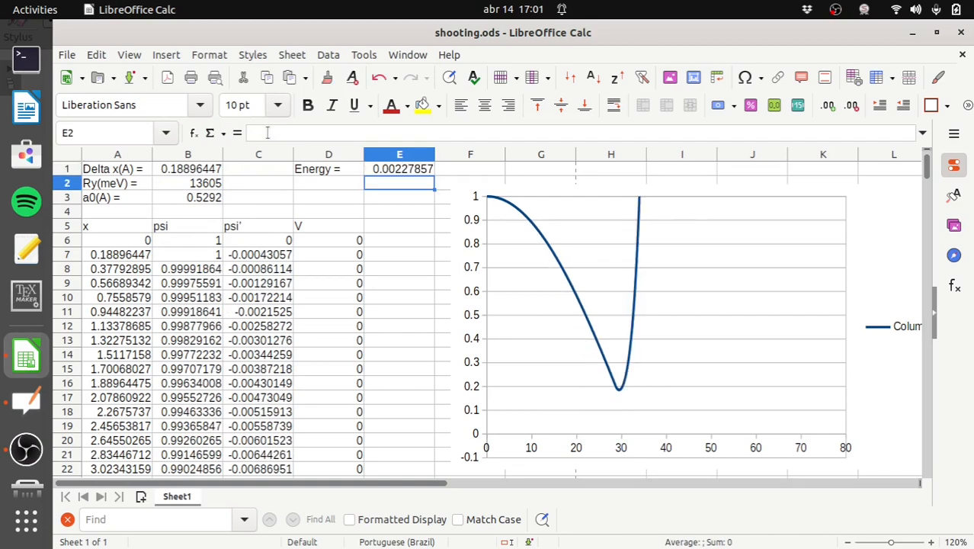
# - Increase the energy numerator in E1 to 32, giving =32/B2
pyautogui.click(427, 169)
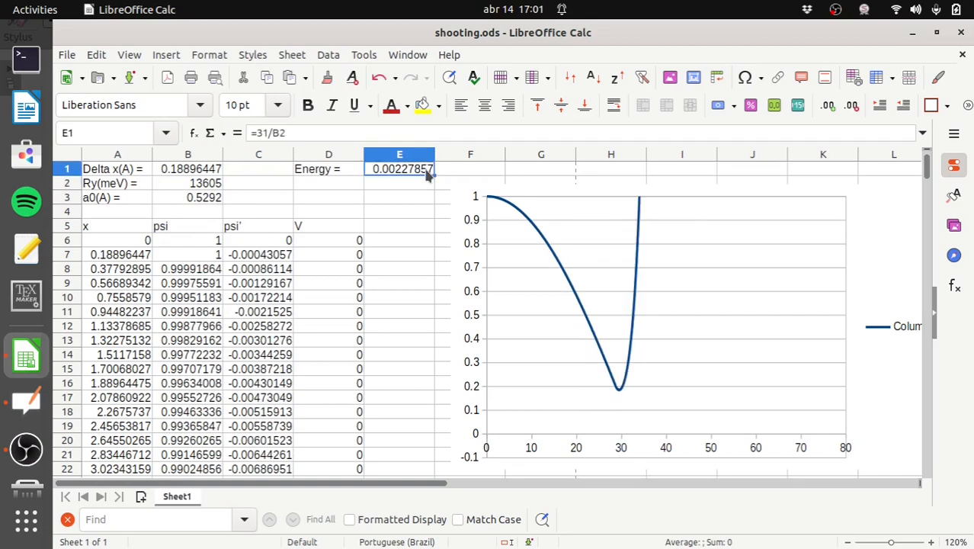
pyautogui.click(265, 132)
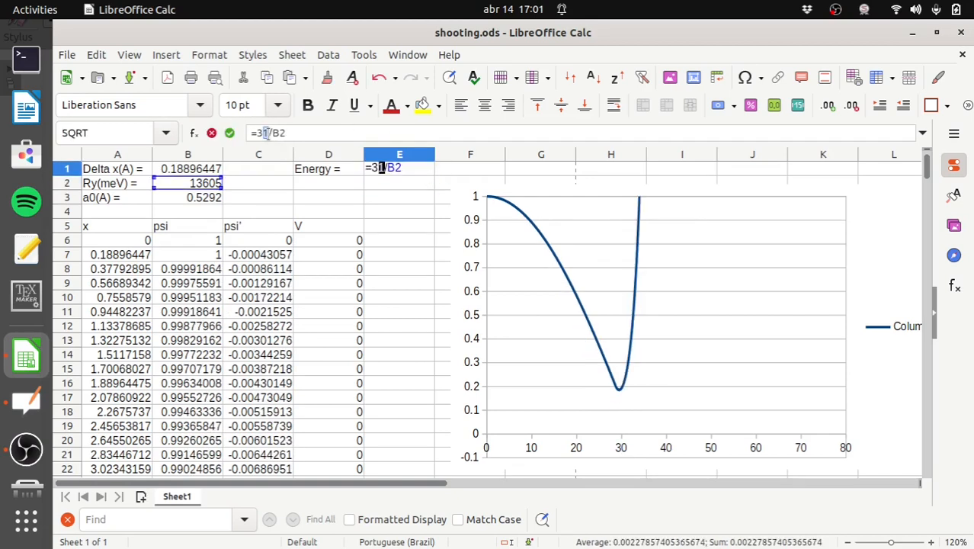
pyautogui.press('BackSpace')
pyautogui.write('2')
pyautogui.press('Return')
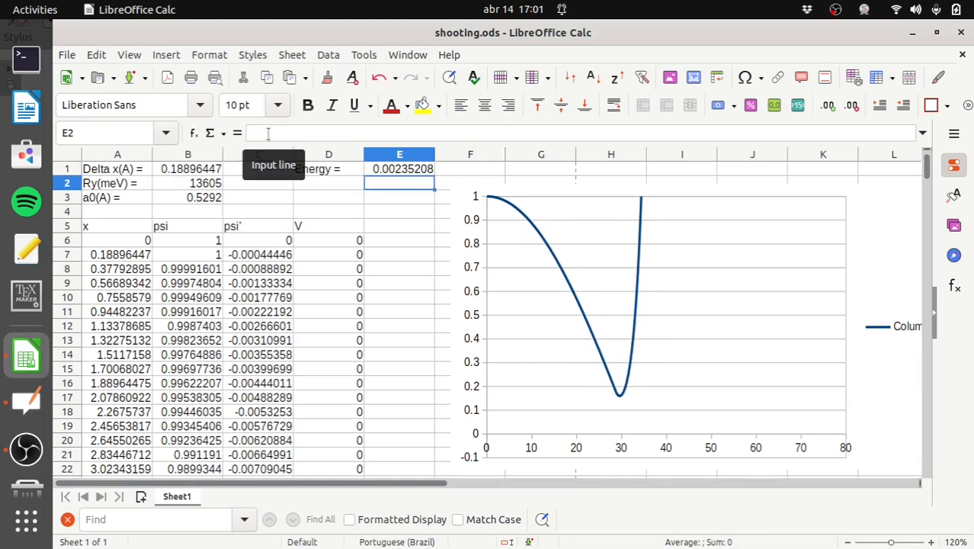
# - Increase the energy numerator in E1 to 33, giving =33/B2
pyautogui.click(424, 168)
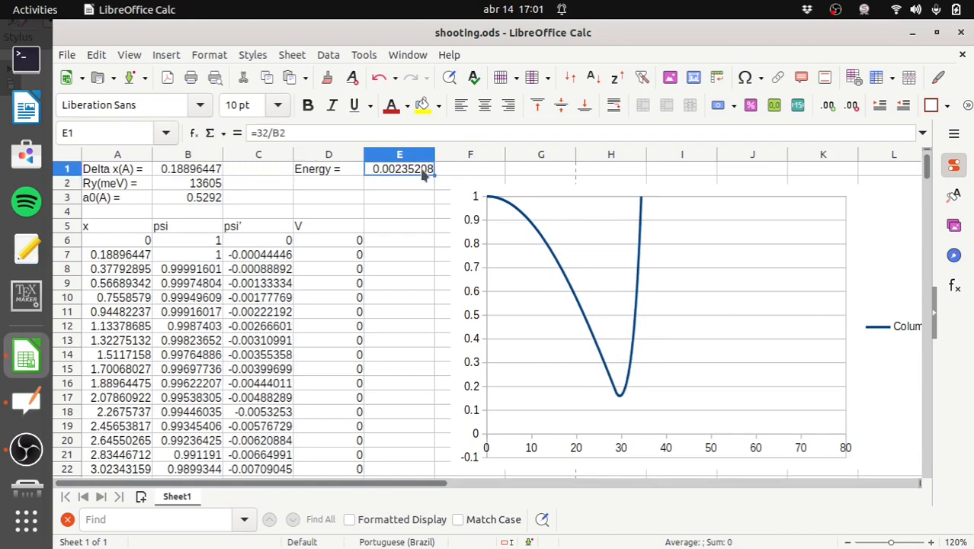
pyautogui.click(266, 132)
pyautogui.press('BackSpace')
pyautogui.write('3')
pyautogui.press('Return')
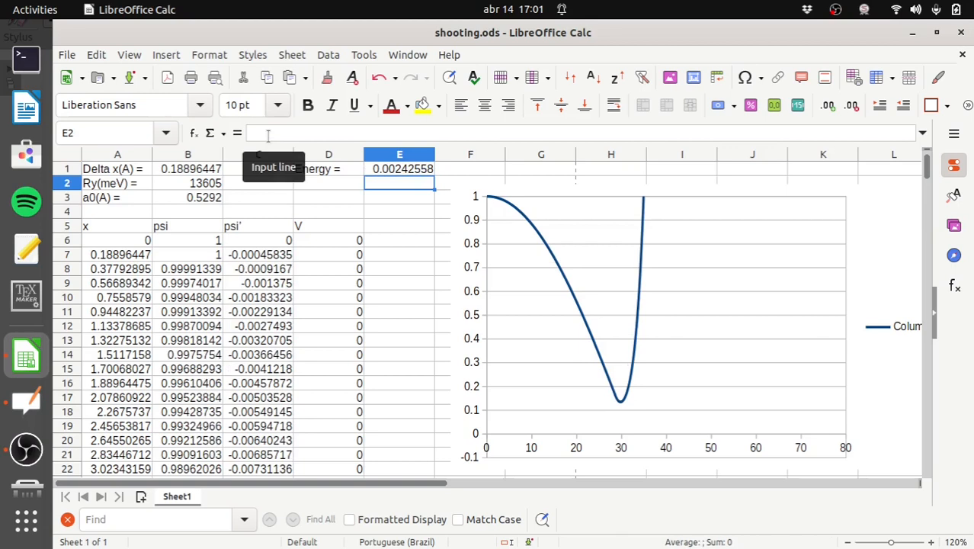
# - Increase the energy numerator in E1 to 35, giving =35/B2
pyautogui.press('Up')
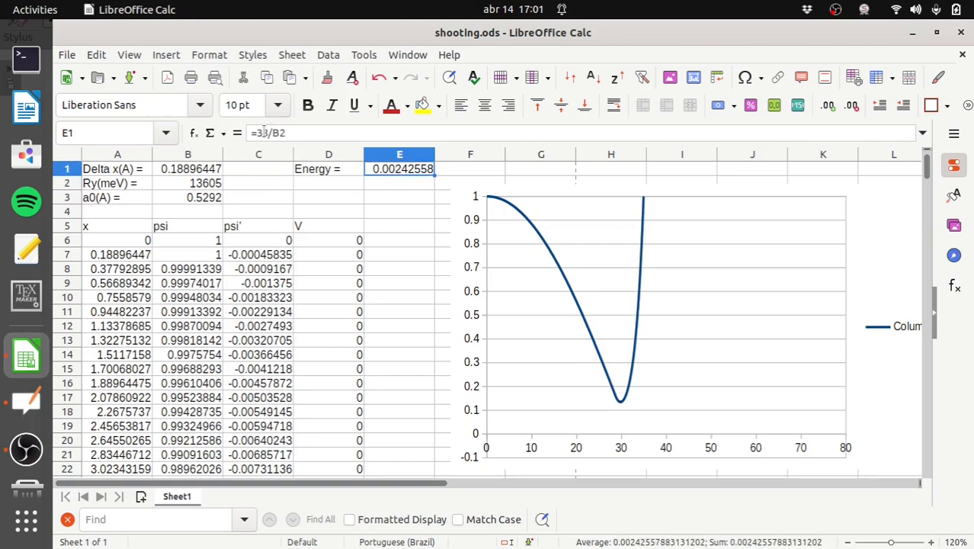
pyautogui.click(264, 133)
pyautogui.press('BackSpace')
pyautogui.write('5')
pyautogui.press('Return')
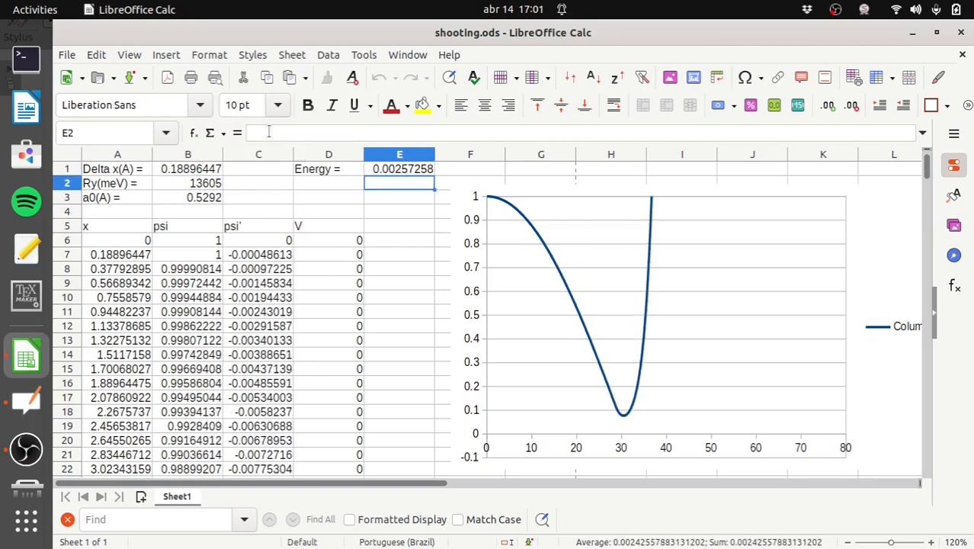
# - Increase the energy numerator in E1 to 37, giving =37/B2
pyautogui.press('Up')
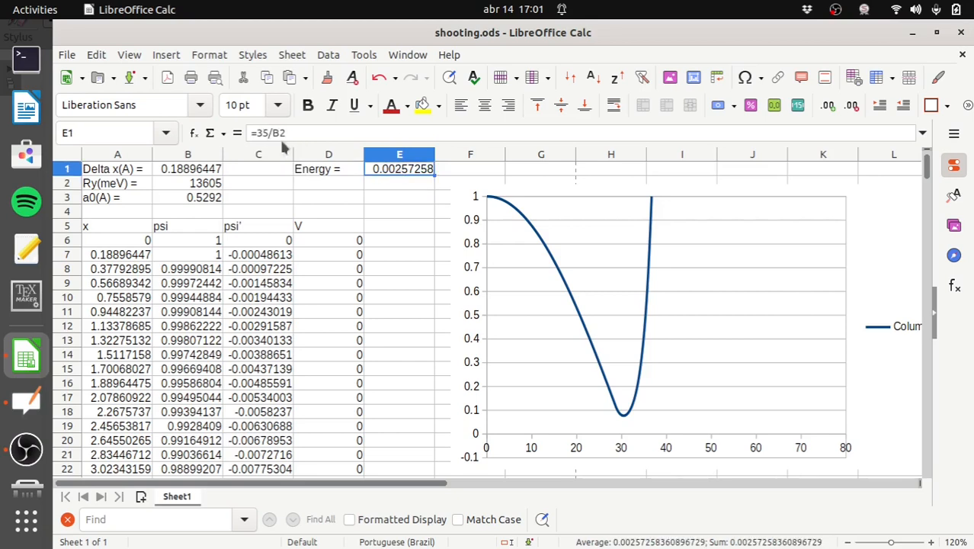
pyautogui.click(262, 132)
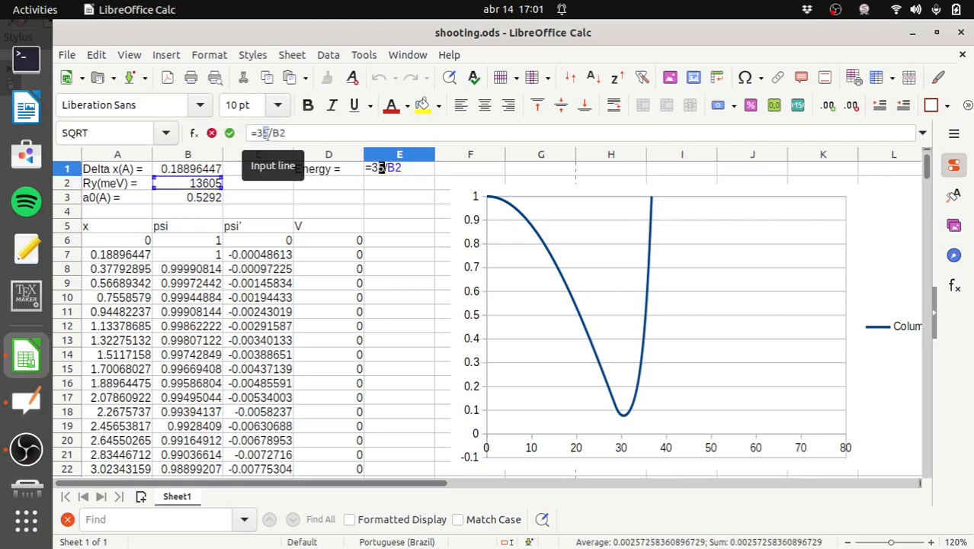
pyautogui.write('7')
pyautogui.press('Return')
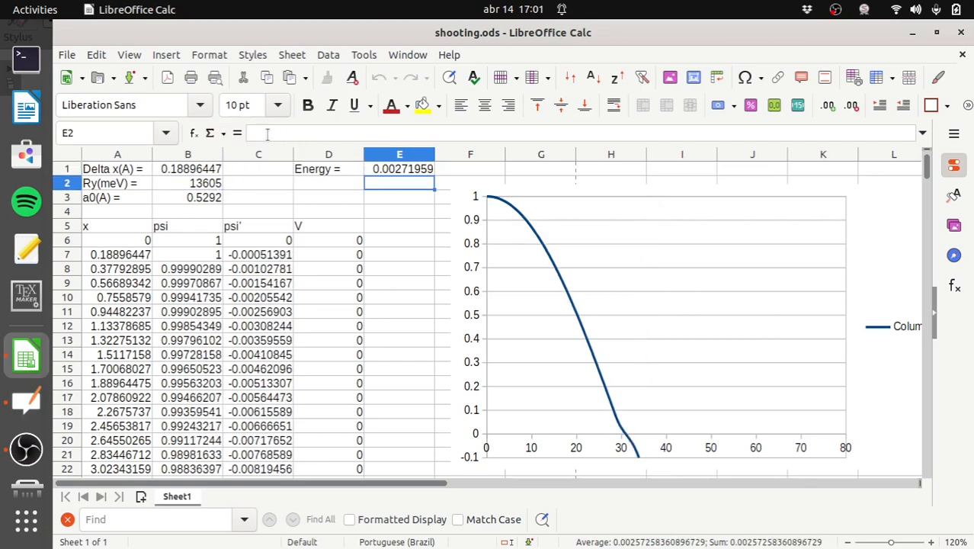
# - Lower the energy numerator in E1 to 36, giving =36/B2
pyautogui.click(425, 172)
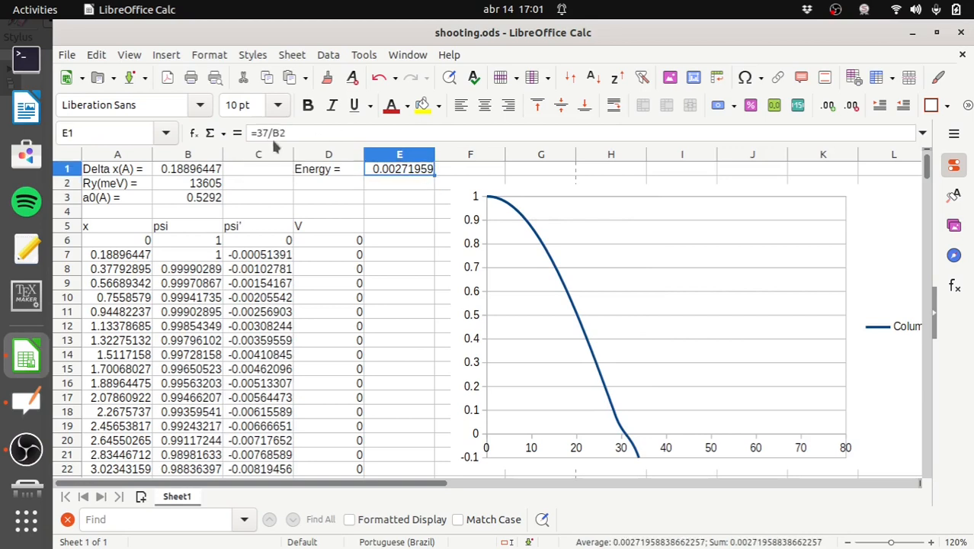
pyautogui.click(263, 133)
pyautogui.hotkey('shift', 'Right')
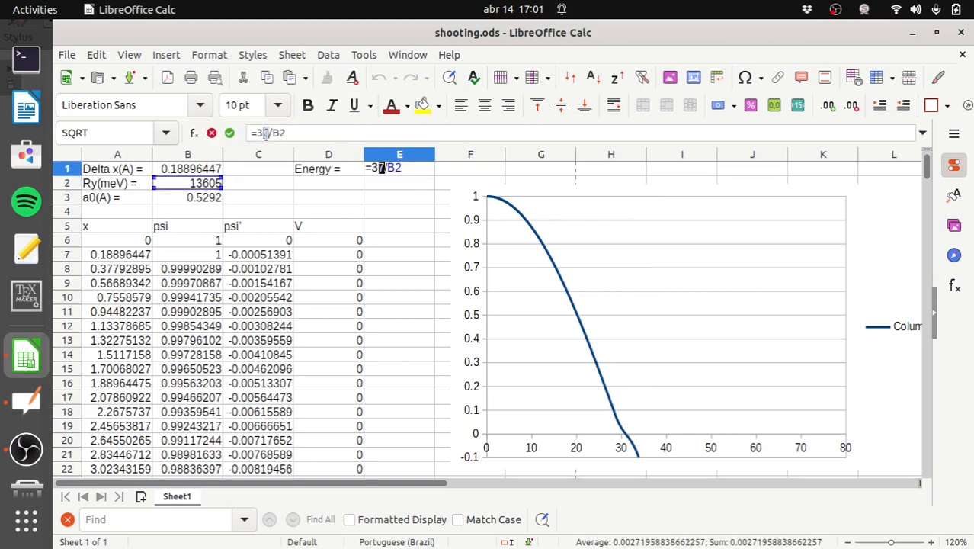
pyautogui.write('6')
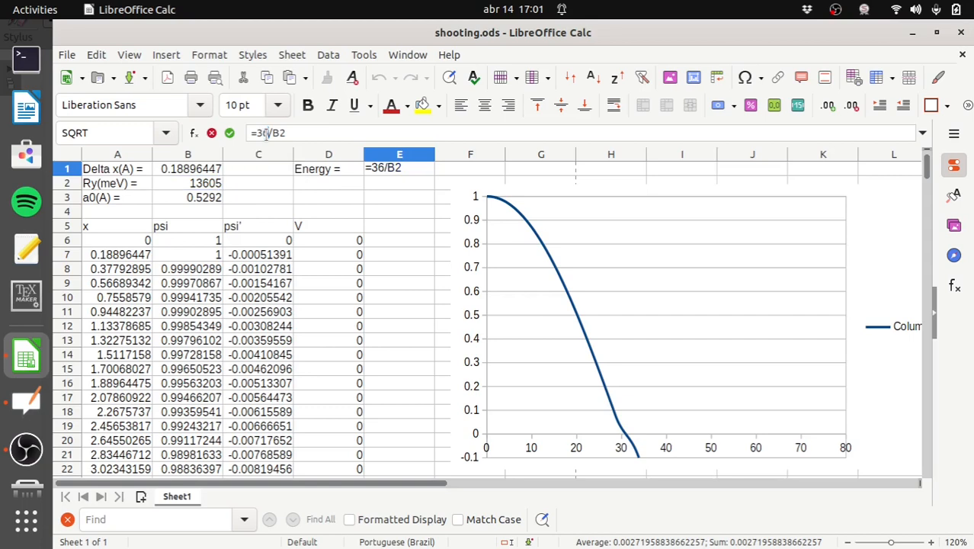
pyautogui.press('Return')
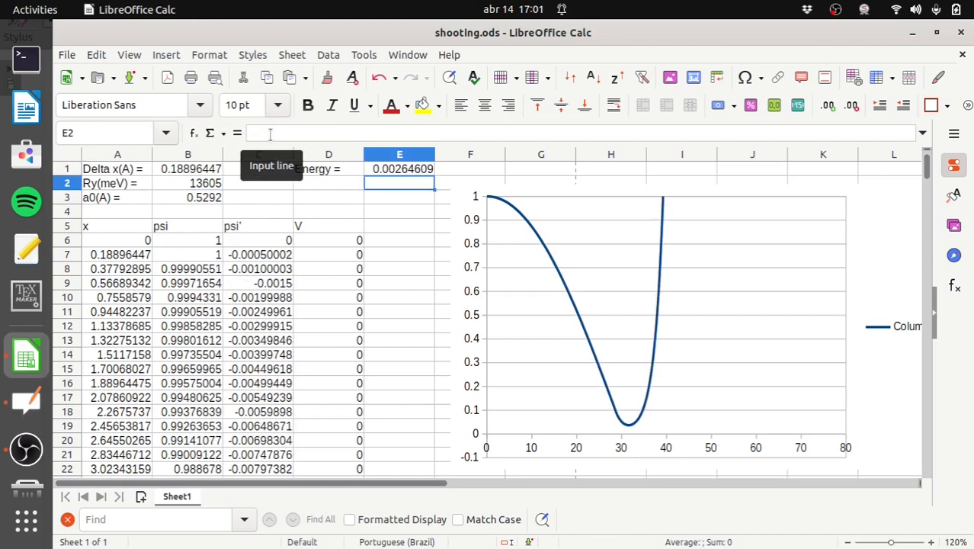
# - Try a decimal point in the E1 energy formula with =36.1/B2, and undo the entry
pyautogui.click(416, 172)
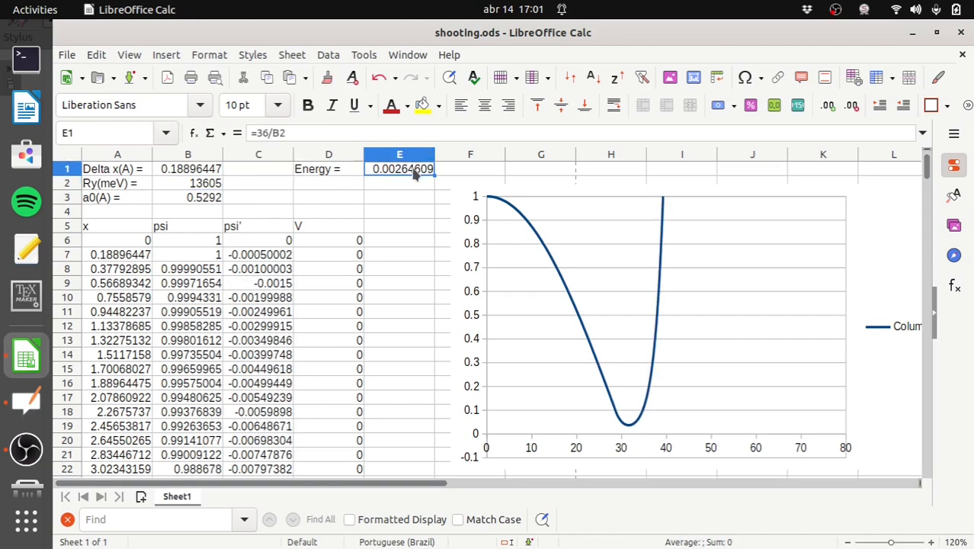
pyautogui.click(265, 132)
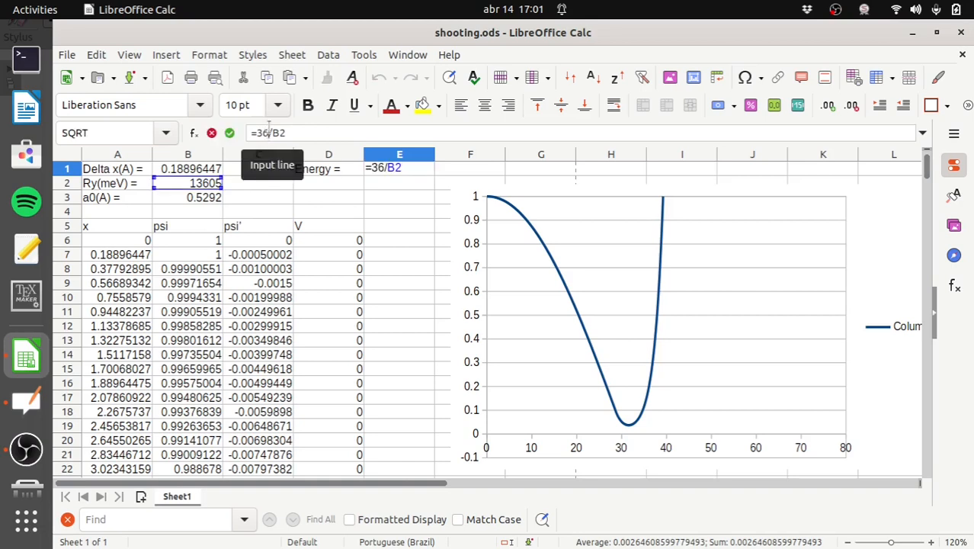
pyautogui.write('.1')
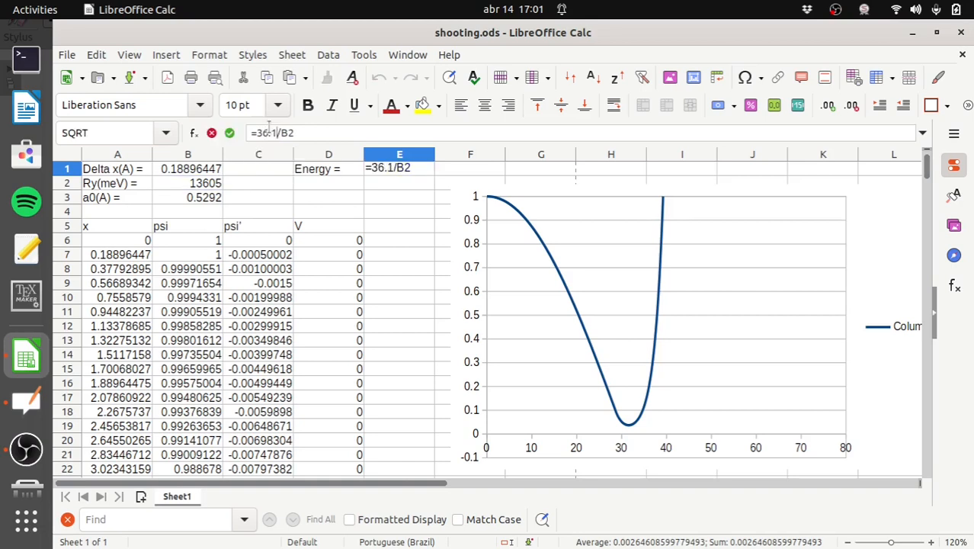
pyautogui.press('Return')
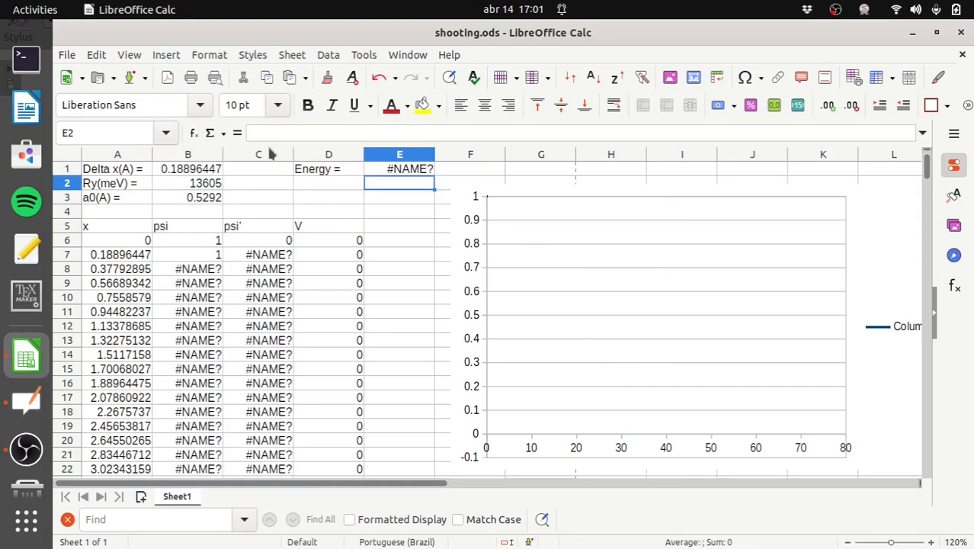
pyautogui.hotkey('ctrl', 'z')
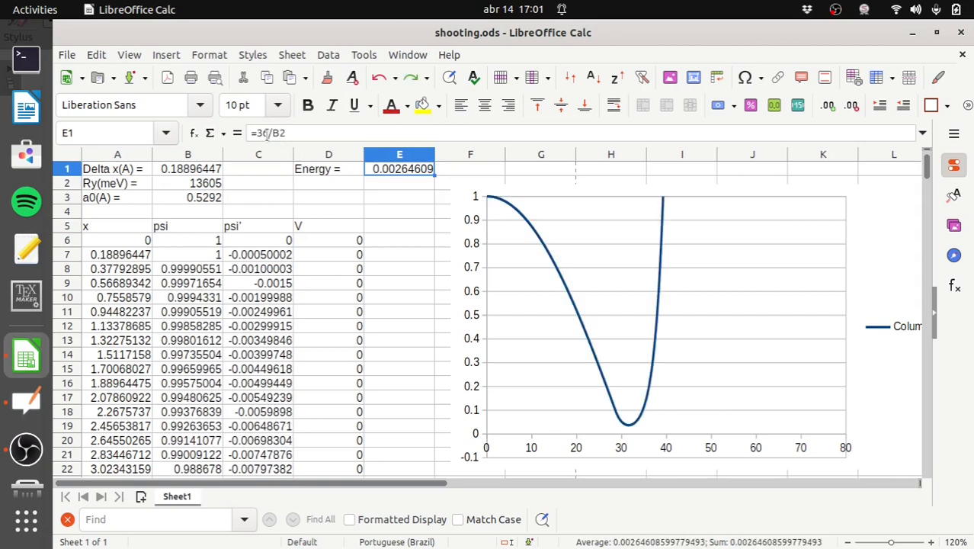
# - Set the energy numerator in E1 to 36,1 with a decimal comma, giving =36,1/B2
pyautogui.click(267, 133)
pyautogui.write('.')
pyautogui.write('1')
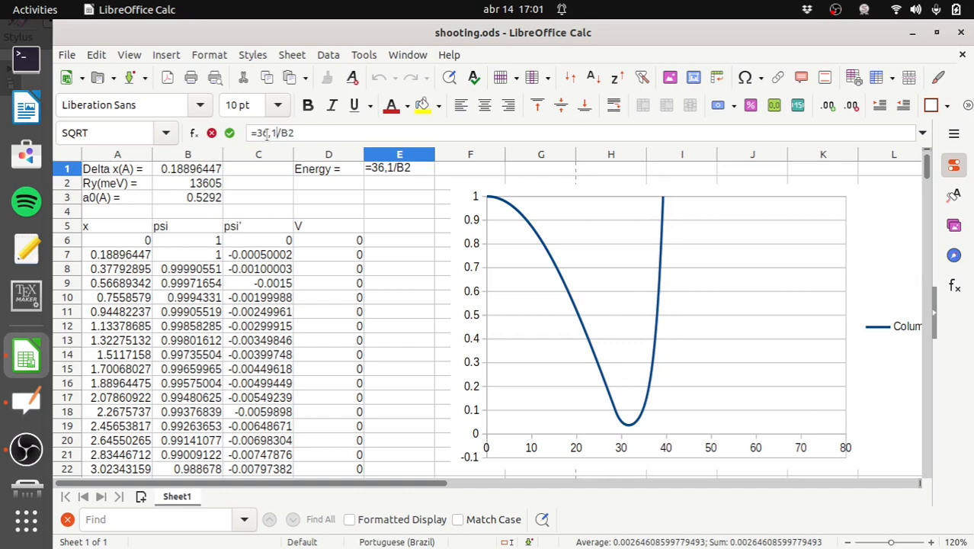
pyautogui.press('Return')
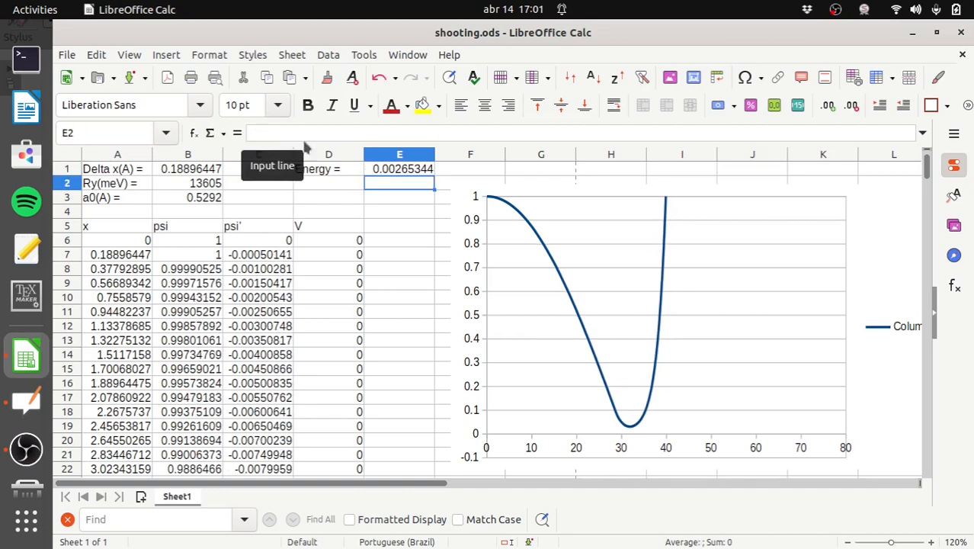
# - Raise the energy numerator in E1 to 36,5, giving =36,5/B2
pyautogui.click(397, 172)
pyautogui.click(269, 133)
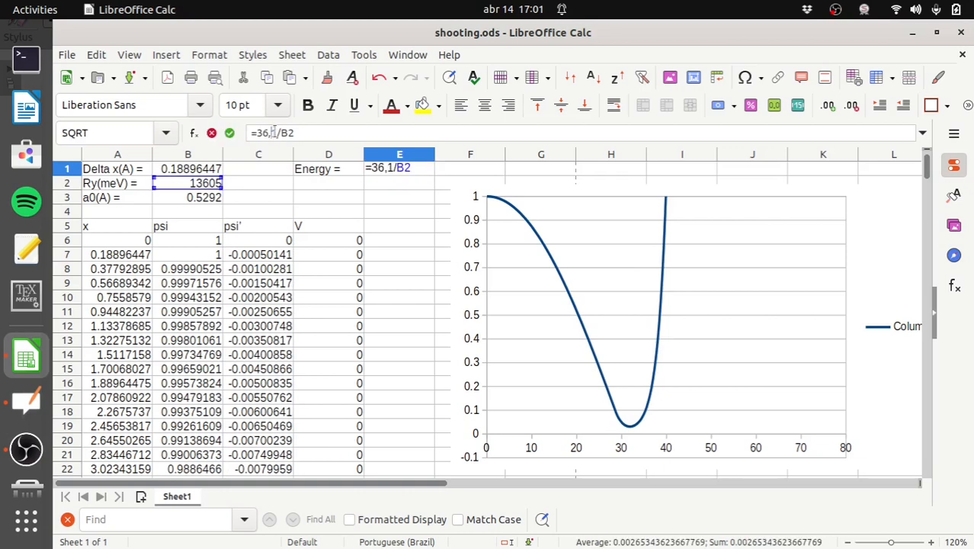
pyautogui.moveTo(270, 133); pyautogui.dragTo(273, 133)
pyautogui.press('Return')
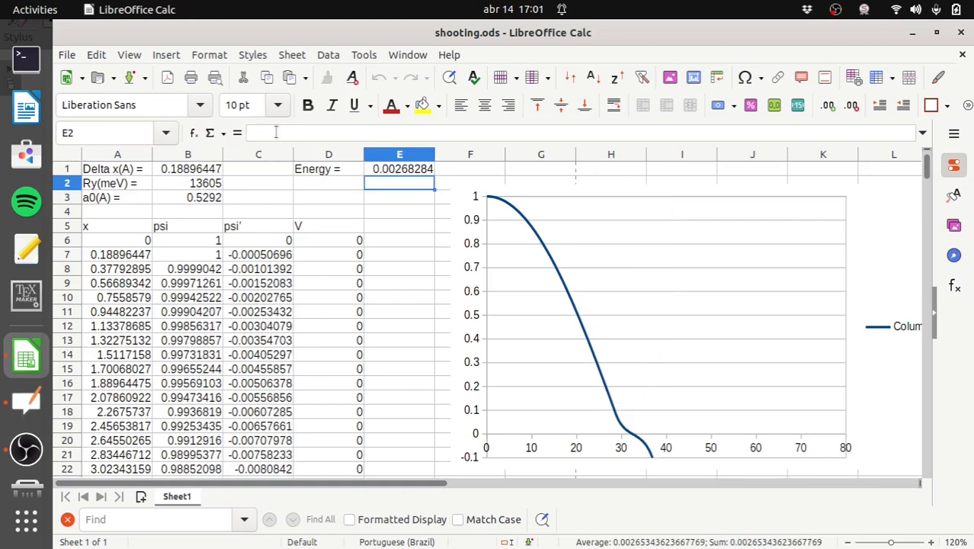
# - Lower the energy numerator in E1 to 36,4, giving =36,4/B2
pyautogui.click(369, 170)
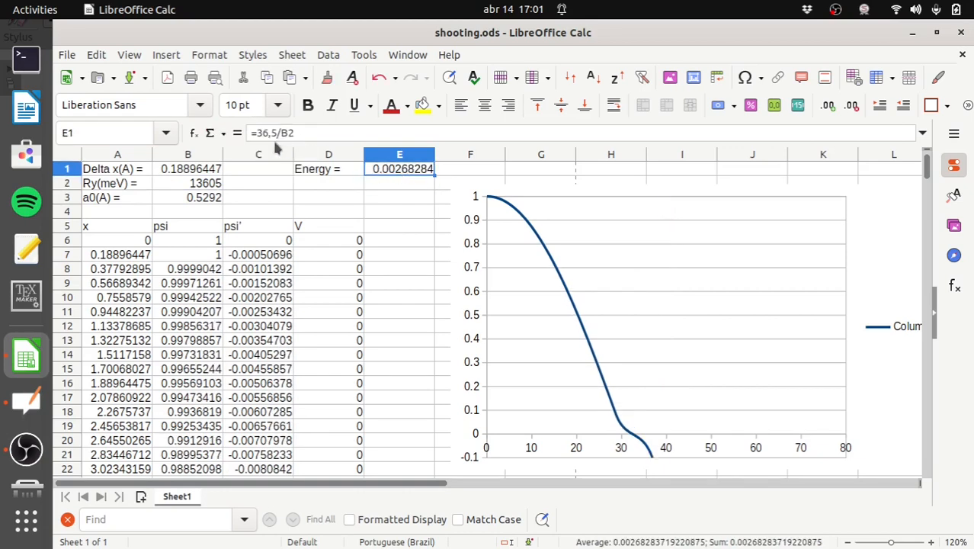
pyautogui.moveTo(270, 133); pyautogui.dragTo(275, 133)
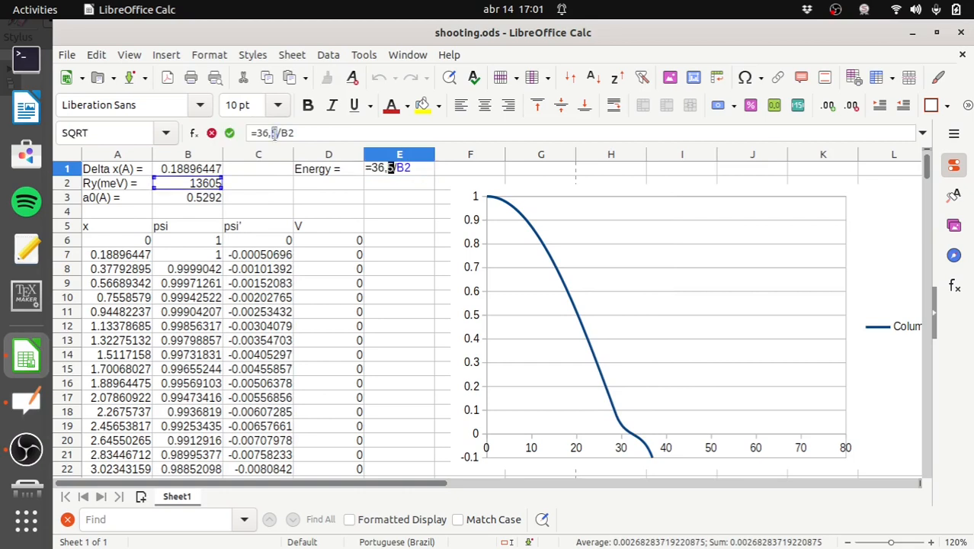
pyautogui.write('4')
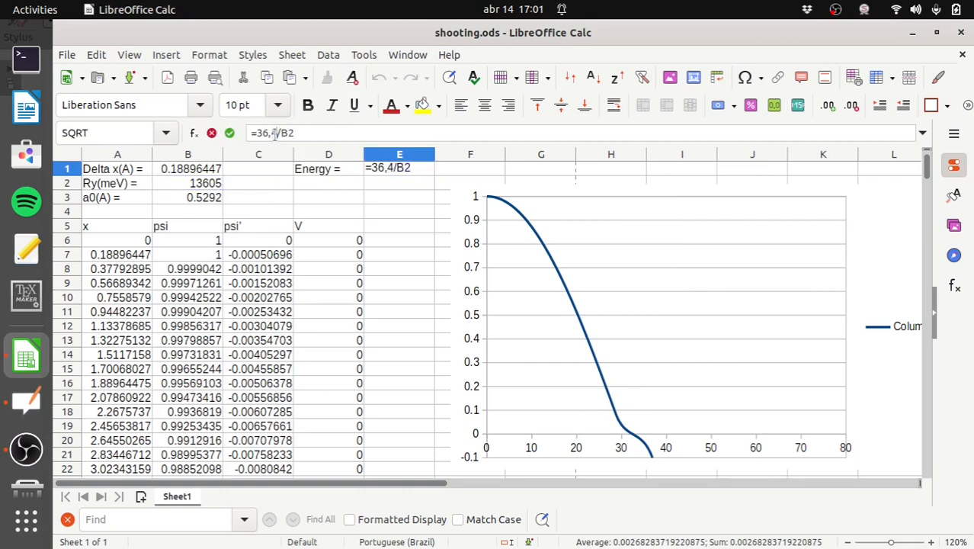
pyautogui.press('Return')
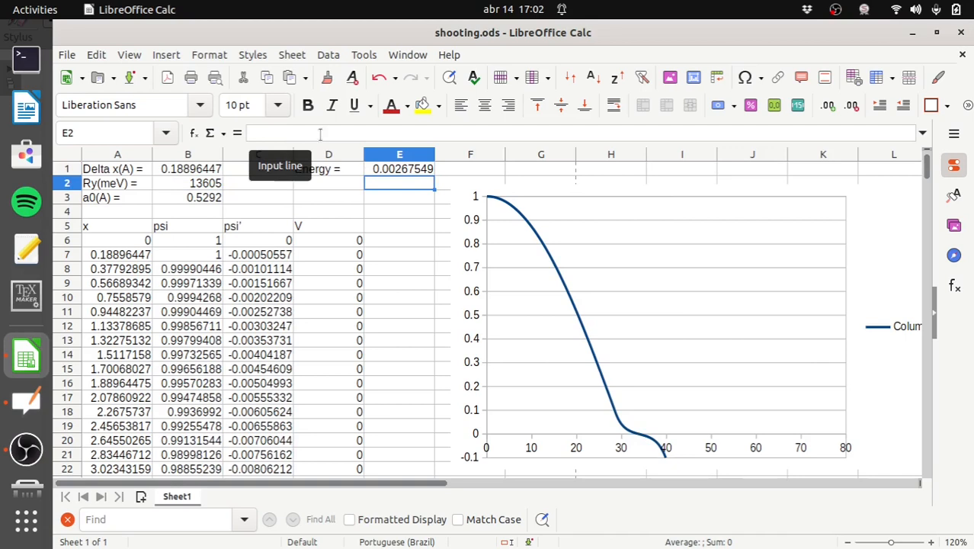
# - Lower the energy numerator in E1 to 36,3, giving =36,3/B2
pyautogui.click(375, 170)
pyautogui.click(275, 133)
pyautogui.write('36,3/B2')
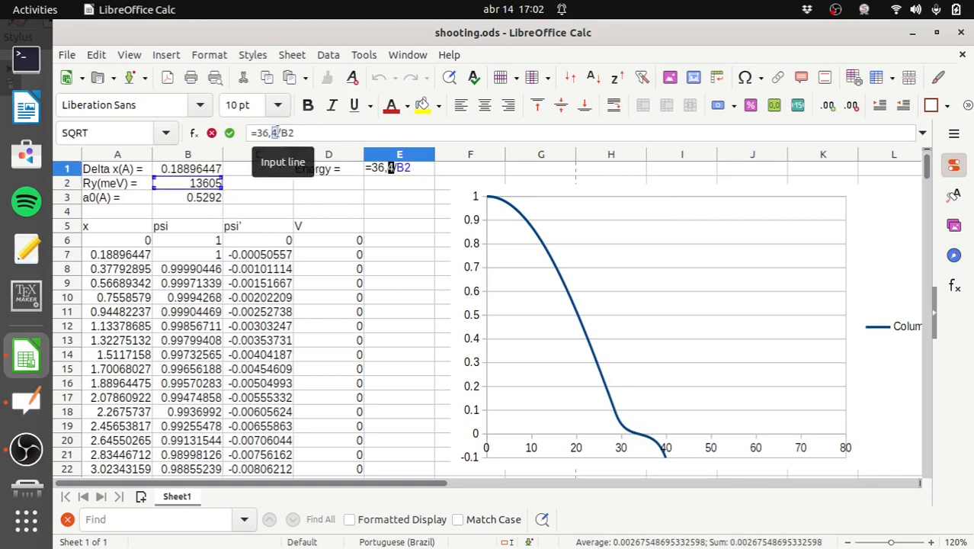
pyautogui.press('Return')
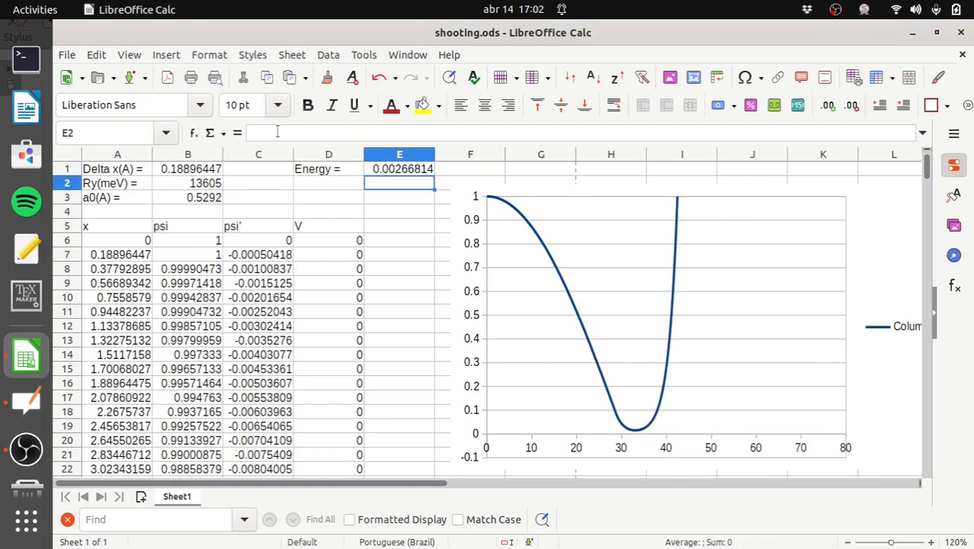
# - Refine the energy numerator in E1 to 36,35, giving =36,35/B2
pyautogui.click(425, 171)
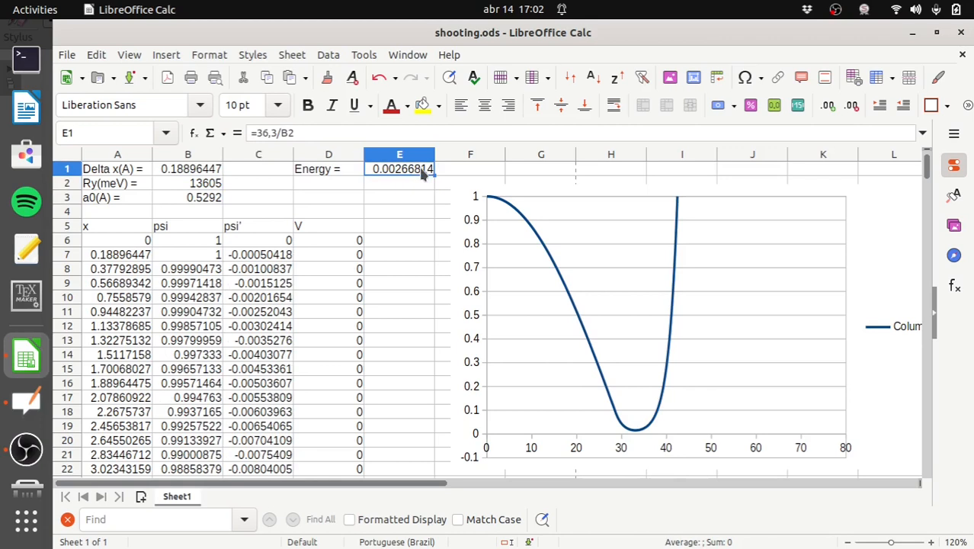
pyautogui.click(278, 133)
pyautogui.write('5')
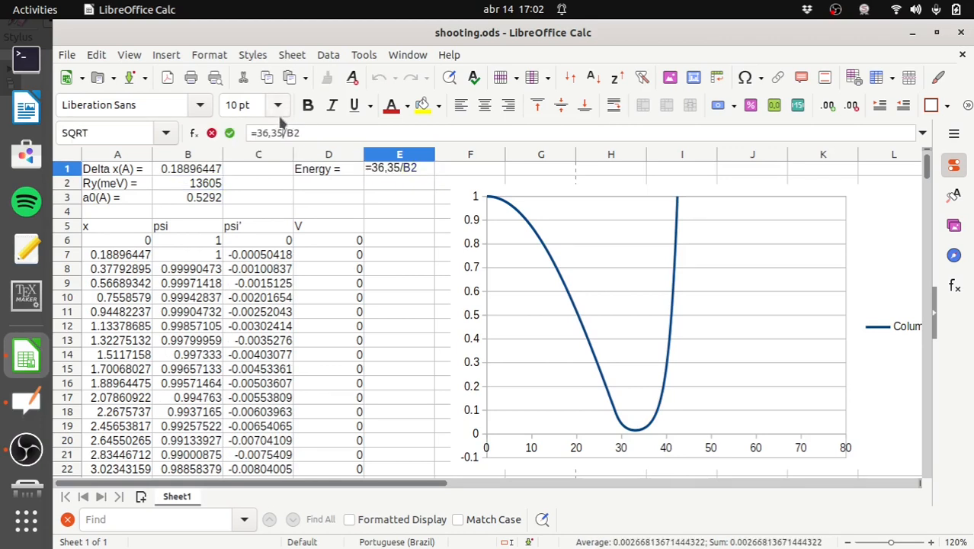
pyautogui.press('Return')
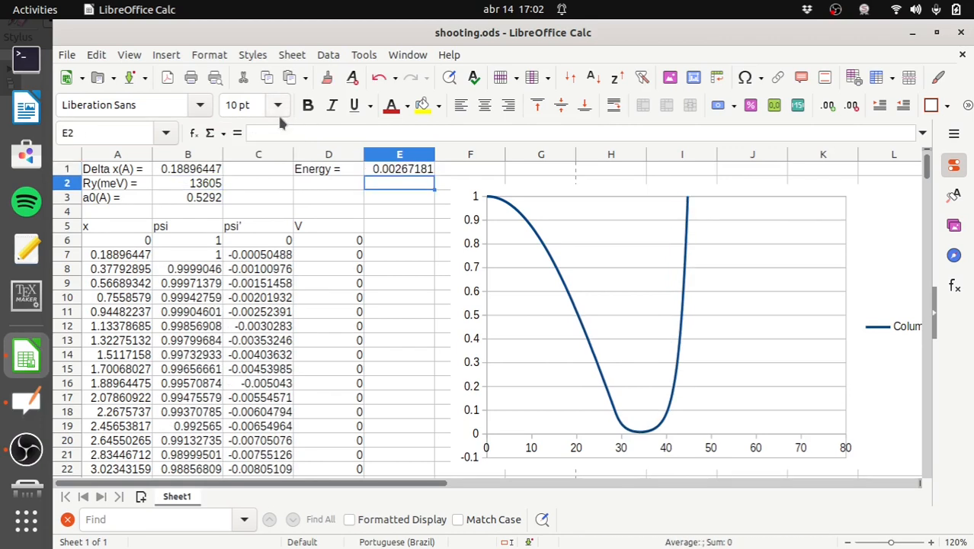
# - Raise the energy numerator in E1 to 36,36, giving =36,36/B2
pyautogui.click(396, 170)
pyautogui.click(279, 132)
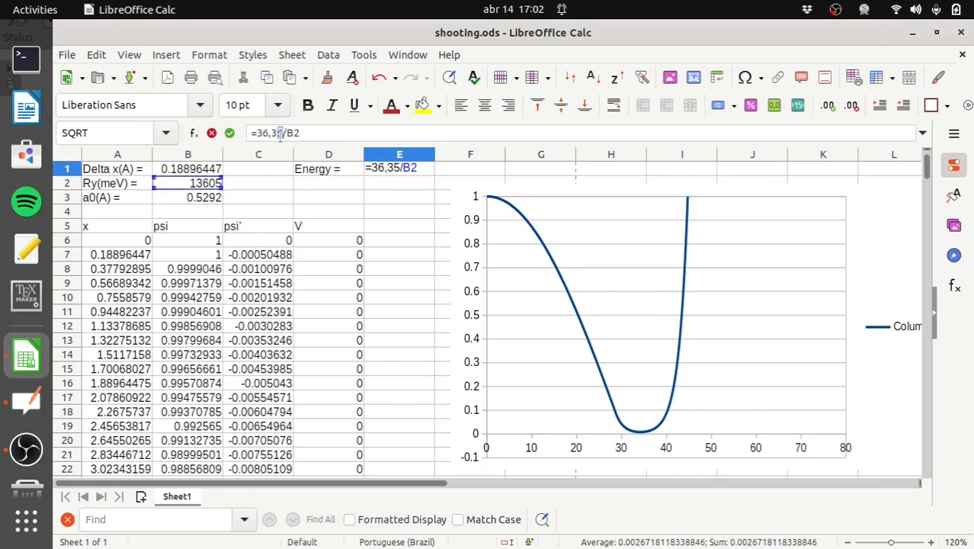
pyautogui.press('BackSpace')
pyautogui.write('6')
pyautogui.press('Return')
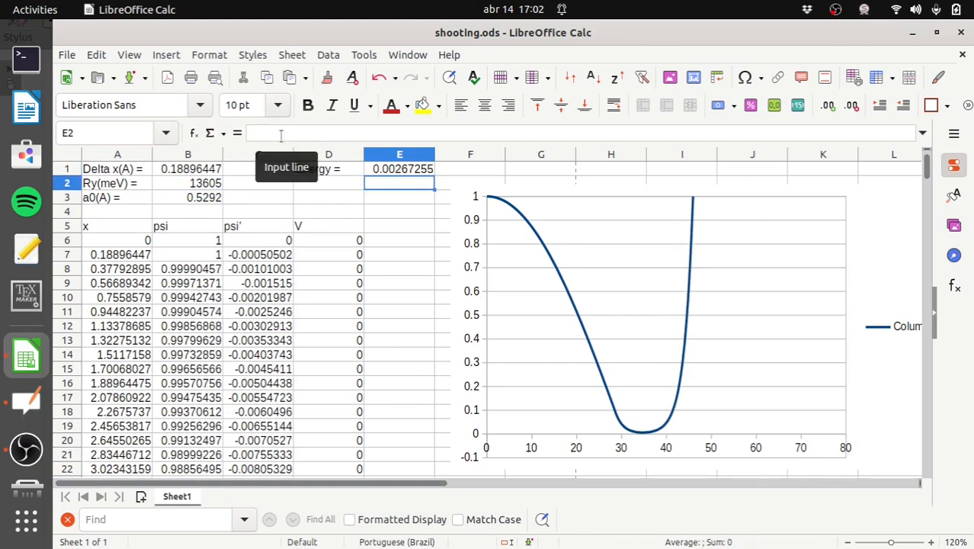
# - Raise the energy numerator in E1 to 36,37, giving =36,37/B2
pyautogui.click(378, 169)
pyautogui.click(276, 133)
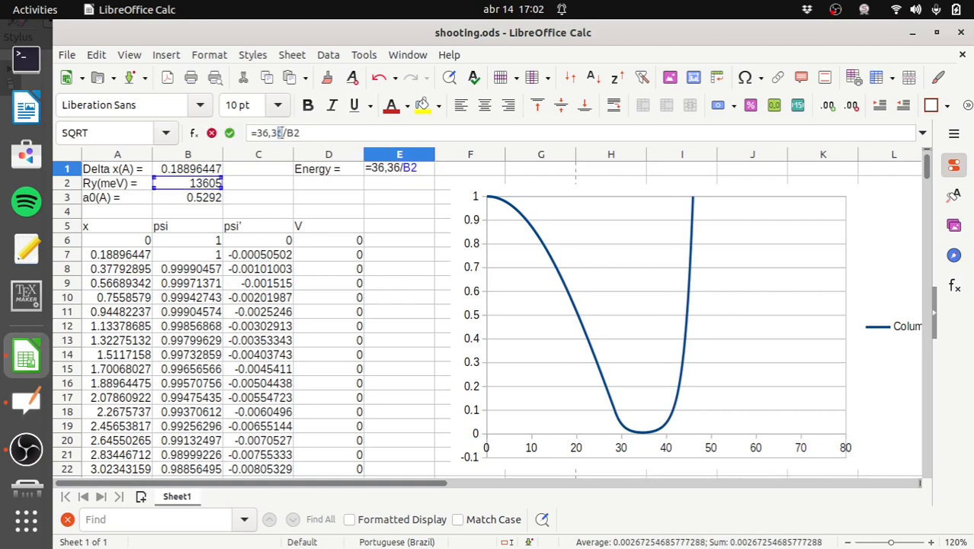
pyautogui.press('BackSpace')
pyautogui.write('7')
pyautogui.press('Return')
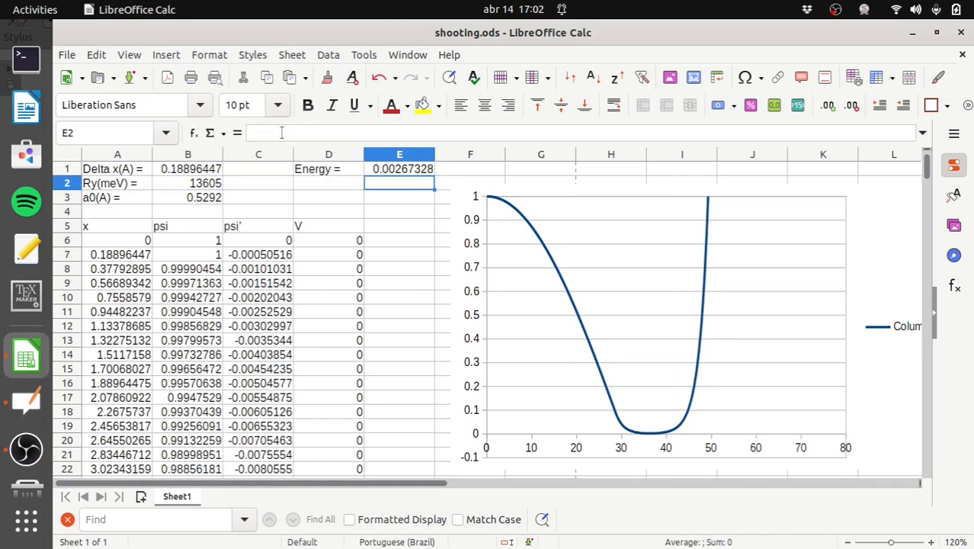
# - Raise the energy numerator in E1 to 36,38, giving =36,38/B2
pyautogui.click(392, 169)
pyautogui.click(279, 133)
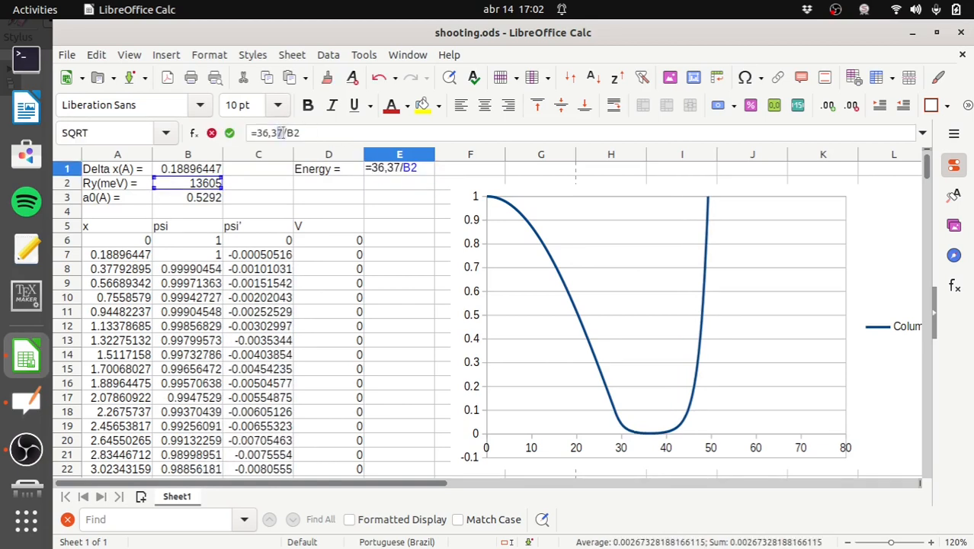
pyautogui.press('BackSpace')
pyautogui.write('8')
pyautogui.press('Return')
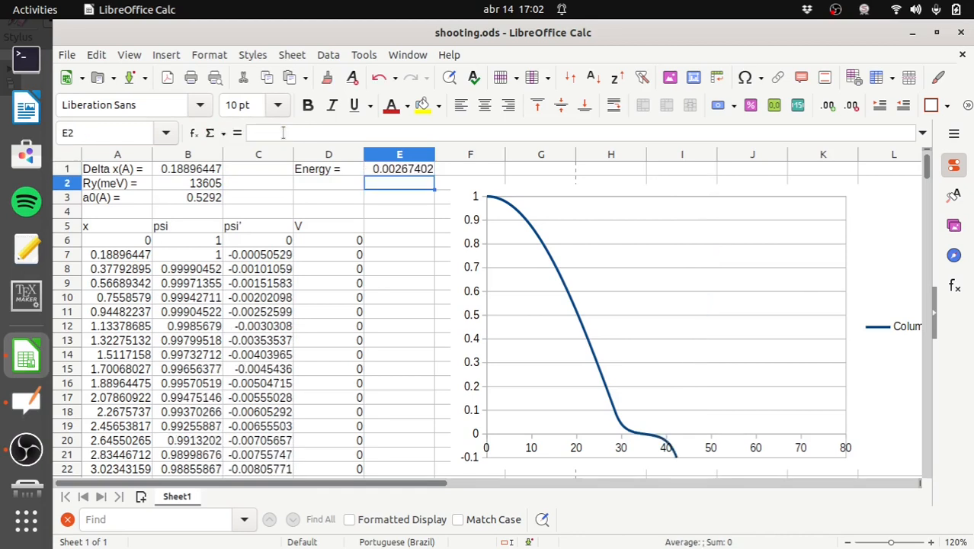
# - Refine the energy numerator in E1 to 36,375, giving =36,375/B2
pyautogui.click(386, 173)
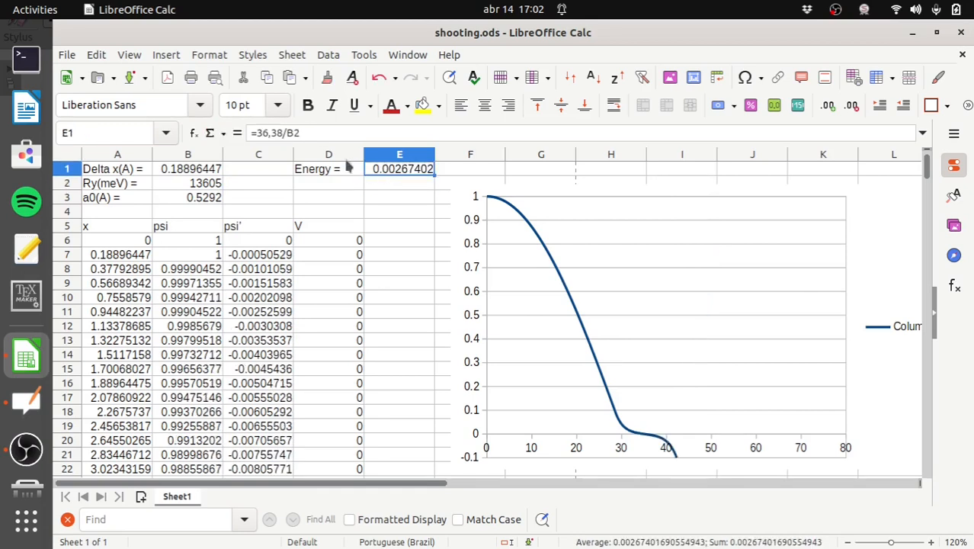
pyautogui.click(278, 133)
pyautogui.moveTo(278, 132); pyautogui.dragTo(281, 131)
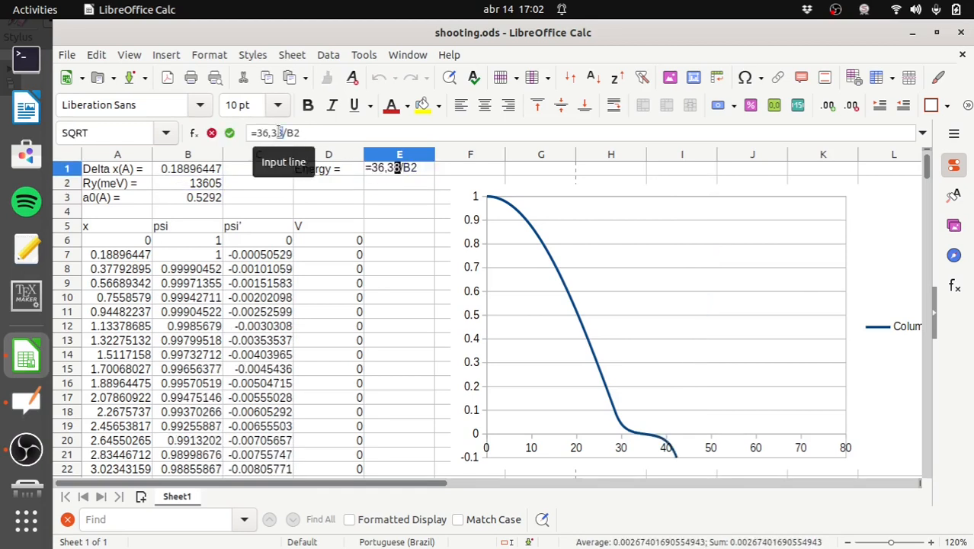
pyautogui.write('7')
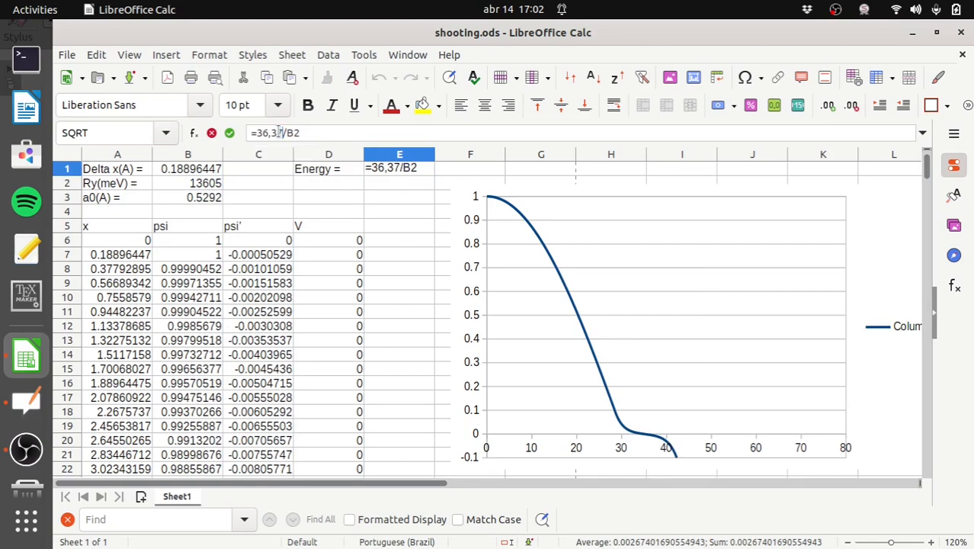
pyautogui.write('5')
pyautogui.press('Return')
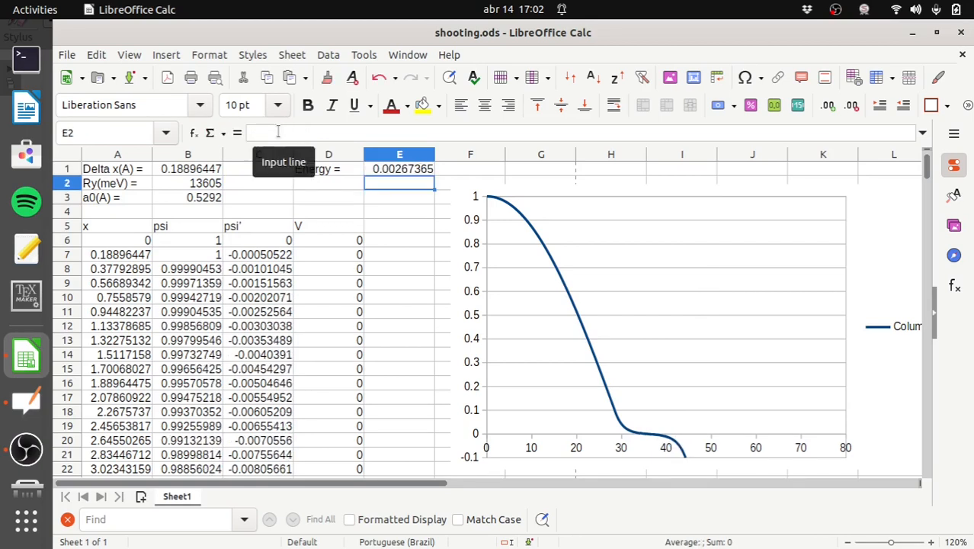
# - Lower the energy numerator in E1 to 36,373, giving =36,373/B2
pyautogui.click(391, 171)
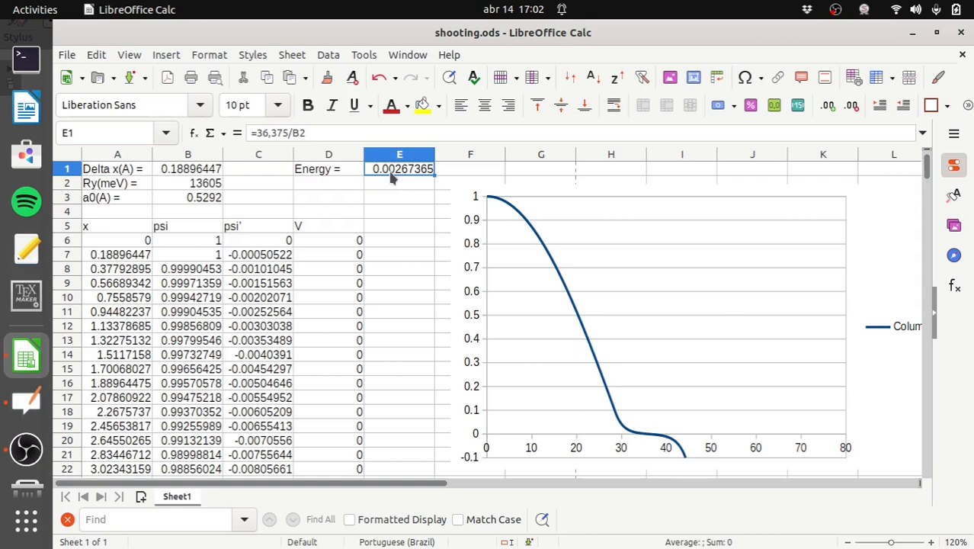
pyautogui.click(286, 133)
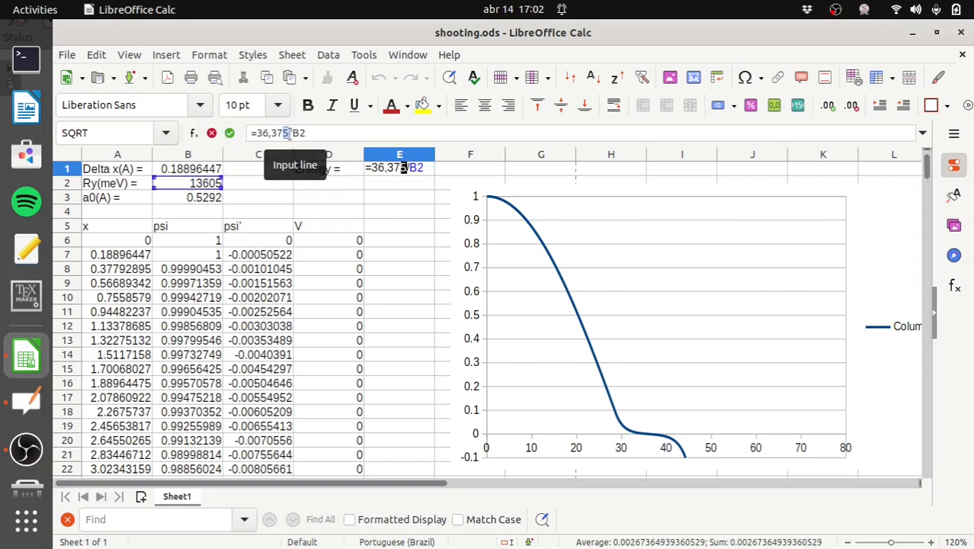
pyautogui.write('3')
pyautogui.press('Return')
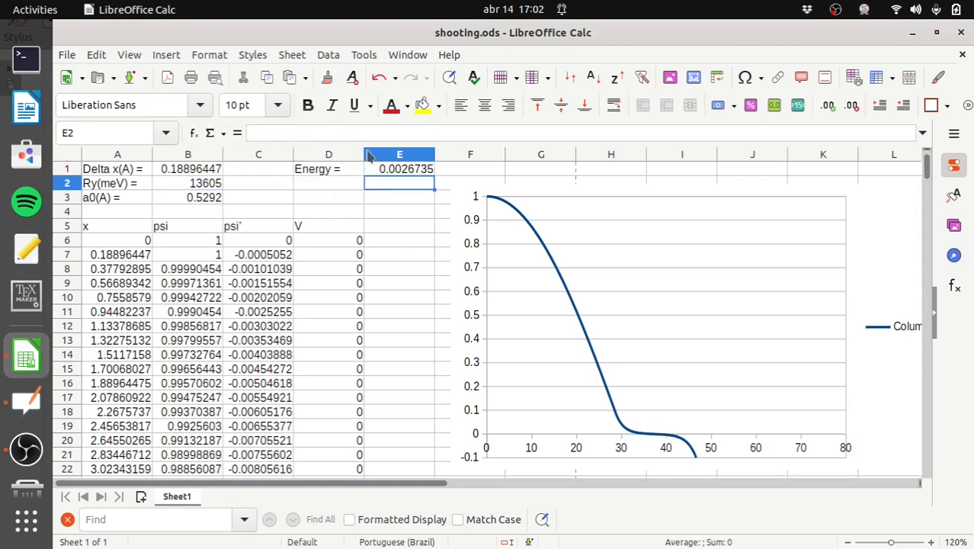
# - Lower the energy numerator in E1 to 36,371, giving =36,371/B2
pyautogui.click(381, 169)
pyautogui.moveTo(283, 133); pyautogui.dragTo(288, 133)
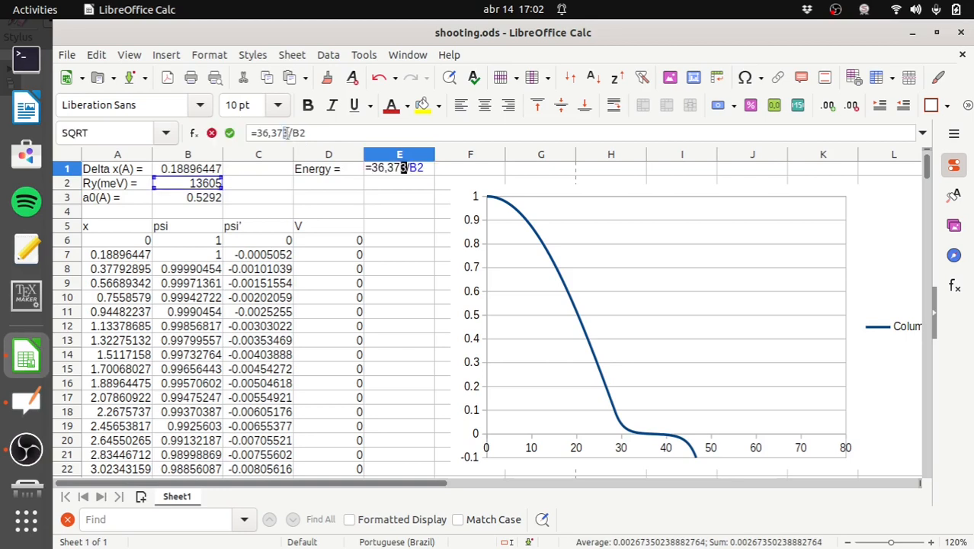
pyautogui.write('1')
pyautogui.press('Return')
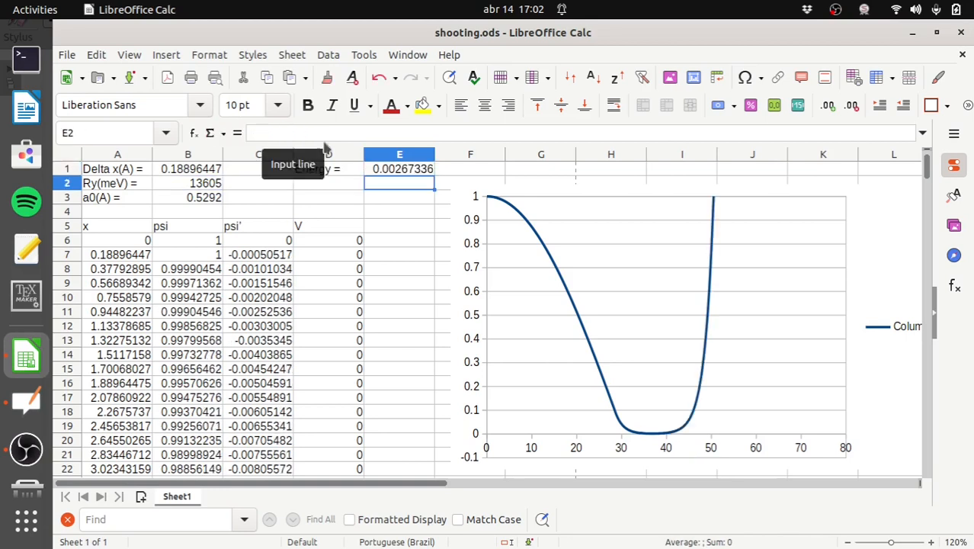
# - Raise the energy numerator in E1 to 36,372, giving =36,372/B2
pyautogui.click(396, 172)
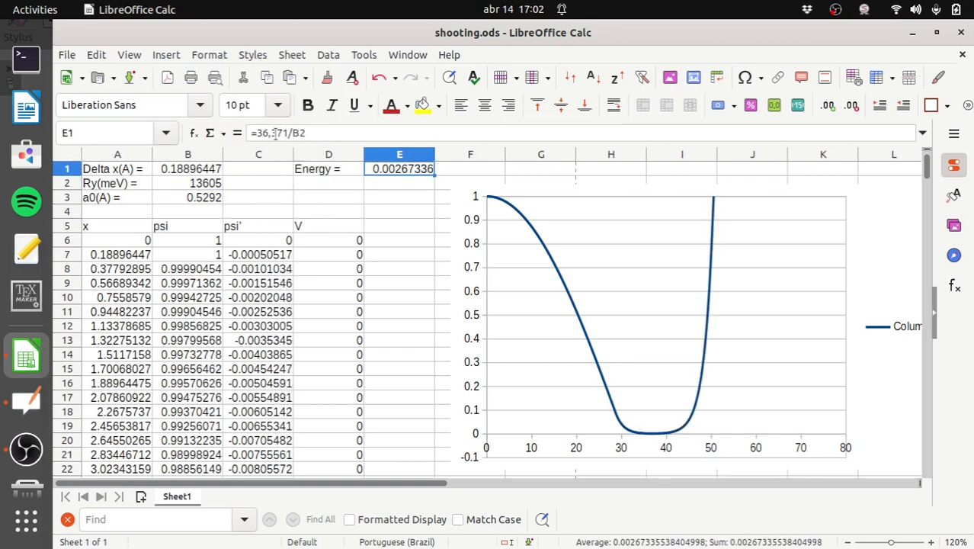
pyautogui.moveTo(285, 134); pyautogui.dragTo(280, 134)
pyautogui.write('3')
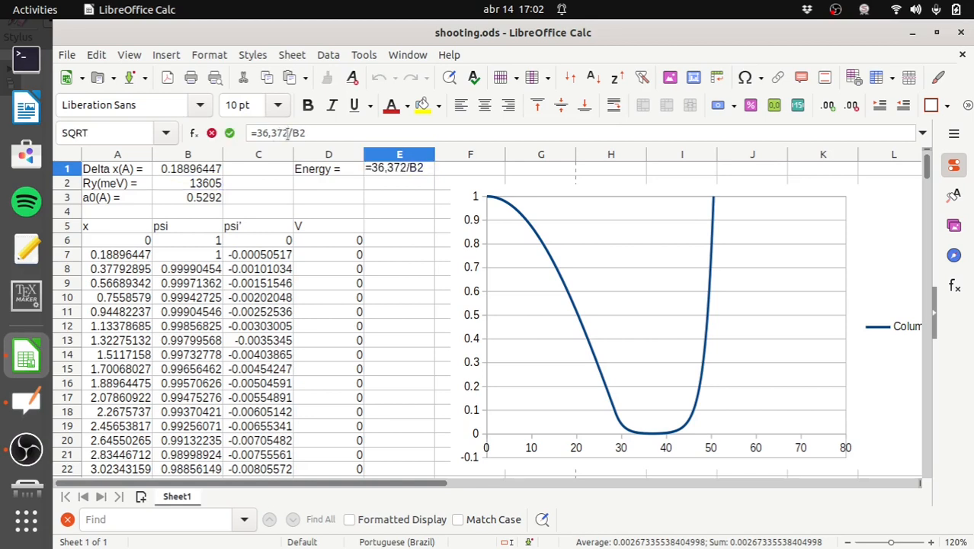
pyautogui.press('Return')
# - Add a fourth decimal to the energy numerator in E1, giving =36,3721/B2
pyautogui.click(382, 174)
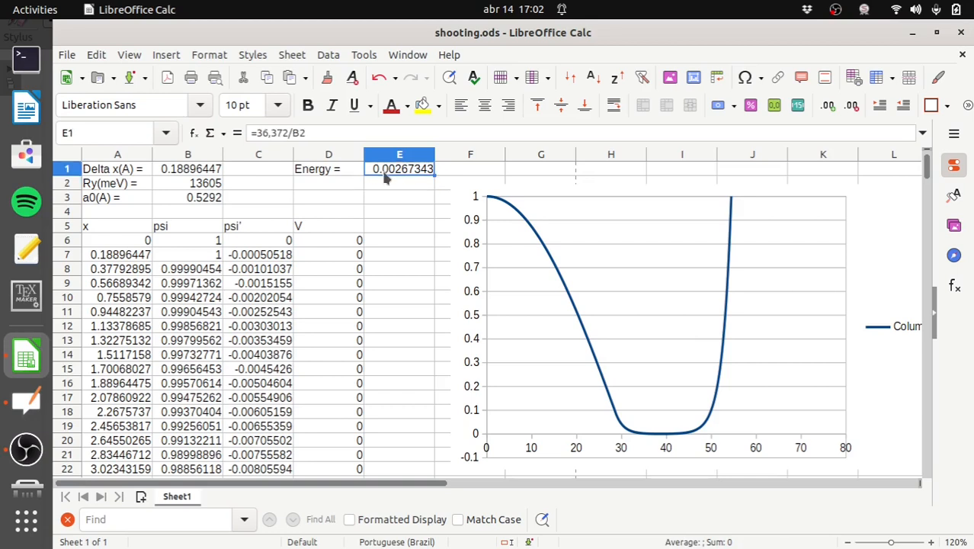
pyautogui.click(288, 132)
pyautogui.write('1')
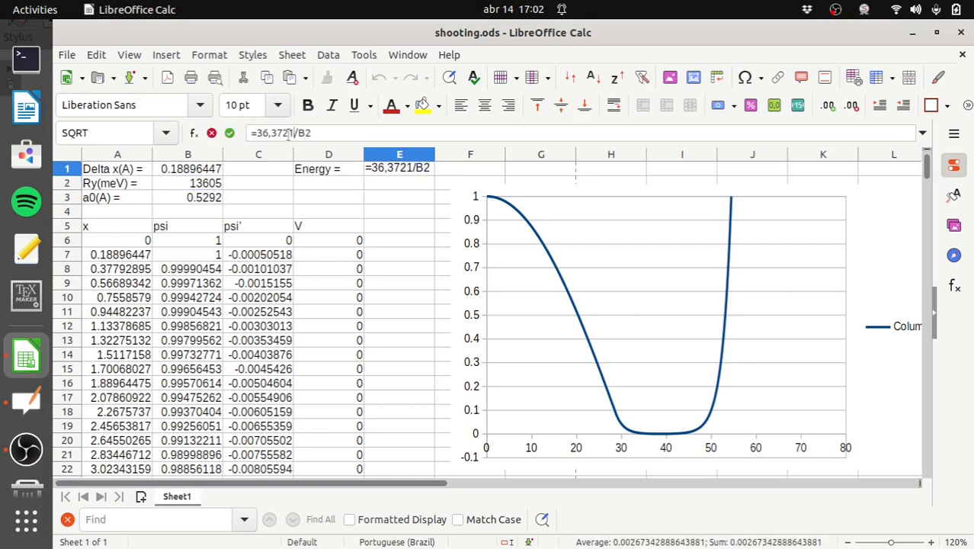
pyautogui.press('Return')
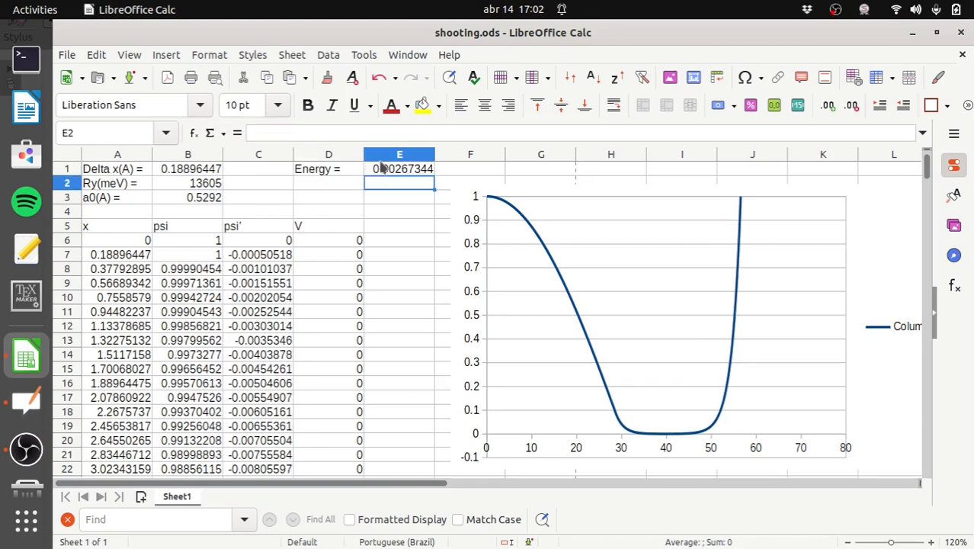
# - Raise the energy numerator in E1 to 36,3722, giving =36,3722/B2
pyautogui.click(385, 173)
pyautogui.moveTo(296, 133); pyautogui.dragTo(255, 133)
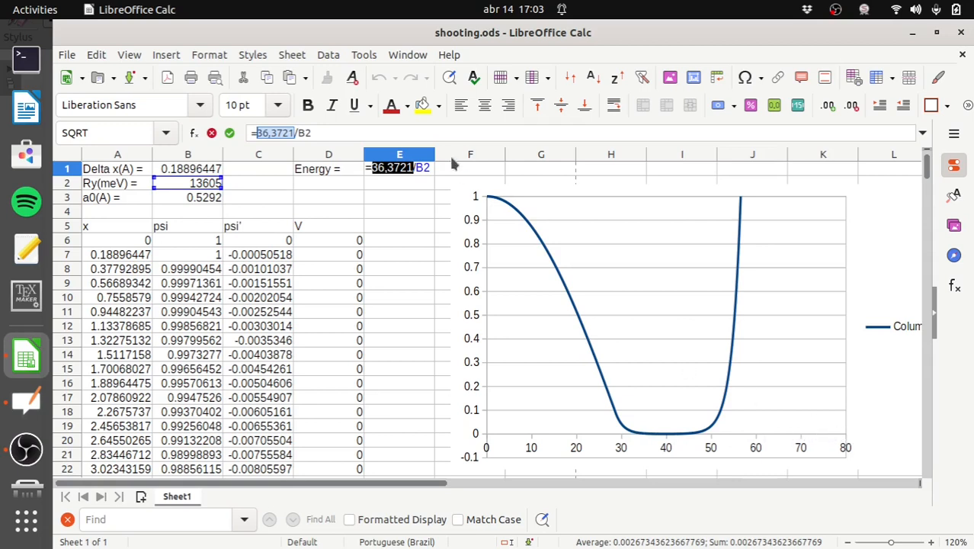
pyautogui.click(279, 133)
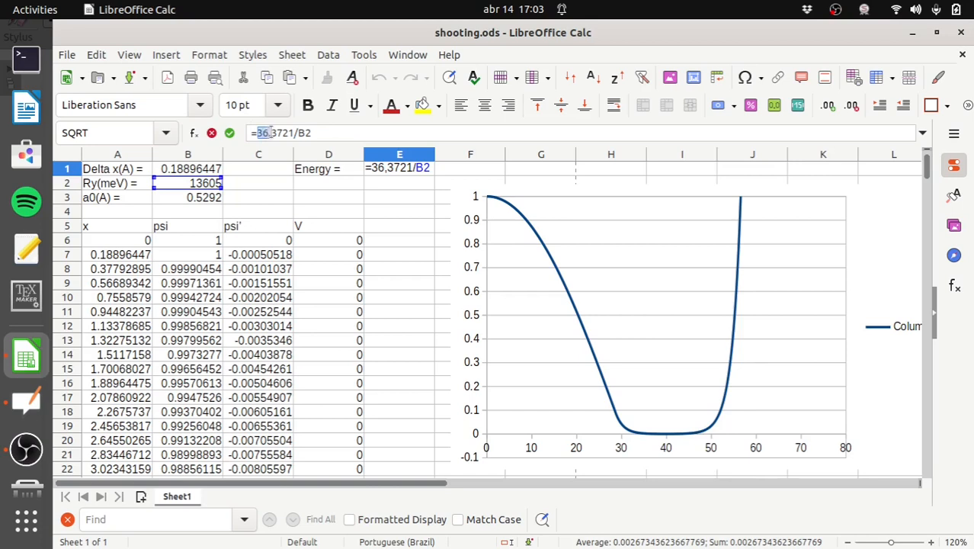
pyautogui.moveTo(269, 133); pyautogui.dragTo(280, 133)
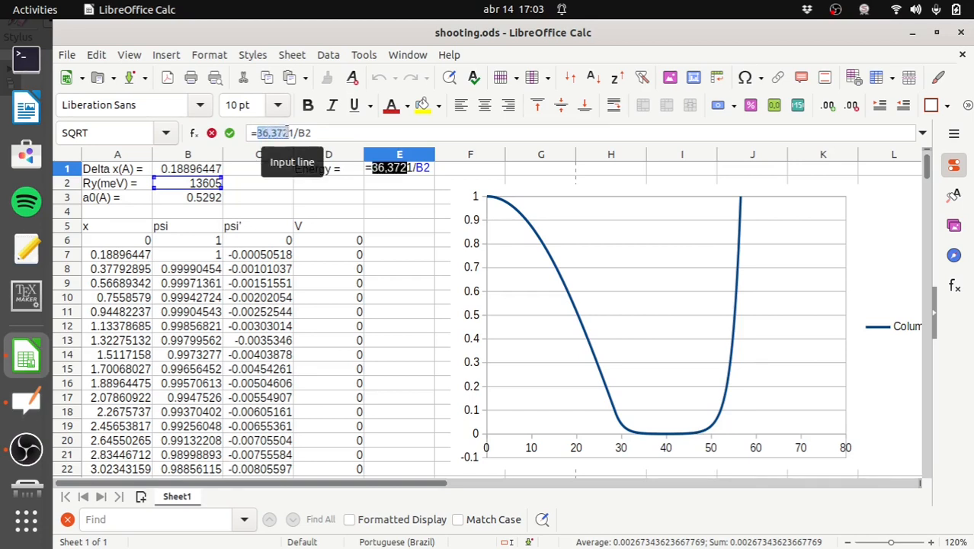
pyautogui.click(290, 132)
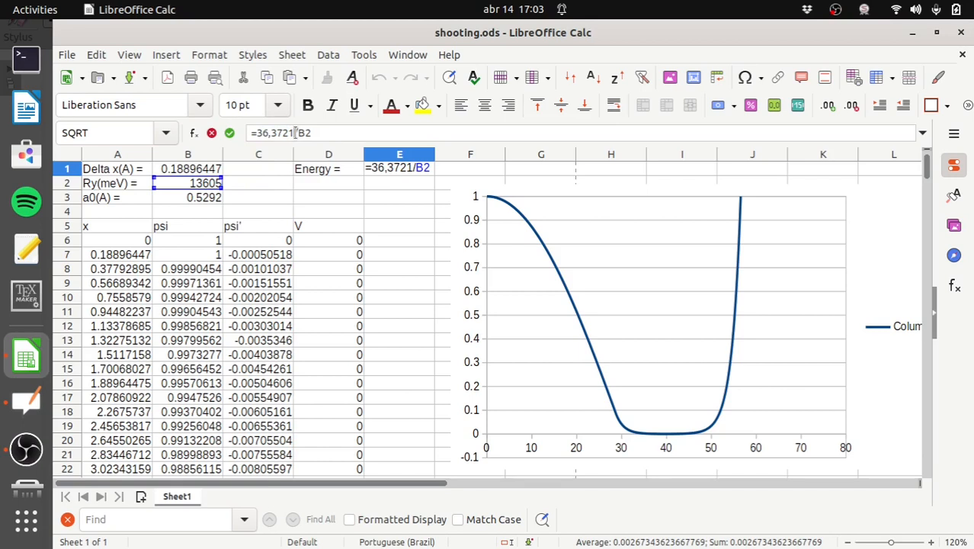
pyautogui.press('BackSpace')
pyautogui.write('2')
pyautogui.press('Return')
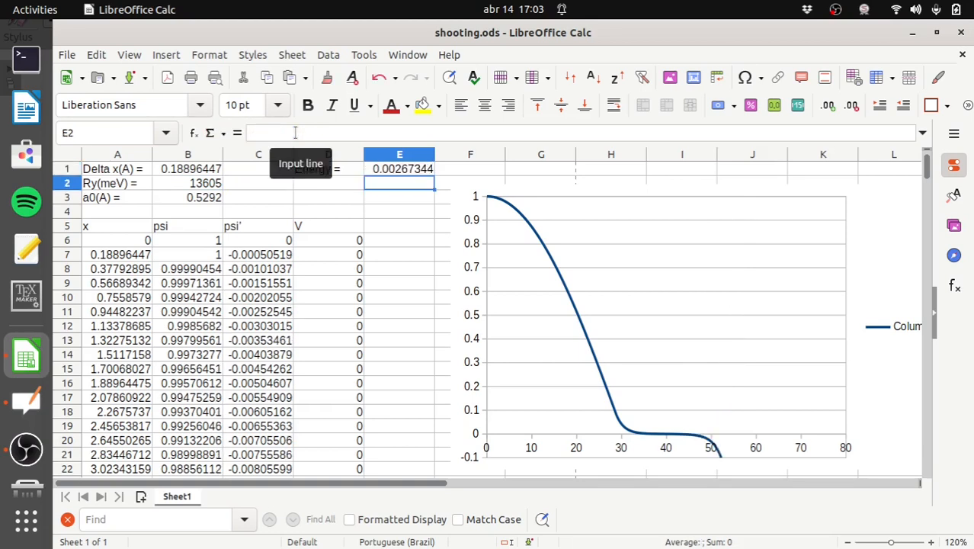
# - Refine the energy numerator in E1 to 36,37215, giving =36,37215/B2
pyautogui.press('Up')
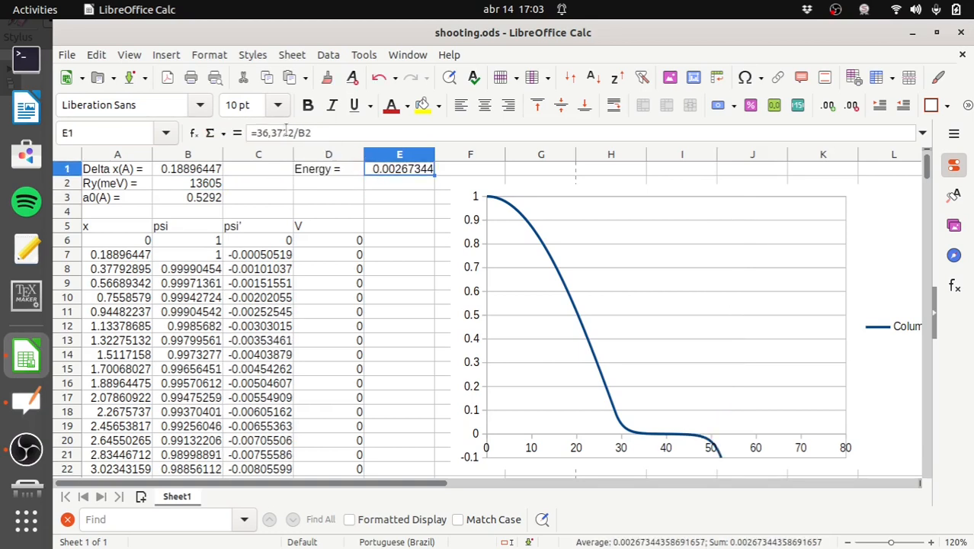
pyautogui.click(290, 132)
pyautogui.press('BackSpace')
pyautogui.write('15')
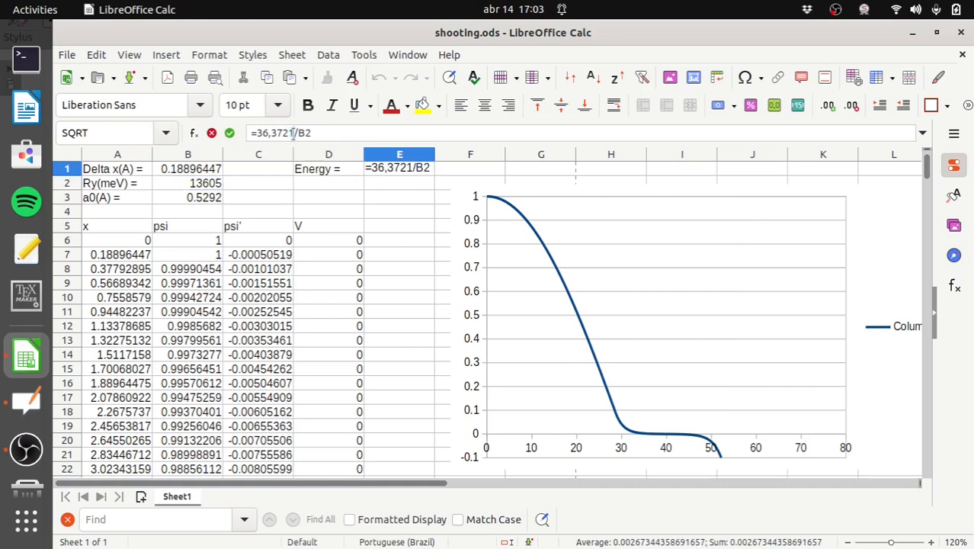
pyautogui.press('Return')
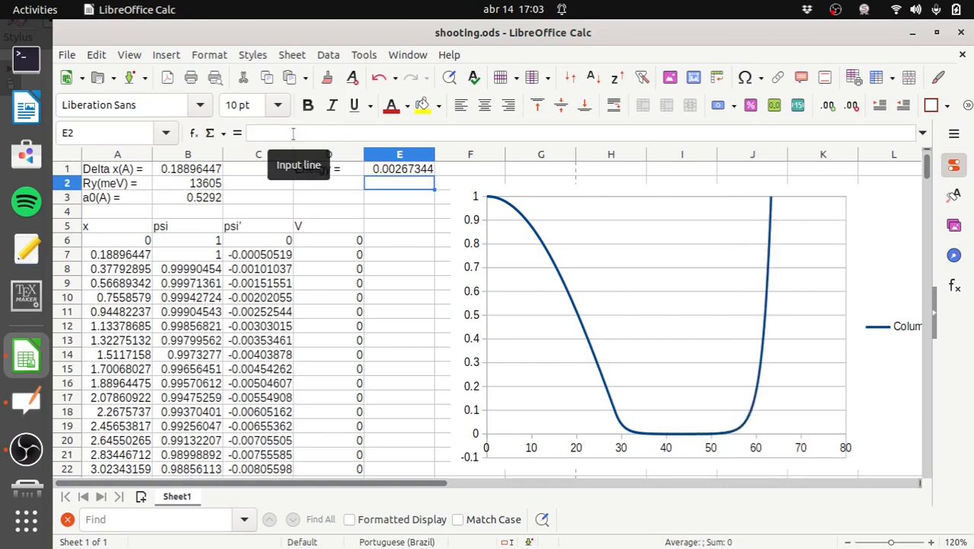
# - Raise the energy numerator in E1 to 36,37216, giving =36,37216/B2
pyautogui.press('Up')
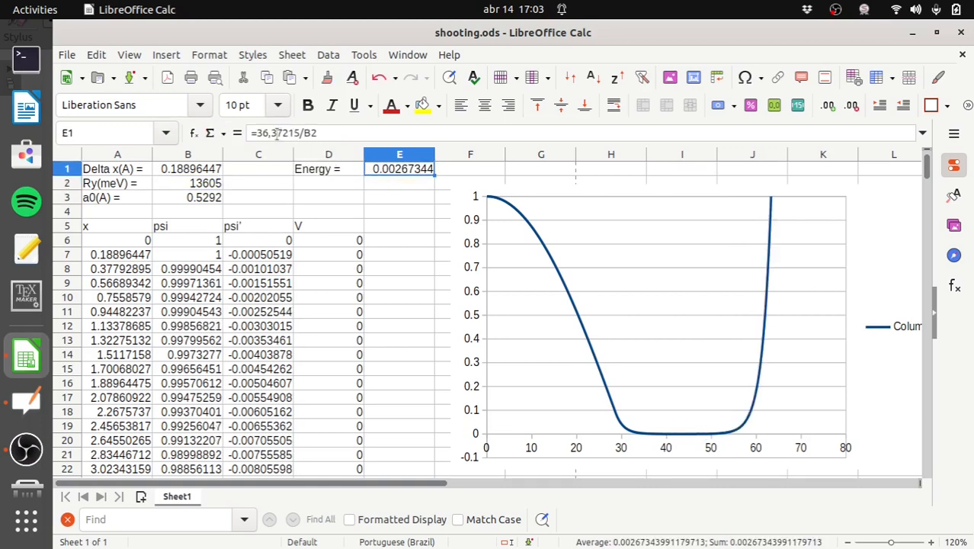
pyautogui.moveTo(272, 133); pyautogui.dragTo(292, 134)
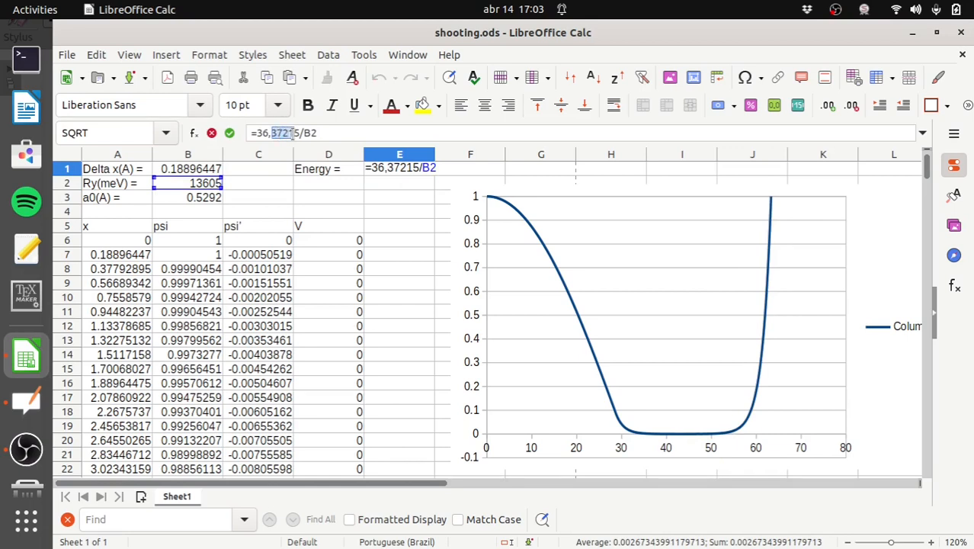
pyautogui.click(292, 133)
pyautogui.press('Right')
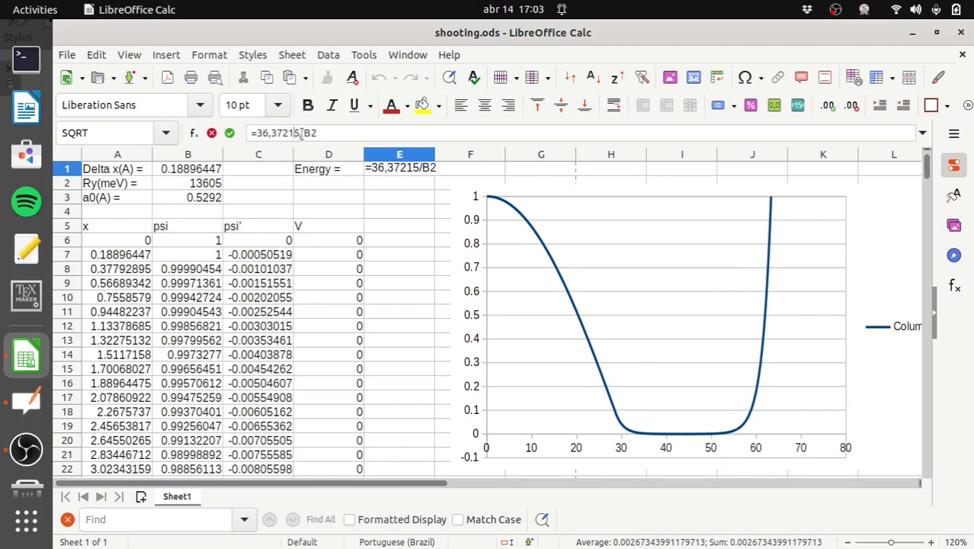
pyautogui.press('BackSpace')
pyautogui.write('6')
pyautogui.press('Return')
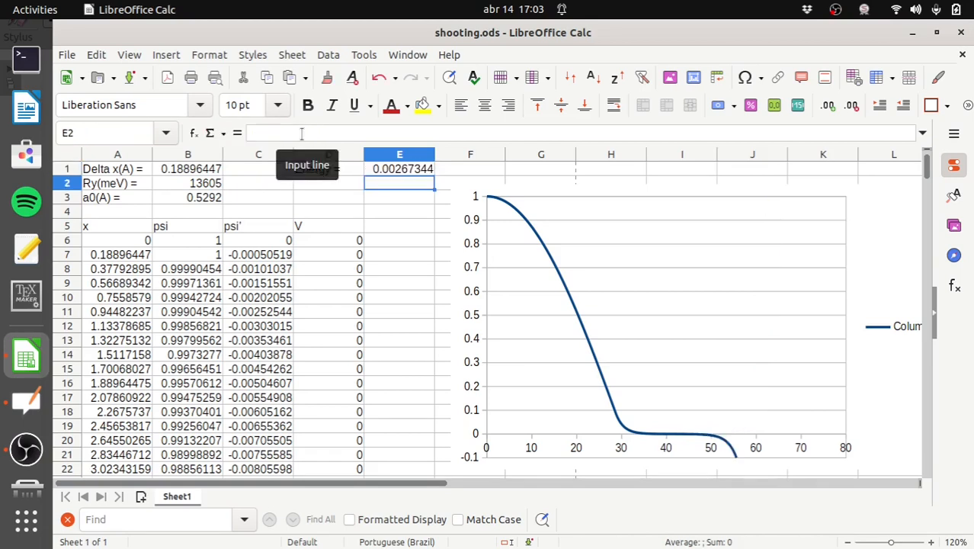
# - Refine the energy numerator in E1 to 36,372155, giving =36,372155/B2
pyautogui.click(406, 172)
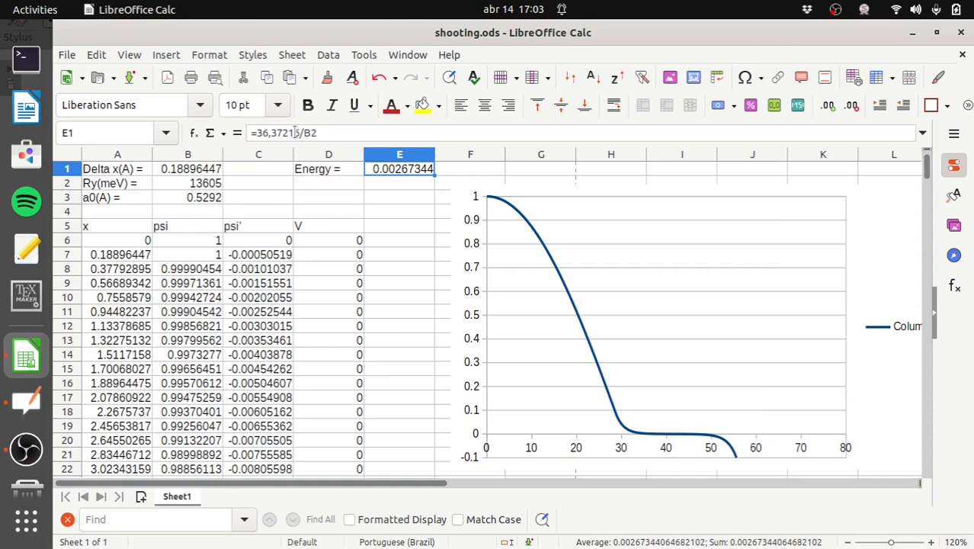
pyautogui.moveTo(301, 132); pyautogui.dragTo(294, 133)
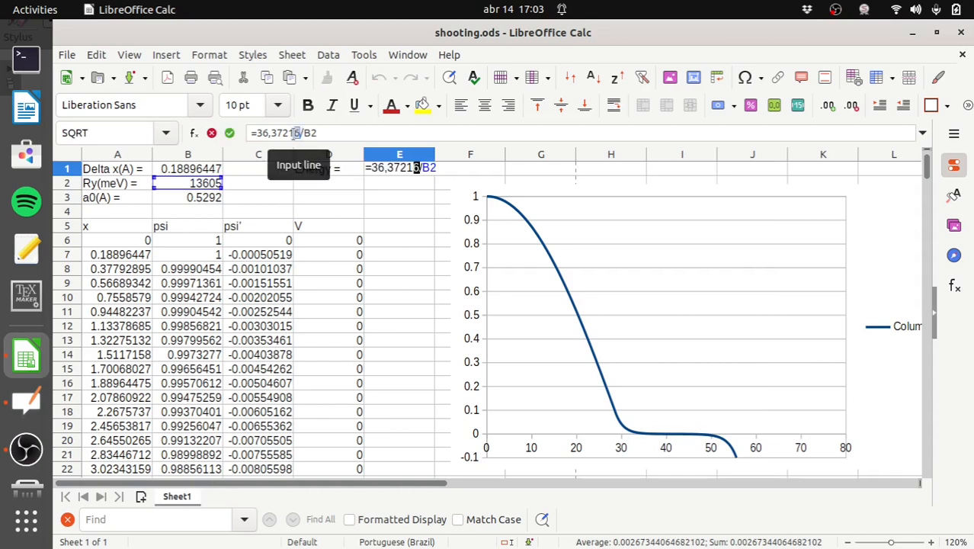
pyautogui.write('55')
pyautogui.press('Return')
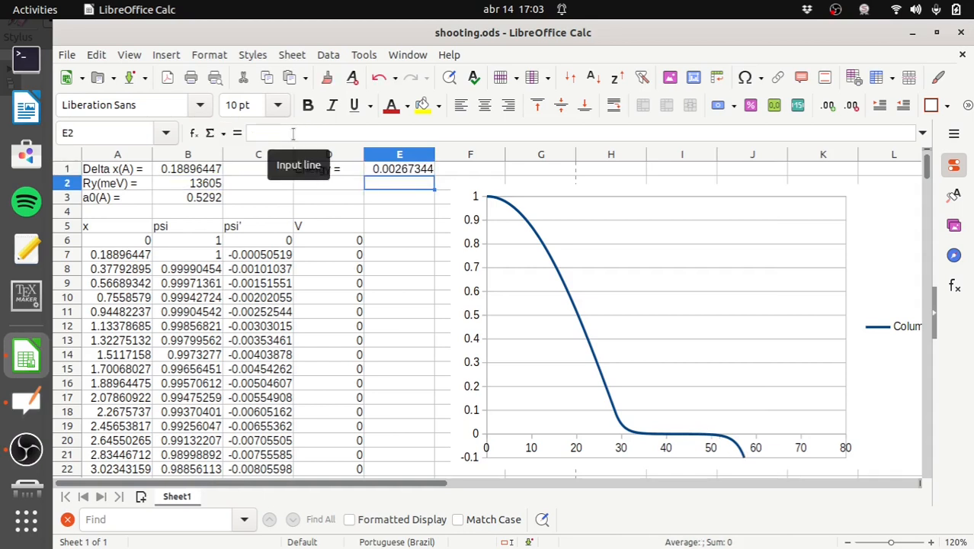
# - Lower the energy numerator in E1 to 36,372152, giving =36,372152/B2
pyautogui.press('Up')
pyautogui.click(303, 132)
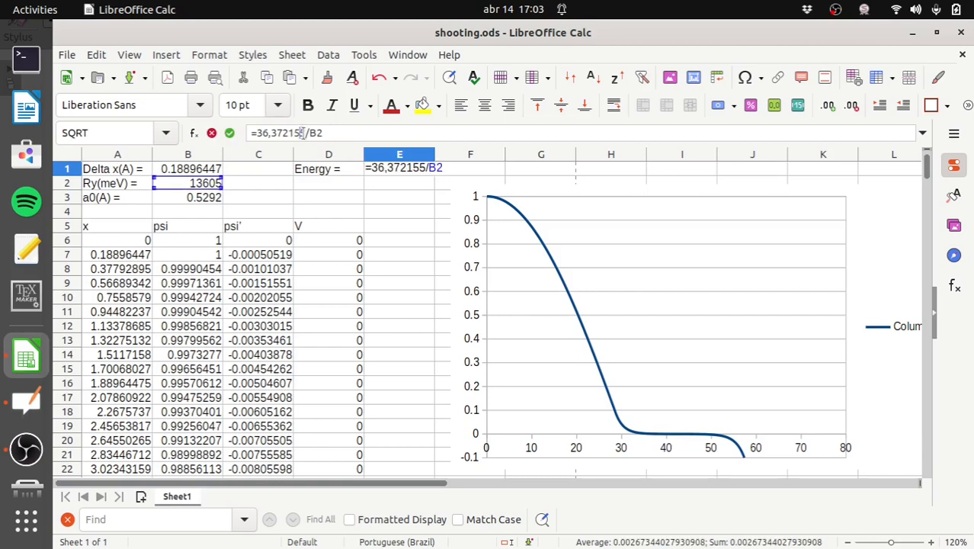
pyautogui.moveTo(305, 133); pyautogui.dragTo(299, 133)
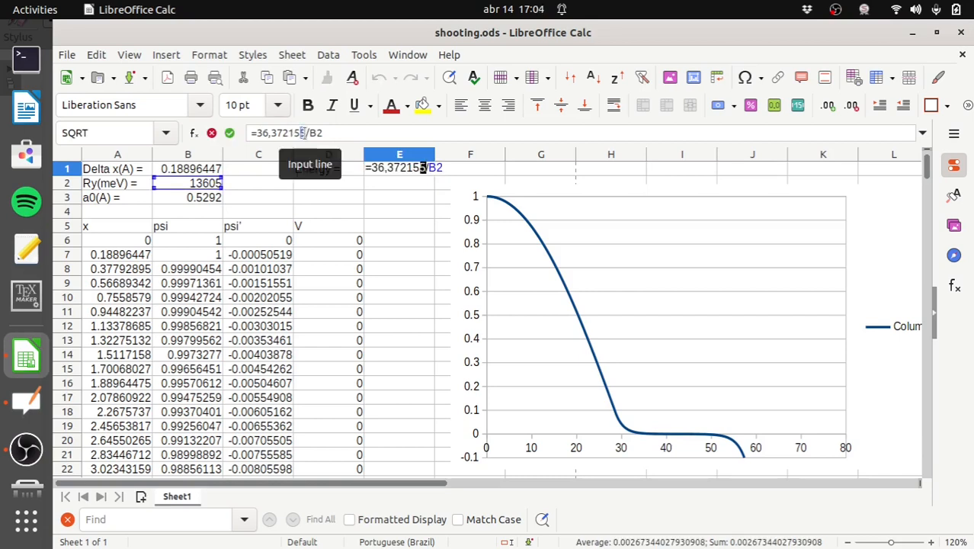
pyautogui.write('2')
pyautogui.press('Return')
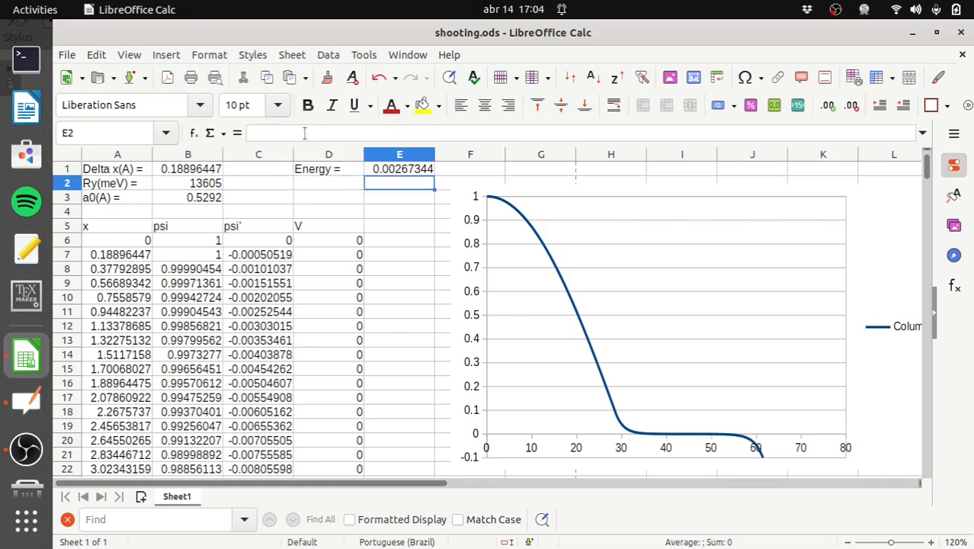
# - Refine the energy numerator in E1 to 36,3721515, giving =36,3721515/B2
pyautogui.click(394, 172)
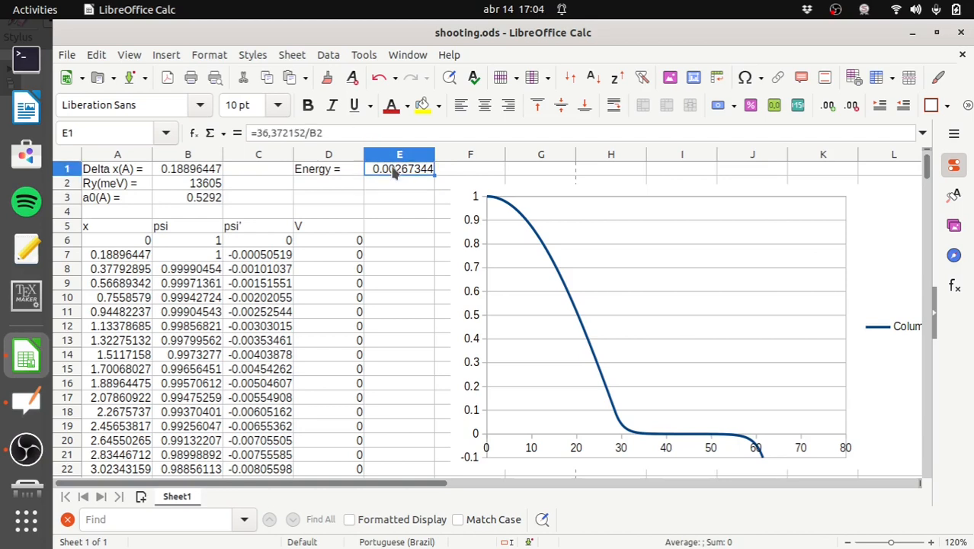
pyautogui.click(302, 133)
pyautogui.hotkey('shift', 'Left')
pyautogui.write('15')
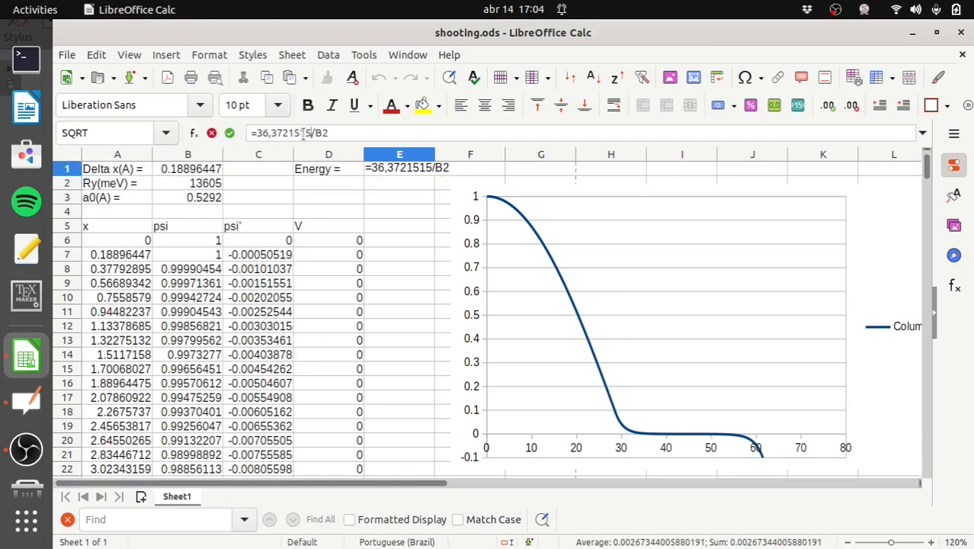
pyautogui.press('Return')
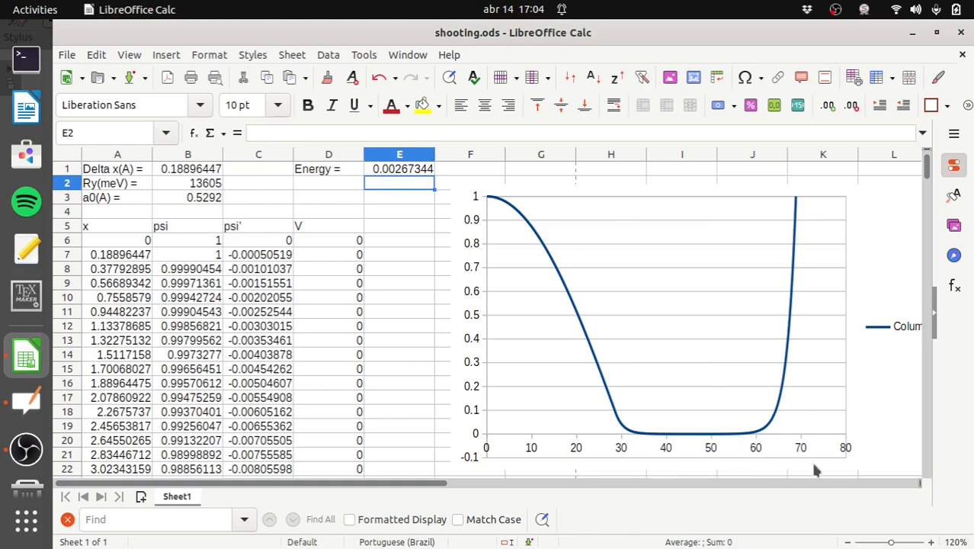
# - Replace the fixed energy numerator in E1 with B2*B3*B3*3,14*3,14, giving =B2*B3*B3*3,14*3,14/B2
pyautogui.click(396, 166)
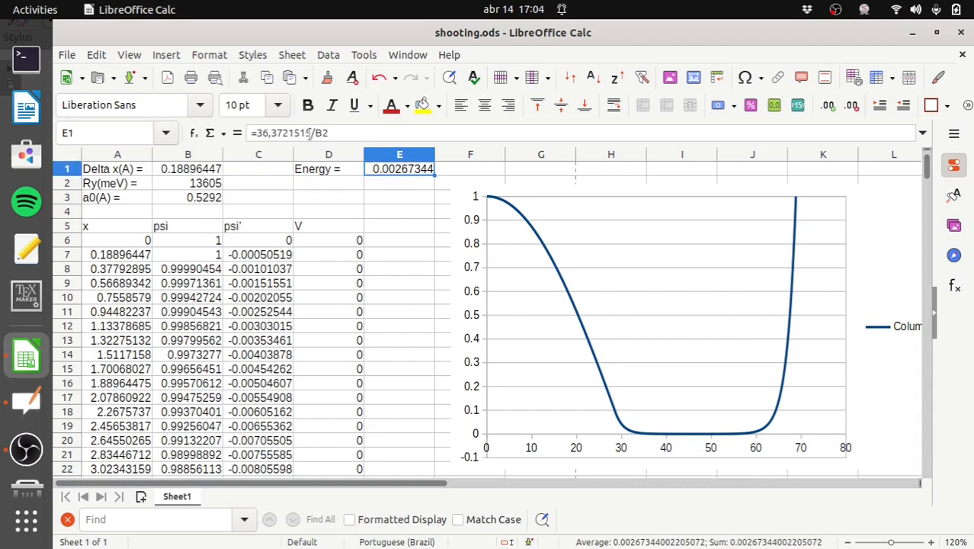
pyautogui.moveTo(312, 133); pyautogui.dragTo(256, 133)
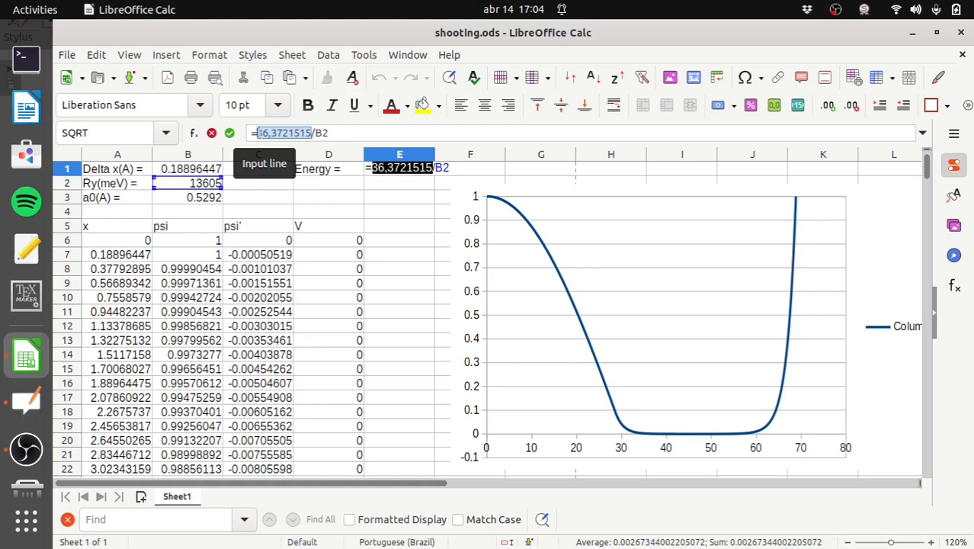
pyautogui.click(357, 133)
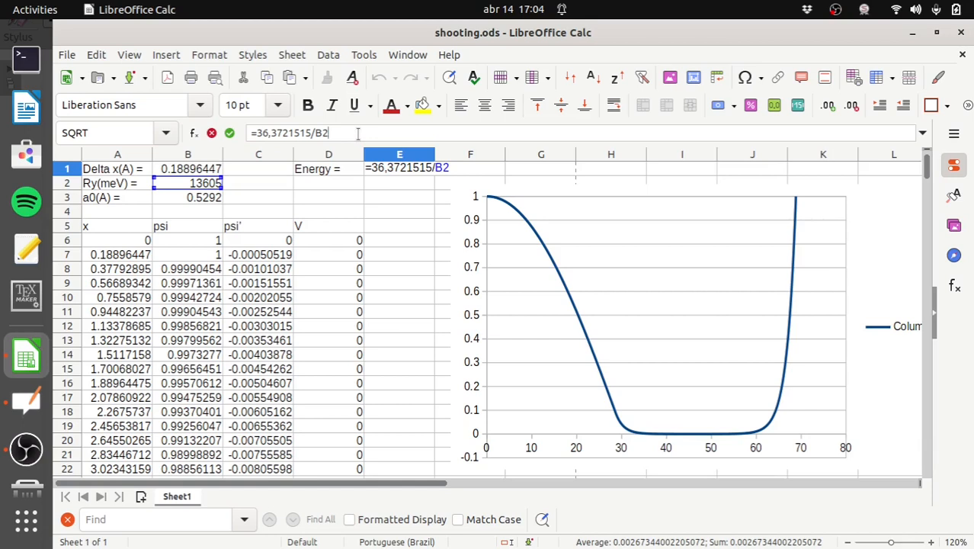
pyautogui.press('Left')
pyautogui.press('Left')
pyautogui.press('Left')
pyautogui.press('Left')
pyautogui.press('Left')
pyautogui.press('Left')
pyautogui.press('Left')
pyautogui.press('Left')
pyautogui.press('Left')
pyautogui.press('Left')
pyautogui.press('Left')
pyautogui.press('Left')
pyautogui.press('Left')
pyautogui.hotkey('shift', 'Right')
pyautogui.hotkey('shift', 'Right')
pyautogui.hotkey('shift', 'Right')
pyautogui.hotkey('shift', 'Right')
pyautogui.hotkey('shift', 'Right')
pyautogui.hotkey('shift', 'Right')
pyautogui.hotkey('shift', 'Right')
pyautogui.hotkey('shift', 'Right')
pyautogui.hotkey('shift', 'Right')
pyautogui.hotkey('shift', 'Right')
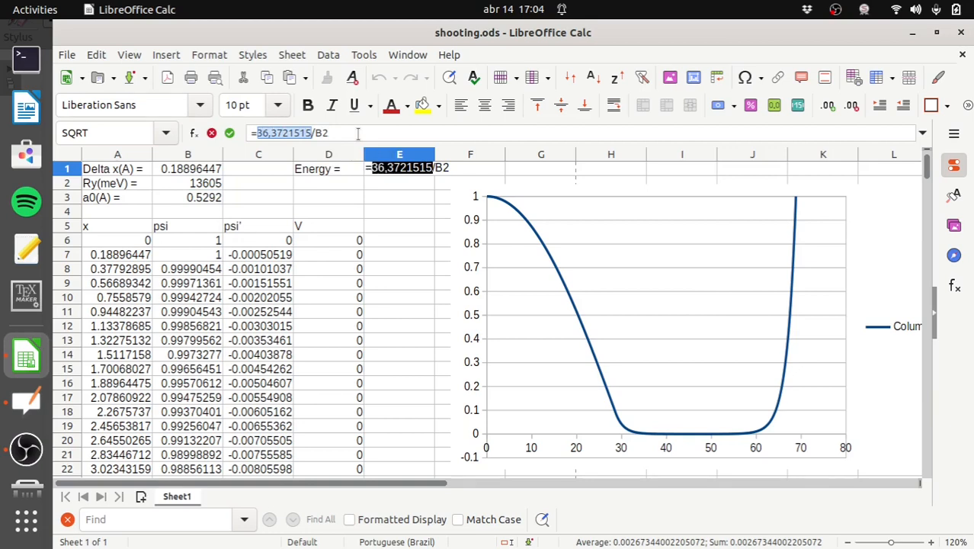
pyautogui.write('B2')
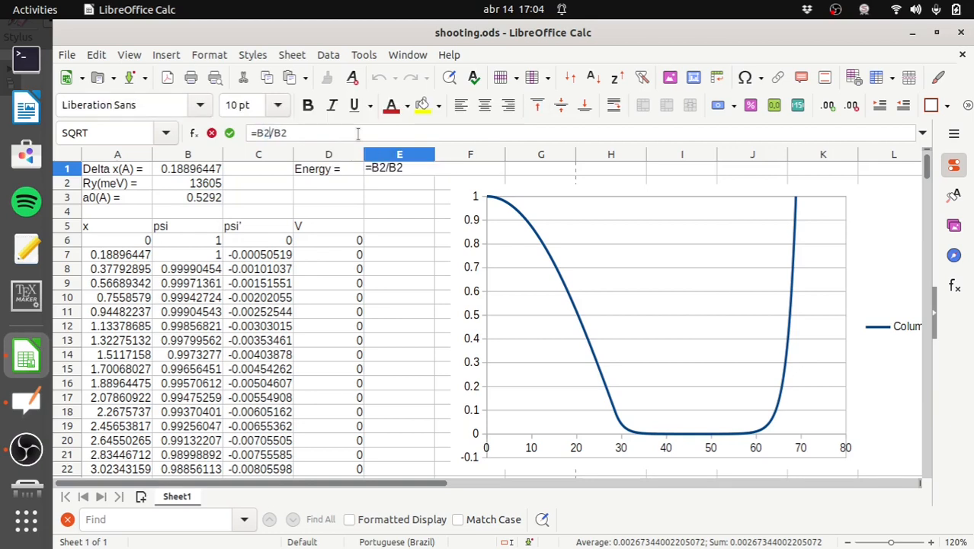
pyautogui.write('*')
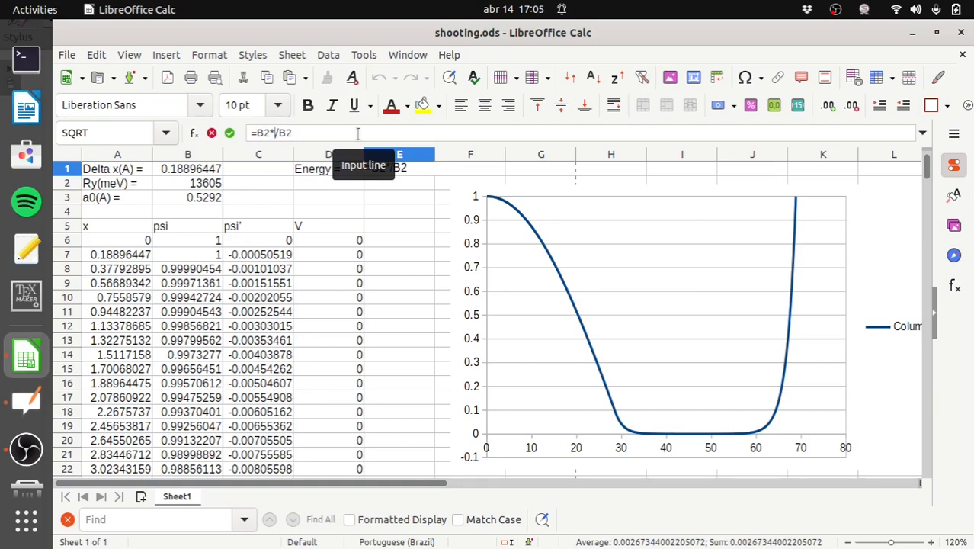
pyautogui.write('B')
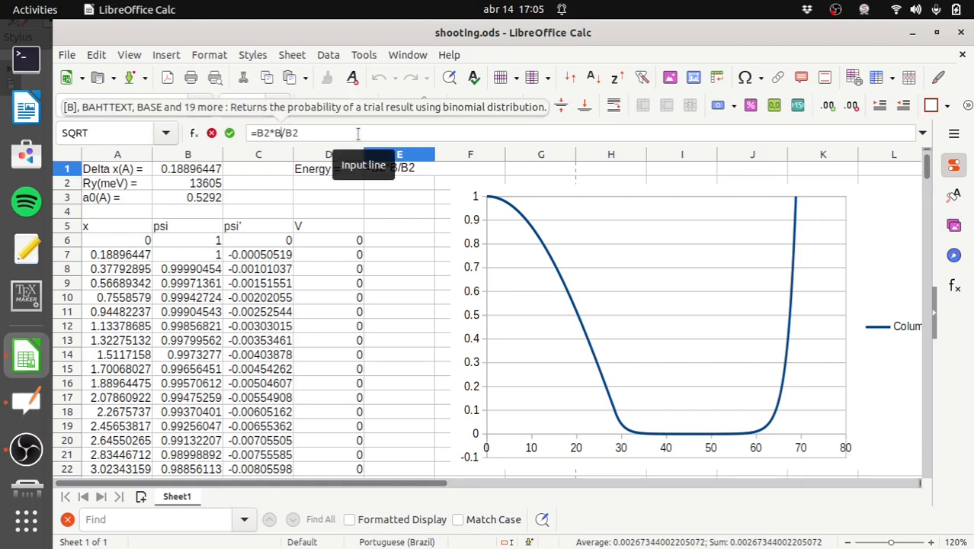
pyautogui.write('3*b')
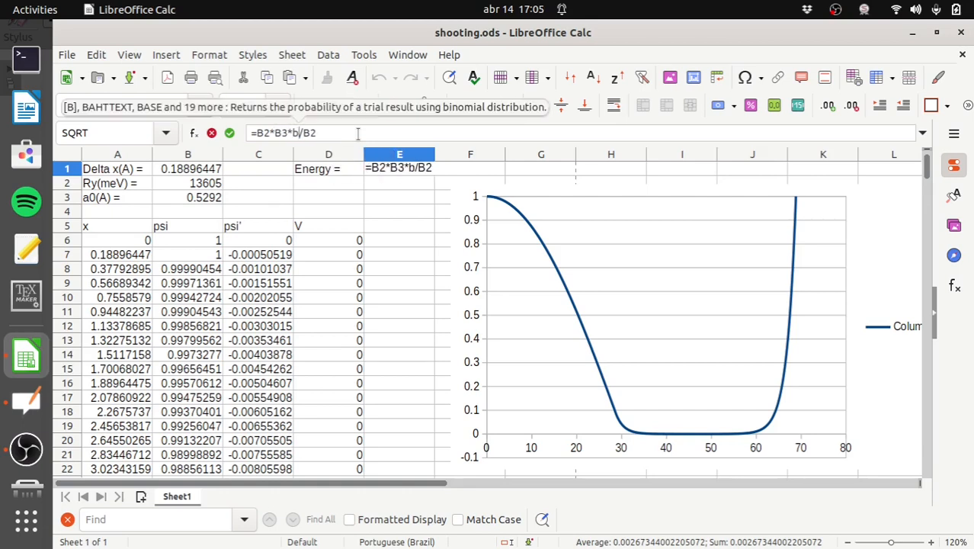
pyautogui.write('3')
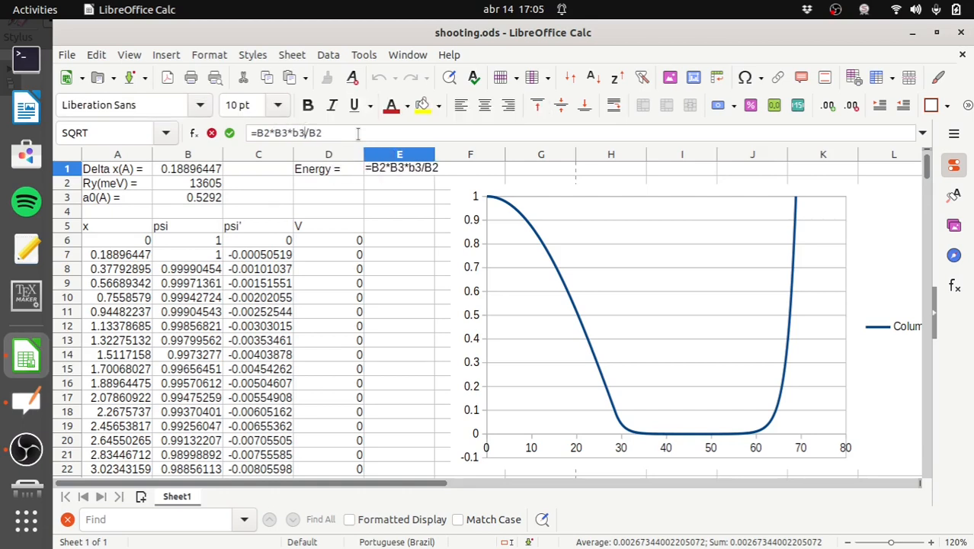
pyautogui.press('BackSpace')
pyautogui.press('BackSpace')
pyautogui.write('B3*')
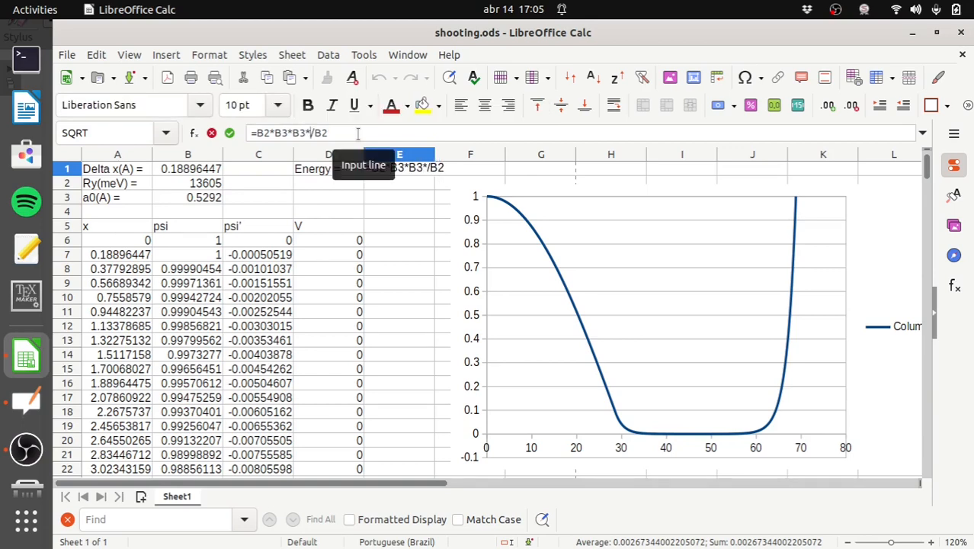
pyautogui.write('3.')
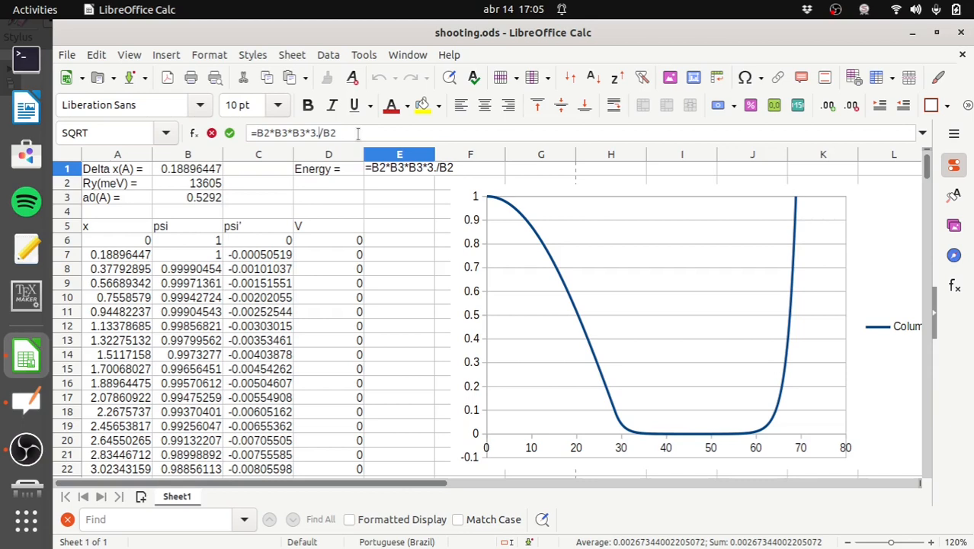
pyautogui.press('BackSpace')
pyautogui.write(',14*3,14')
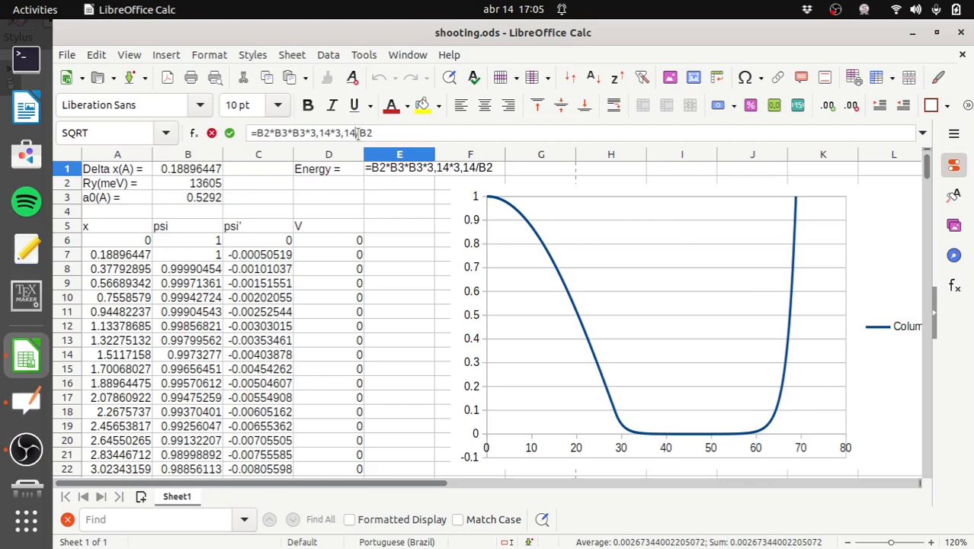
# - Remove the leading B2 factor and the /B2 divisor from the E1 formula, leaving =B3*B3*3,14*3,14
pyautogui.press('Left')
pyautogui.press('Left')
pyautogui.press('Left')
pyautogui.press('Left')
pyautogui.press('Left')
pyautogui.press('Left')
pyautogui.press('Left')
pyautogui.press('Left')
pyautogui.press('Left')
pyautogui.press('Left')
pyautogui.press('Left')
pyautogui.press('Left')
pyautogui.press('Left')
pyautogui.press('Left')
pyautogui.press('Left')
pyautogui.press('Left')
pyautogui.press('Left')
pyautogui.press('Left')
pyautogui.hotkey('shift', 'Right')
pyautogui.hotkey('shift', 'Right')
pyautogui.hotkey('shift', 'Right')
pyautogui.press('Delete')
pyautogui.press('Right')
pyautogui.press('Right')
pyautogui.press('Right')
pyautogui.press('Right')
pyautogui.press('Right')
pyautogui.press('Right')
pyautogui.press('Right')
pyautogui.press('Right')
pyautogui.press('Right')
pyautogui.press('Right')
pyautogui.press('Right')
pyautogui.press('Right')
pyautogui.press('Right')
pyautogui.press('Right')
pyautogui.press('Right')
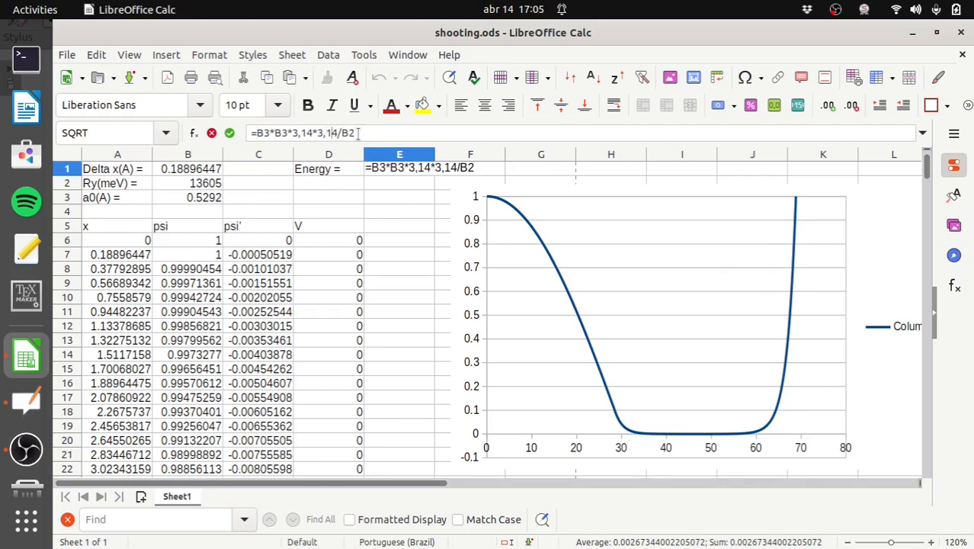
pyautogui.hotkey('shift', 'Right')
pyautogui.hotkey('shift', 'Right')
pyautogui.hotkey('shift', 'Right')
pyautogui.press('Delete')
# - Append /30/30 to the energy formula in E1, giving =B3*B3*3,14*3,14/30/30
pyautogui.press('Left')
pyautogui.press('Left')
pyautogui.press('Left')
pyautogui.press('Left')
pyautogui.press('Left')
pyautogui.press('Left')
pyautogui.press('Left')
pyautogui.press('Left')
pyautogui.press('Left')
pyautogui.press('Left')
pyautogui.press('Left')
pyautogui.press('Left')
pyautogui.press('Left')
pyautogui.press('Left')
pyautogui.press('Left')
pyautogui.press('Right')
pyautogui.press('Right')
pyautogui.press('Right')
pyautogui.press('Right')
pyautogui.press('Right')
pyautogui.press('Right')
pyautogui.press('Right')
pyautogui.press('Right')
pyautogui.press('Right')
pyautogui.press('Right')
pyautogui.press('Right')
pyautogui.press('Right')
pyautogui.press('Right')
pyautogui.press('Right')
pyautogui.press('Right')
pyautogui.write('/')
pyautogui.write('30/30')
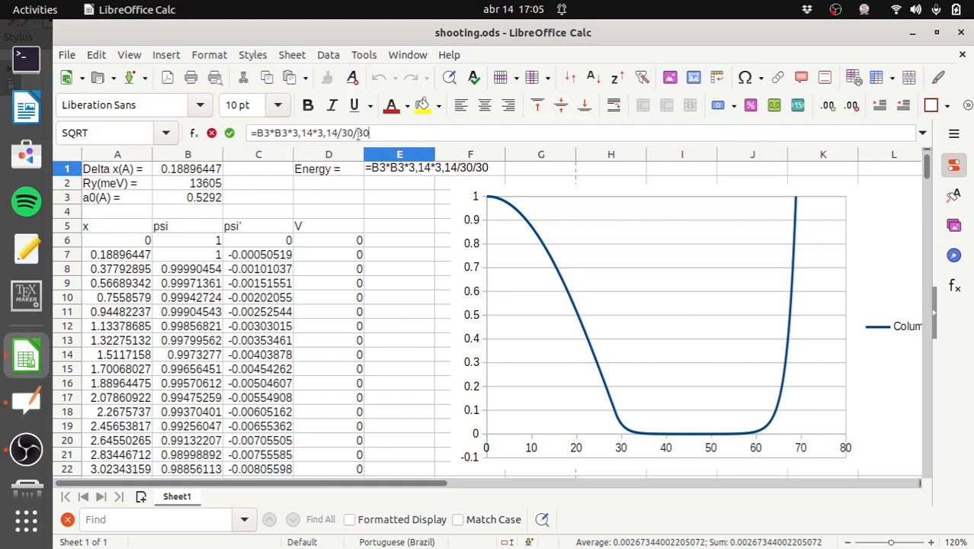
# - Switch to the OpenBoard whiteboard and handwrite E = ħ²/2m (nπ/L)² in blue below the "Guess" line
pyautogui.click(26, 392)
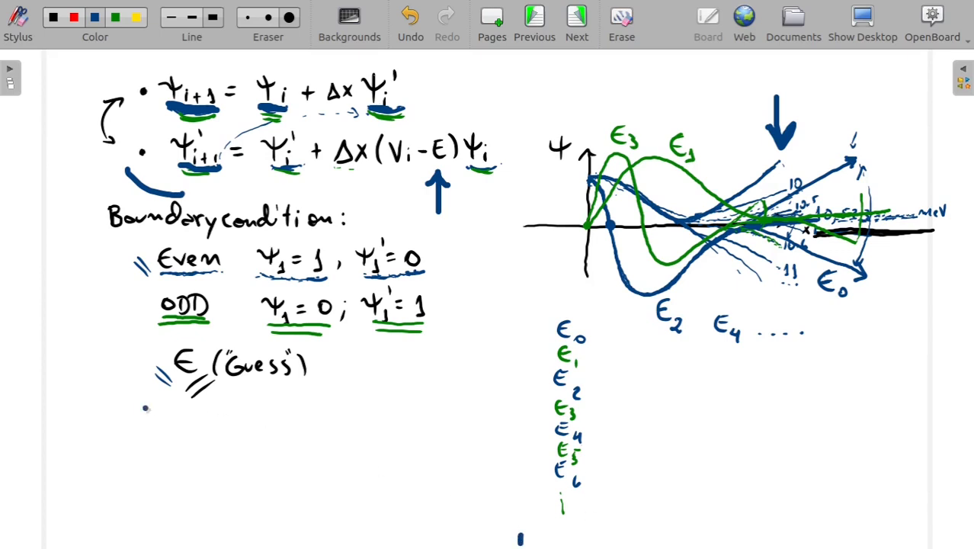
pyautogui.moveTo(145, 408)
pyautogui.mouseDown()
pyautogui.moveTo(134, 408)
pyautogui.moveTo(150, 433)
pyautogui.moveTo(146, 421)
pyautogui.moveTo(174, 421)
pyautogui.moveTo(163, 435)
pyautogui.moveTo(173, 433)
pyautogui.mouseUp()
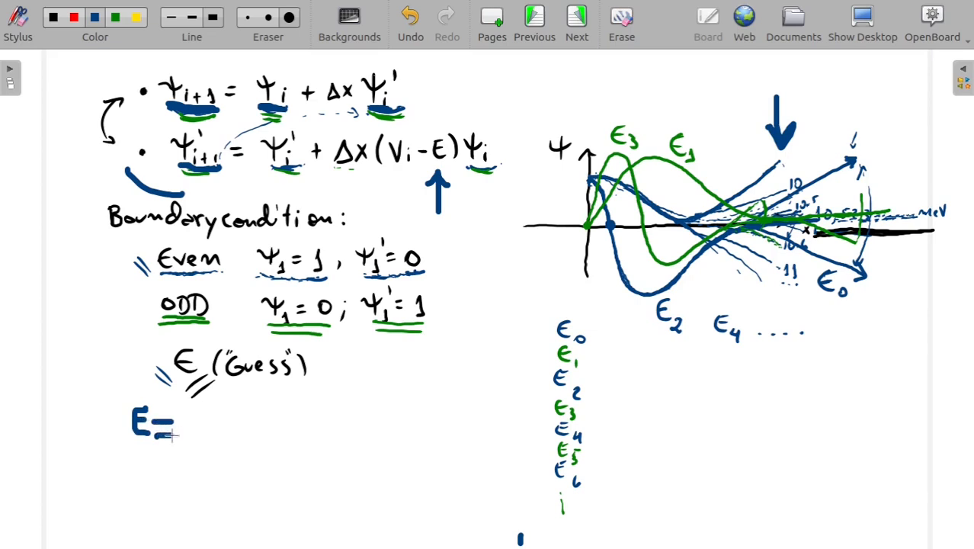
pyautogui.moveTo(206, 403)
pyautogui.mouseDown()
pyautogui.moveTo(205, 432)
pyautogui.moveTo(222, 435)
pyautogui.moveTo(216, 409)
pyautogui.moveTo(235, 398)
pyautogui.moveTo(226, 415)
pyautogui.moveTo(265, 421)
pyautogui.moveTo(277, 434)
pyautogui.moveTo(303, 425)
pyautogui.moveTo(301, 436)
pyautogui.moveTo(296, 416)
pyautogui.moveTo(314, 414)
pyautogui.mouseUp()
pyautogui.moveTo(265, 436)
pyautogui.mouseDown()
pyautogui.moveTo(253, 438)
pyautogui.moveTo(317, 439)
pyautogui.moveTo(276, 471)
pyautogui.moveTo(303, 462)
pyautogui.mouseUp()
pyautogui.moveTo(197, 440)
pyautogui.mouseDown()
pyautogui.moveTo(231, 439)
pyautogui.moveTo(186, 466)
pyautogui.moveTo(199, 475)
pyautogui.moveTo(234, 456)
pyautogui.moveTo(238, 473)
pyautogui.mouseUp()
pyautogui.moveTo(260, 400)
pyautogui.mouseDown()
pyautogui.moveTo(241, 471)
pyautogui.moveTo(254, 489)
pyautogui.mouseUp()
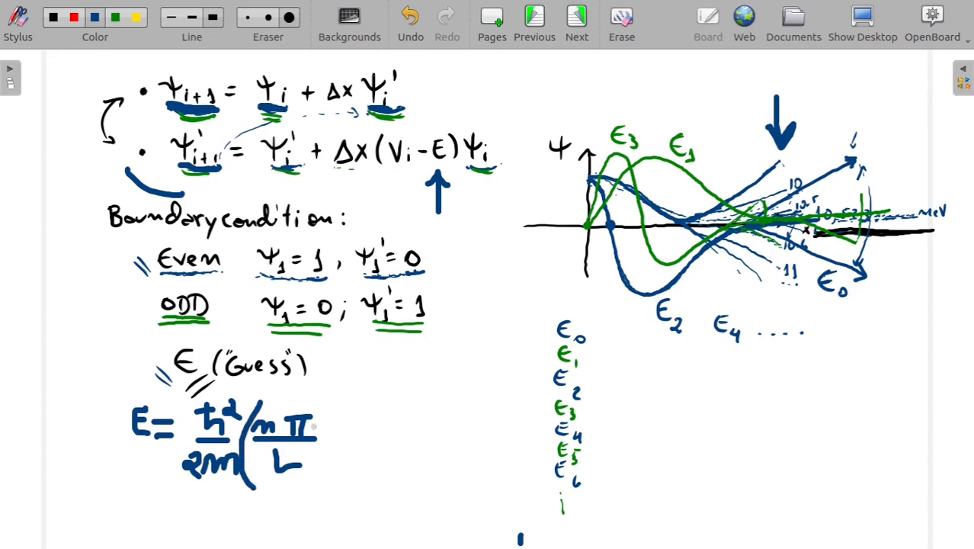
pyautogui.moveTo(325, 404)
pyautogui.mouseDown()
pyautogui.moveTo(338, 451)
pyautogui.moveTo(324, 482)
pyautogui.mouseUp()
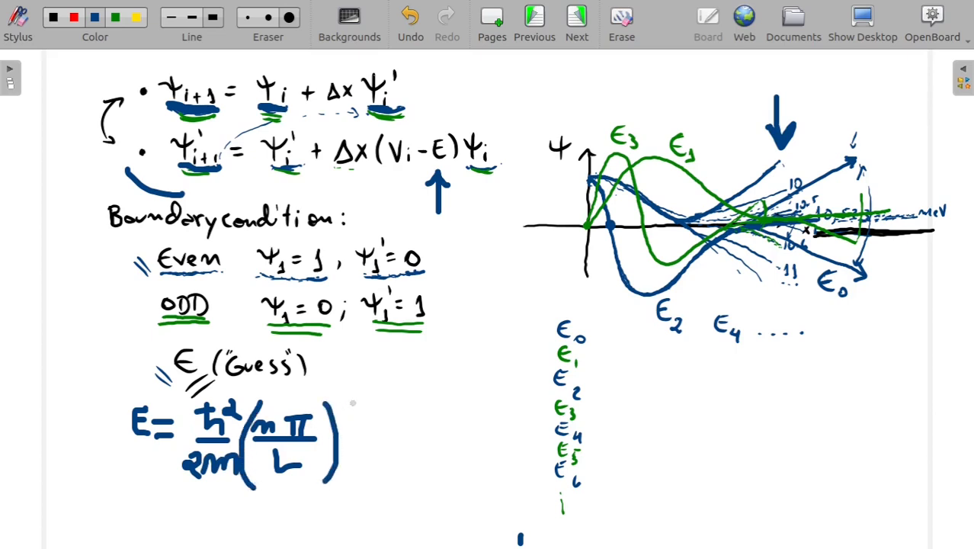
pyautogui.moveTo(343, 394)
pyautogui.mouseDown()
pyautogui.moveTo(354, 404)
pyautogui.moveTo(341, 416)
pyautogui.moveTo(363, 410)
pyautogui.mouseUp()
# - Return to shooting.ods in LibreOffice Calc and commit the formula =B3*B3*3,14*3,14/30/30 in E1
pyautogui.press('super')
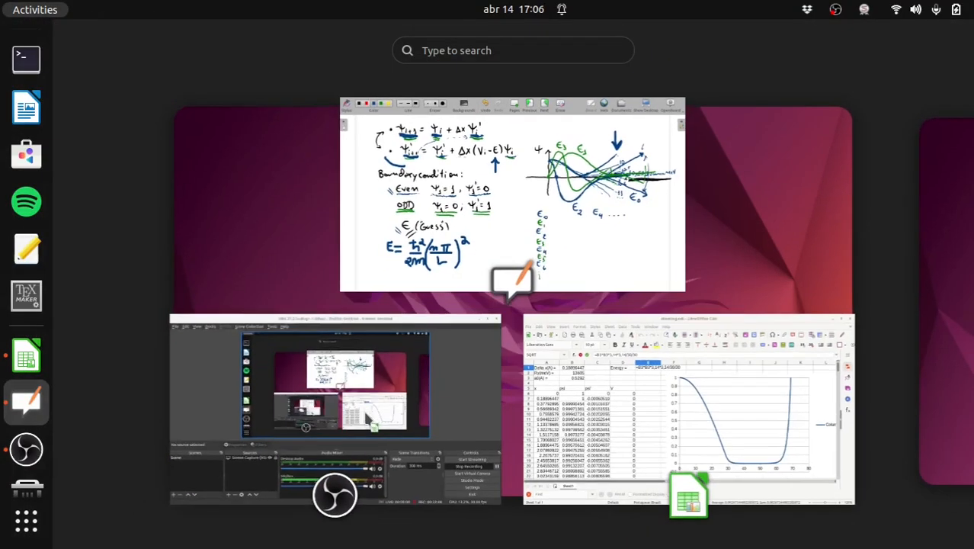
pyautogui.click(659, 414)
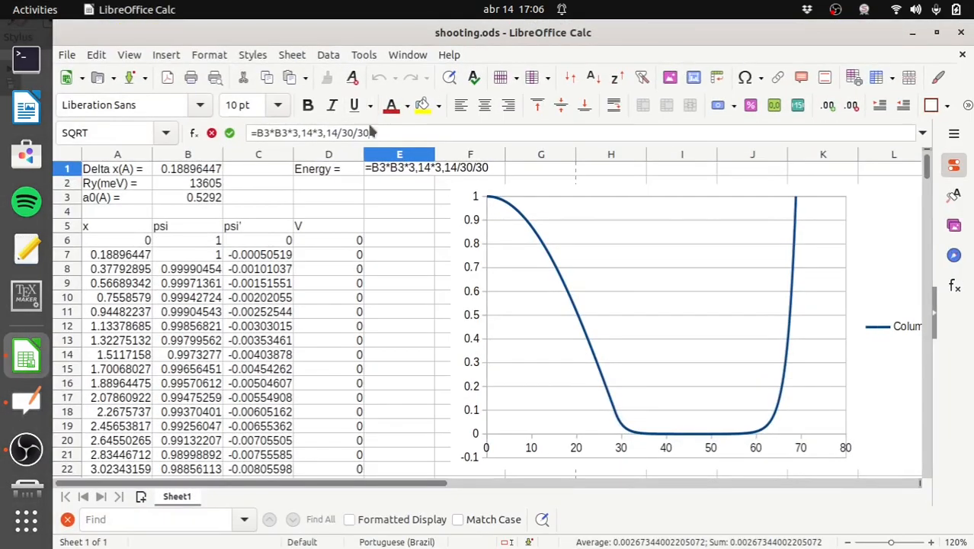
pyautogui.press('Return')
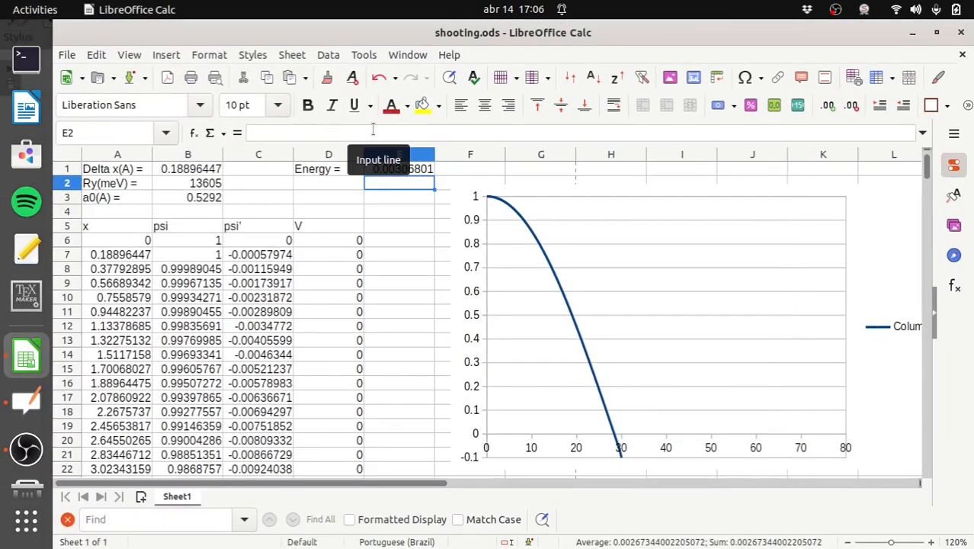
# - Put the factor 0.8 in front of the energy formula in E1, entering =0.8*B3*B3*3,14*3,14/30/30
pyautogui.press('Up')
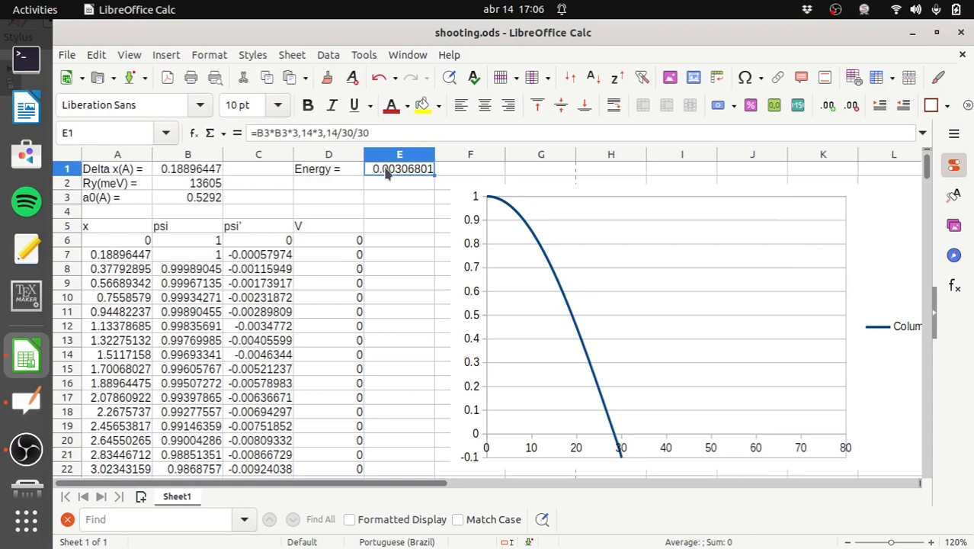
pyautogui.click(257, 138)
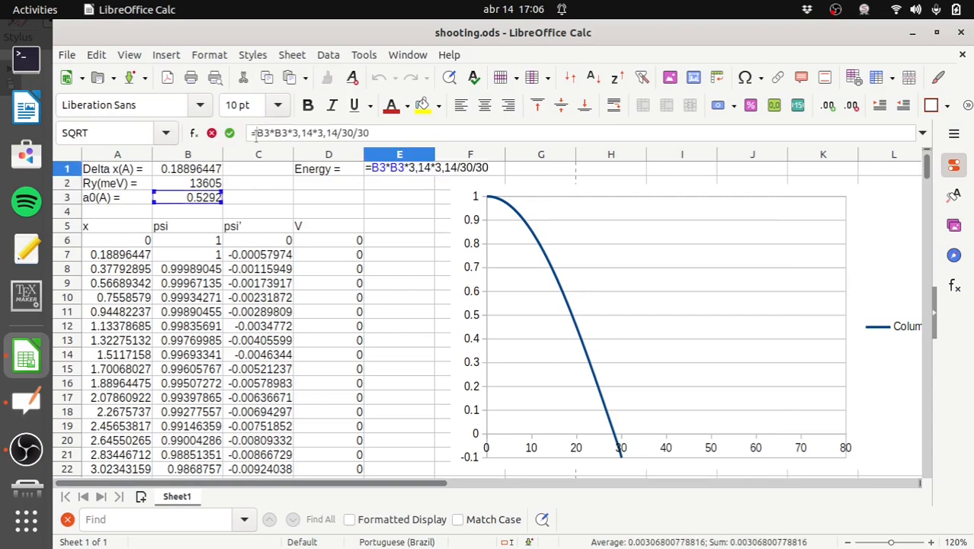
pyautogui.write('0.8')
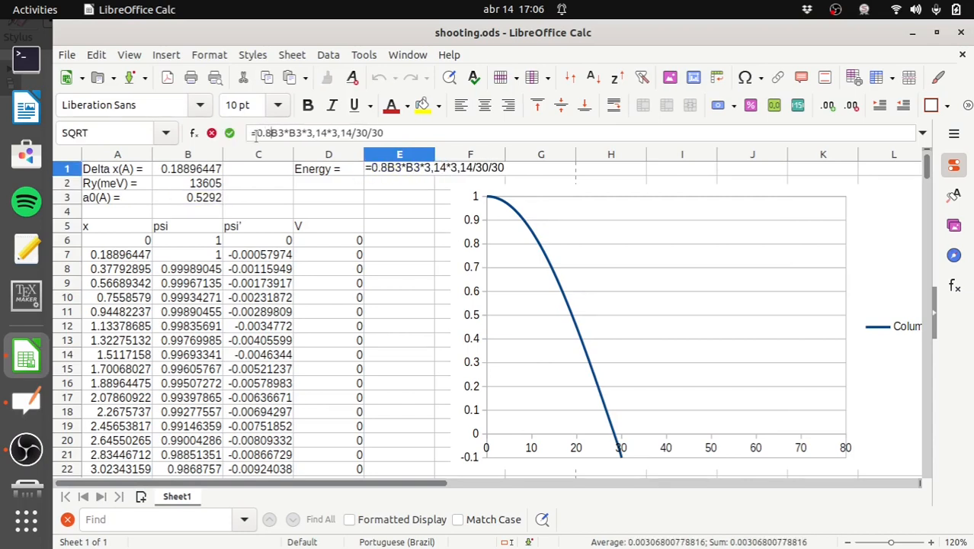
pyautogui.write('*')
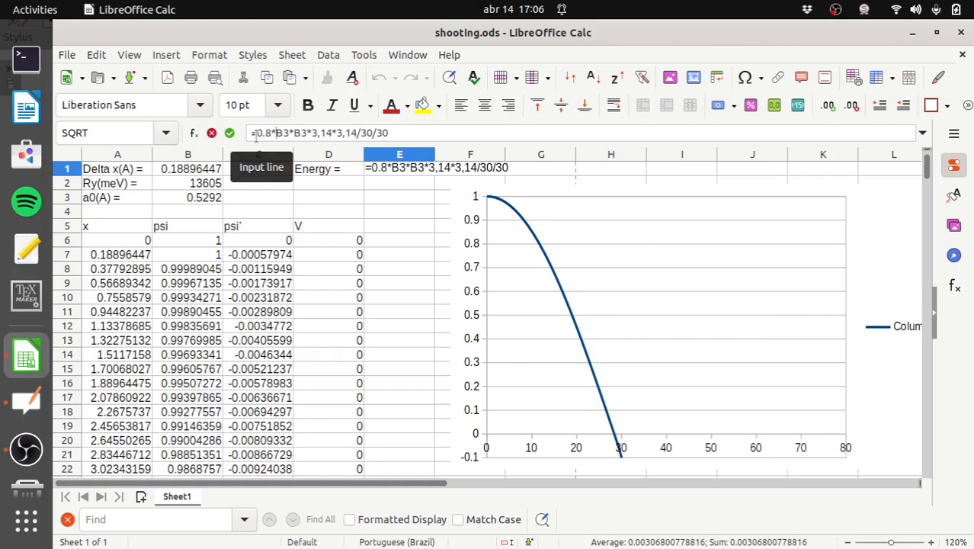
pyautogui.press('Return')
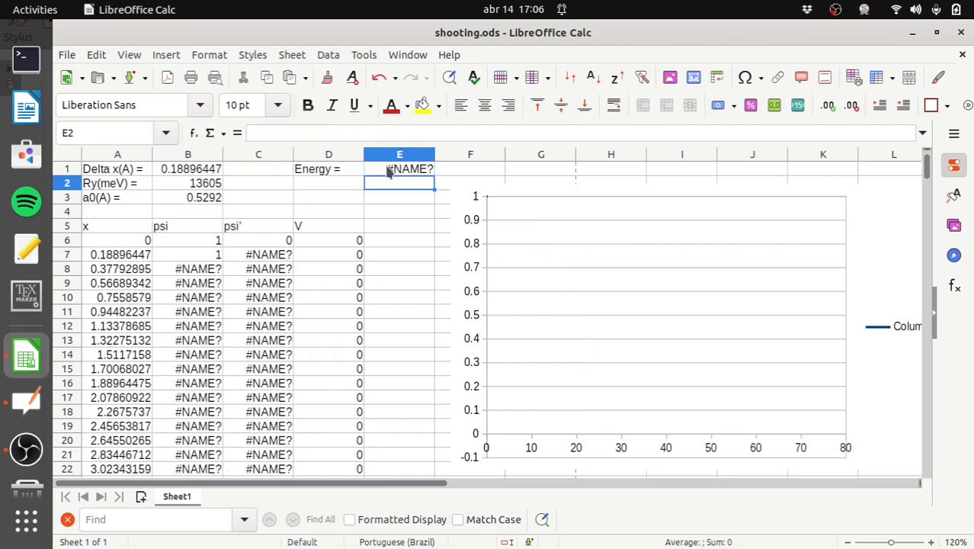
# - Correct the factor's decimal separator in E1 to a comma, giving =0,8*B3*B3*3,14*3,14/30/30
pyautogui.click(389, 170)
pyautogui.click(267, 133)
pyautogui.press('BackSpace')
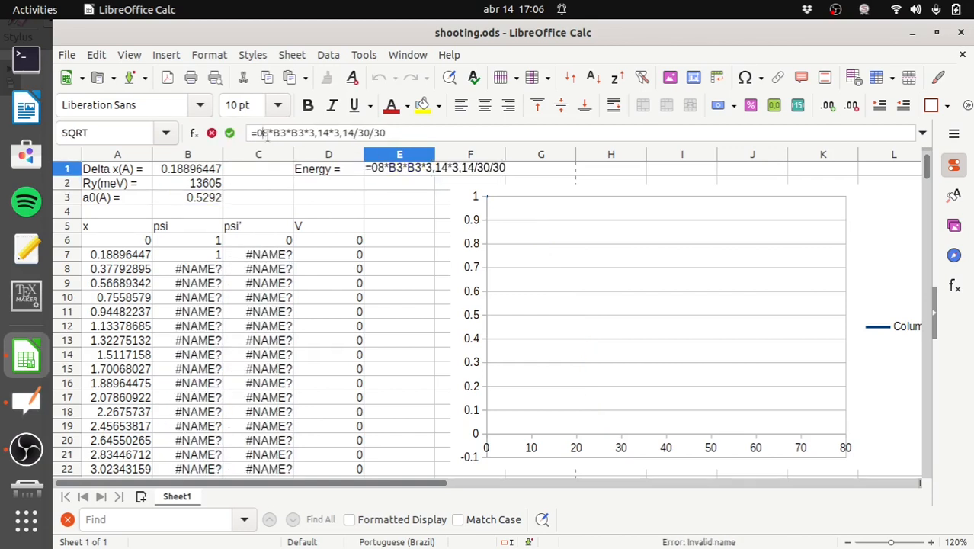
pyautogui.write(',')
pyautogui.press('Return')
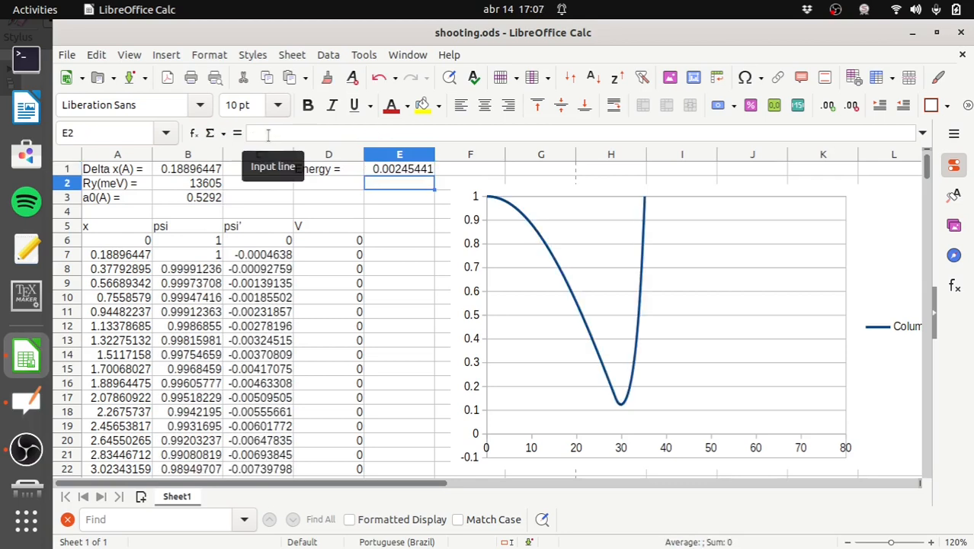
# - Raise the energy factor in E1 to 0,85, giving =0,85*B3*B3*3,14*3,14/30/30
pyautogui.click(372, 171)
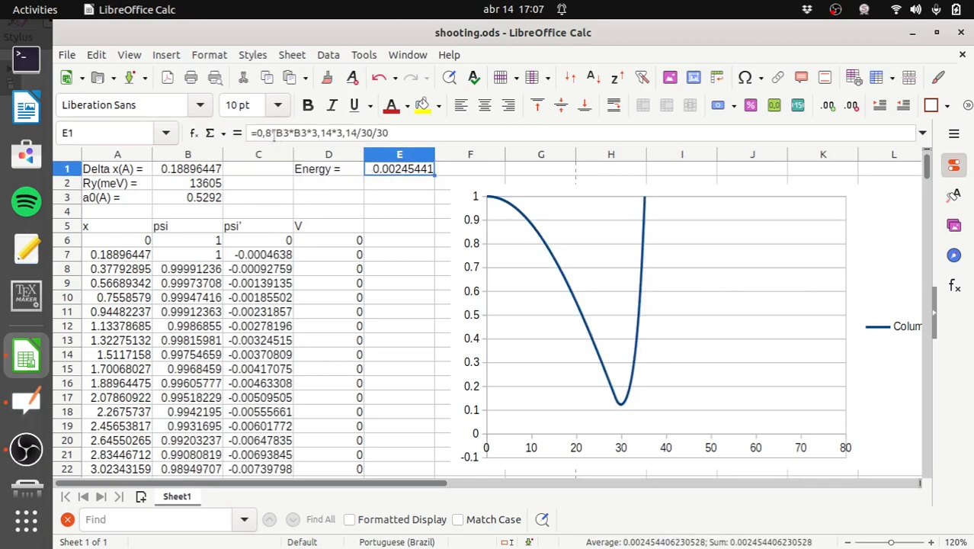
pyautogui.click(270, 134)
pyautogui.write('5')
pyautogui.press('Return')
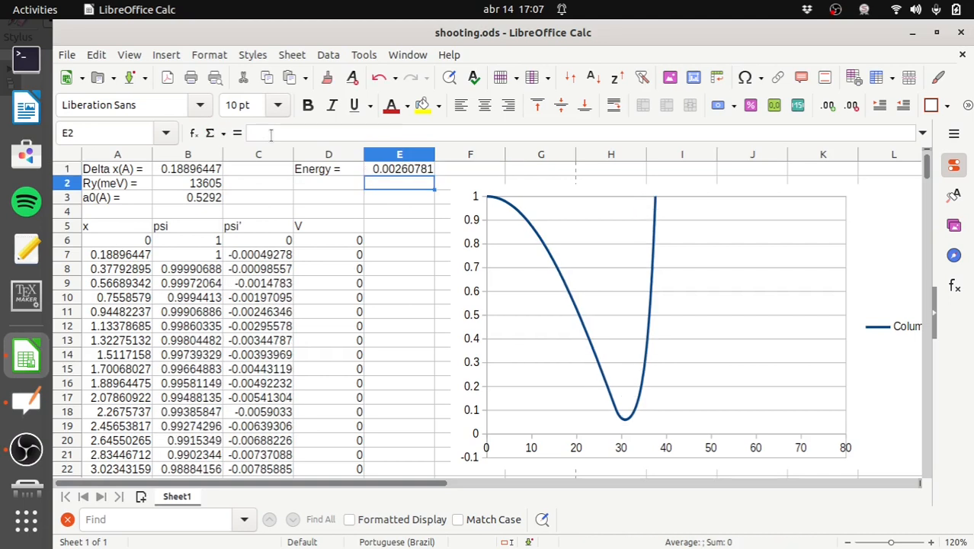
# - Raise the energy factor in E1 to 0,9, giving =0,9*B3*B3*3,14*3,14/30/30
pyautogui.click(393, 171)
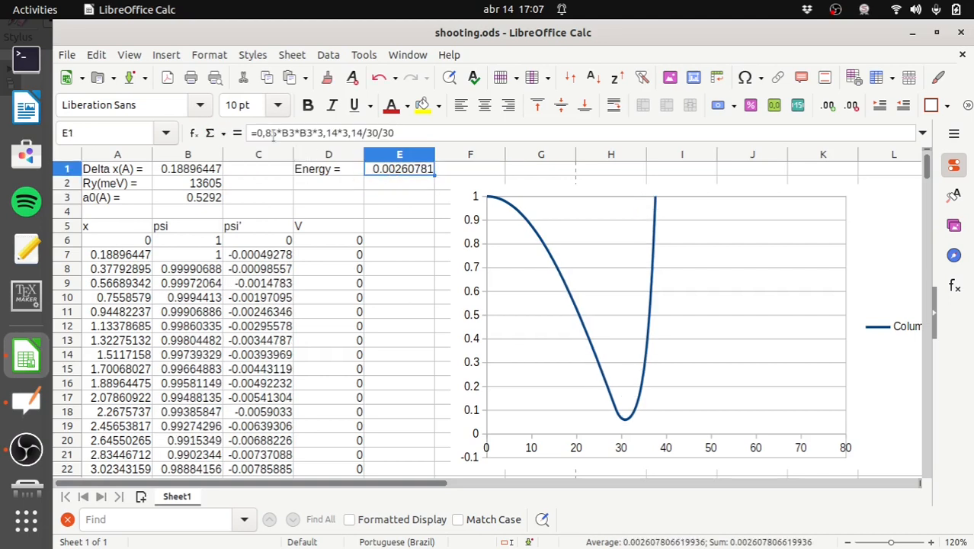
pyautogui.moveTo(275, 133); pyautogui.dragTo(265, 133)
pyautogui.write('9')
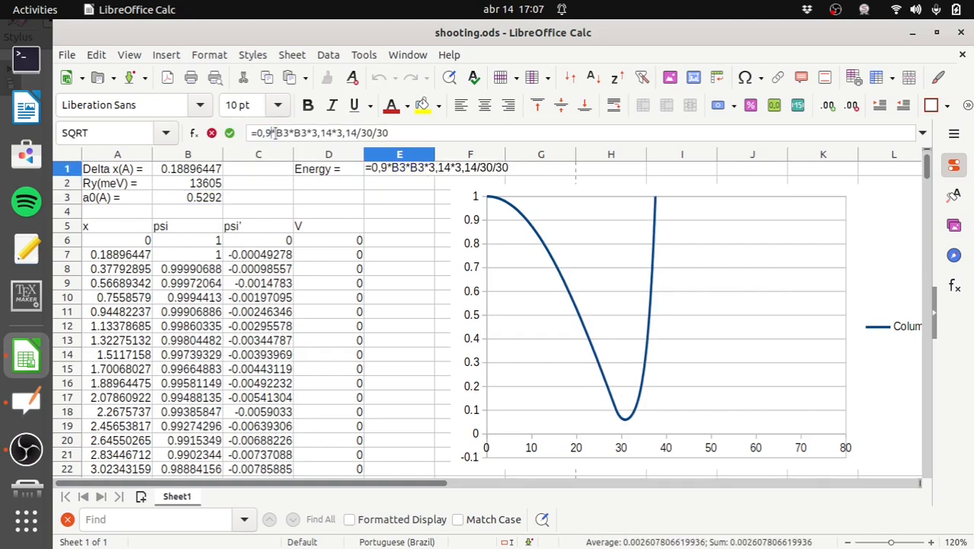
pyautogui.press('Return')
# - Lower the energy factor in E1 to 0,89, giving =0,89*B3*B3*3,14*3,14/30/30
pyautogui.click(405, 169)
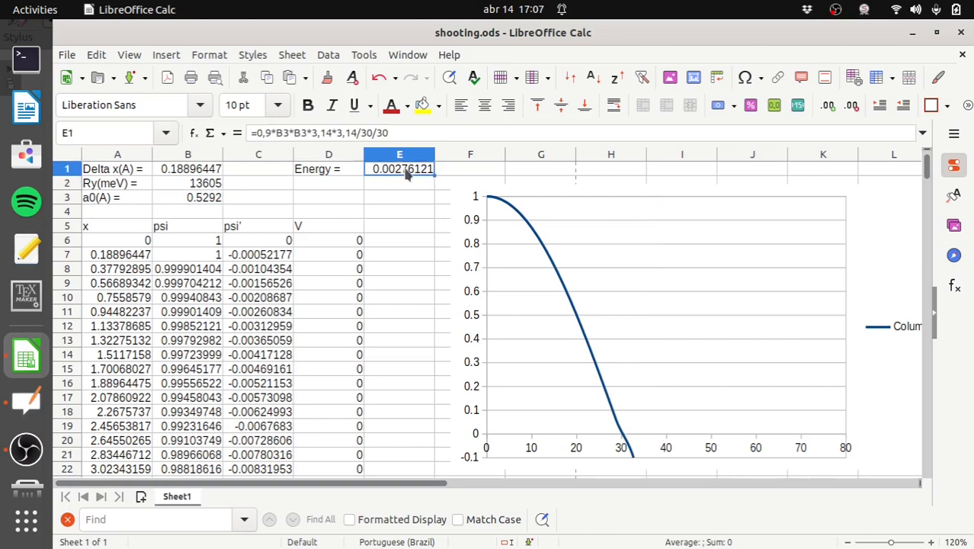
pyautogui.click(261, 133)
pyautogui.write('8')
pyautogui.press('Return')
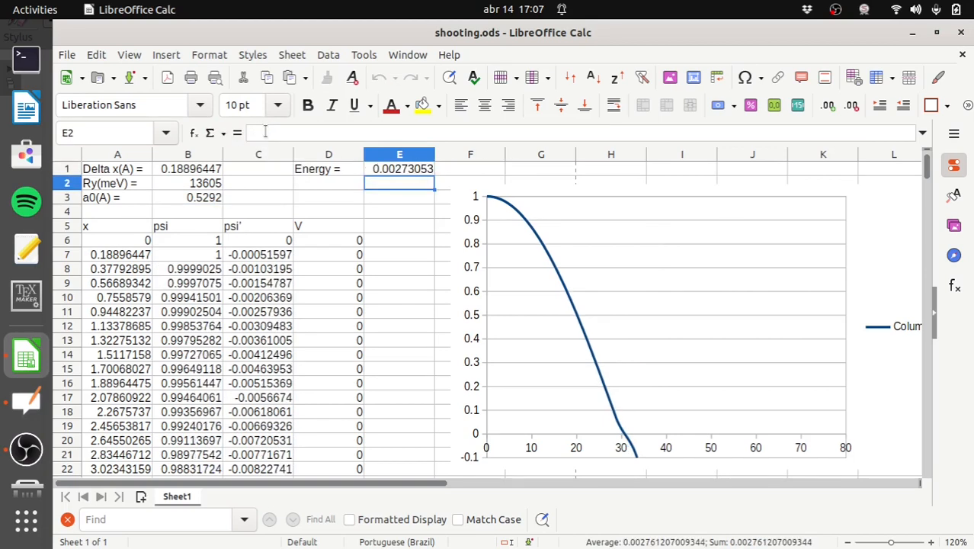
# - Lower the energy factor in E1 to 0,88, giving =0,88*B3*B3*3,14*3,14/30/30
pyautogui.click(398, 170)
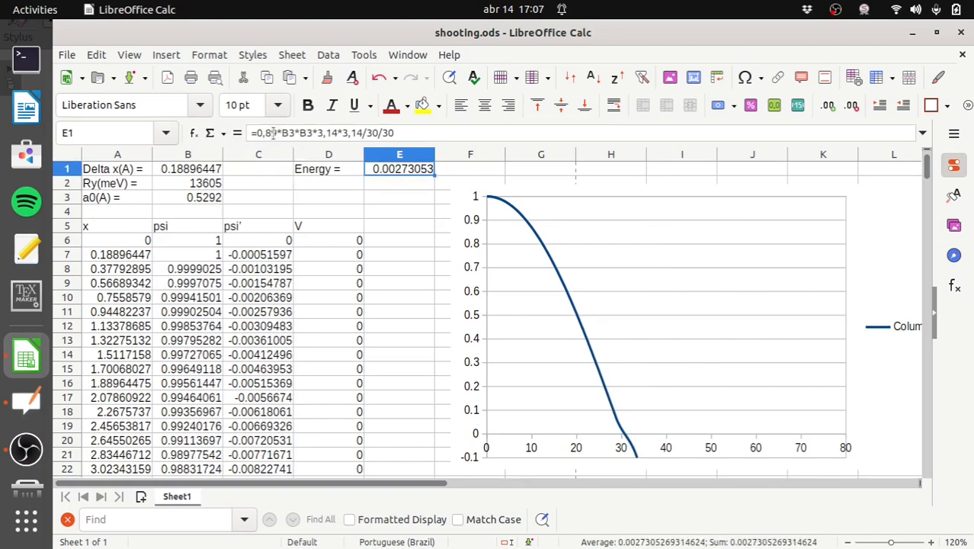
pyautogui.click(273, 132)
pyautogui.press('BackSpace')
pyautogui.write('8')
pyautogui.press('Return')
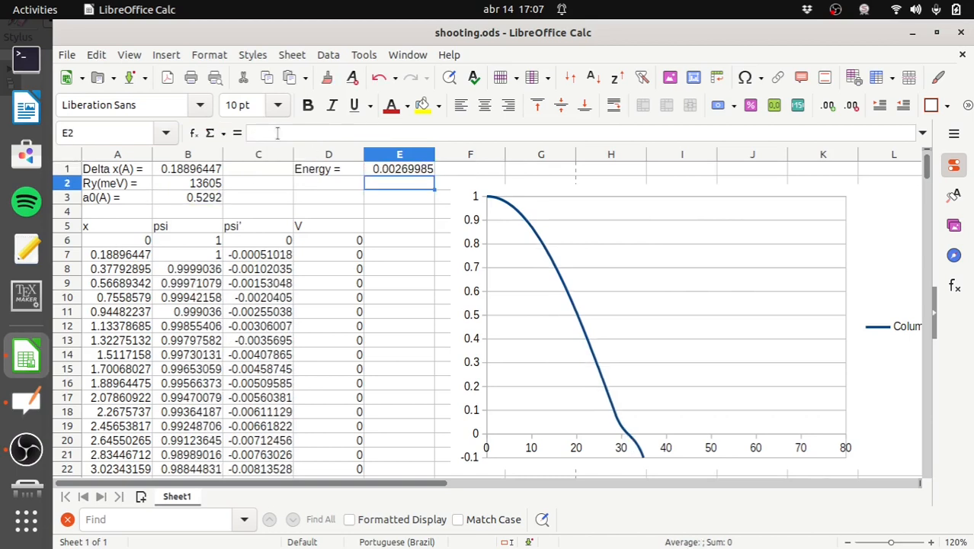
# - Lower the energy factor in E1 to 0,87, giving =0,87*B3*B3*3,14*3,14/30/30
pyautogui.click(423, 171)
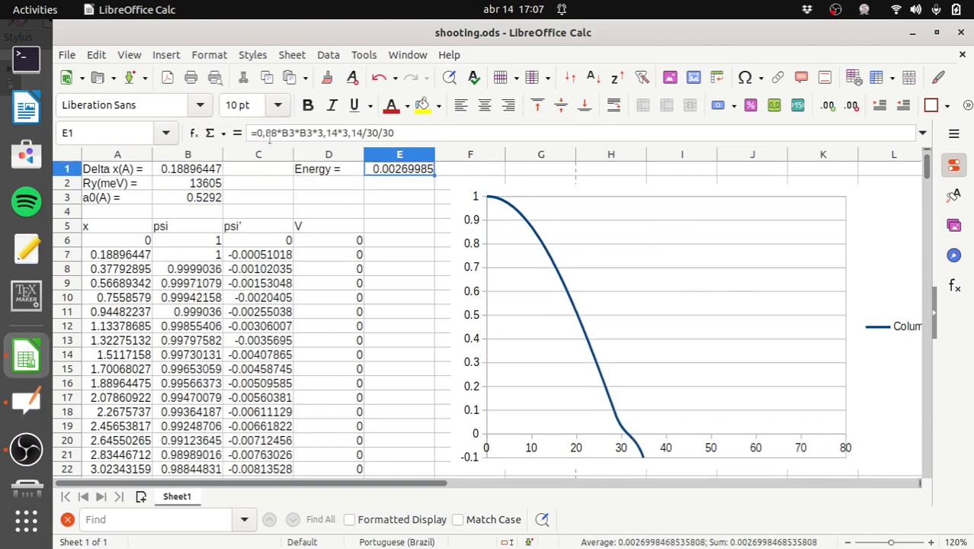
pyautogui.moveTo(272, 133); pyautogui.dragTo(277, 132)
pyautogui.press('Return')
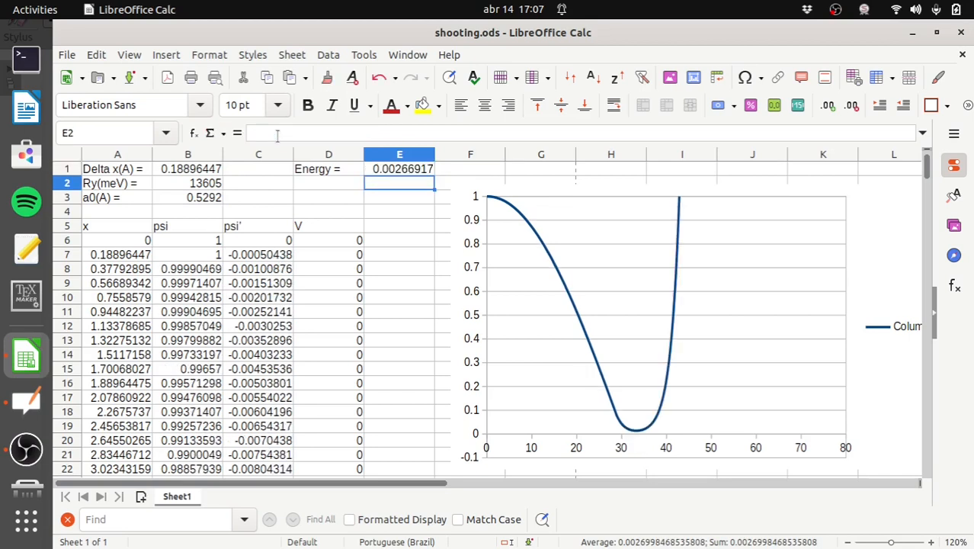
# - Change both well-width divisors in E1 to 31, giving =0,87*B3*B3*3,14*3,14/31/31
pyautogui.click(389, 173)
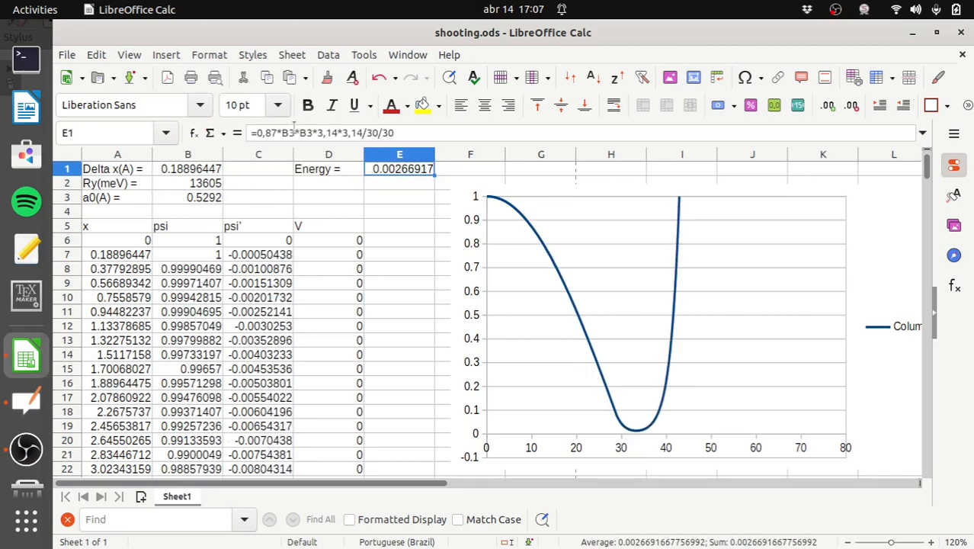
pyautogui.moveTo(282, 134); pyautogui.dragTo(394, 134)
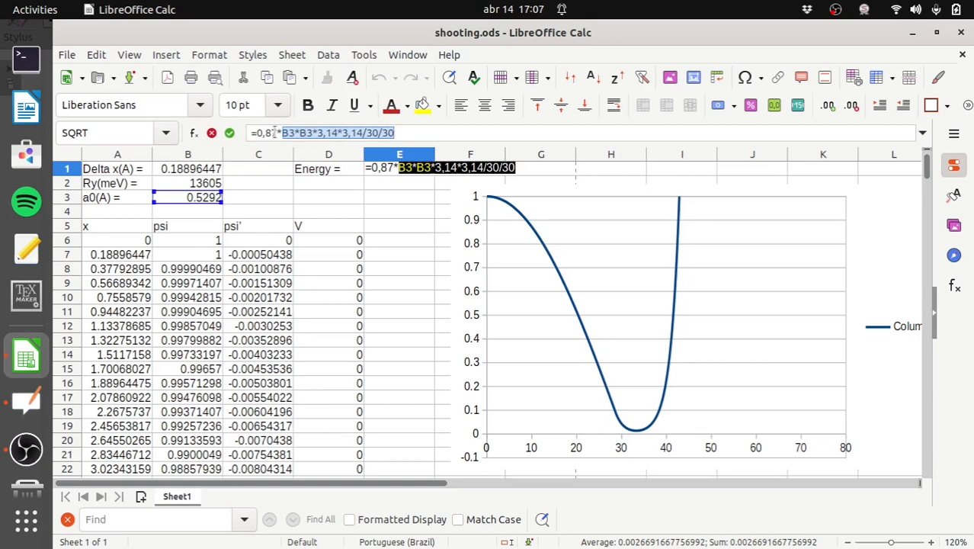
pyautogui.moveTo(276, 133); pyautogui.dragTo(258, 133)
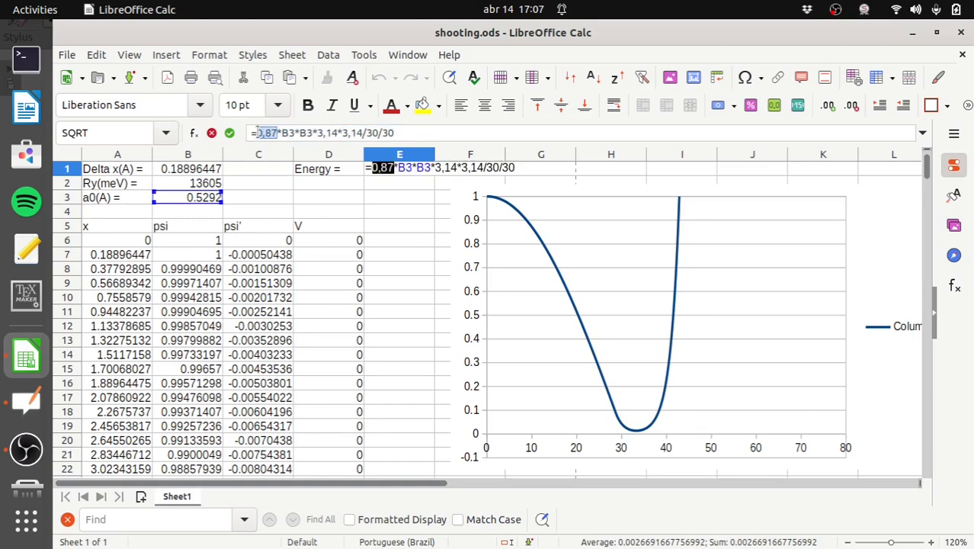
pyautogui.click(258, 133)
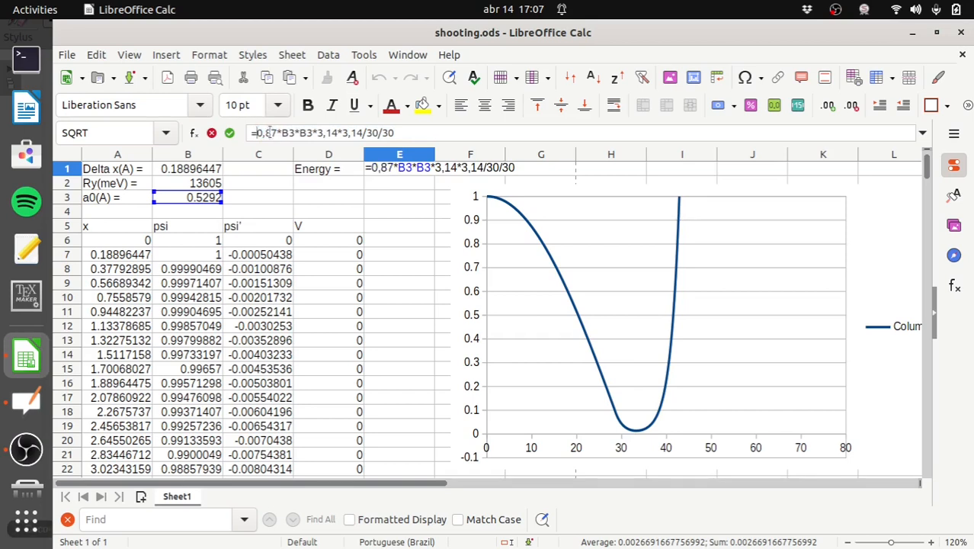
pyautogui.moveTo(256, 132); pyautogui.dragTo(276, 134)
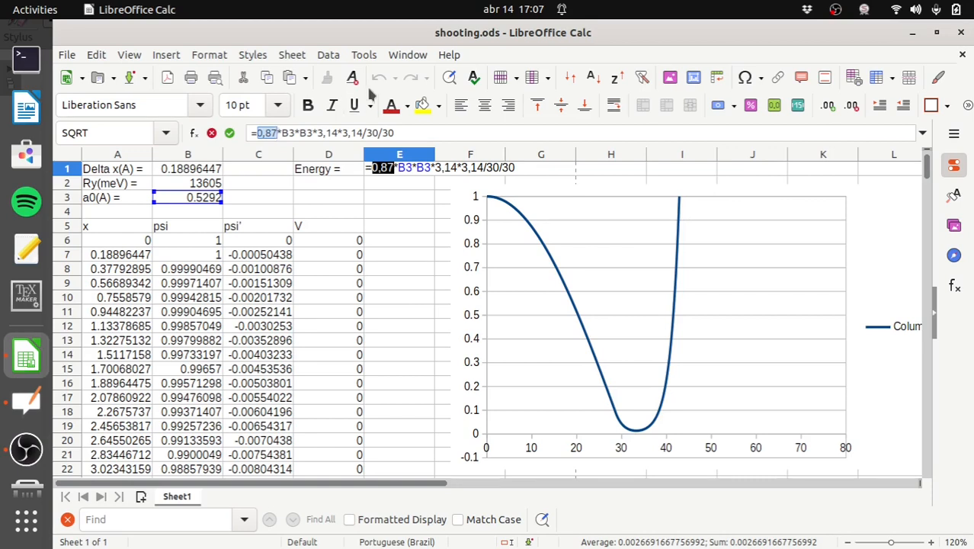
pyautogui.click(363, 133)
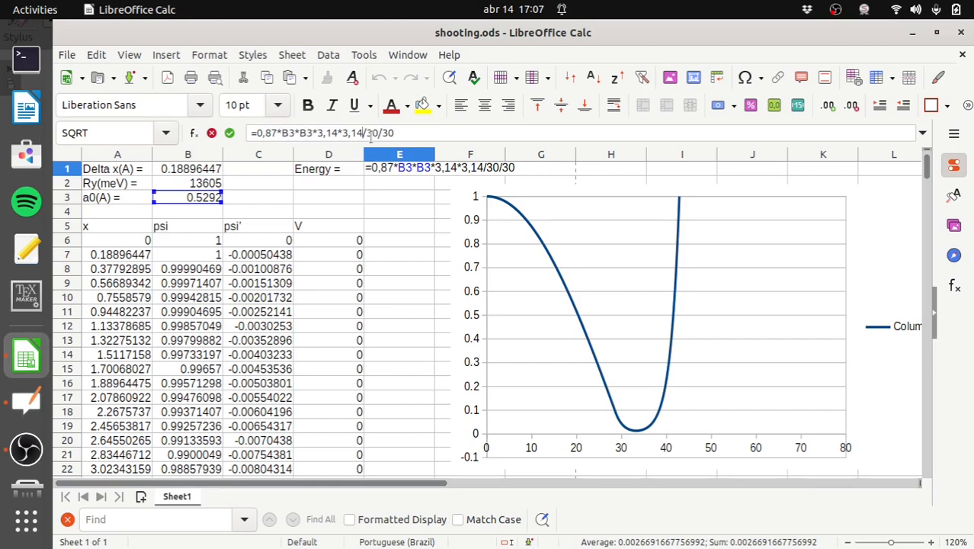
pyautogui.moveTo(372, 133); pyautogui.dragTo(376, 134)
pyautogui.write('1')
pyautogui.press('Right')
pyautogui.press('Right')
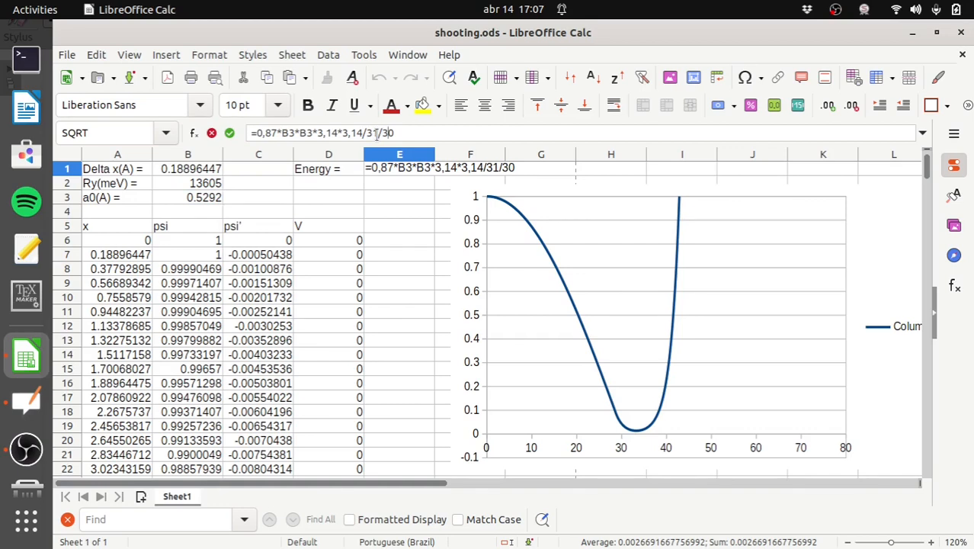
pyautogui.hotkey('shift', 'Right')
pyautogui.write('1')
pyautogui.press('Return')
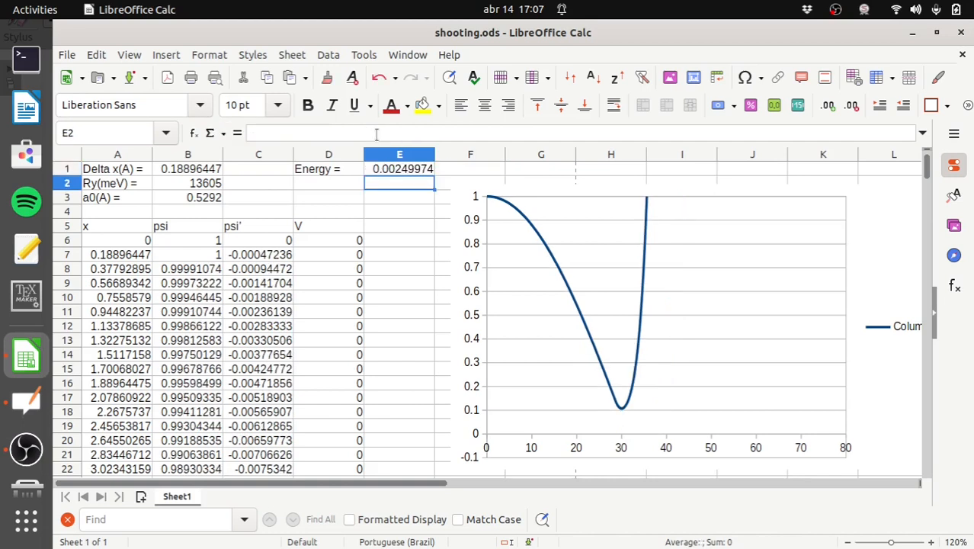
# - Raise the energy factor in E1 to 0,9, giving =0,9*B3*B3*3,14*3,14/31/31
pyautogui.click(381, 170)
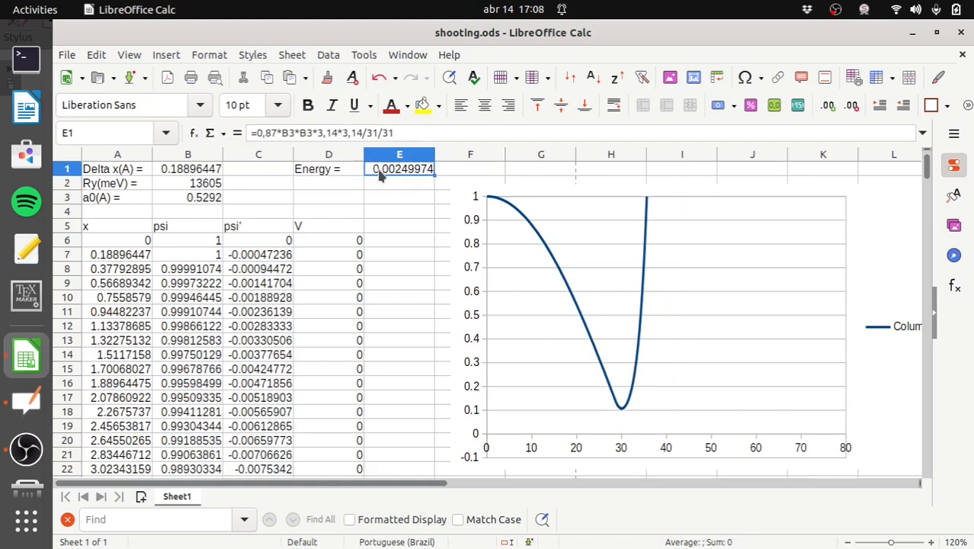
pyautogui.click(274, 134)
pyautogui.press('BackSpace')
pyautogui.press('BackSpace')
pyautogui.write('9')
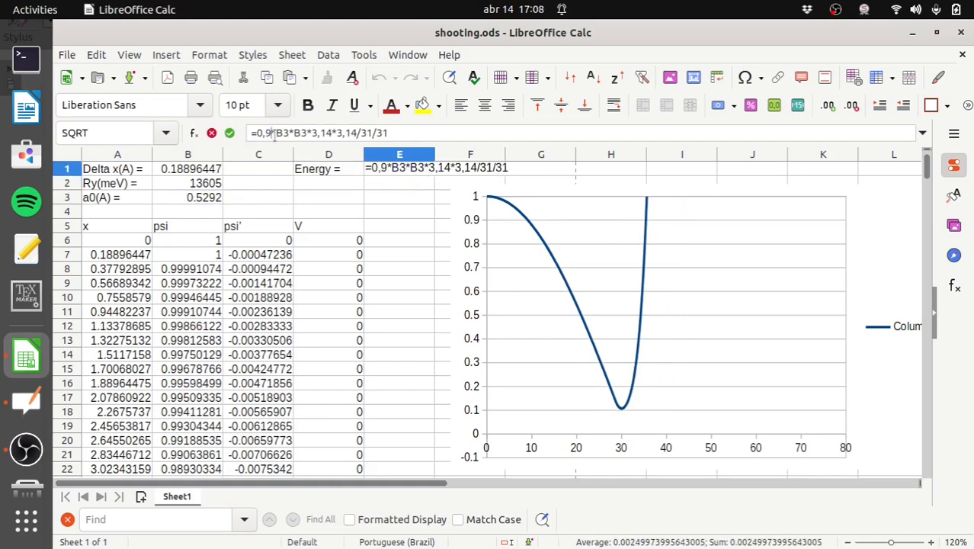
pyautogui.press('Return')
# - Raise the energy factor in E1 to 0,92, giving =0,92*B3*B3*3,14*3,14/31/31
pyautogui.click(411, 168)
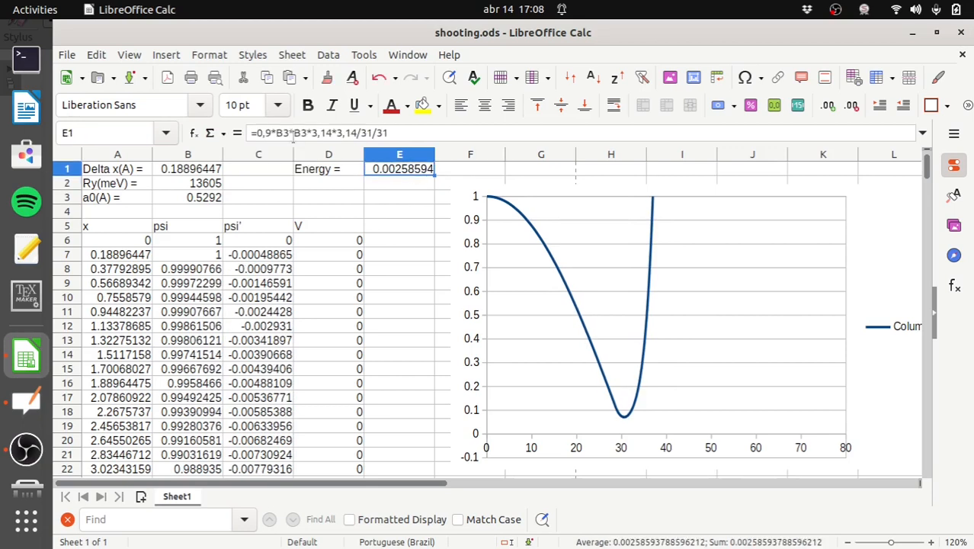
pyautogui.click(272, 133)
pyautogui.write('2')
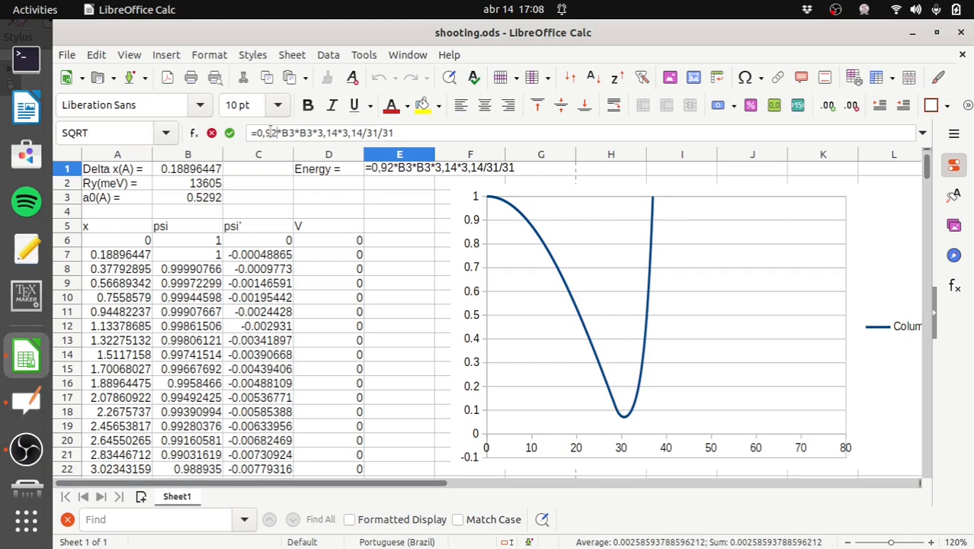
pyautogui.press('Return')
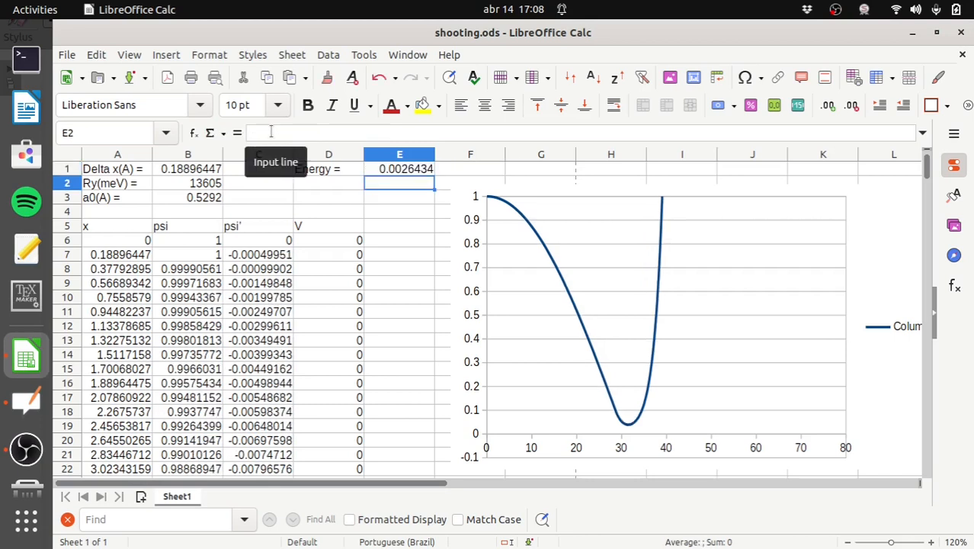
# - Raise the energy factor in E1 to 0,95, giving =0,95*B3*B3*3,14*3,14/31/31
pyautogui.click(390, 173)
pyautogui.click(279, 133)
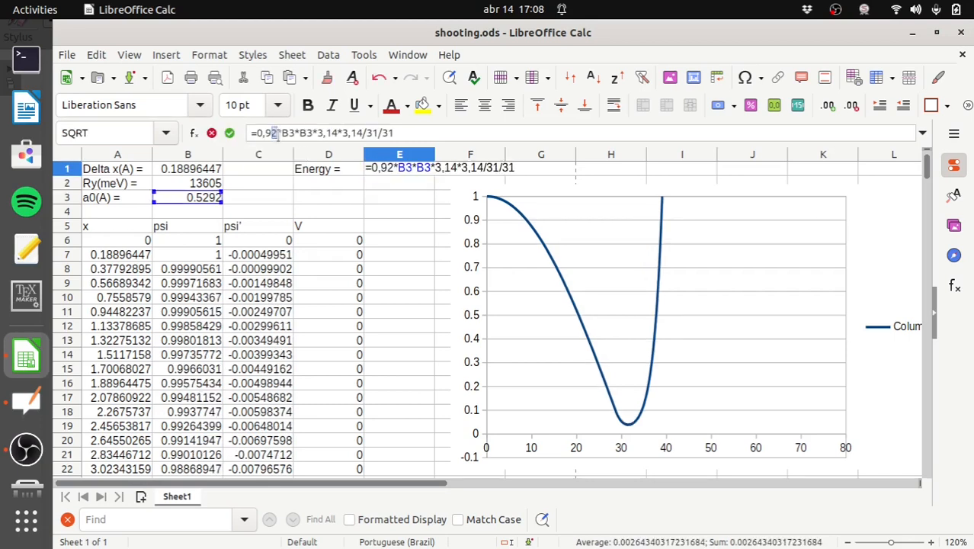
pyautogui.press('BackSpace')
pyautogui.write('5')
pyautogui.press('Return')
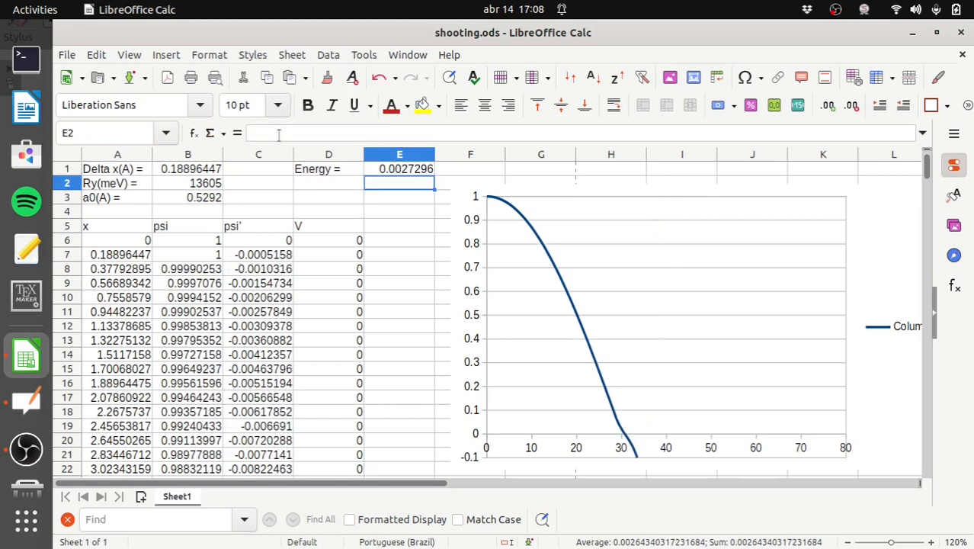
# - Lower the energy factor in E1 to 0,93, giving =0,93*B3*B3*3,14*3,14/31/31
pyautogui.click(371, 172)
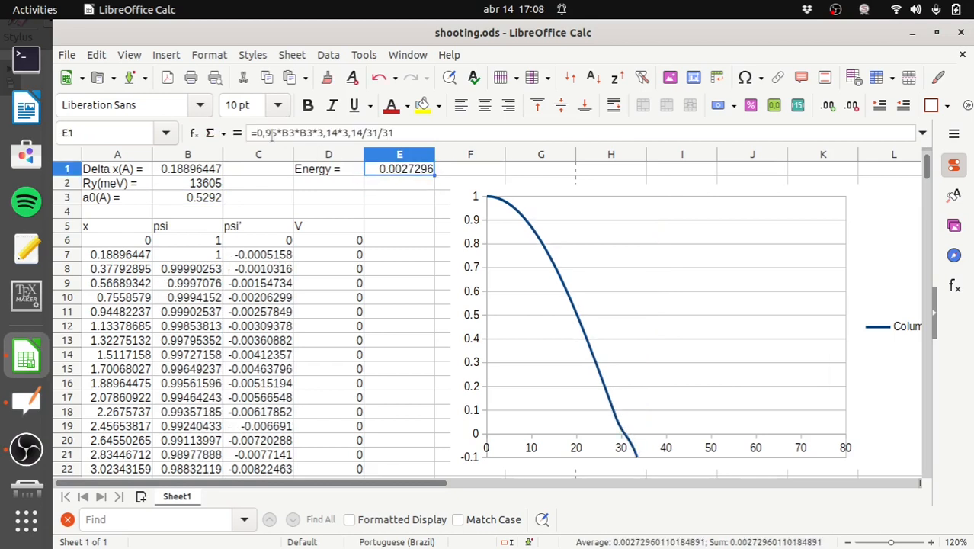
pyautogui.click(279, 133)
pyautogui.press('BackSpace')
pyautogui.write('3')
pyautogui.press('Return')
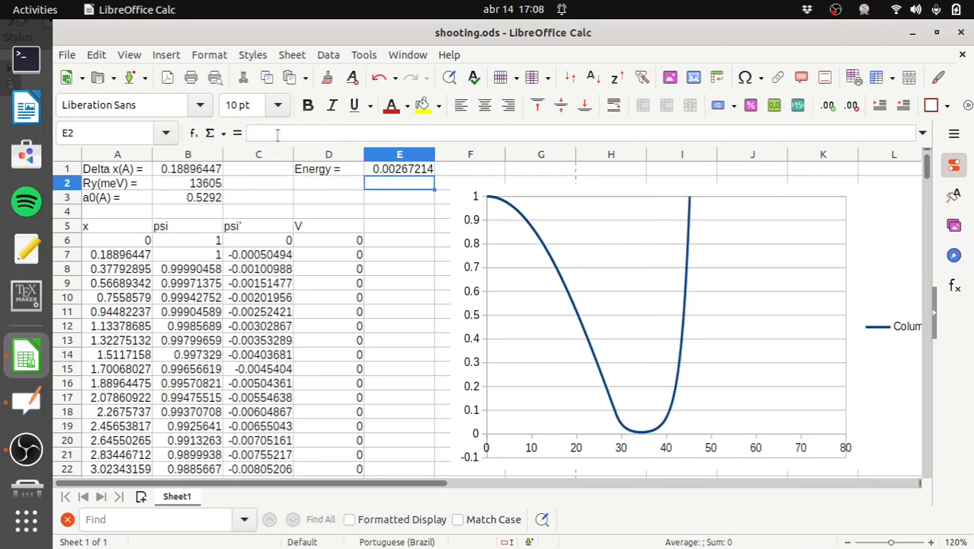
pyautogui.click(377, 173)
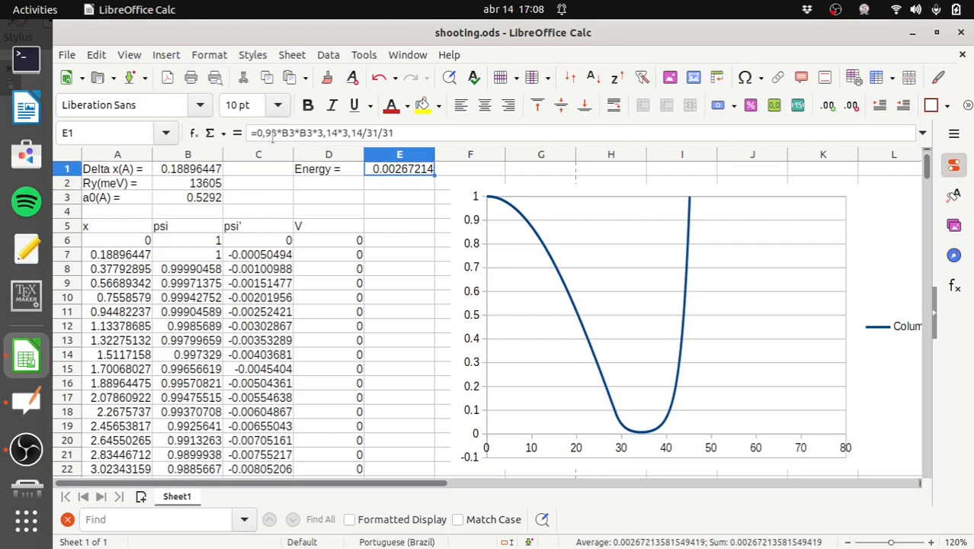
pyautogui.moveTo(276, 133); pyautogui.dragTo(258, 132)
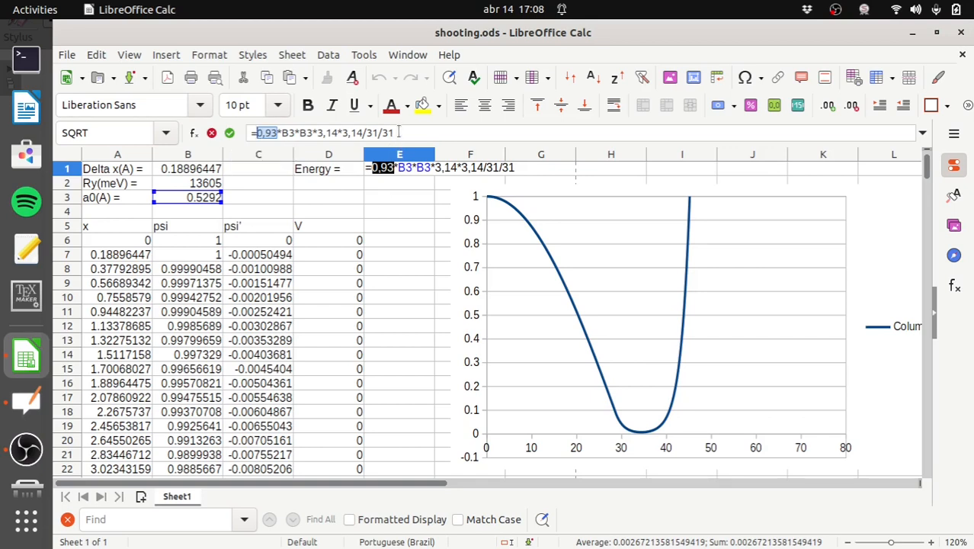
pyautogui.moveTo(398, 134); pyautogui.dragTo(257, 134)
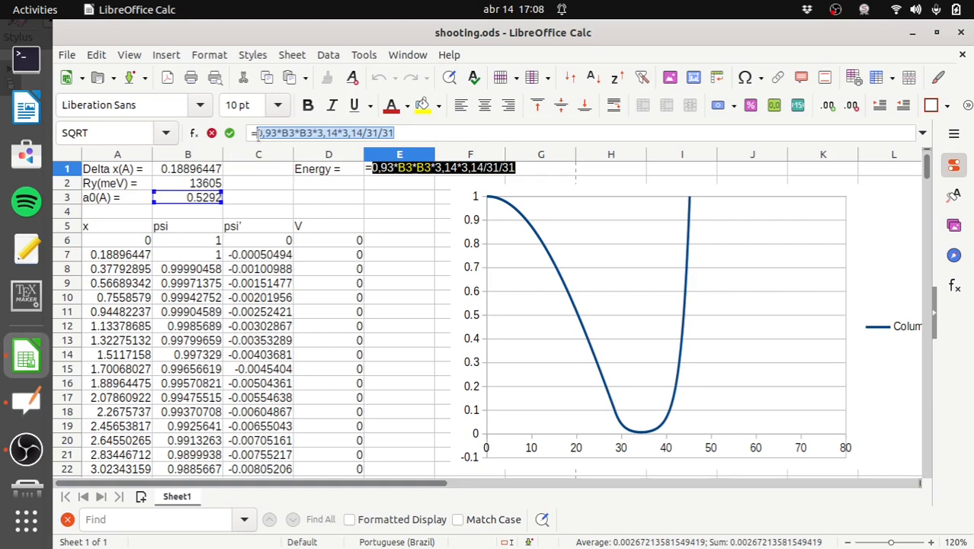
pyautogui.click(379, 189)
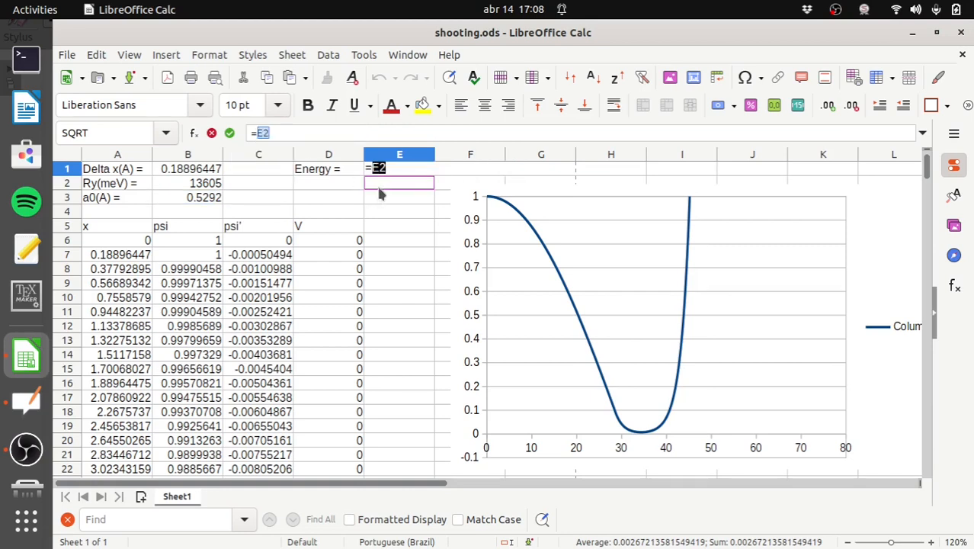
pyautogui.hotkey('ctrl', 'z')
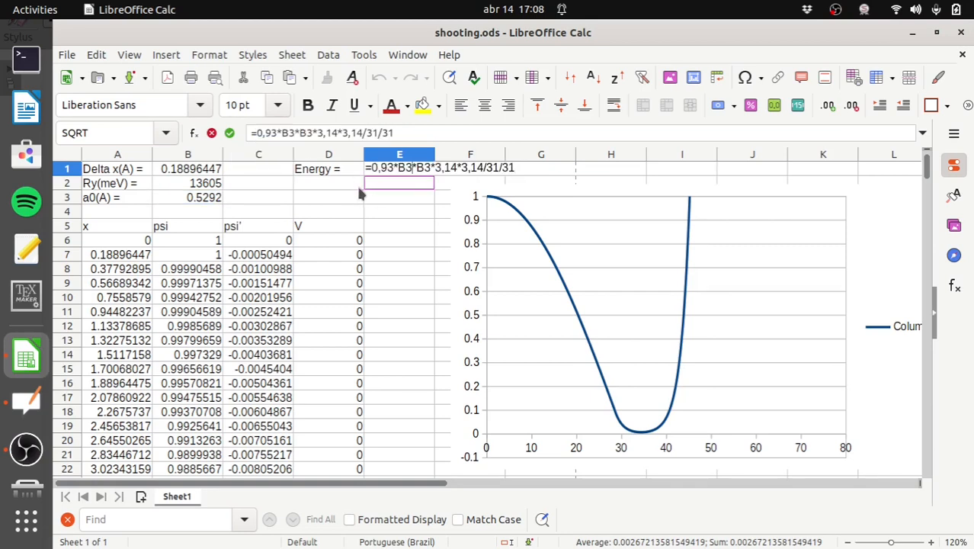
# - Undo the infinite-well trials to restore the earlier energy formula =36,3721515/B2 in E1
pyautogui.click(358, 186)
pyautogui.click(433, 134)
pyautogui.press('BackSpace')
pyautogui.press('BackSpace')
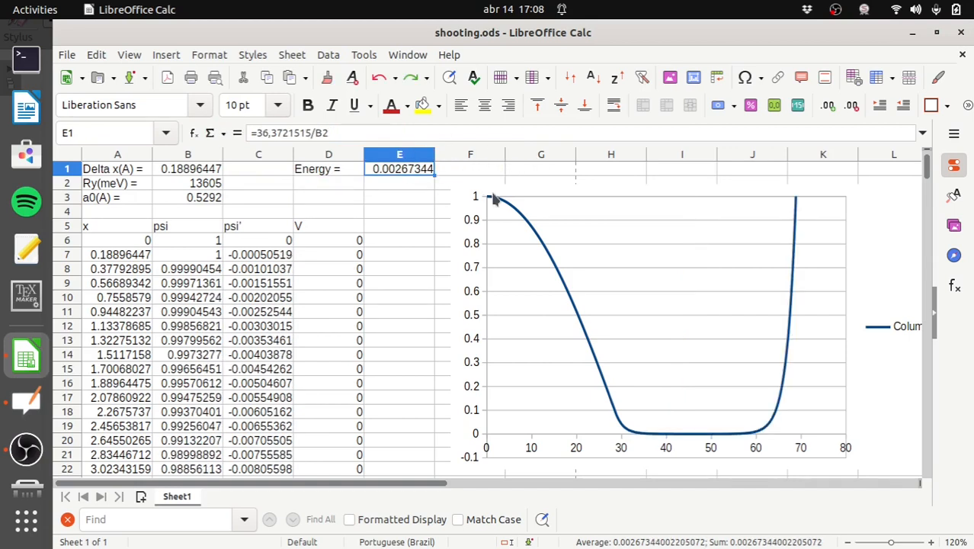
pyautogui.press('Return')
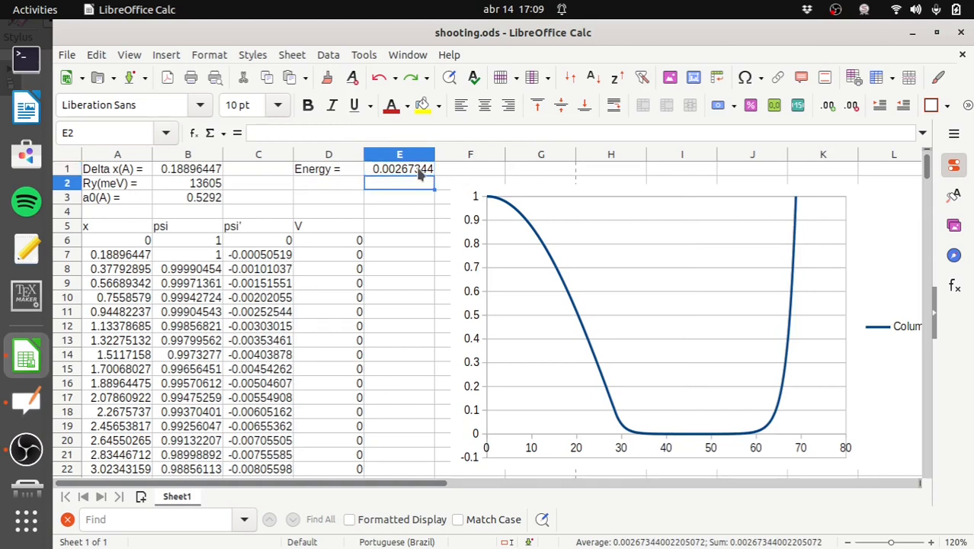
# - Replace the energy numerator in E1 with 327,33, giving =327,33/B2
pyautogui.click(420, 174)
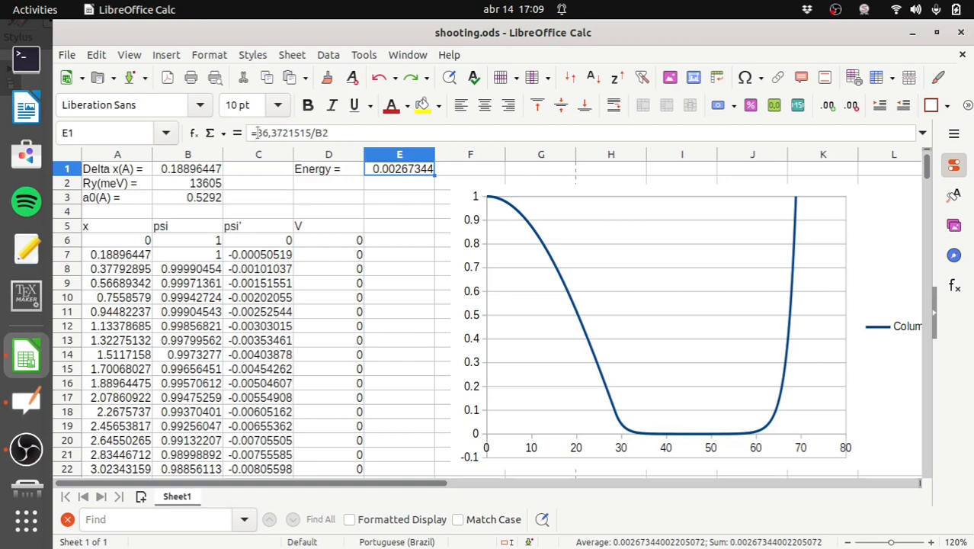
pyautogui.moveTo(256, 133); pyautogui.dragTo(267, 133)
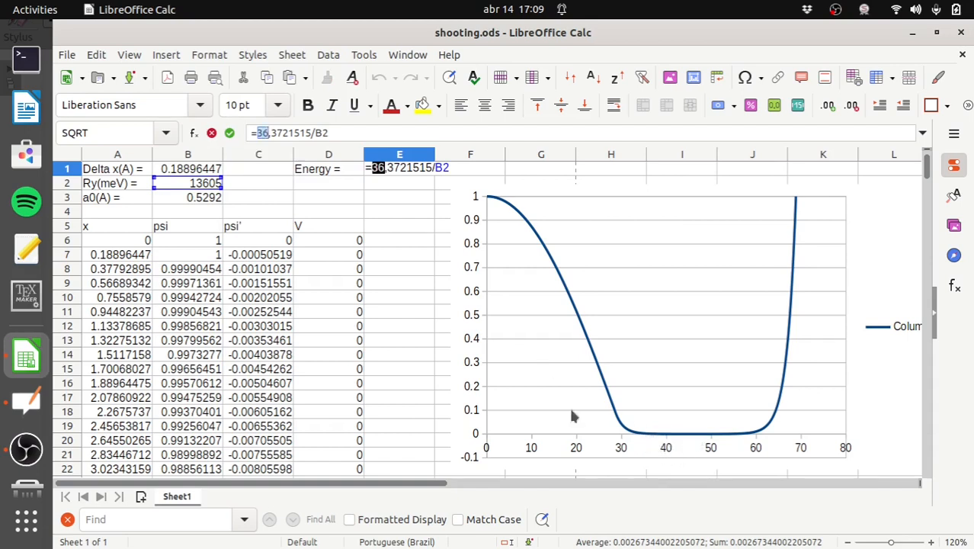
pyautogui.click(277, 133)
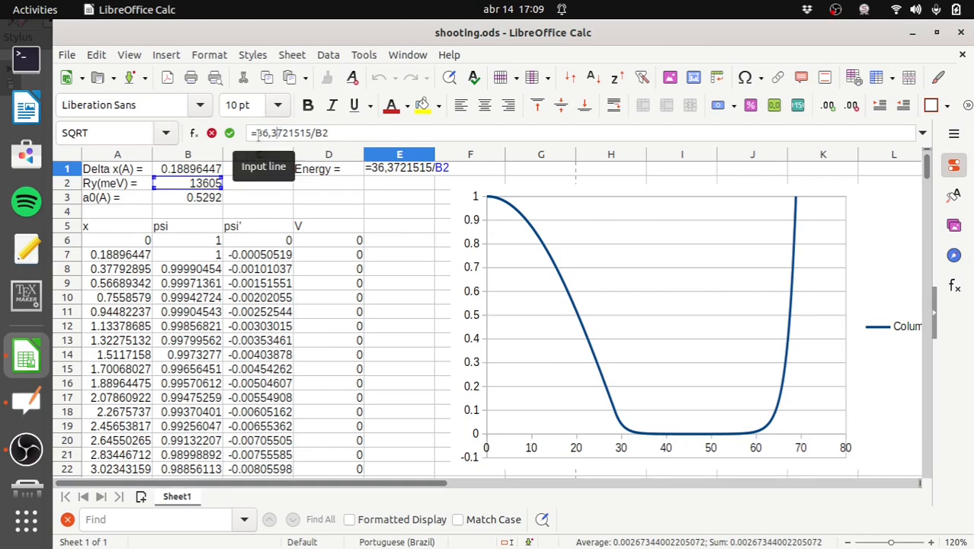
pyautogui.moveTo(256, 133); pyautogui.dragTo(310, 136)
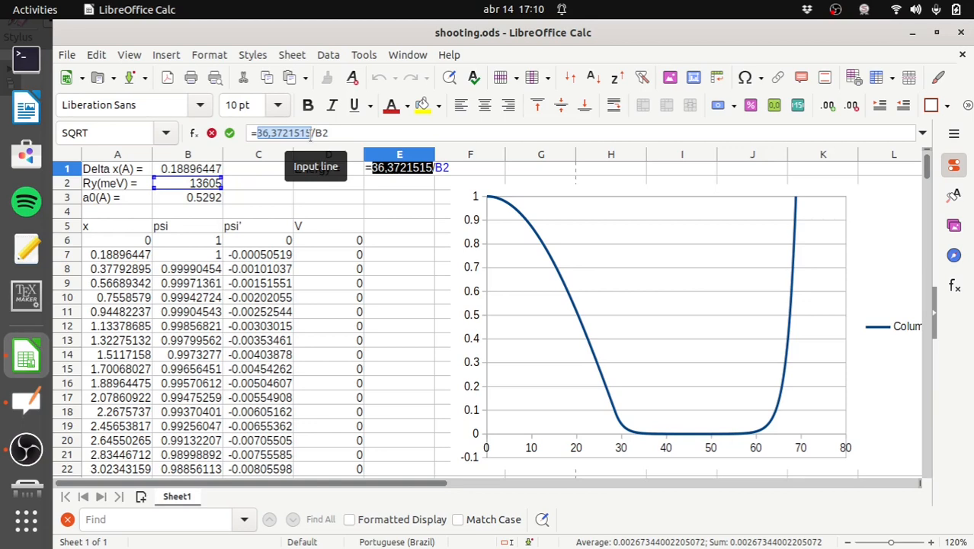
pyautogui.click(260, 133)
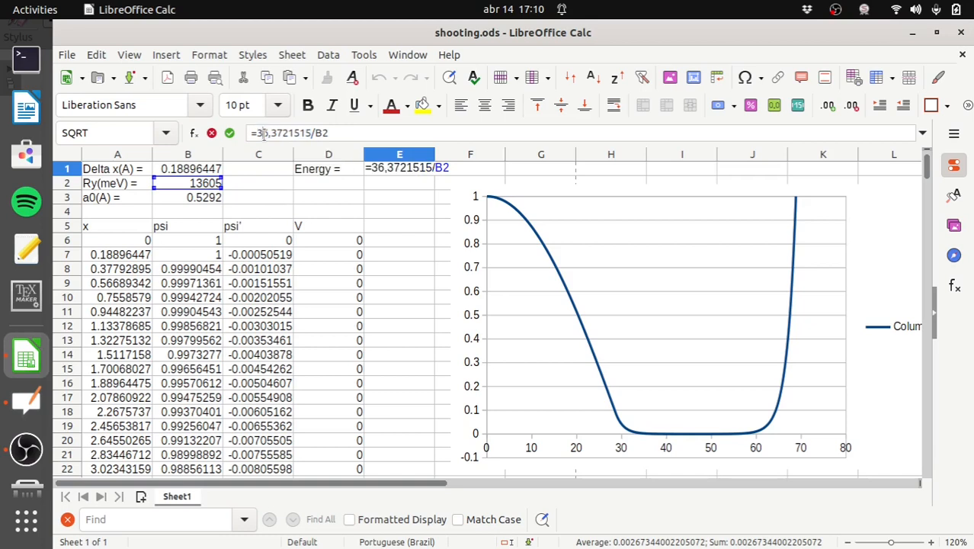
pyautogui.moveTo(260, 134); pyautogui.dragTo(309, 135)
pyautogui.write('327,33')
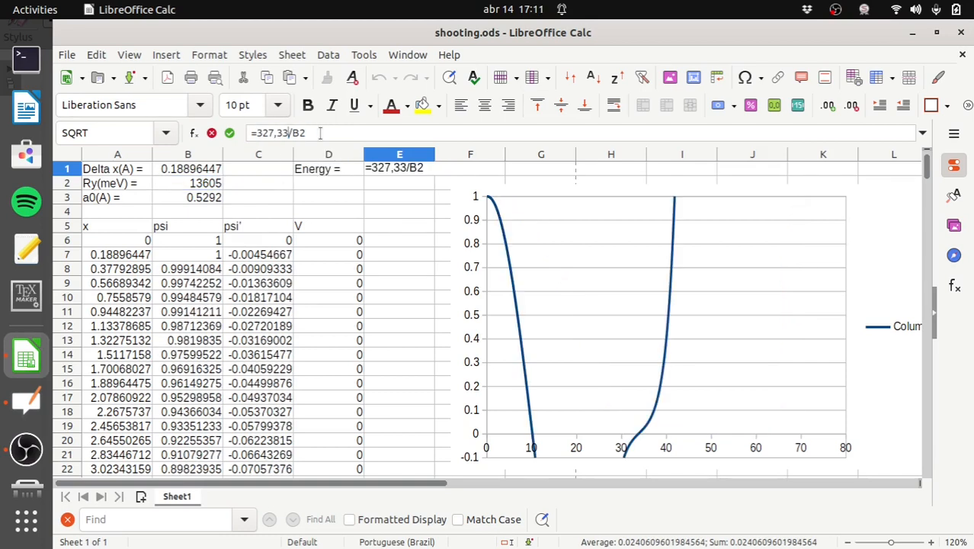
pyautogui.press('Return')
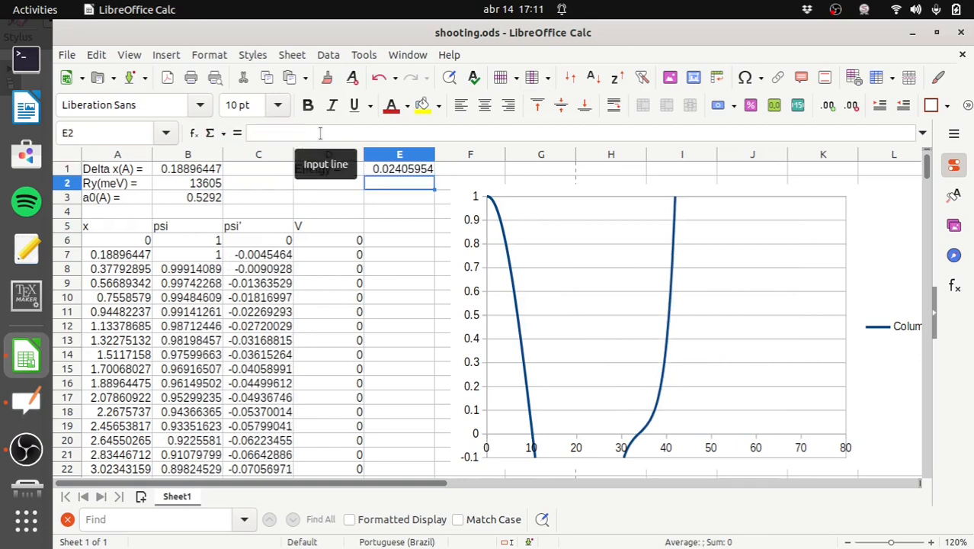
# - Lower the energy numerator in E1 to 325, giving =325/B2
pyautogui.click(393, 169)
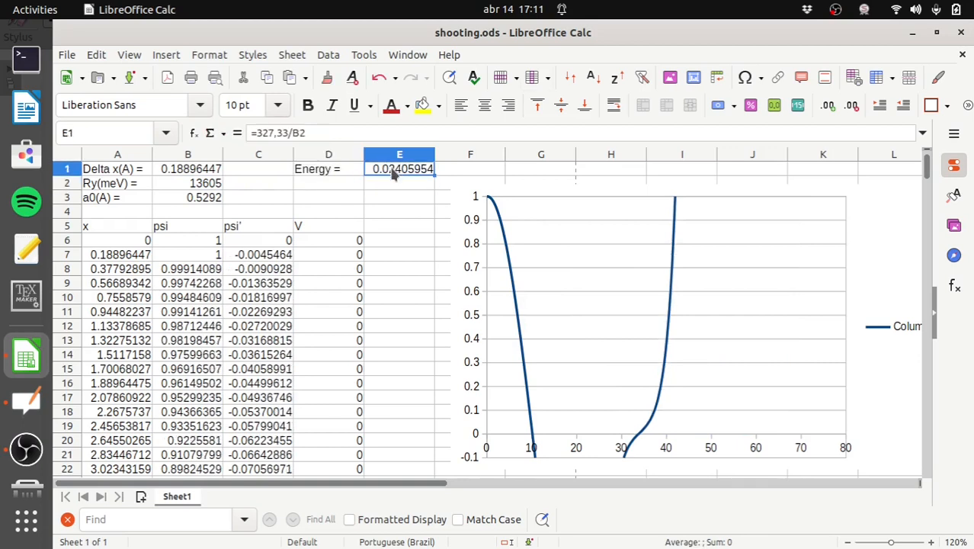
pyautogui.click(303, 133)
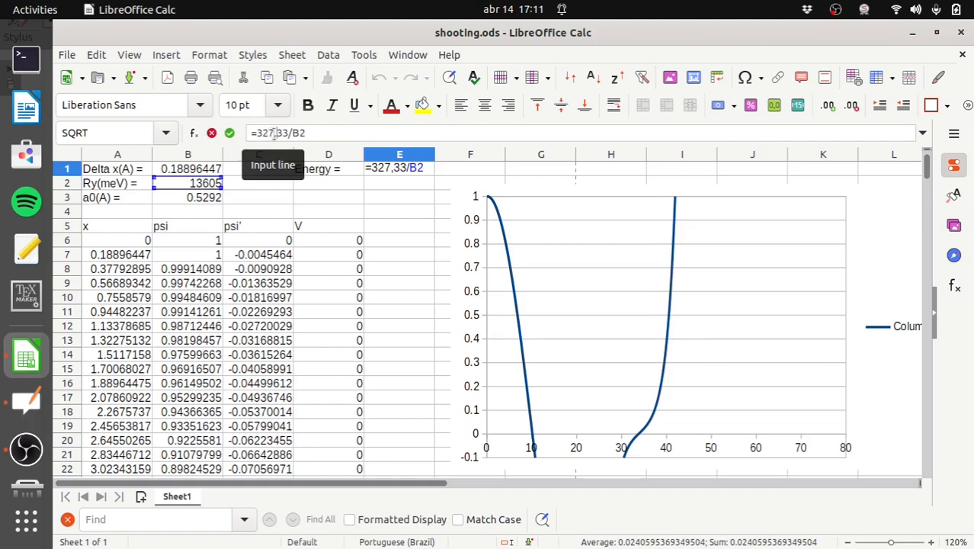
pyautogui.moveTo(269, 133); pyautogui.dragTo(273, 133)
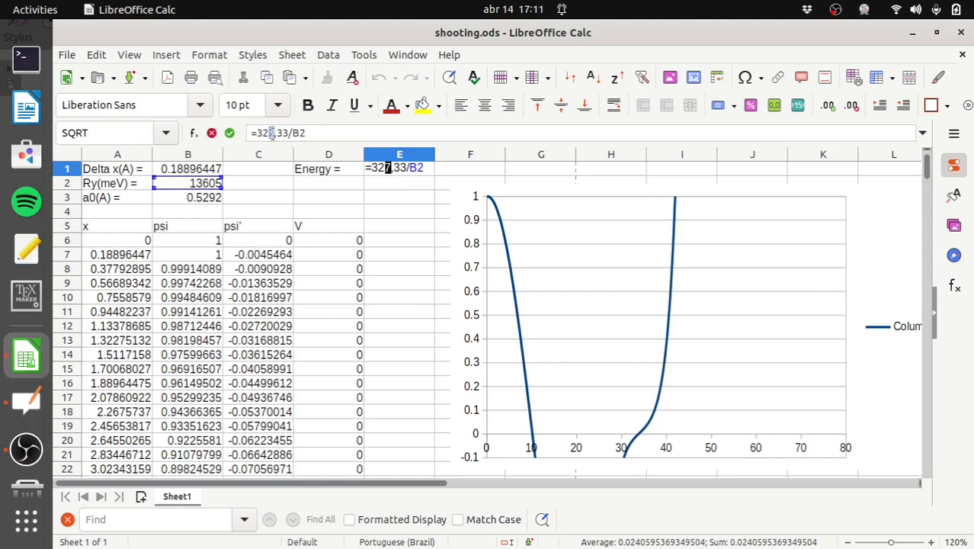
pyautogui.hotkey('shift', 'Right')
pyautogui.hotkey('shift', 'Right')
pyautogui.hotkey('shift', 'Right')
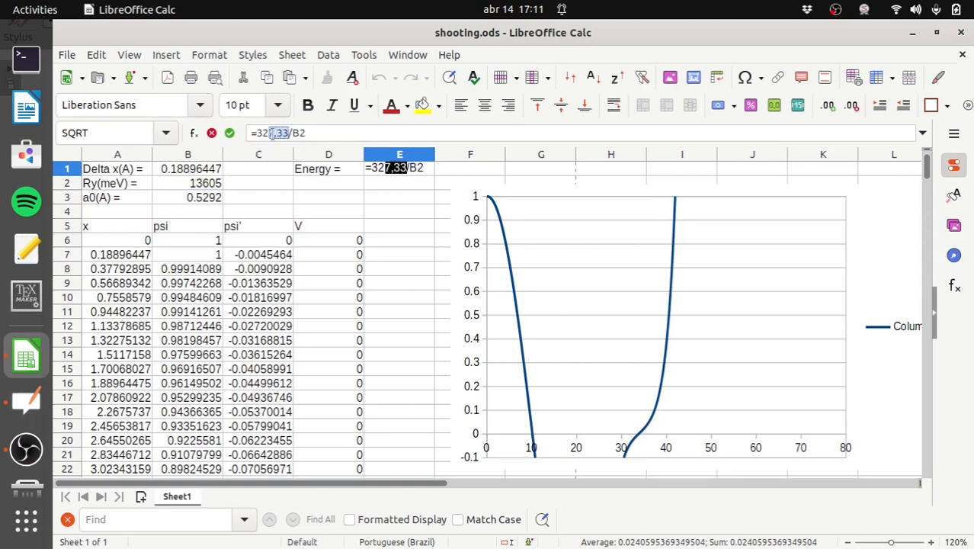
pyautogui.write('5')
pyautogui.press('Return')
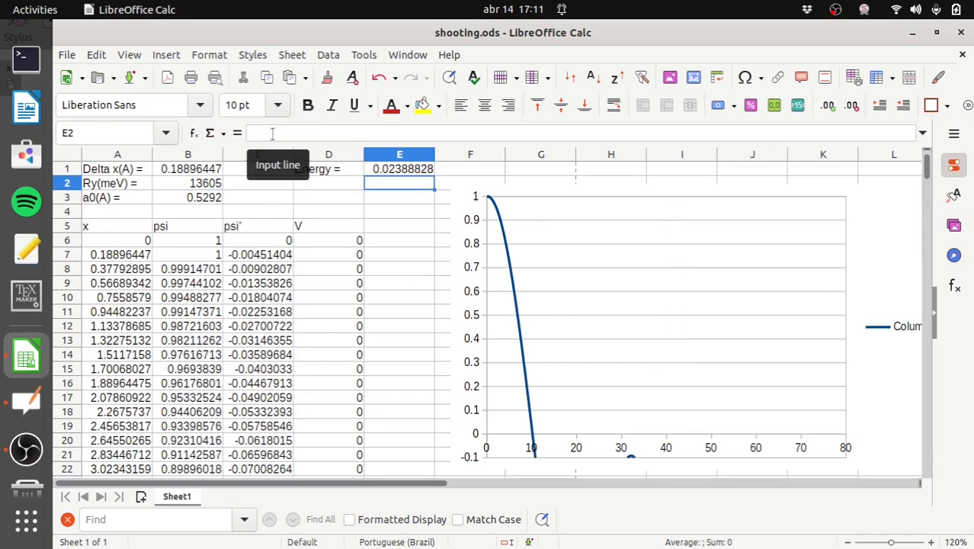
# - Raise the energy numerator in E1 to 326, giving =326/B2
pyautogui.press('Up')
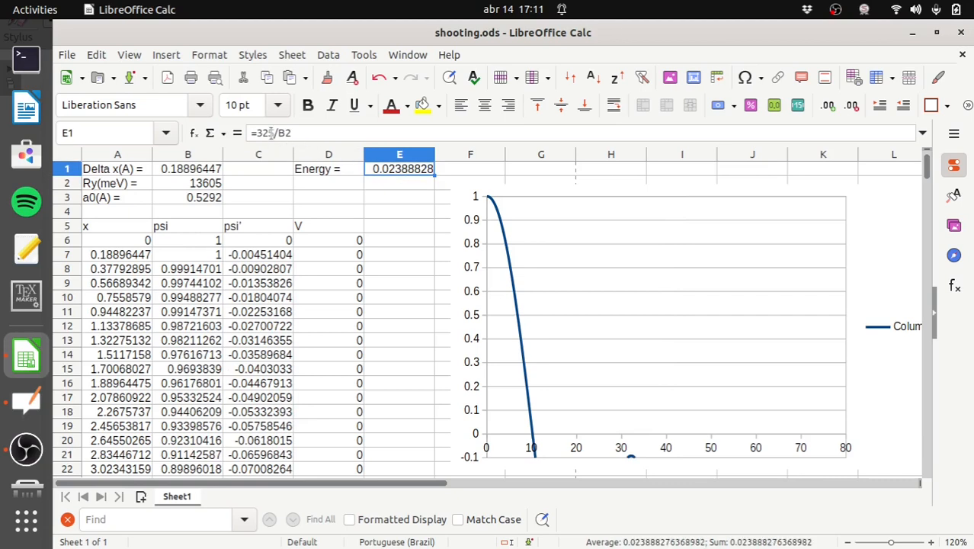
pyautogui.click(271, 132)
pyautogui.hotkey('shift', 'Right')
pyautogui.write('6')
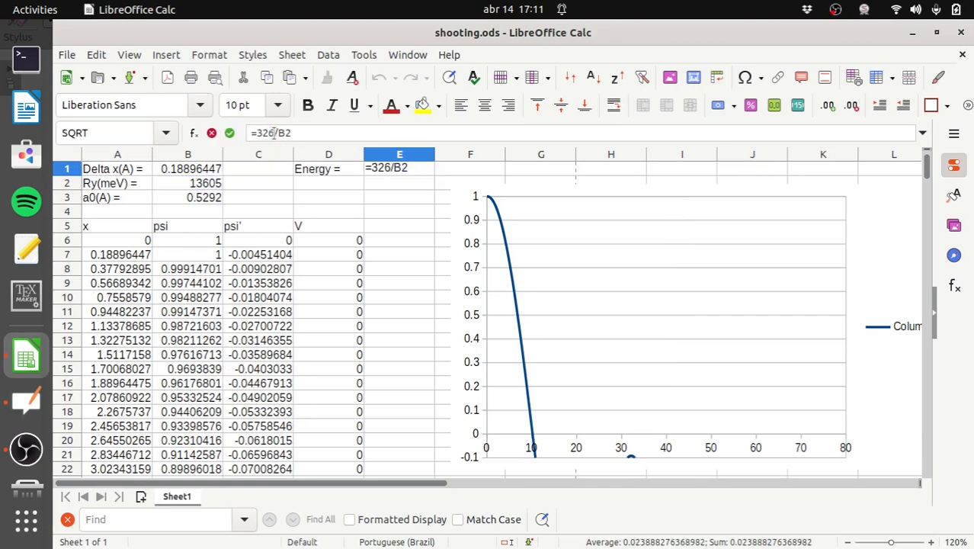
pyautogui.press('Return')
# - Raise the energy numerator in E1 to 327, giving =327/B2
pyautogui.press('Up')
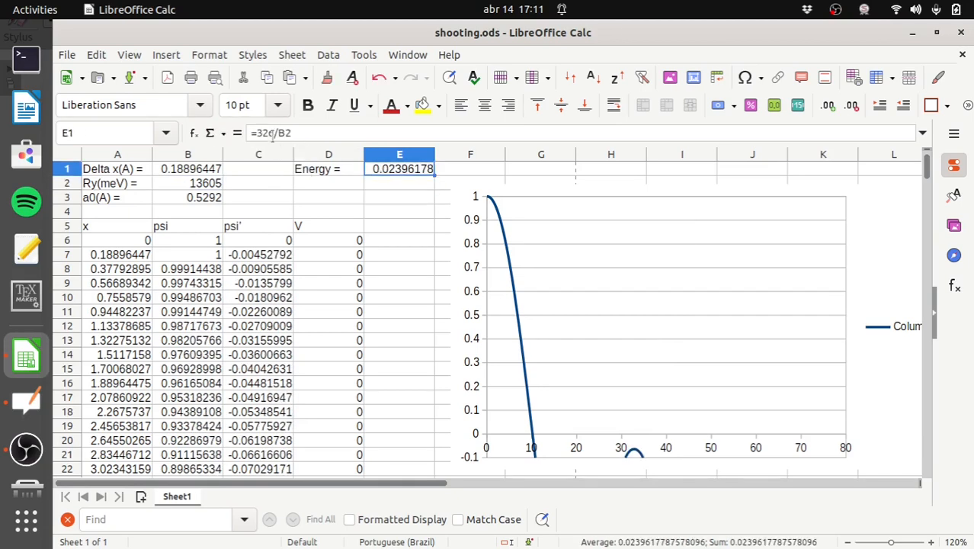
pyautogui.click(273, 133)
pyautogui.hotkey('shift', 'Right')
pyautogui.write('7')
pyautogui.press('Return')
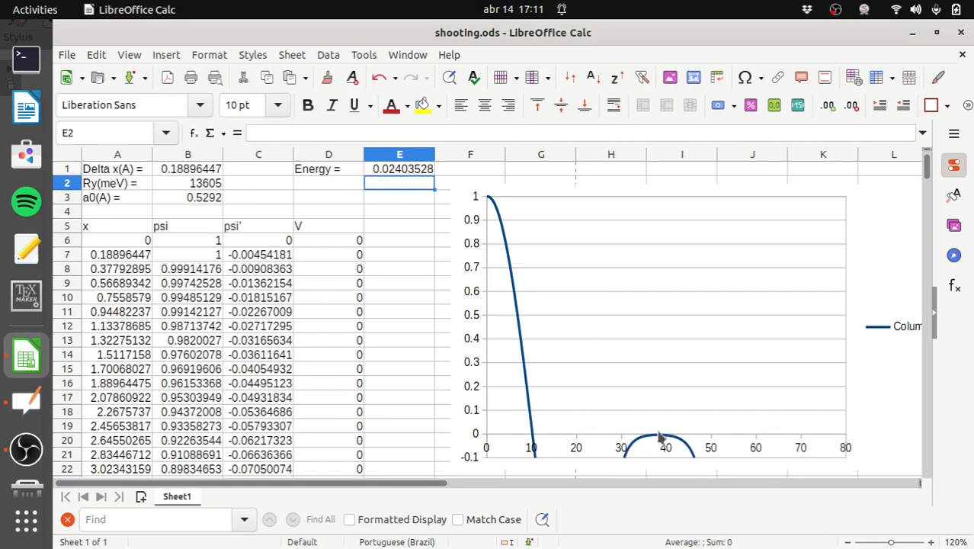
# - Raise the energy numerator in E1 to 327,5, giving =327,5/B2
pyautogui.click(383, 169)
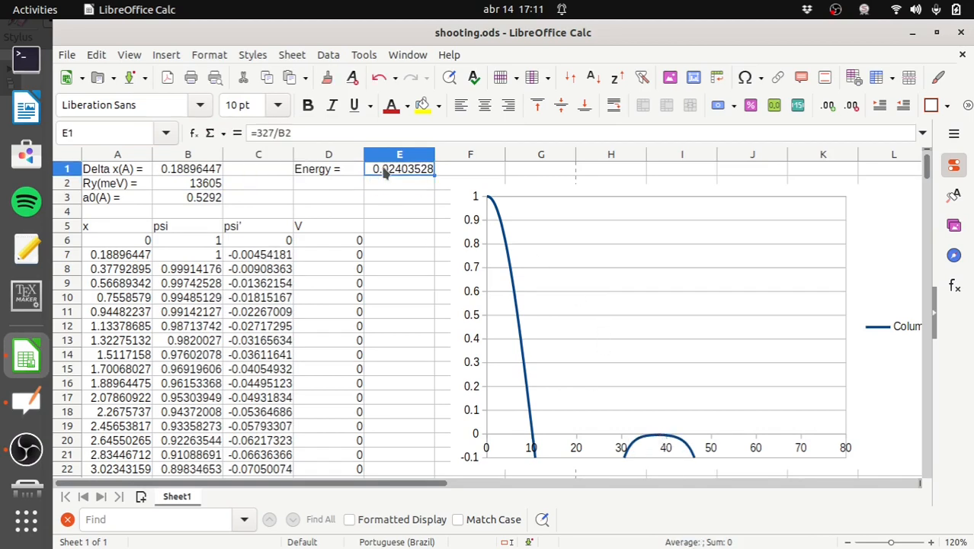
pyautogui.click(274, 133)
pyautogui.write('.')
pyautogui.press('BackSpace')
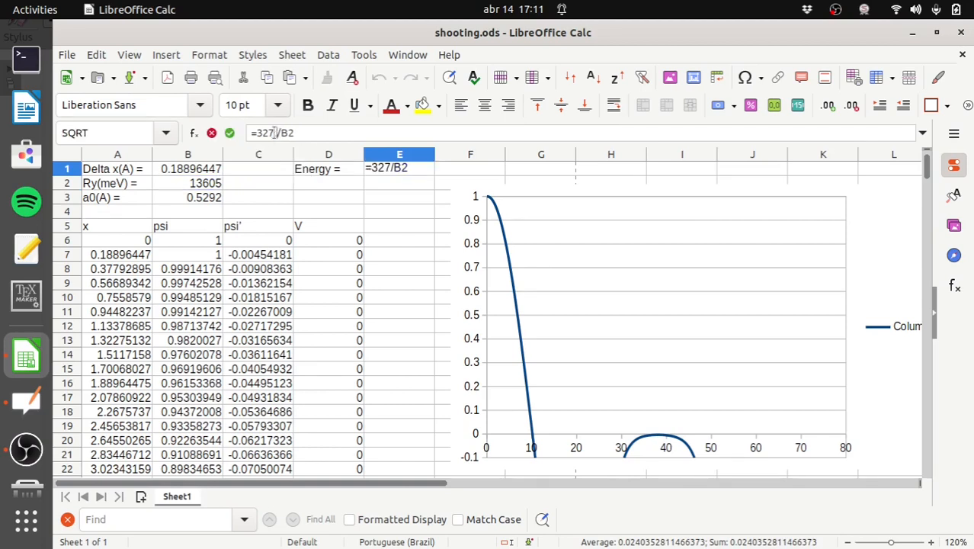
pyautogui.write('.5')
pyautogui.press('Return')
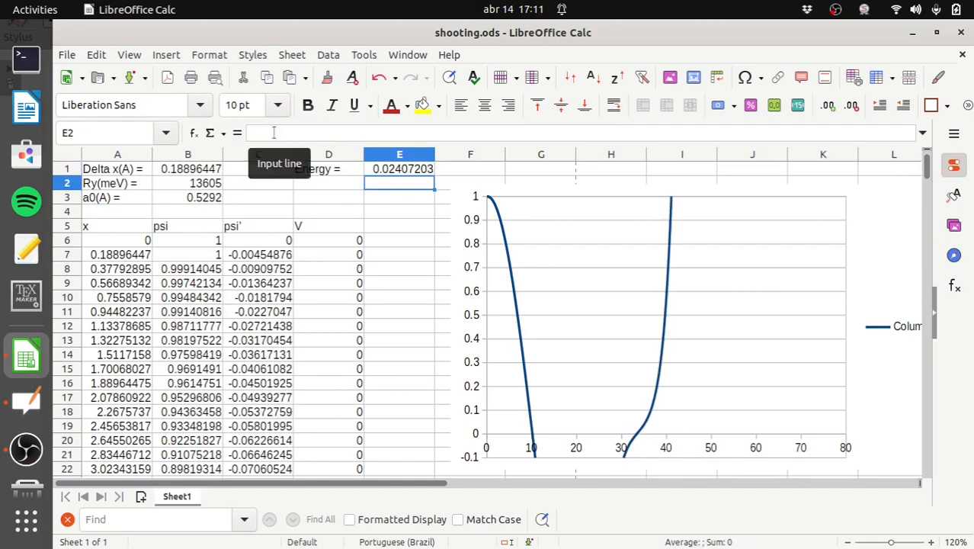
# - Lower the energy numerator in E1 to 327,2, giving =327,2/B2
pyautogui.click(428, 174)
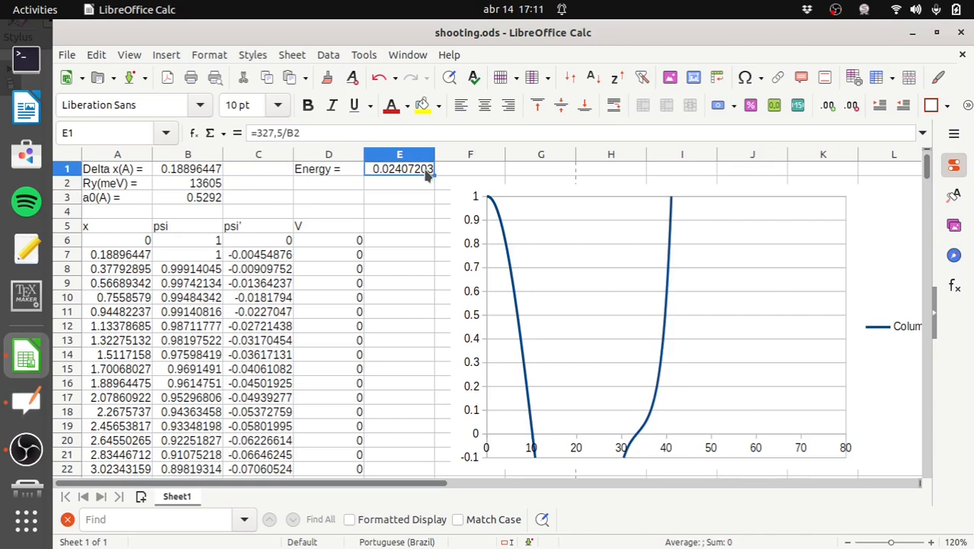
pyautogui.click(283, 133)
pyautogui.press('BackSpace')
pyautogui.write('2')
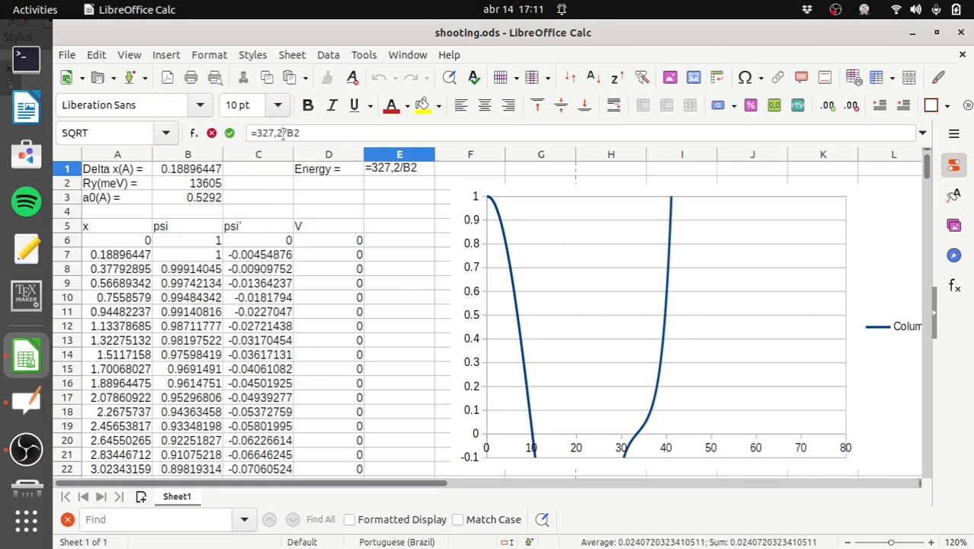
pyautogui.press('Return')
# - Lower the energy numerator in E1 to 327,1, giving =327,1/B2
pyautogui.click(398, 169)
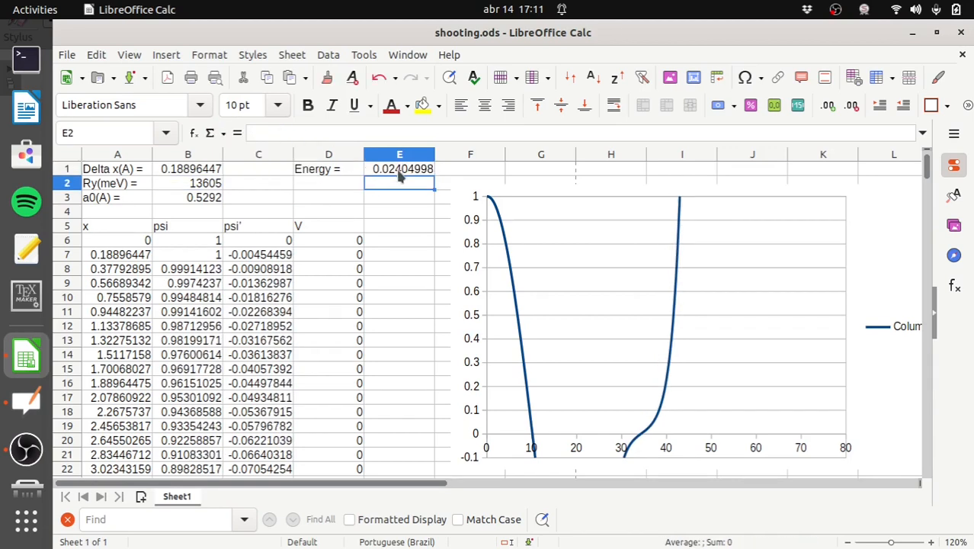
pyautogui.click(281, 133)
pyautogui.press('BackSpace')
pyautogui.write('1')
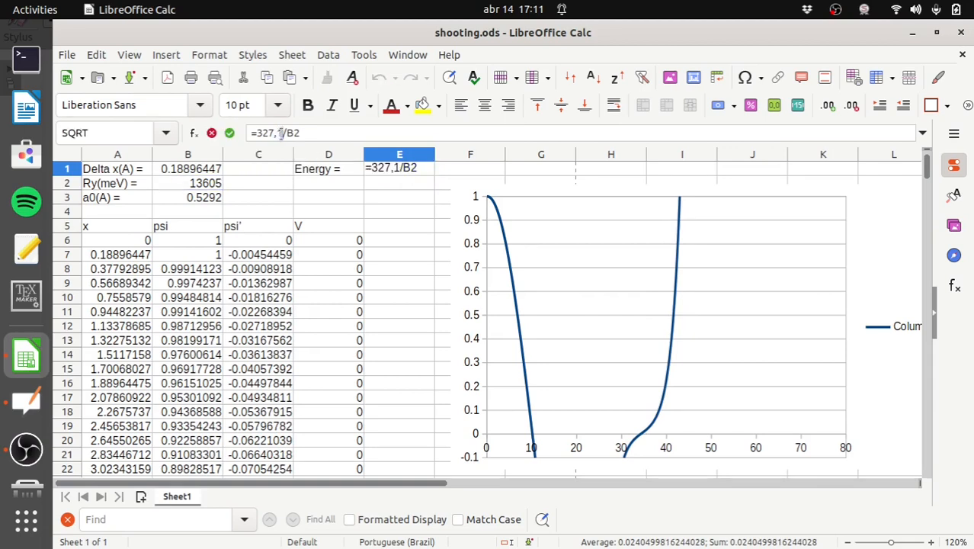
pyautogui.press('Return')
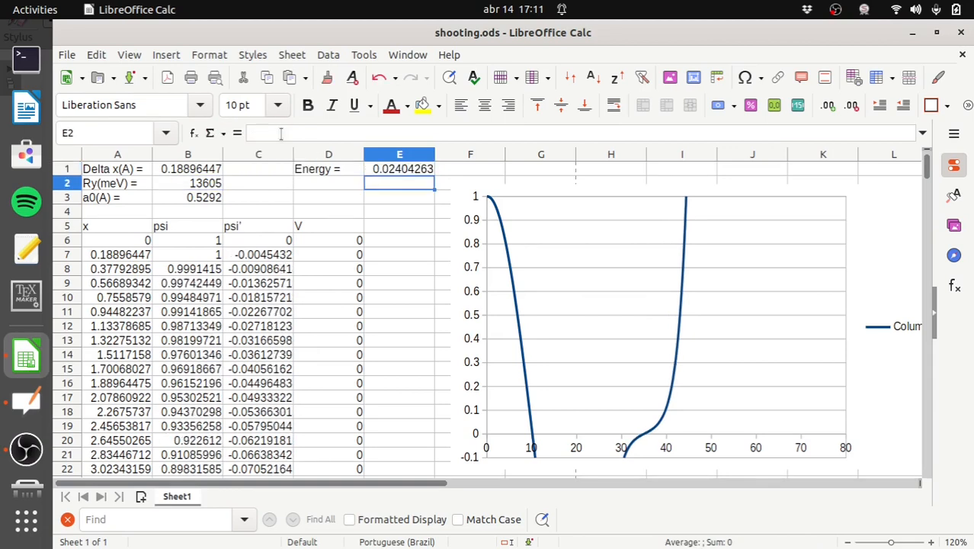
# - Refine the energy numerator in E1 to 327,01, giving =327,01/B2
pyautogui.click(387, 170)
pyautogui.click(277, 133)
pyautogui.write('01/B2')
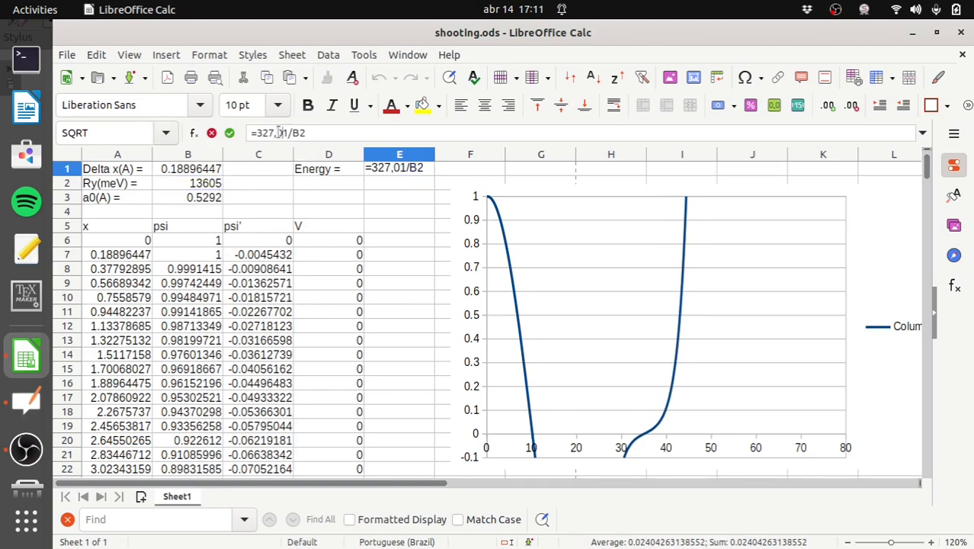
pyautogui.press('Return')
# - Refine the energy numerator in E1 to 327,001, giving =327,001/B2
pyautogui.click(395, 175)
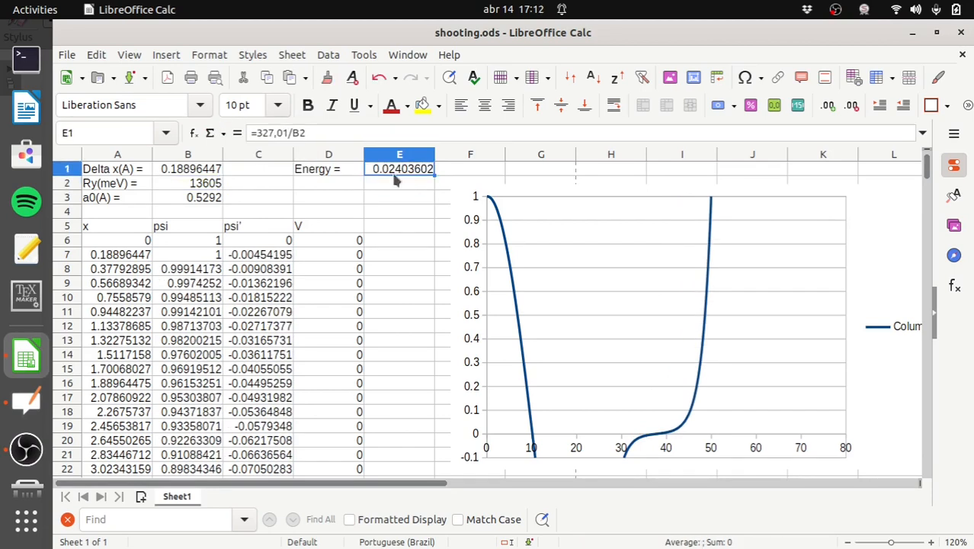
pyautogui.click(284, 133)
pyautogui.write('0')
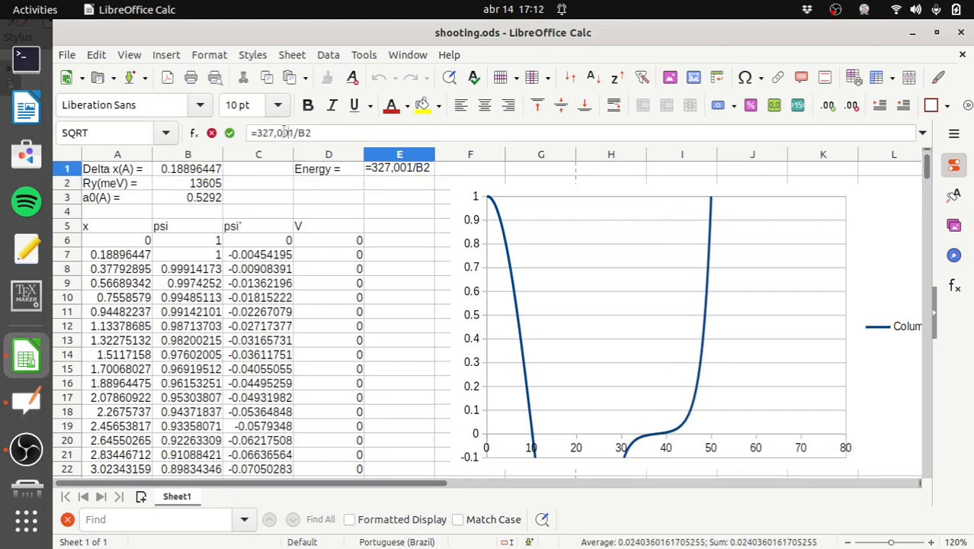
pyautogui.press('Return')
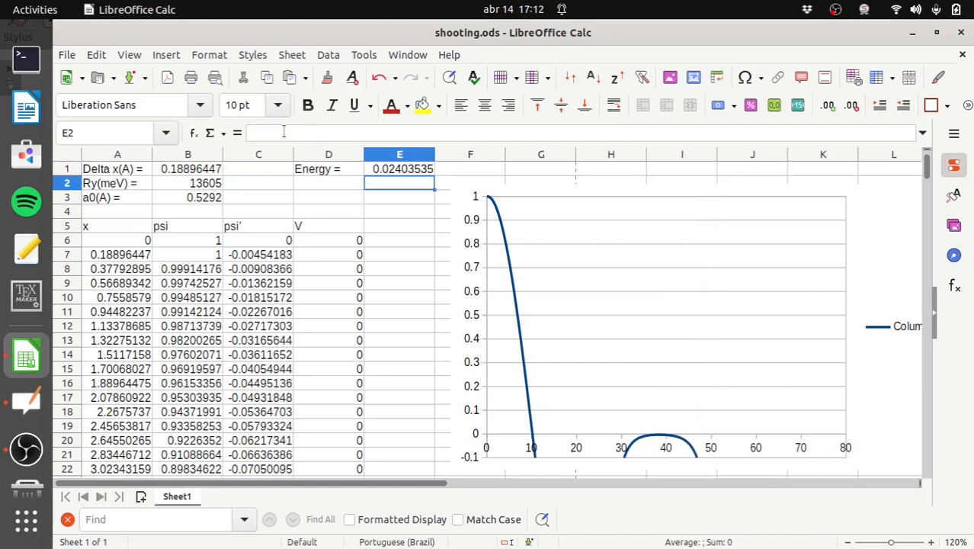
# - Try a smaller energy numerator of 327,0005 in E1, giving =327,0005/B2
pyautogui.click(391, 174)
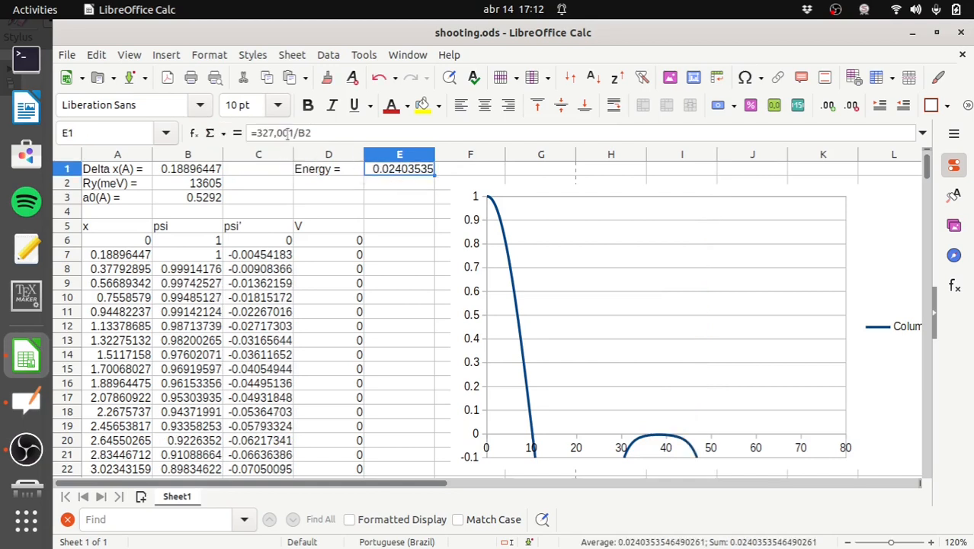
pyautogui.moveTo(288, 134); pyautogui.dragTo(293, 133)
pyautogui.write('05')
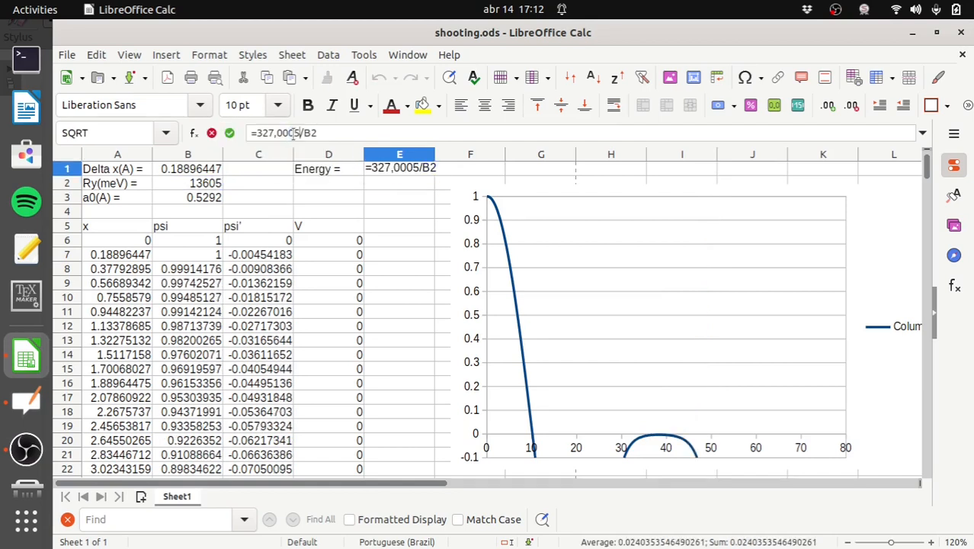
pyautogui.press('Return')
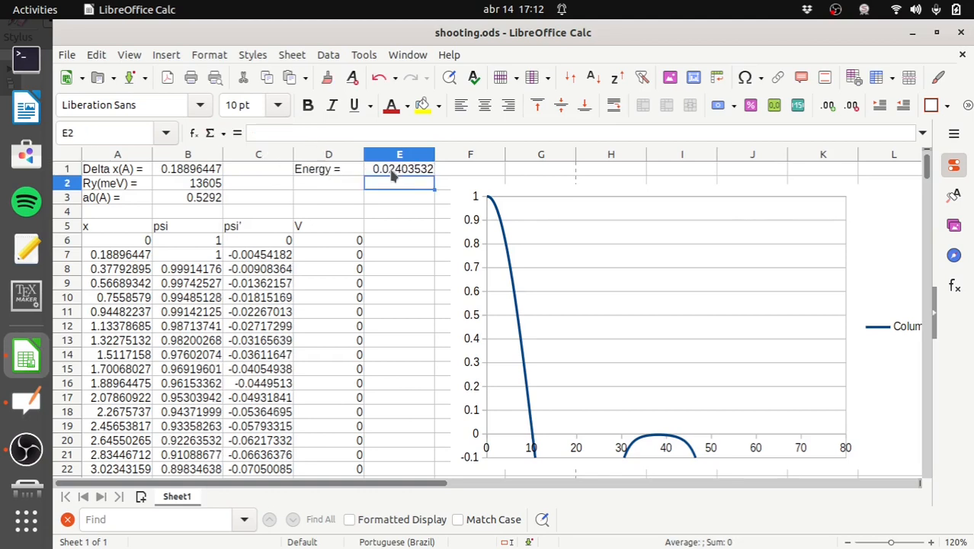
# - Try an energy numerator of 327,0007 in E1, giving =327,0007/B2
pyautogui.click(391, 174)
pyautogui.moveTo(295, 133); pyautogui.dragTo(301, 134)
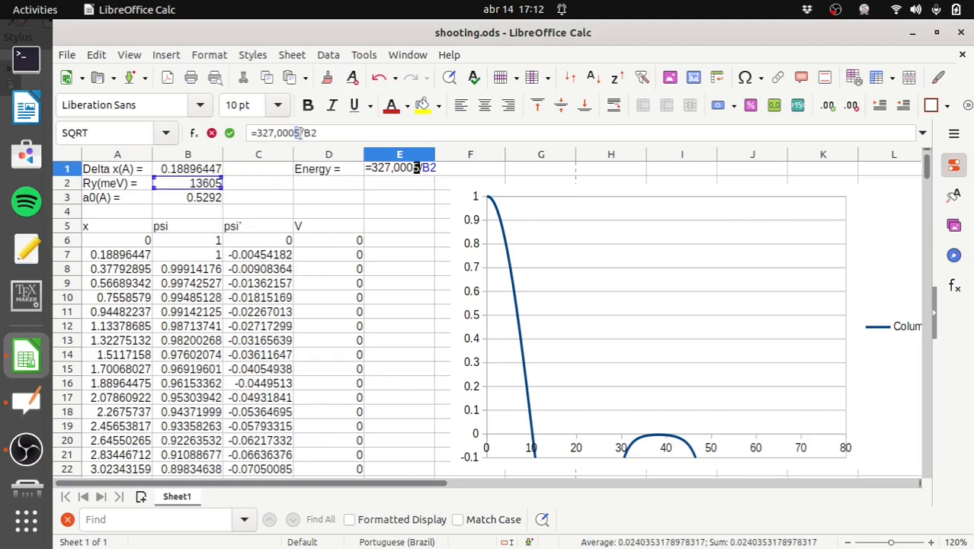
pyautogui.write('7')
pyautogui.press('Return')
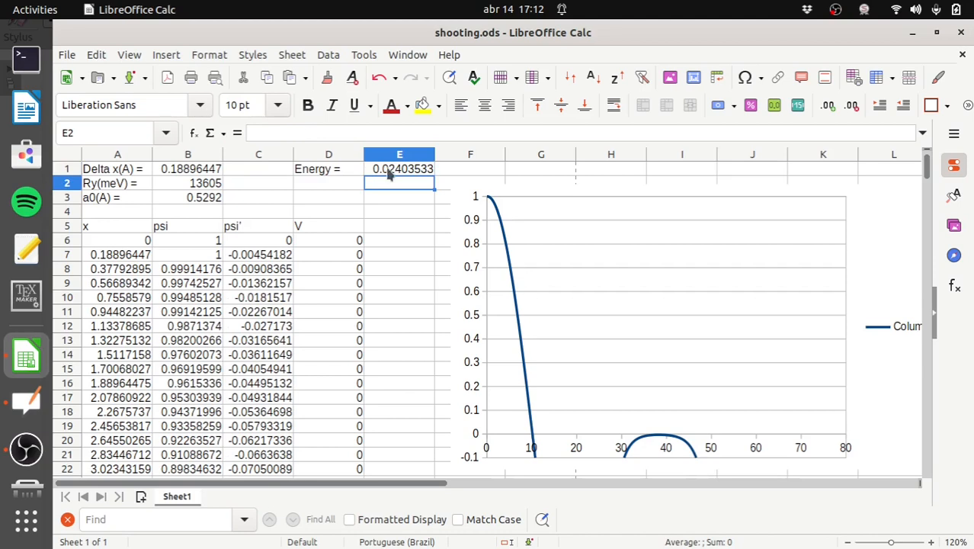
# - Try an energy numerator of 327,0008 in E1, giving =327,0008/B2
pyautogui.click(386, 173)
pyautogui.moveTo(294, 133); pyautogui.dragTo(299, 134)
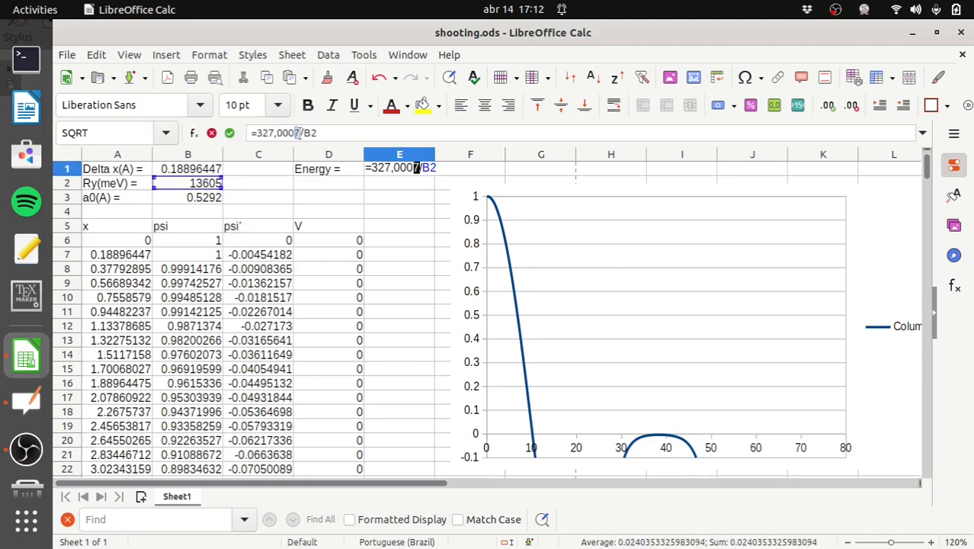
pyautogui.write('8')
pyautogui.press('Return')
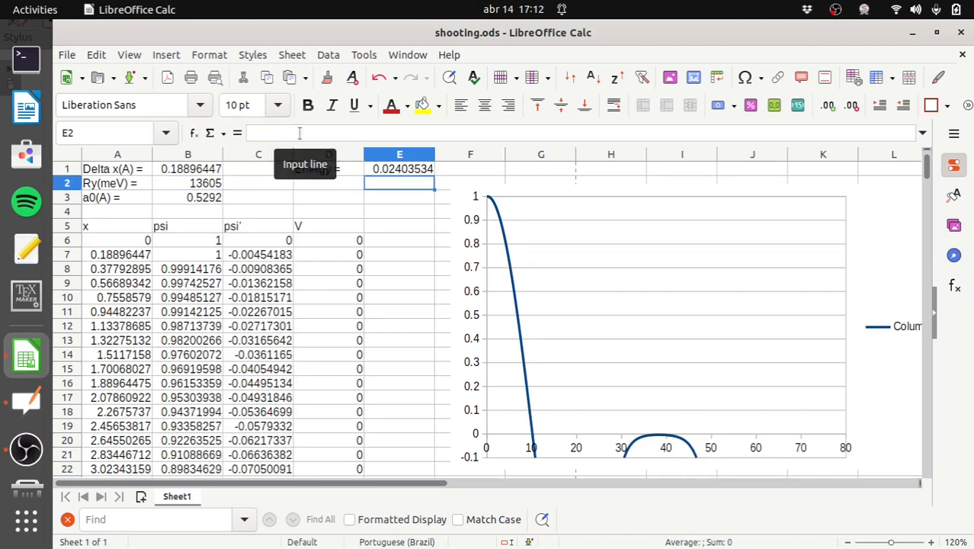
# - Try an energy numerator of 327,0009 in E1, giving =327,0009/B2
pyautogui.click(402, 173)
pyautogui.moveTo(294, 134); pyautogui.dragTo(299, 133)
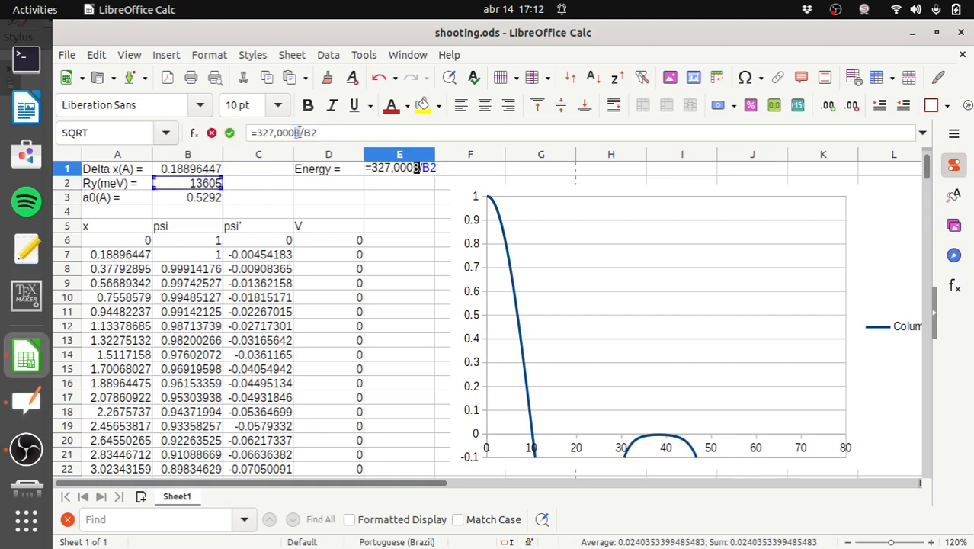
pyautogui.write('9')
pyautogui.press('Return')
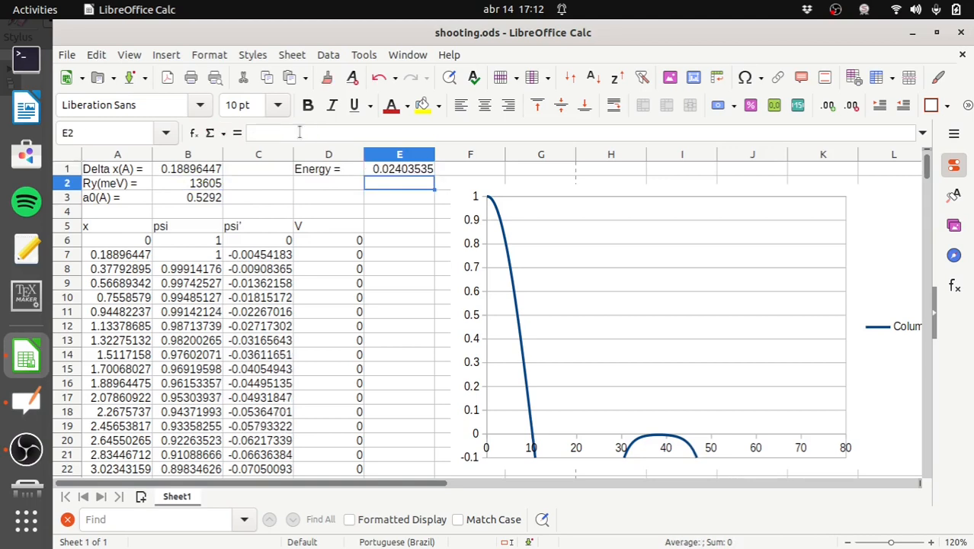
# - Set the energy numerator in E1 back to 327,001, giving =327,001/B2
pyautogui.click(393, 173)
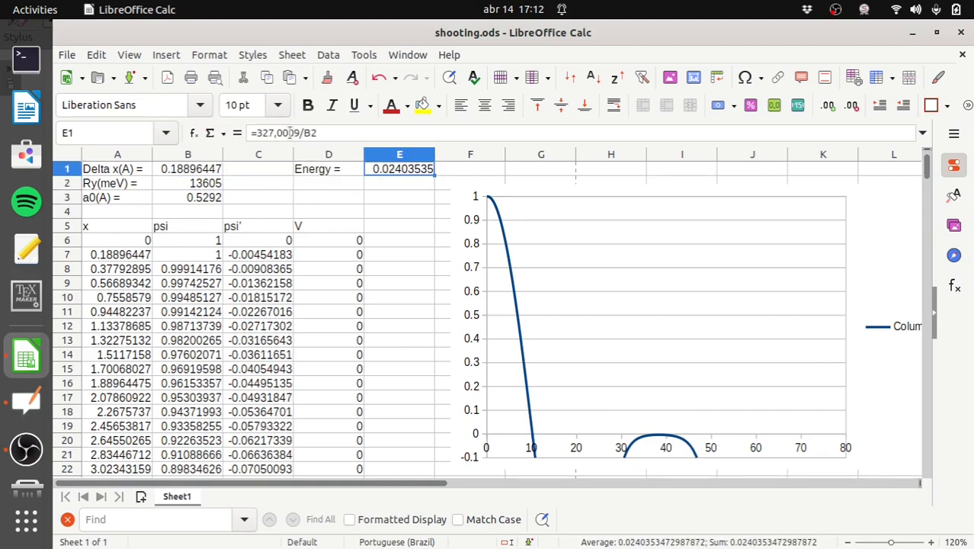
pyautogui.moveTo(288, 134); pyautogui.dragTo(299, 133)
pyautogui.write('1')
pyautogui.press('Return')
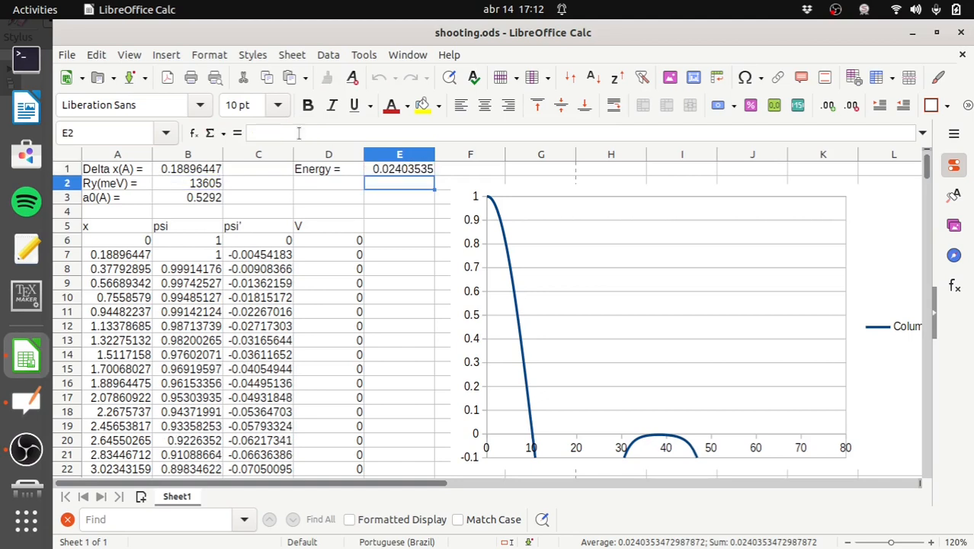
# - Raise the energy numerator in E1 to 327,002, giving =327,002/B2
pyautogui.click(427, 171)
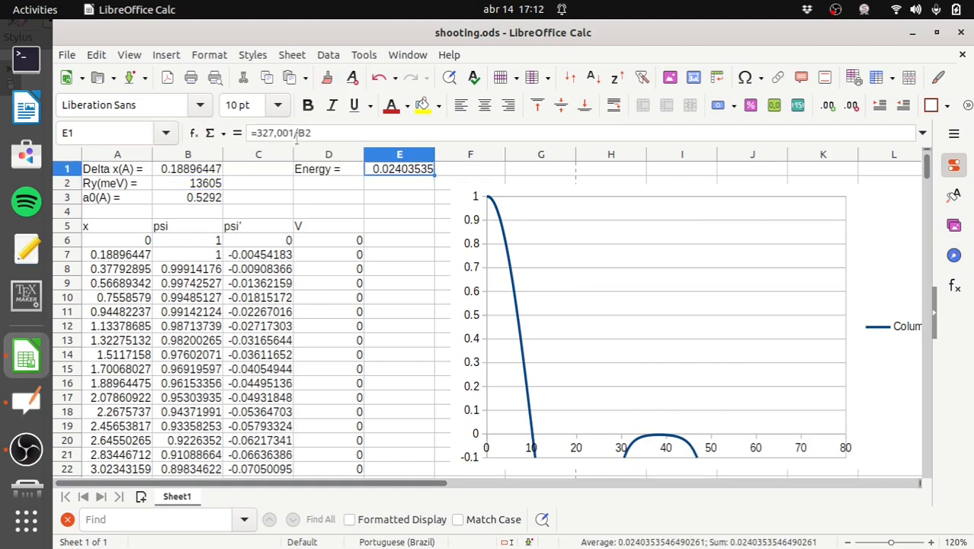
pyautogui.click(290, 134)
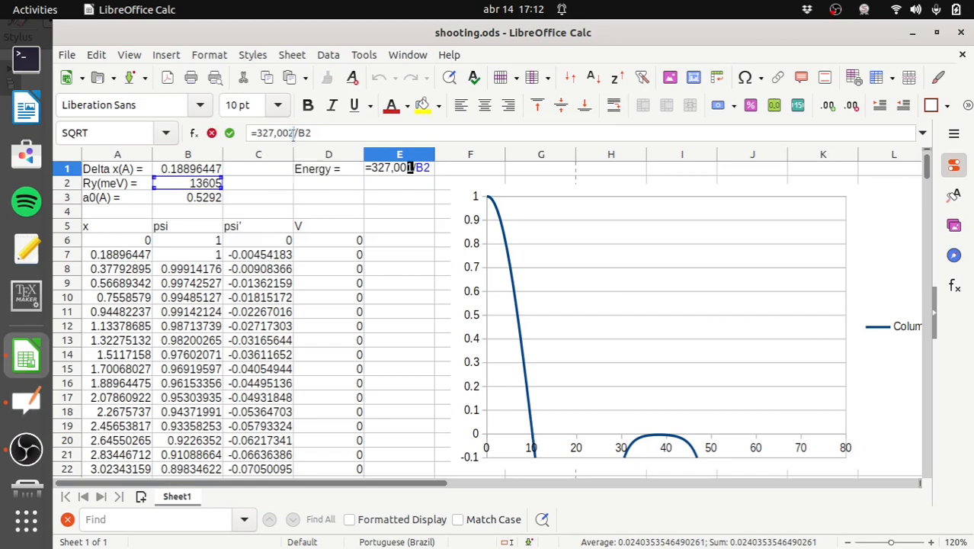
pyautogui.write('2')
pyautogui.press('Return')
pyautogui.click(423, 171)
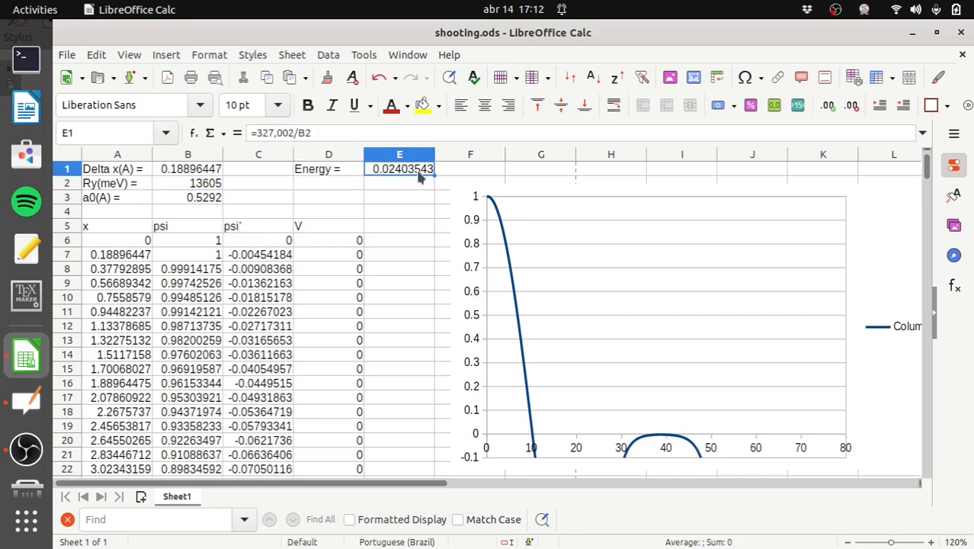
# - Try an energy numerator of 327,003 in E1, giving the formula =327,003/B2
pyautogui.click(290, 134)
pyautogui.write('3')
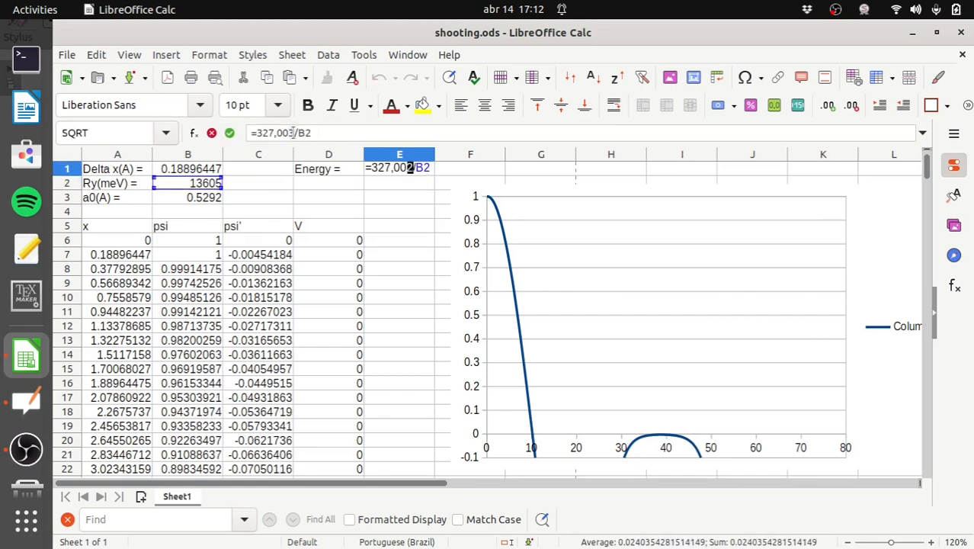
pyautogui.press('Delete')
pyautogui.press('Return')
# - Try an energy numerator of 327,004 in E1, giving the formula =327,004/B2
pyautogui.click(387, 169)
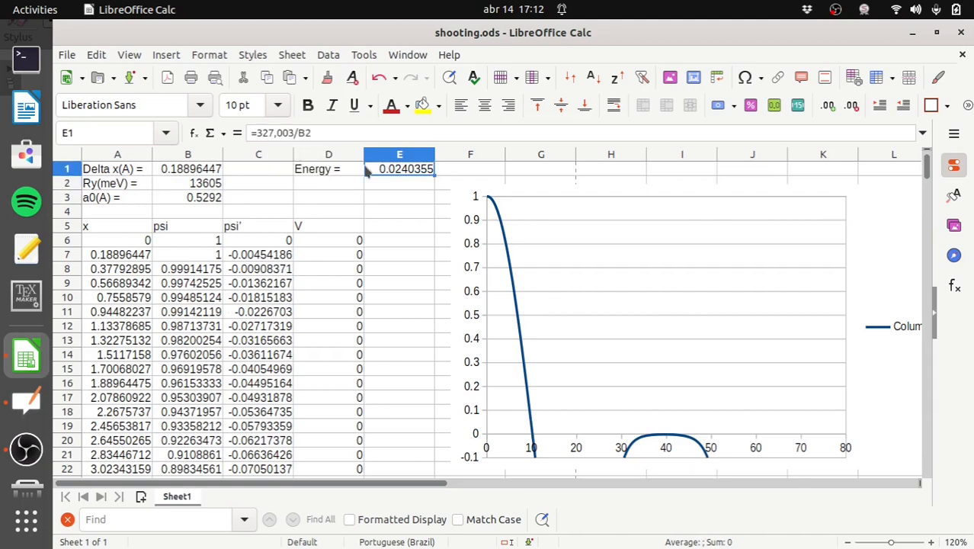
pyautogui.click(292, 132)
pyautogui.write('4')
pyautogui.press('Delete')
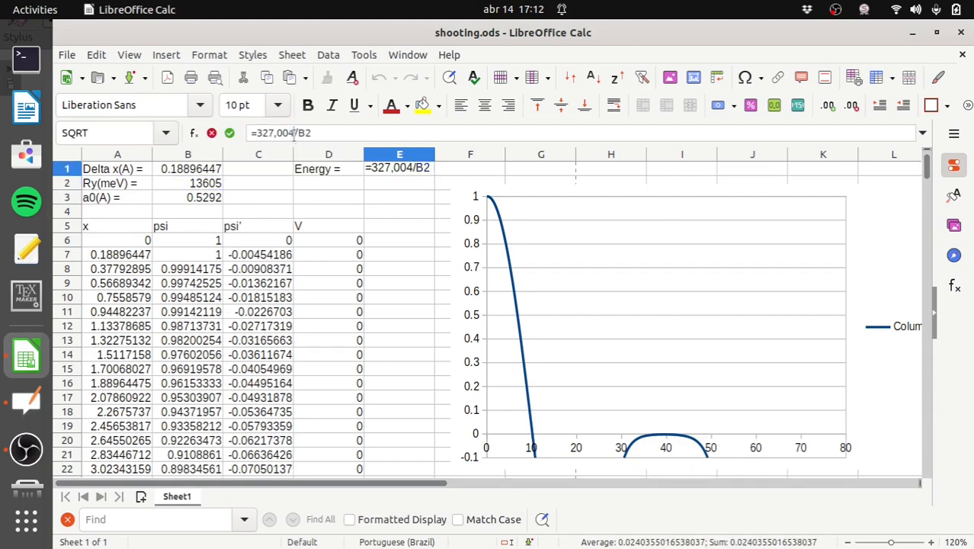
pyautogui.press('Return')
# - Refine the energy numerator in E1 to 327,0035, giving the formula =327,0035/B2
pyautogui.click(419, 168)
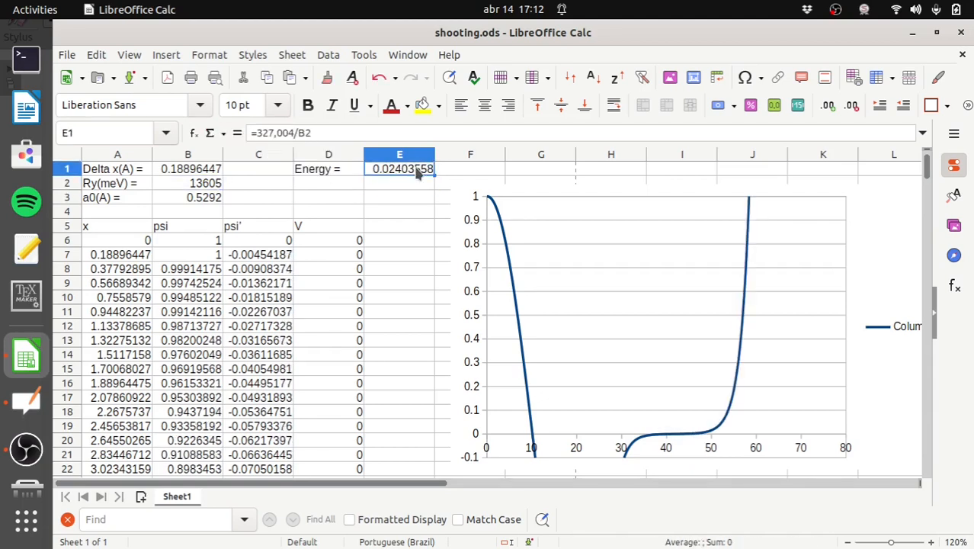
pyautogui.moveTo(290, 133); pyautogui.dragTo(294, 132)
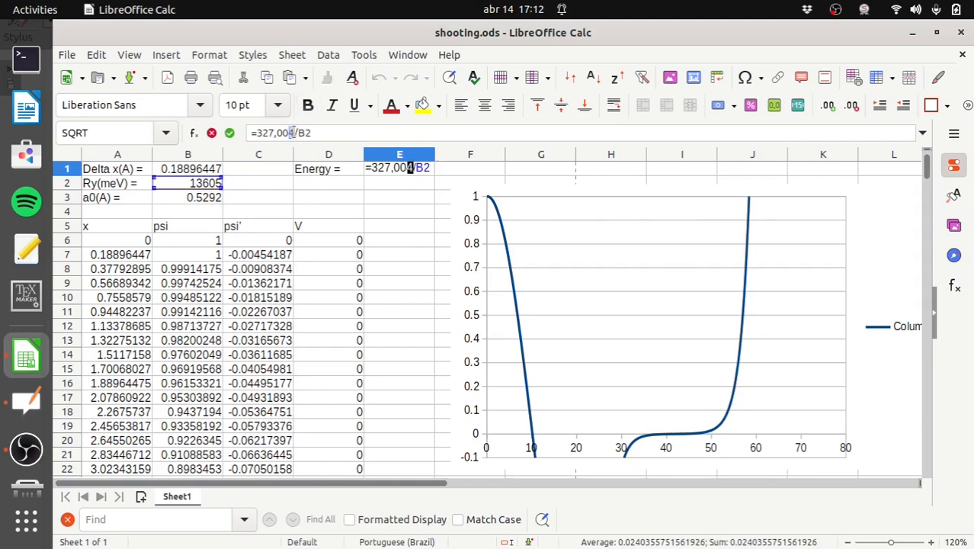
pyautogui.write('35')
pyautogui.press('Return')
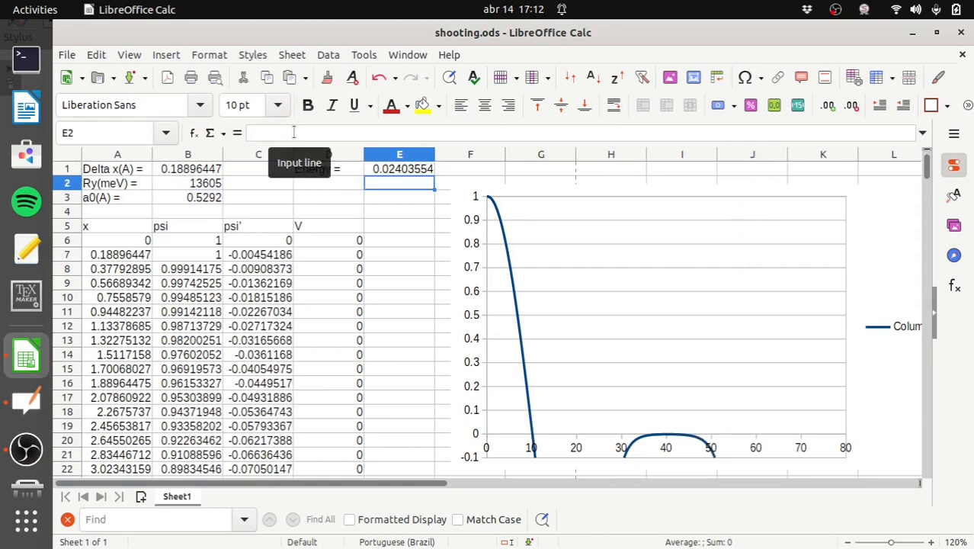
pyautogui.click(376, 173)
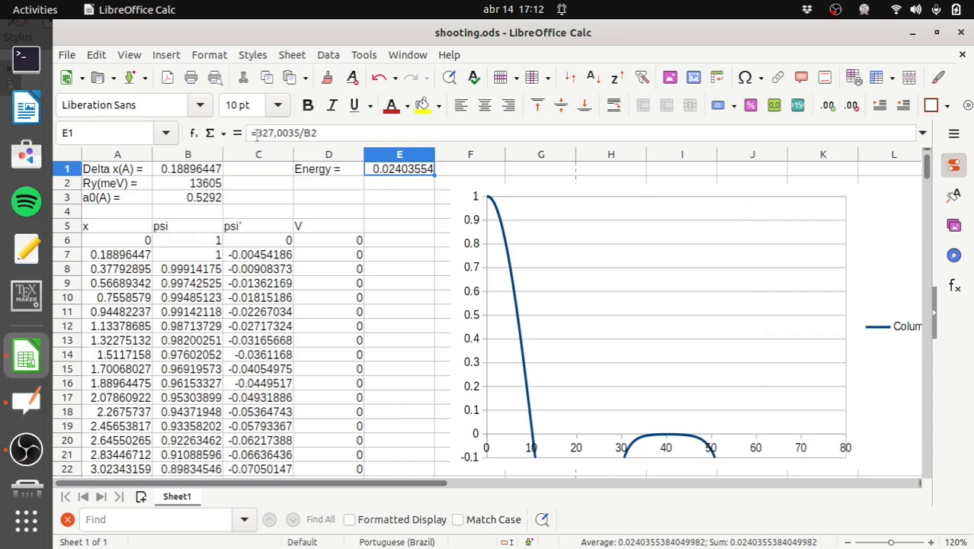
pyautogui.moveTo(256, 133); pyautogui.dragTo(301, 133)
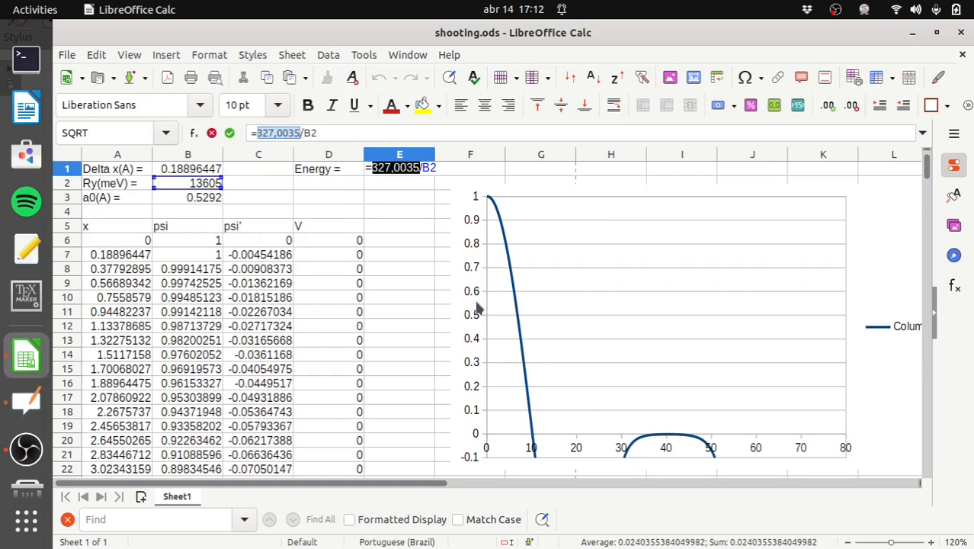
pyautogui.click(216, 242)
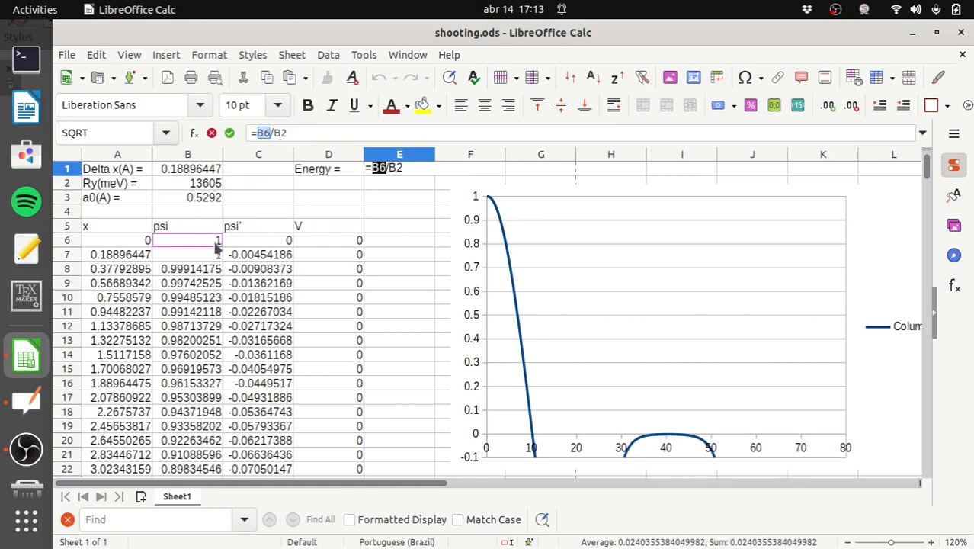
pyautogui.click(275, 133)
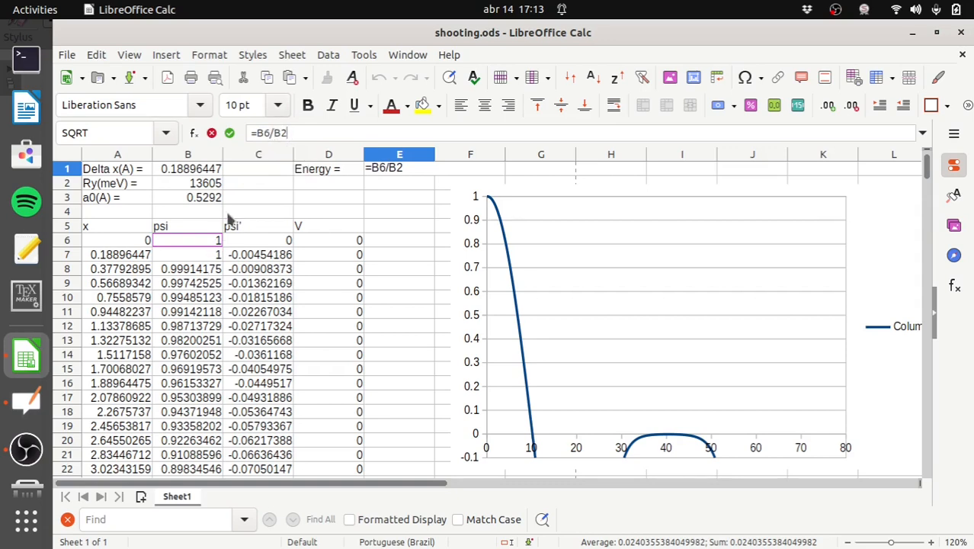
pyautogui.moveTo(288, 133); pyautogui.dragTo(245, 135)
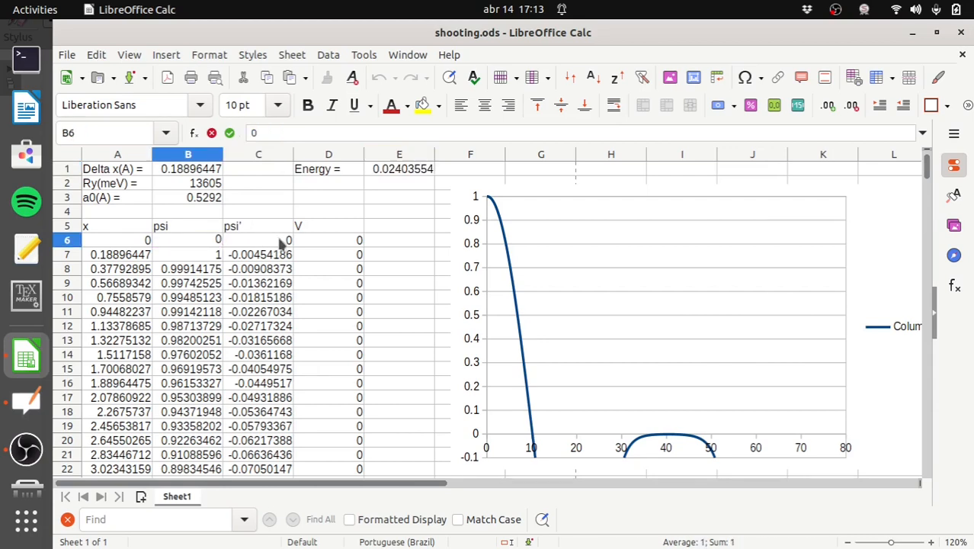
# - Set the initial psi in B6 to 0 and the initial psi' in C6 to 1
pyautogui.click(288, 245)
pyautogui.doubleClick(290, 242)
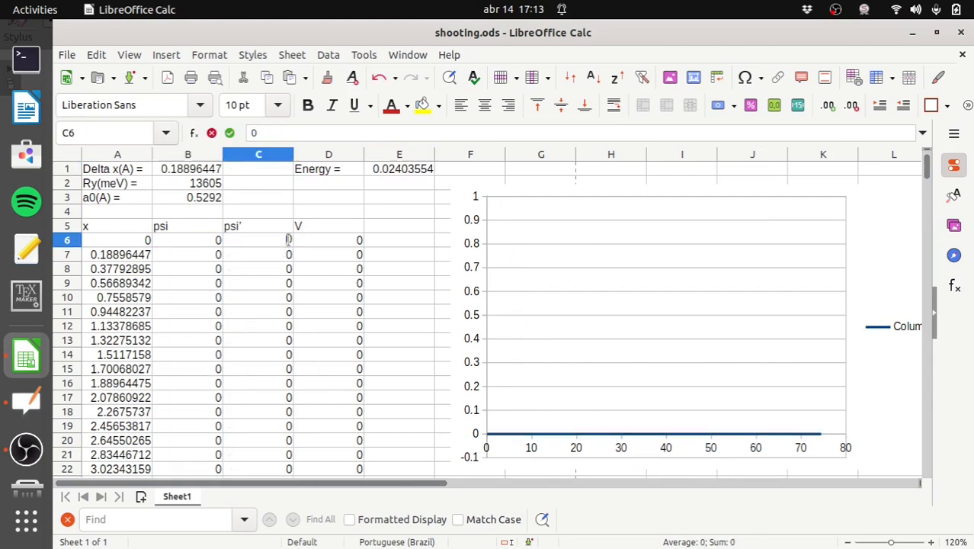
pyautogui.write('1')
pyautogui.press('Return')
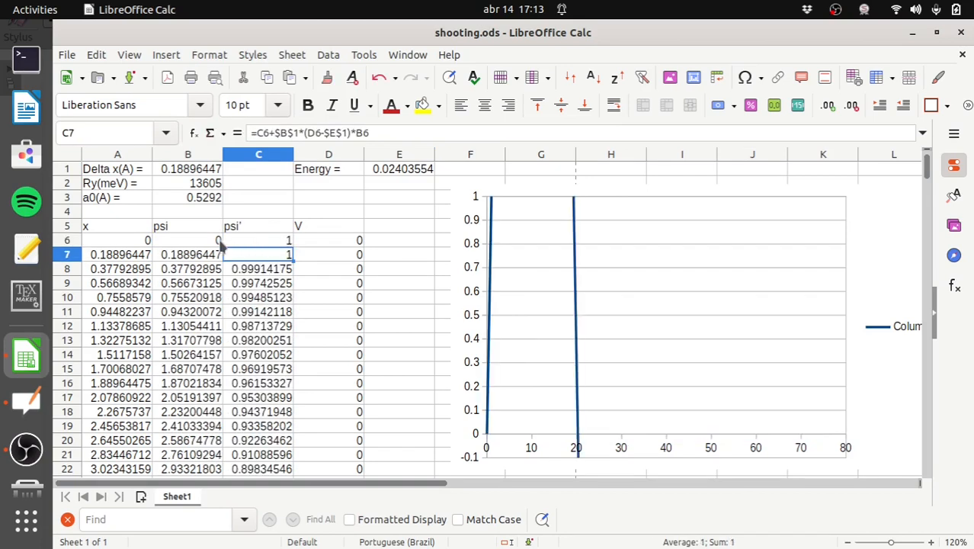
pyautogui.click(218, 241)
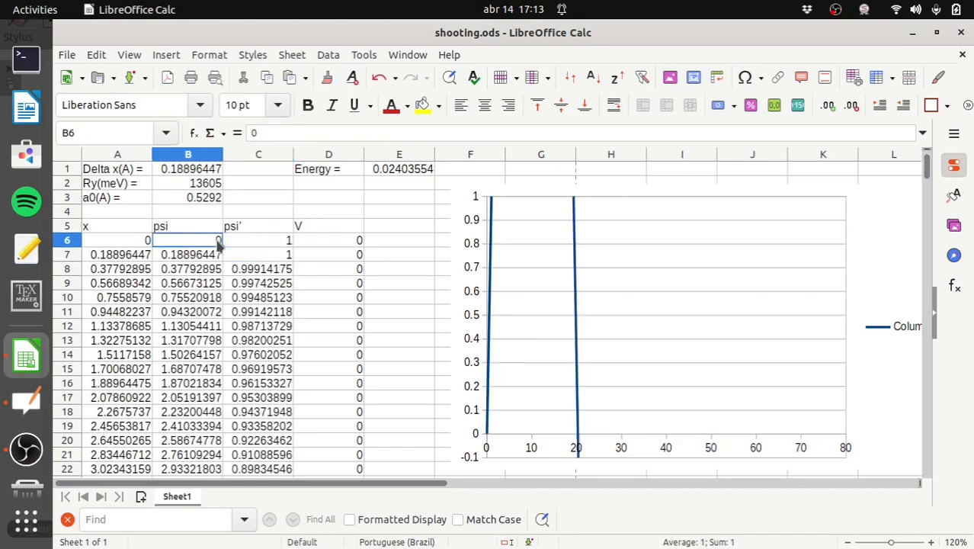
pyautogui.click(285, 242)
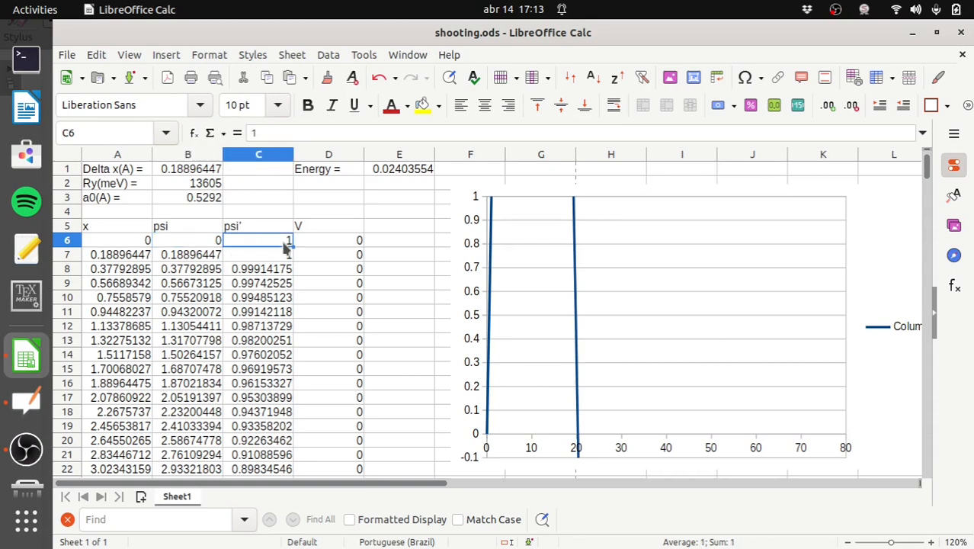
# - Replace the energy numerator in E1 with a trial value of 135, giving the formula =135/B2
pyautogui.click(375, 169)
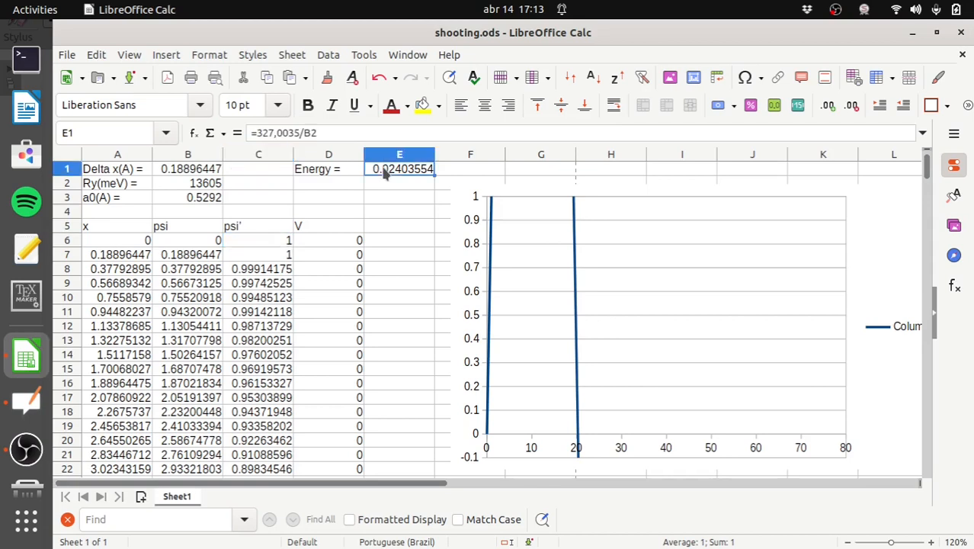
pyautogui.click(256, 133)
pyautogui.moveTo(256, 133); pyautogui.dragTo(300, 132)
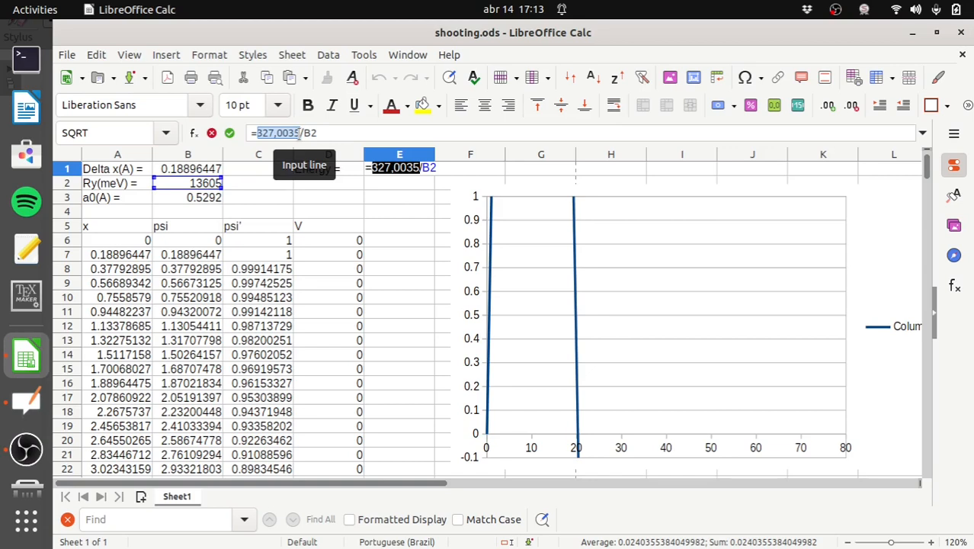
pyautogui.write('1')
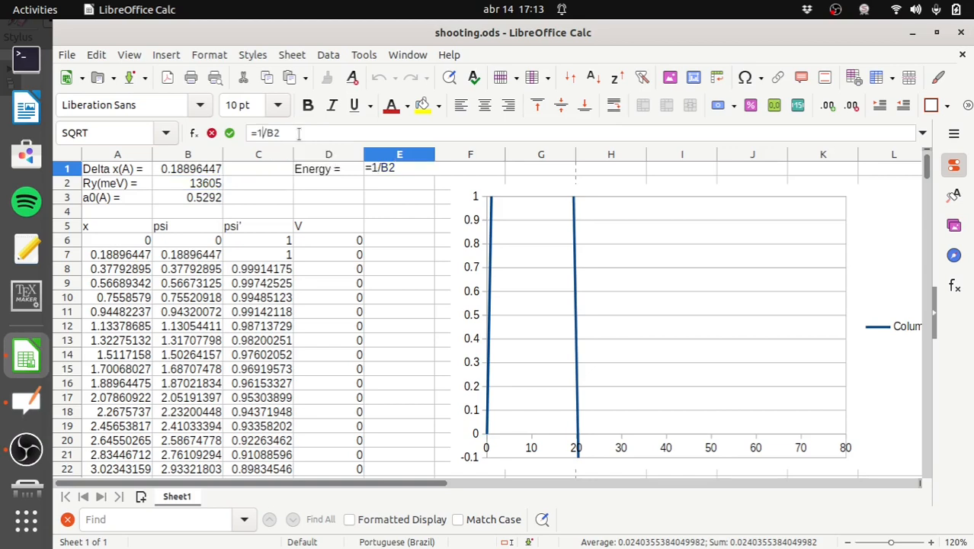
pyautogui.write('35')
pyautogui.press('Return')
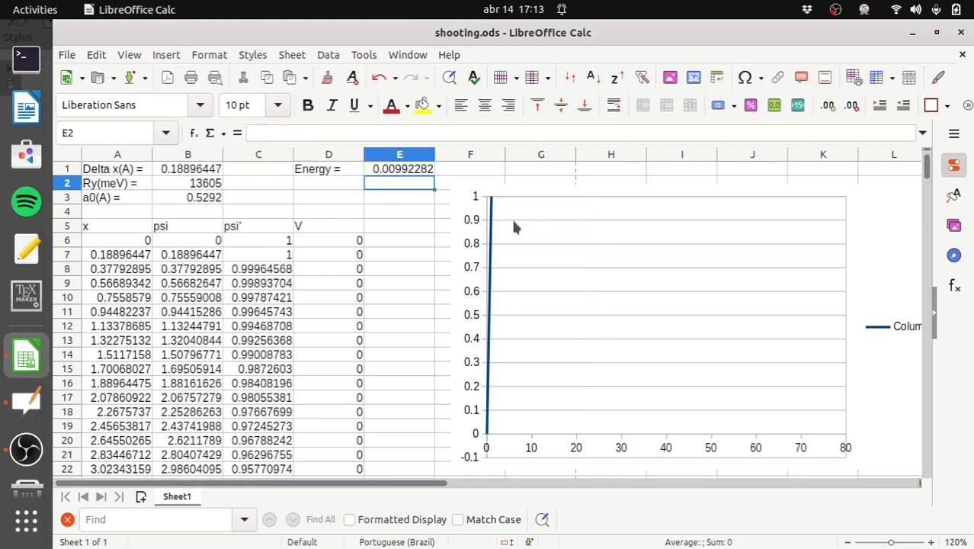
# - Try an energy numerator of 150 in E1, giving the formula =150/B2
pyautogui.click(370, 170)
pyautogui.click(273, 132)
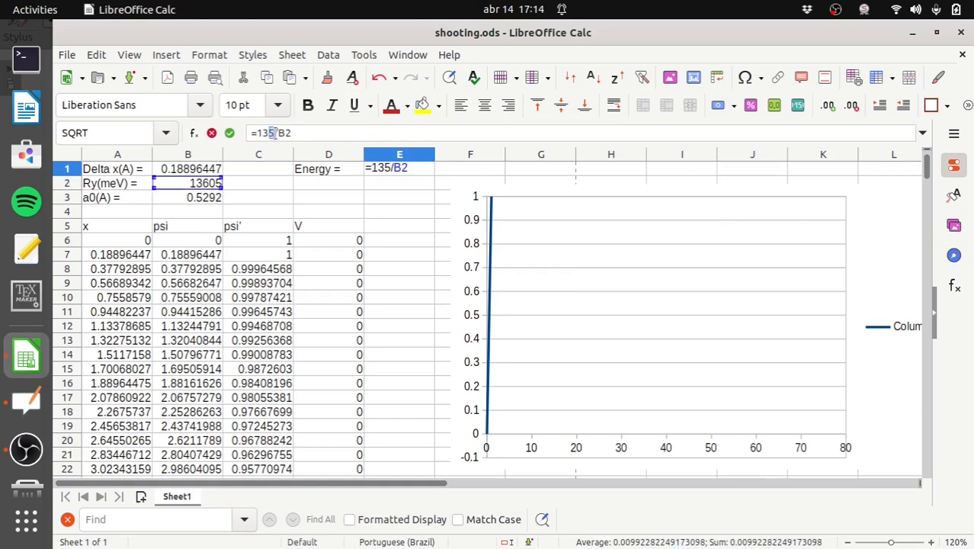
pyautogui.press('BackSpace')
pyautogui.press('BackSpace')
pyautogui.write('4')
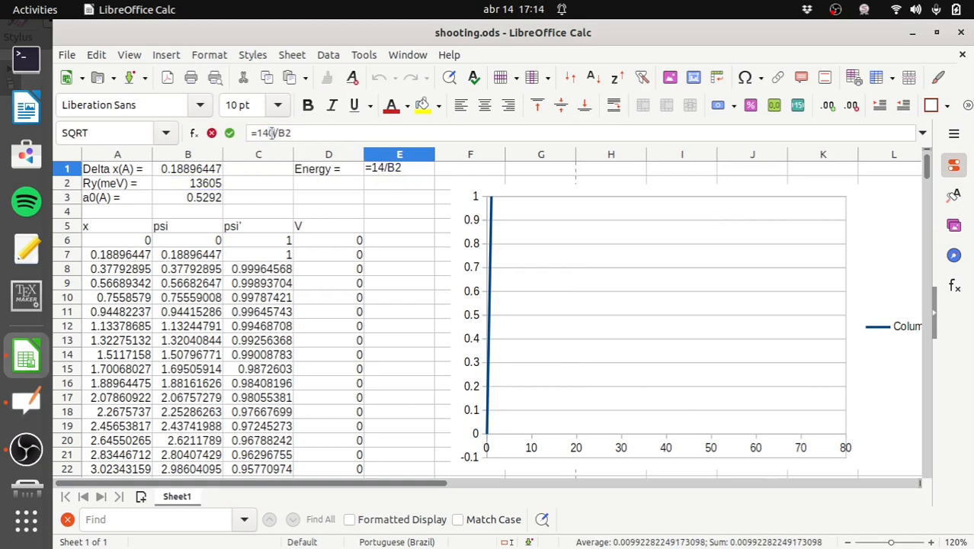
pyautogui.press('Return')
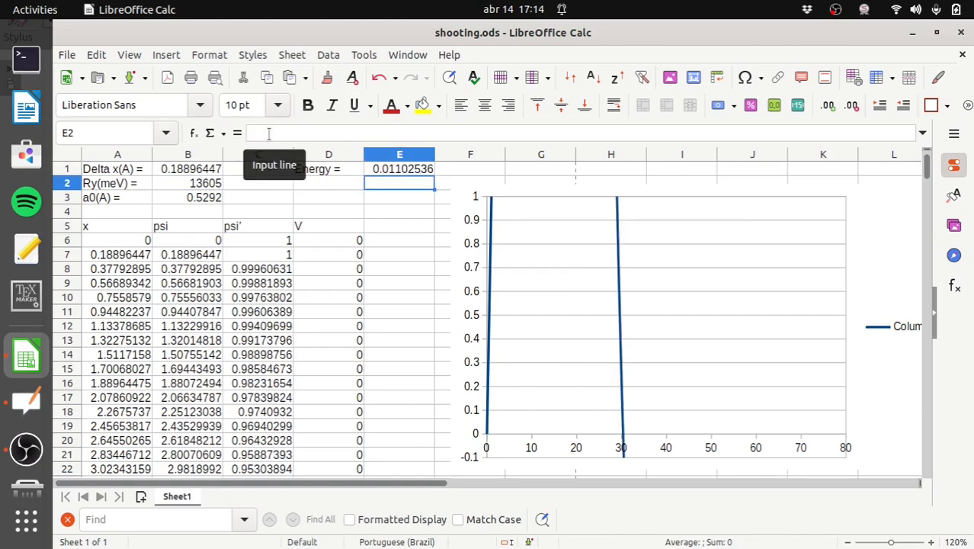
# - Lower the energy numerator in E1 to 149, giving the formula =149/B2
pyautogui.click(384, 172)
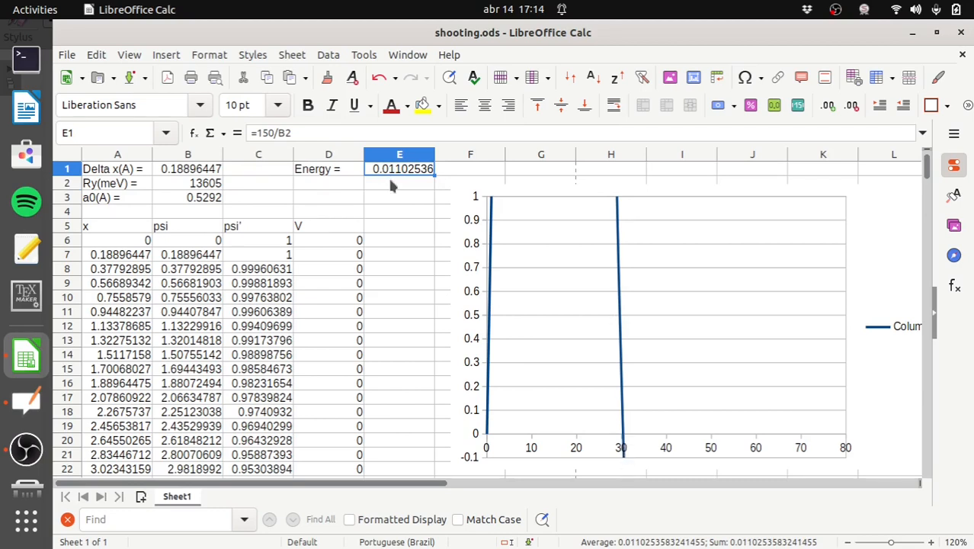
pyautogui.click(262, 133)
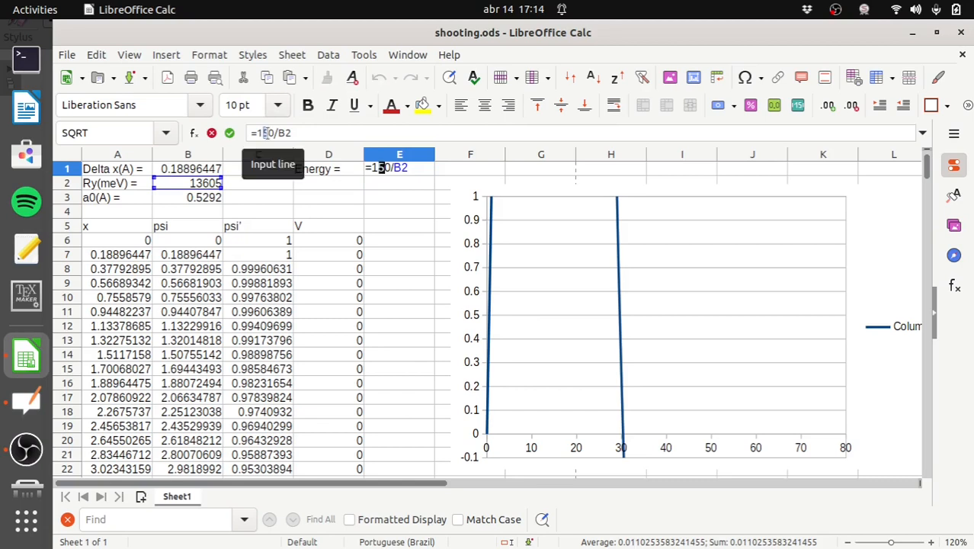
pyautogui.write('4')
pyautogui.hotkey('shift', 'Right')
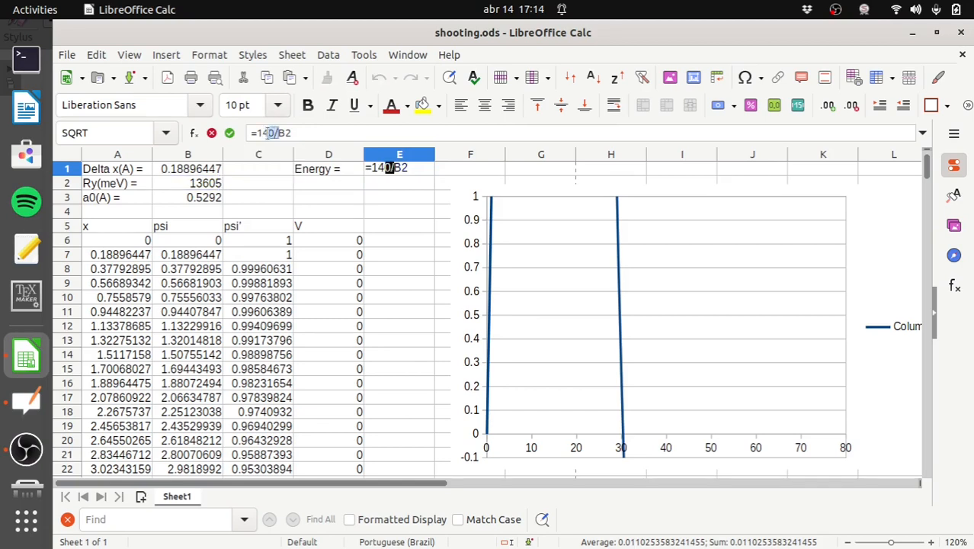
pyautogui.write('9')
pyautogui.press('Return')
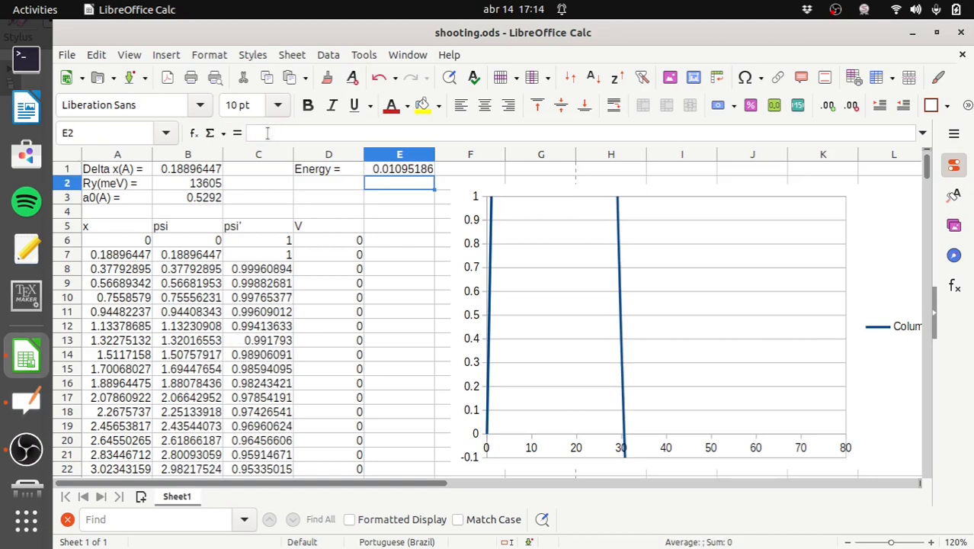
# - Scale the psi chart's Y axis from a minimum of -12 to a maximum of 12
pyautogui.click(475, 243)
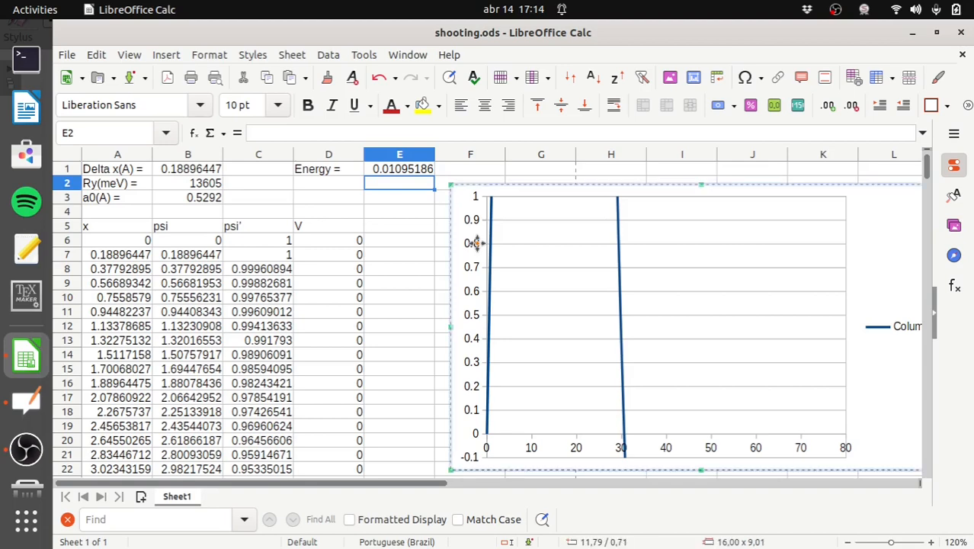
pyautogui.doubleClick(477, 244)
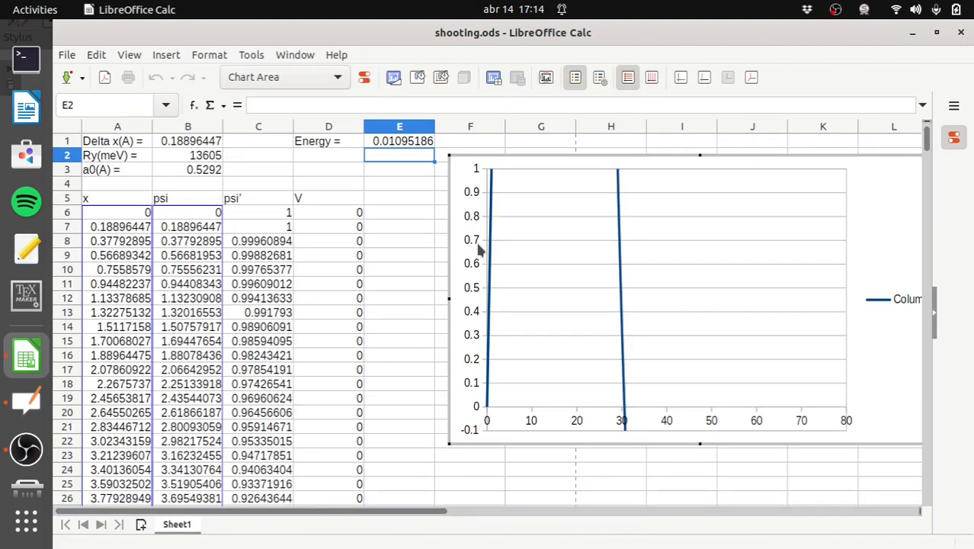
pyautogui.doubleClick(479, 248)
pyautogui.doubleClick(309, 200)
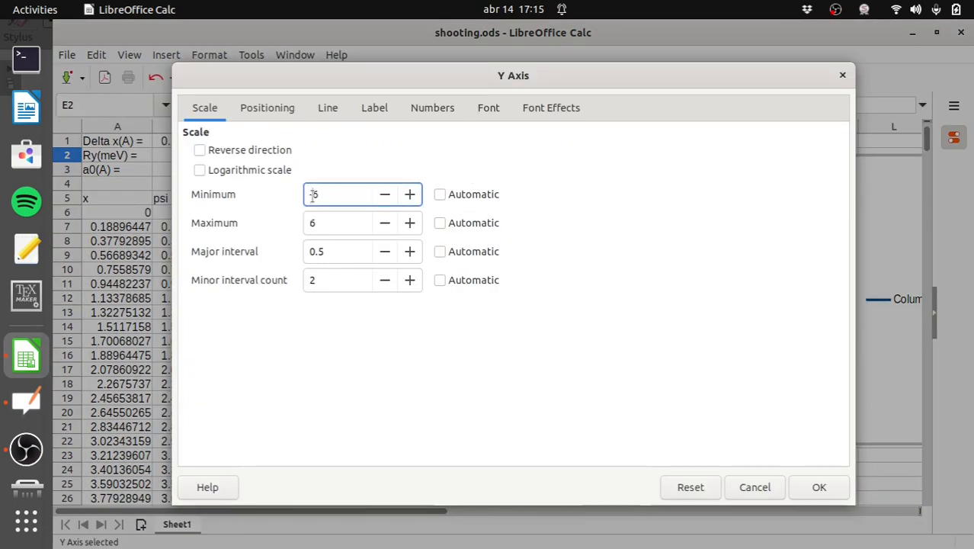
pyautogui.write('-12')
pyautogui.moveTo(320, 229); pyautogui.dragTo(282, 224)
pyautogui.write('12')
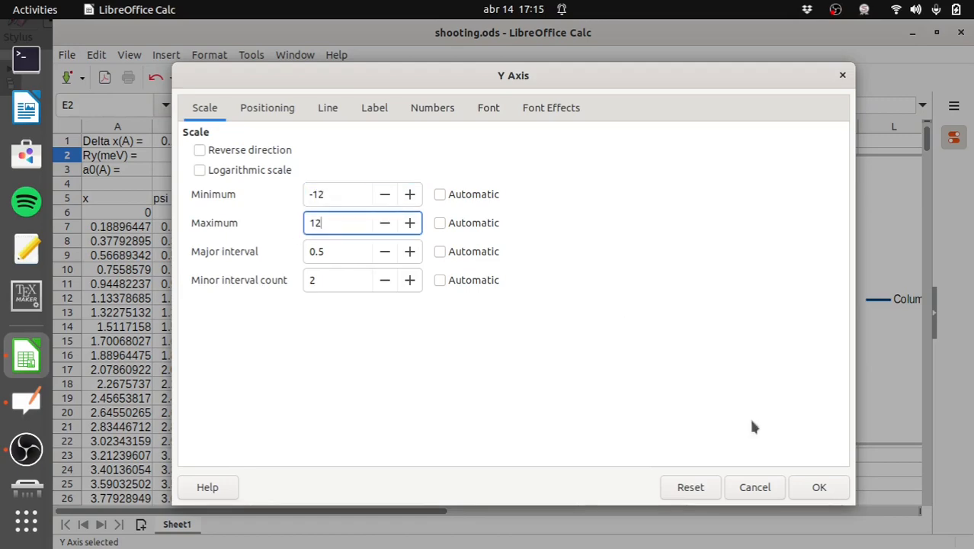
pyautogui.click(830, 488)
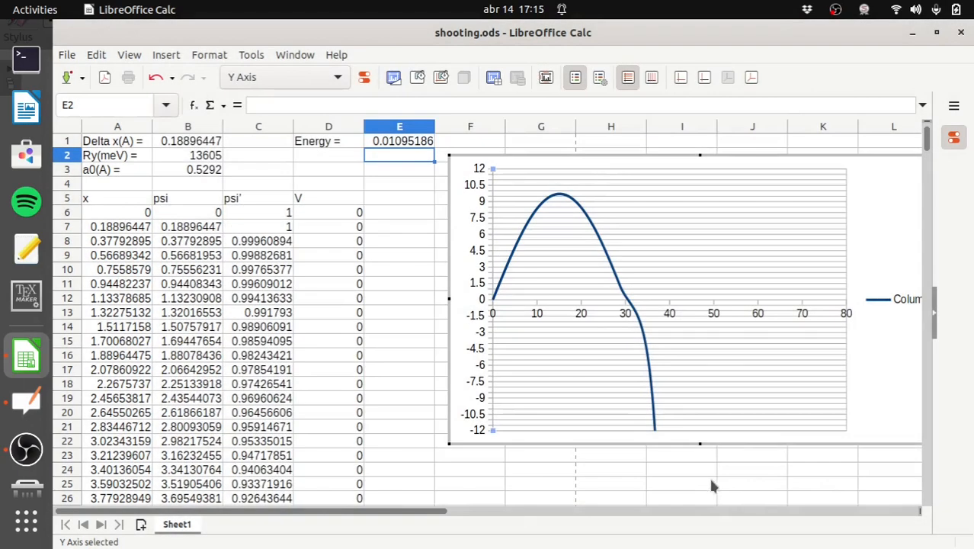
# - Lower the energy numerator in E1 to 148, giving the formula =148/B2
pyautogui.click(410, 143)
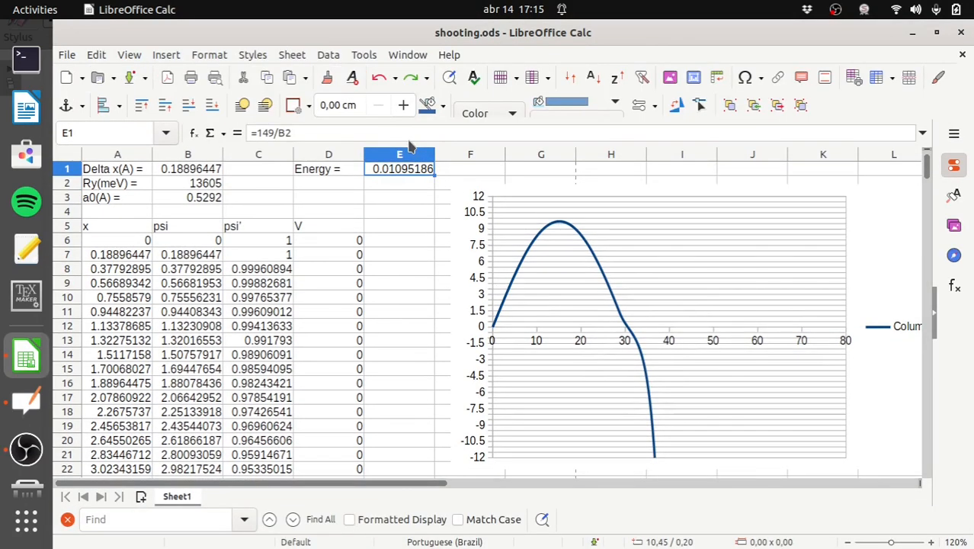
pyautogui.click(267, 133)
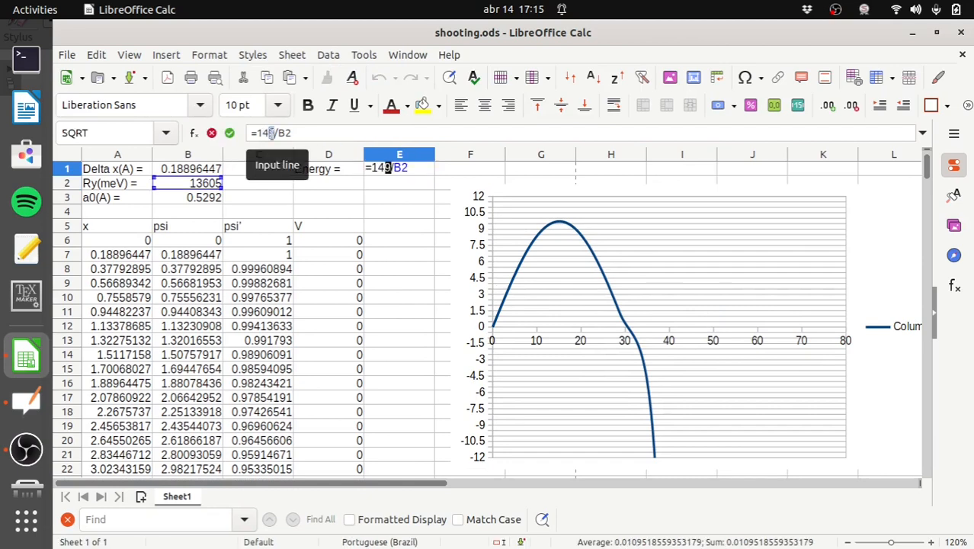
pyautogui.write('8')
pyautogui.press('Return')
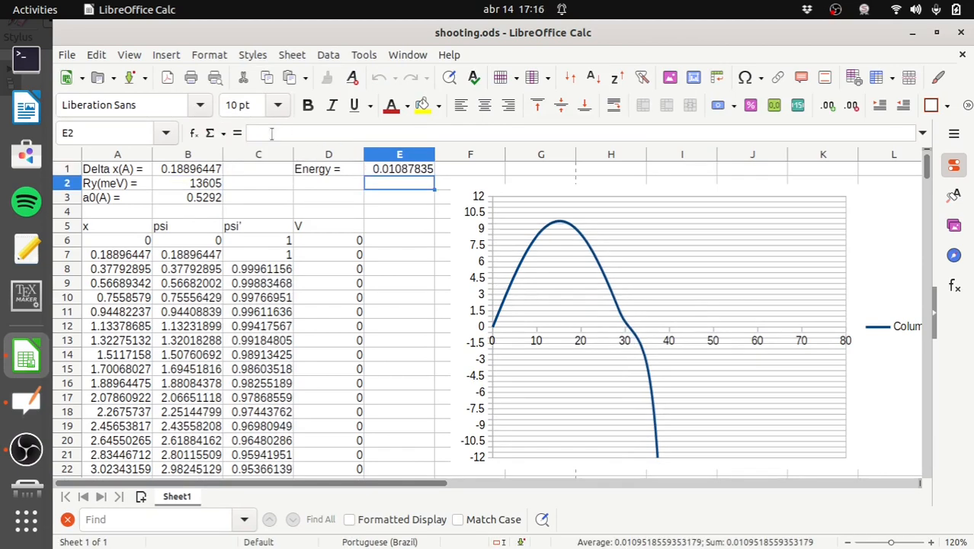
pyautogui.click(383, 172)
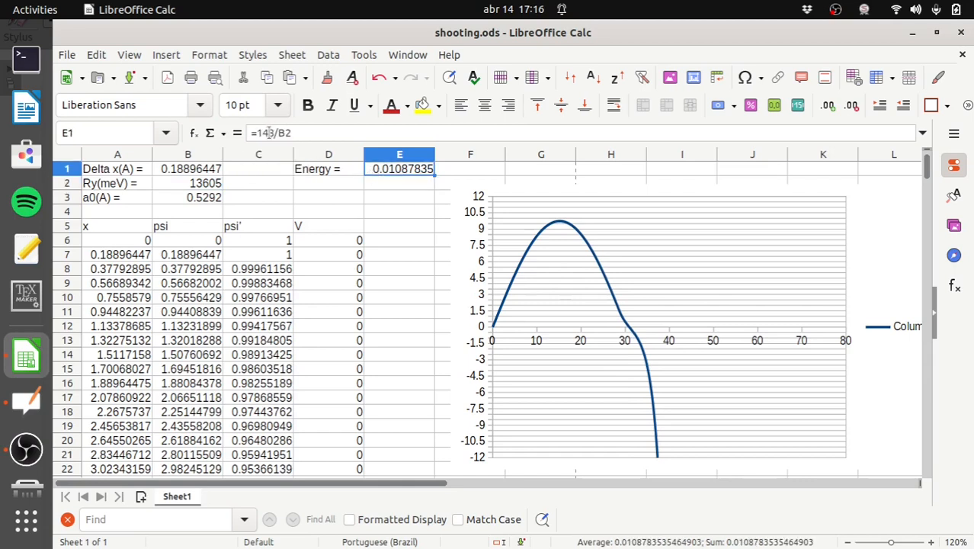
# - Change the energy numerator in E1 to 145, giving the formula =145/B2
pyautogui.moveTo(267, 133); pyautogui.dragTo(273, 132)
pyautogui.write('5')
pyautogui.press('Return')
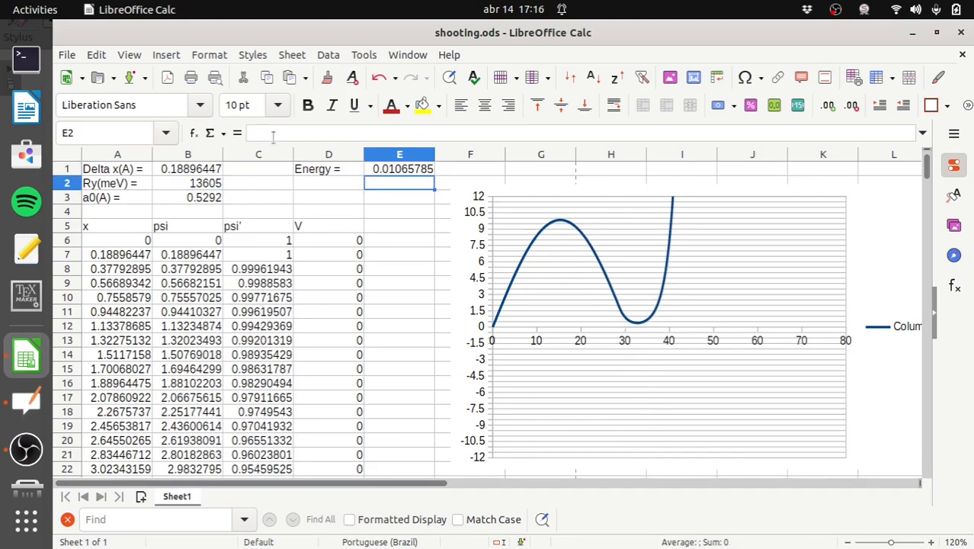
# - Try an energy numerator of 146 in E1, giving the formula =146/B2
pyautogui.click(371, 171)
pyautogui.moveTo(267, 133); pyautogui.dragTo(273, 132)
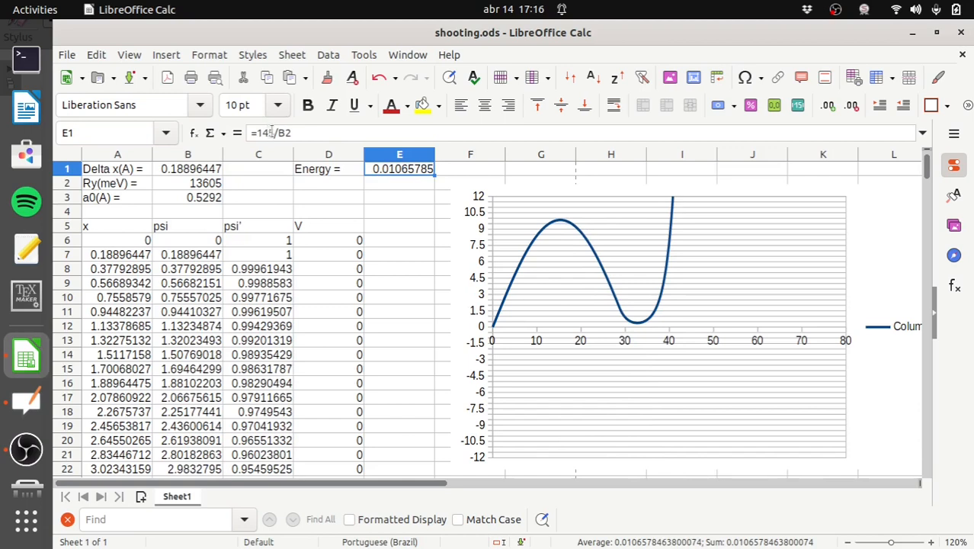
pyautogui.write('6/B2')
pyautogui.press('Return')
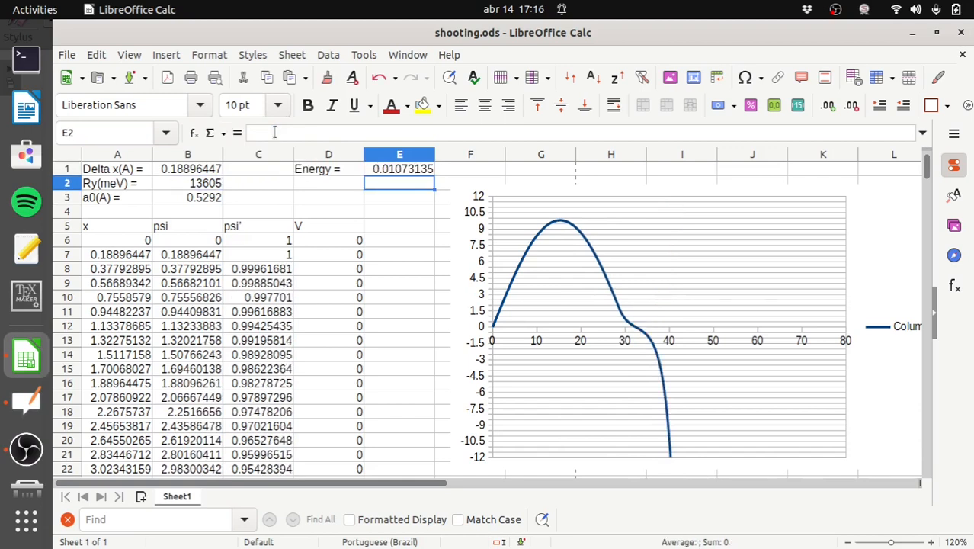
# - Set the energy numerator in E1 to 145,1, giving the formula =145,1/B2
pyautogui.click(374, 174)
pyautogui.click(272, 132)
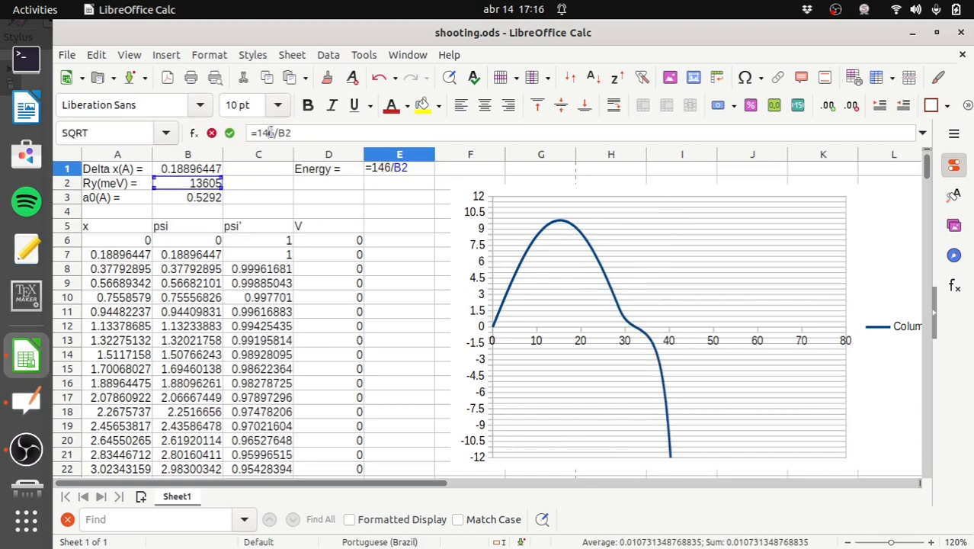
pyautogui.moveTo(267, 132); pyautogui.dragTo(273, 133)
pyautogui.write('5,')
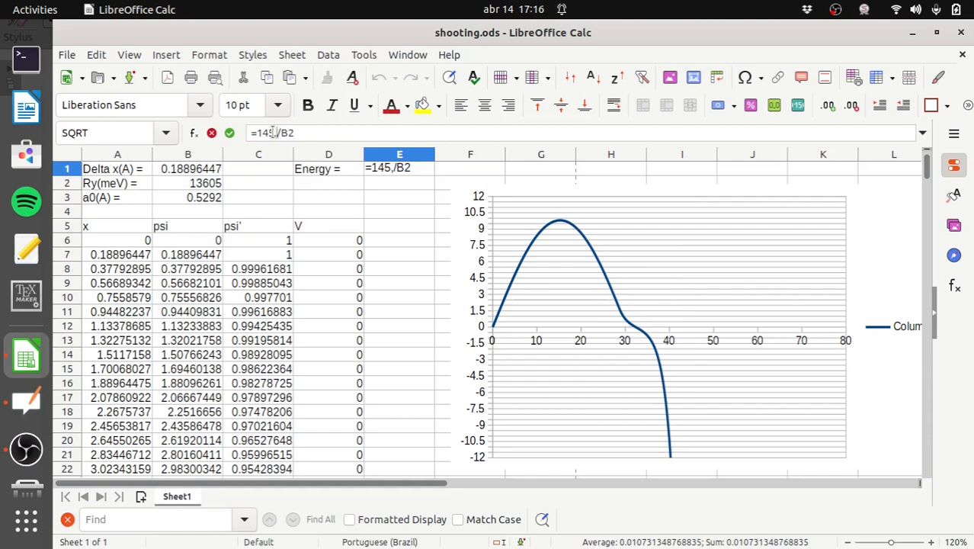
pyautogui.write('1')
pyautogui.press('Return')
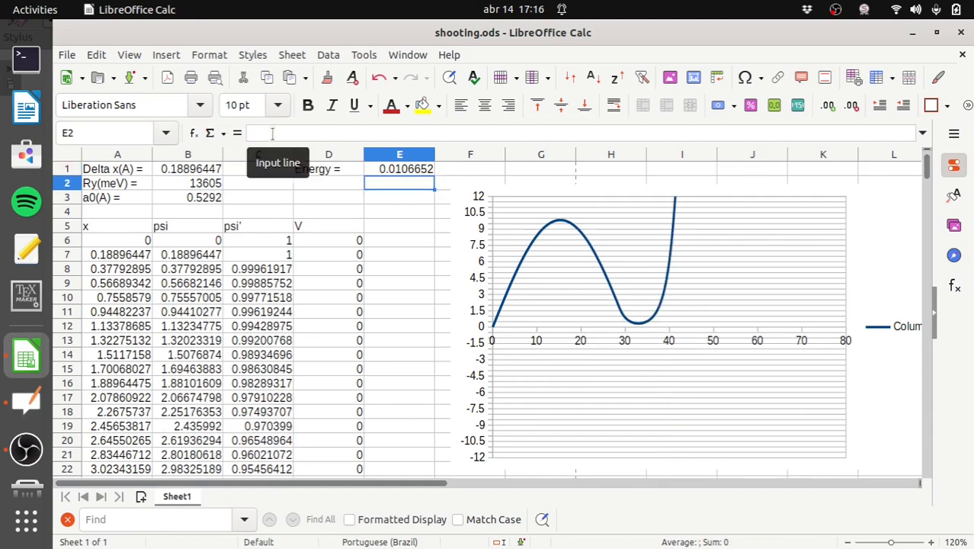
# - Raise the energy numerator in E1 to 145,2, giving the formula =145,2/B2
pyautogui.click(370, 169)
pyautogui.click(280, 133)
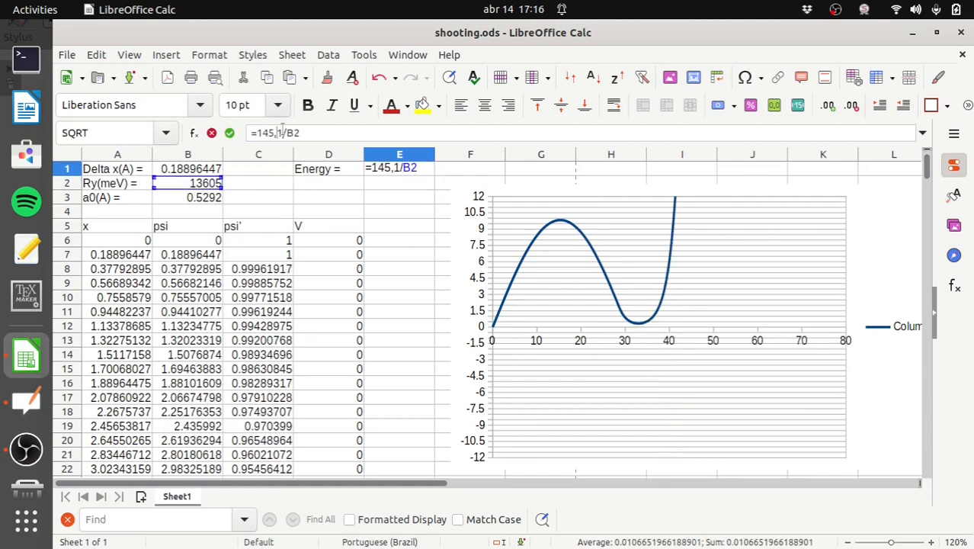
pyautogui.doubleClick(281, 132)
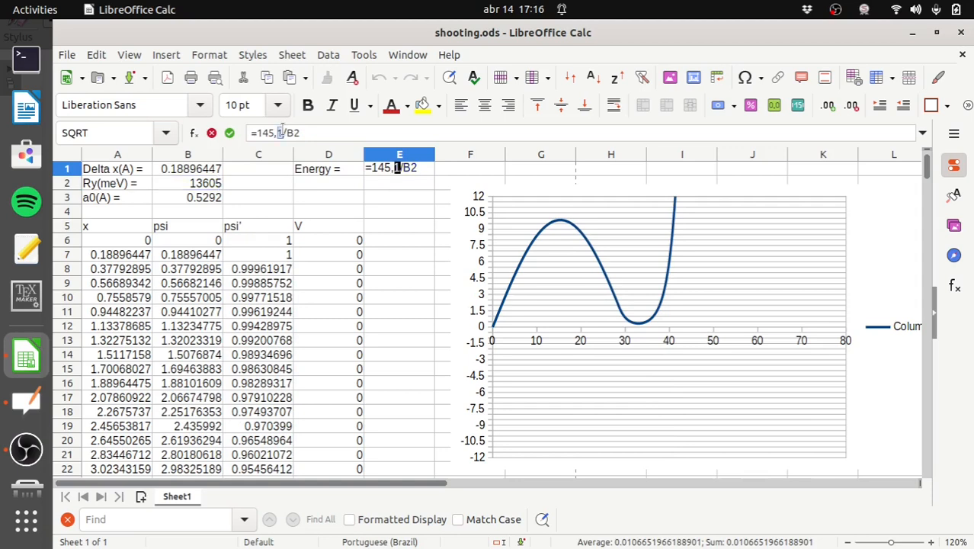
pyautogui.write('2')
pyautogui.press('Return')
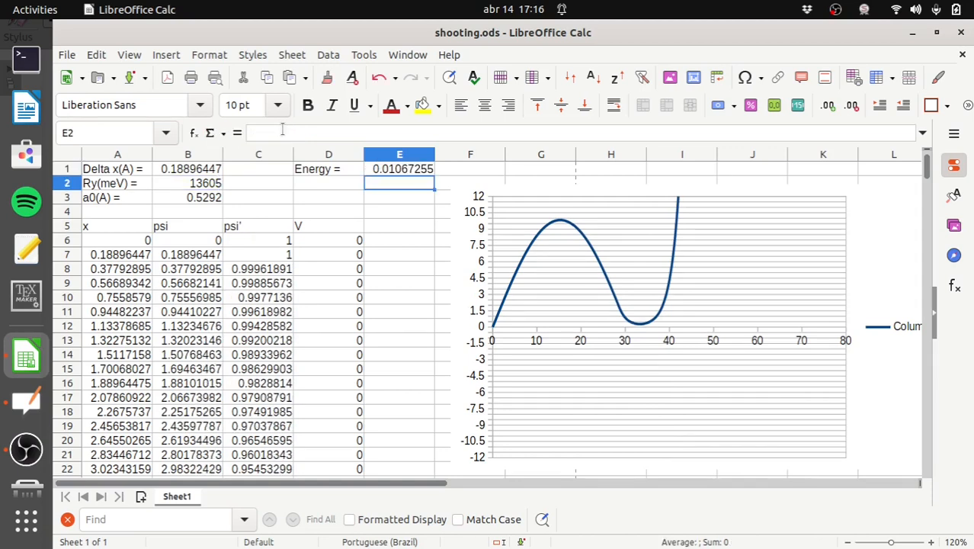
# - Try an energy numerator of 145,5 in E1, giving the formula =145,5/B2
pyautogui.click(412, 169)
pyautogui.click(280, 134)
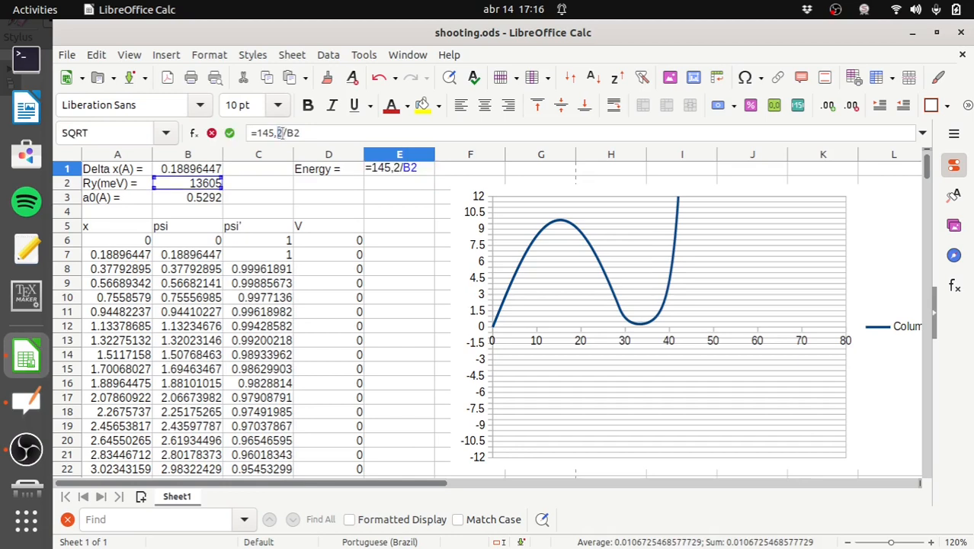
pyautogui.doubleClick(280, 134)
pyautogui.write('5')
pyautogui.press('Return')
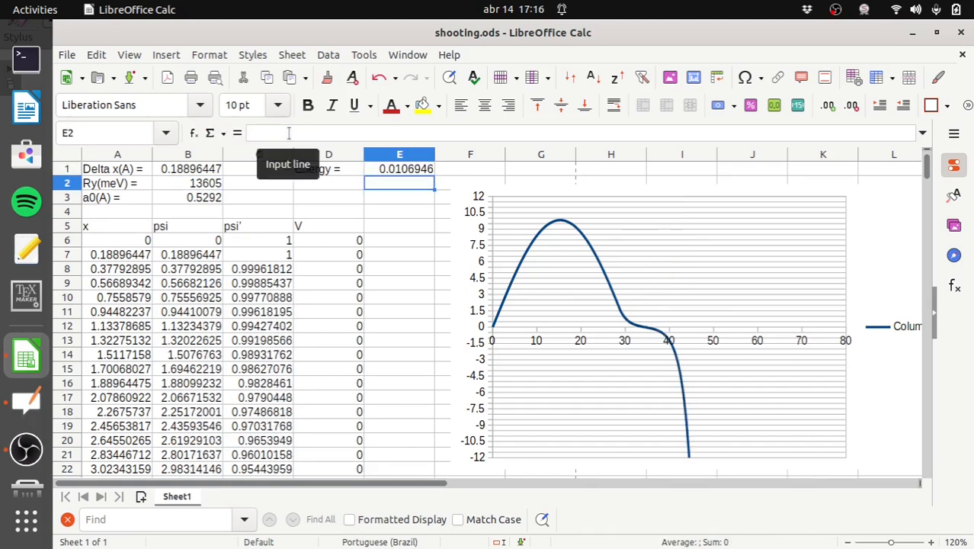
# - Set the energy numerator in E1 to 145,3, giving the formula =145,3/B2
pyautogui.click(386, 171)
pyautogui.click(273, 133)
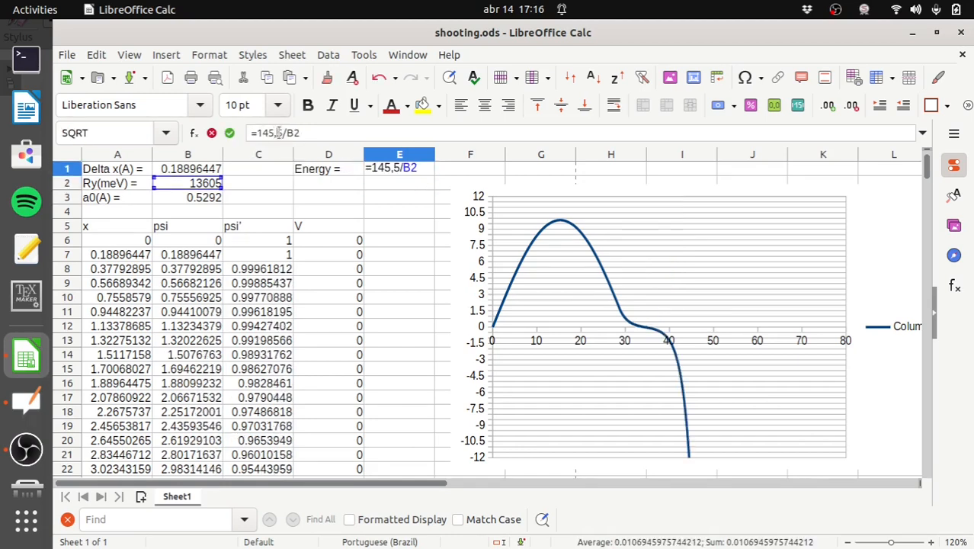
pyautogui.doubleClick(279, 133)
pyautogui.write('3')
pyautogui.press('Return')
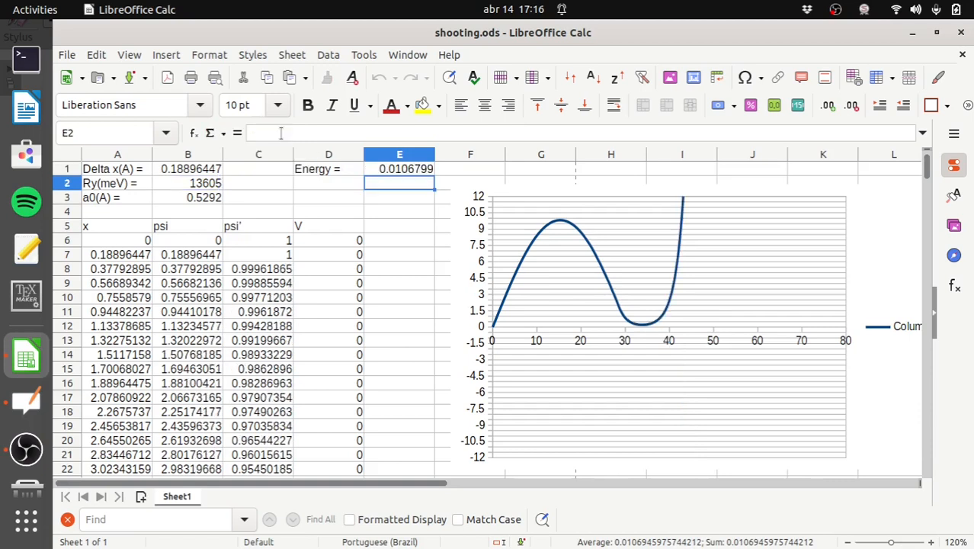
# - Raise the energy numerator in E1 to 145,4, giving the formula =145,4/B2
pyautogui.click(412, 171)
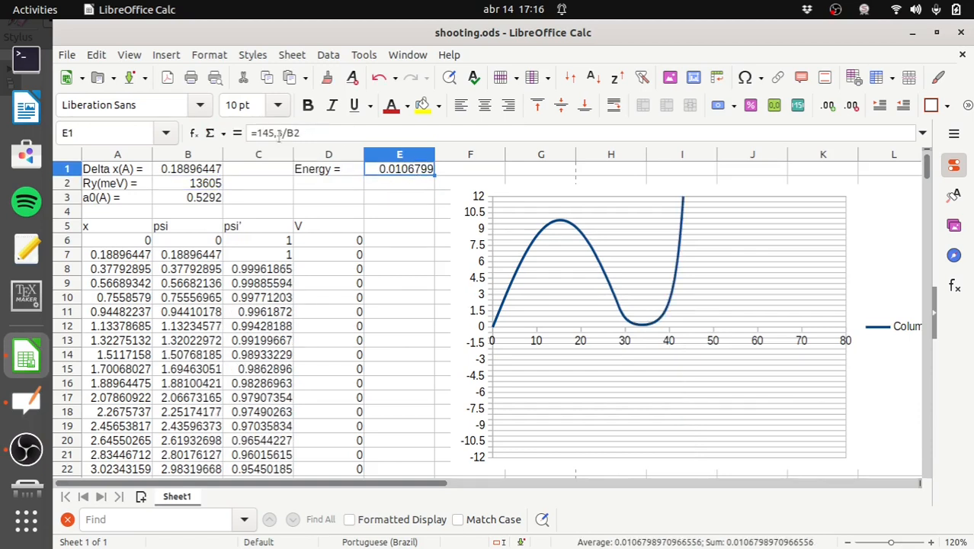
pyautogui.click(280, 134)
pyautogui.doubleClick(281, 134)
pyautogui.write('4')
pyautogui.press('Return')
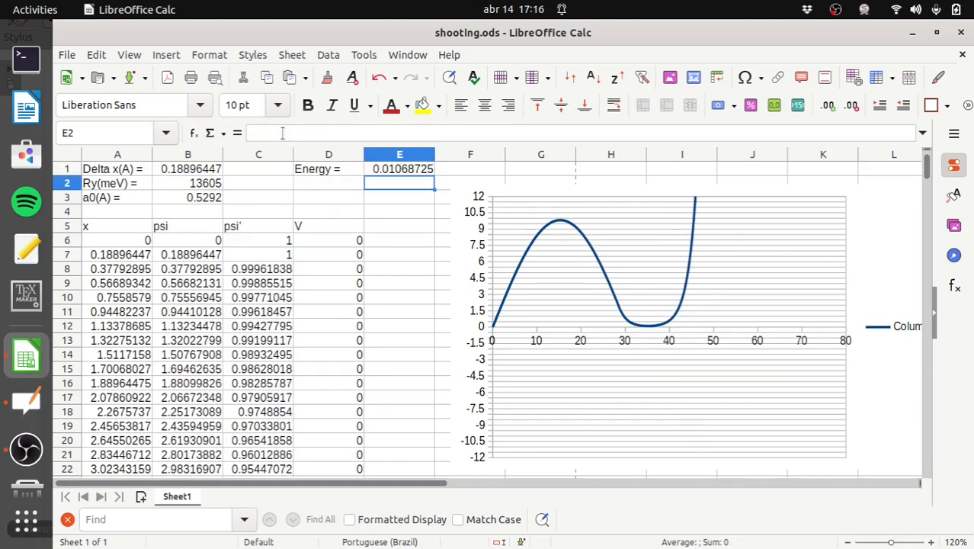
# - Refine the energy numerator in E1 to 145,45, giving the formula =145,45/B2
pyautogui.click(403, 168)
pyautogui.click(280, 133)
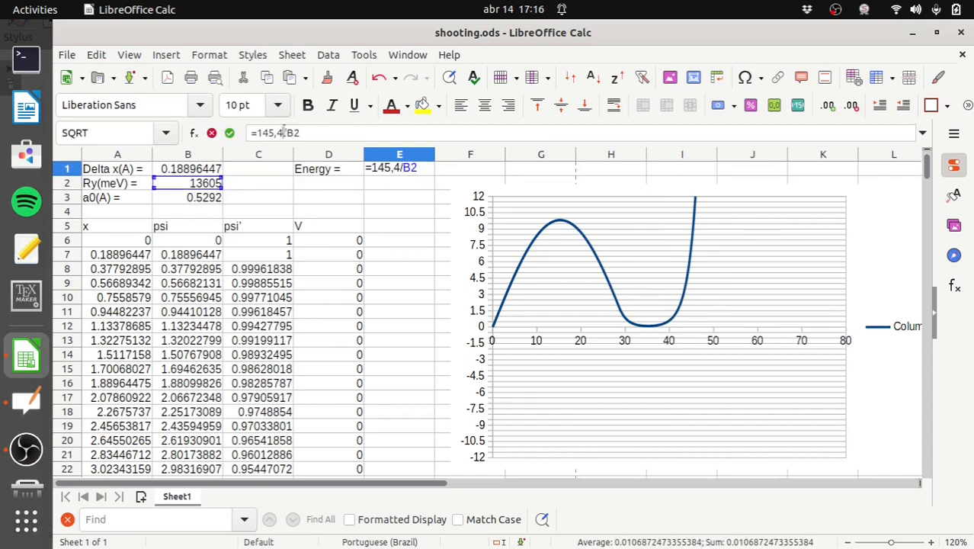
pyautogui.write('5')
pyautogui.press('Return')
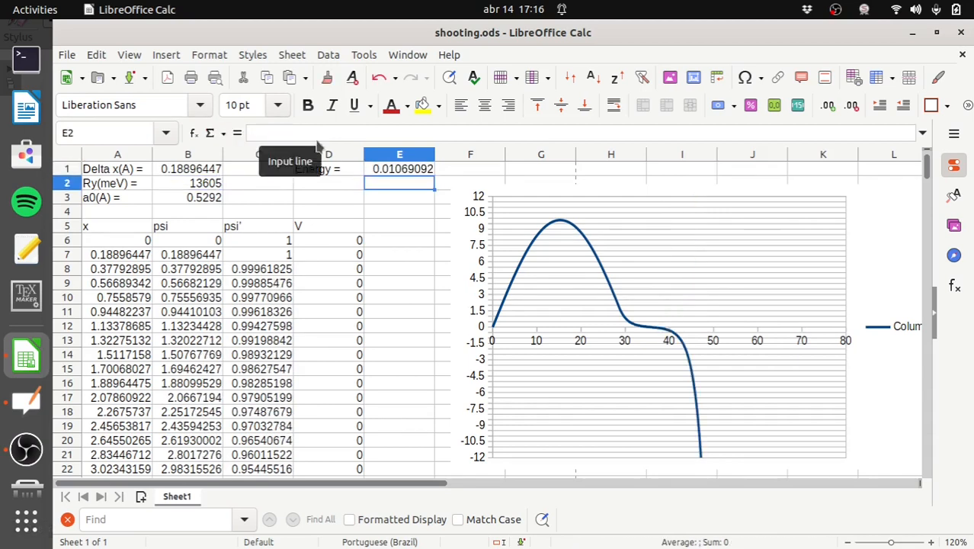
# - Lower the energy numerator in E1 to 145,44, giving the formula =145,44/B2
pyautogui.click(411, 169)
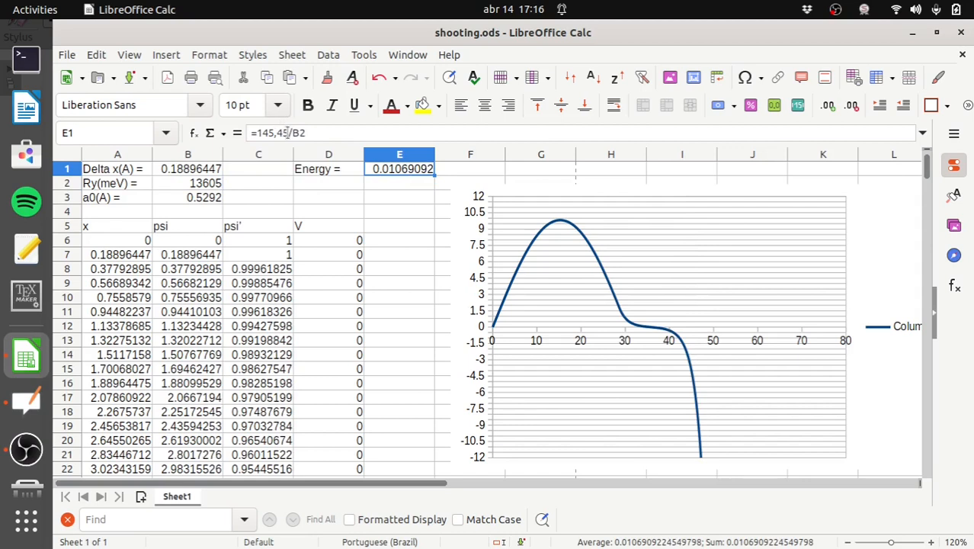
pyautogui.click(286, 132)
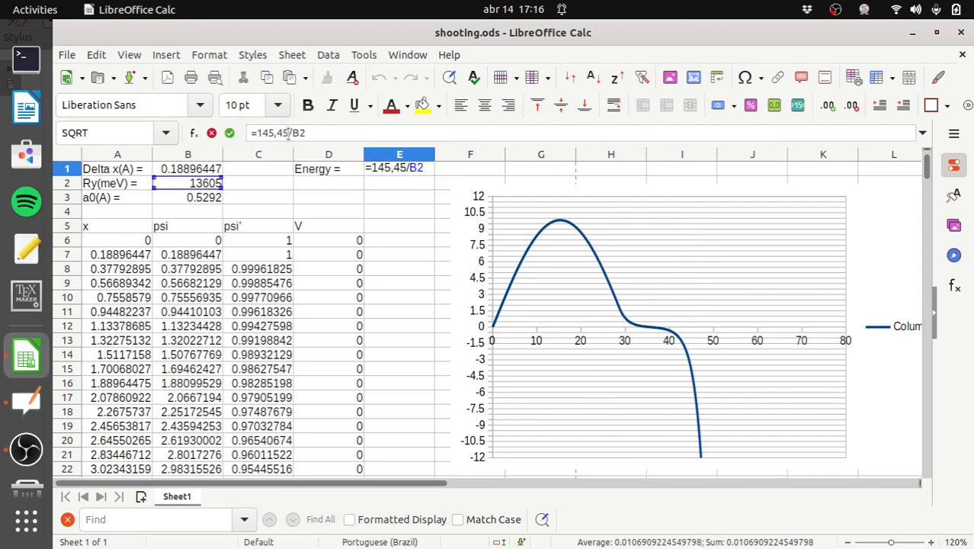
pyautogui.press('Left')
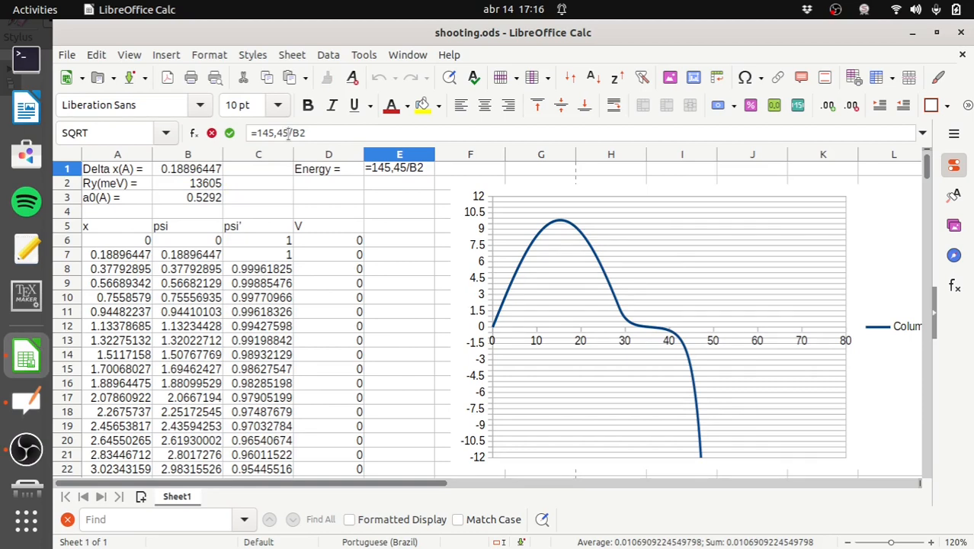
pyautogui.write('4')
pyautogui.press('Delete')
pyautogui.press('Return')
# - Refine the energy numerator in E1 to 145,435, giving the formula =145,435/B2
pyautogui.click(378, 171)
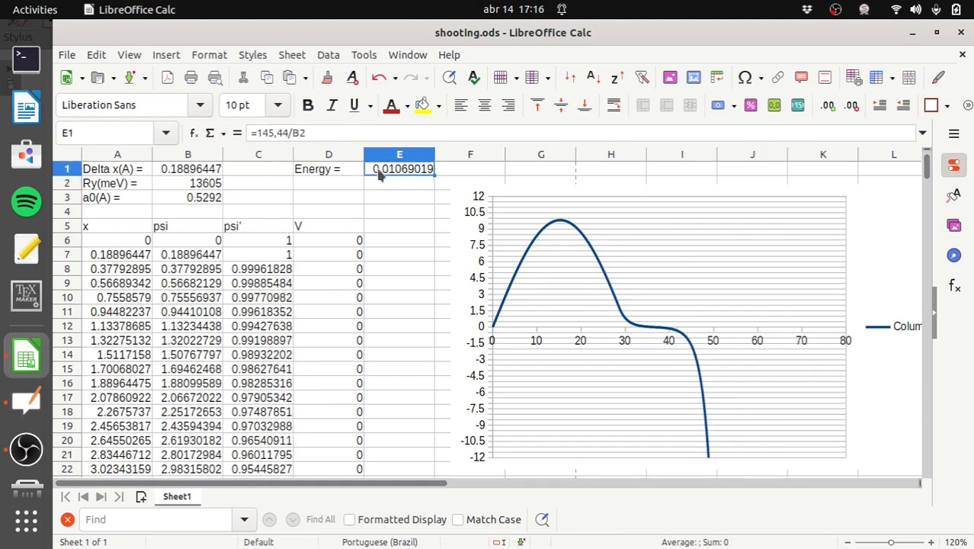
pyautogui.click(287, 134)
pyautogui.press('BackSpace')
pyautogui.write('35')
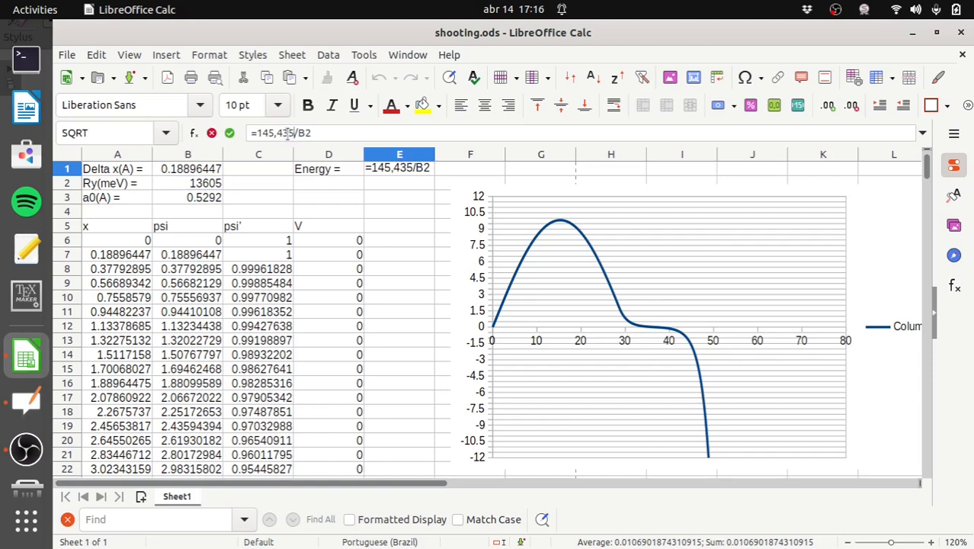
pyautogui.press('Return')
# - Lower the energy numerator in E1 to 145,432, giving the formula =145,432/B2
pyautogui.click(418, 175)
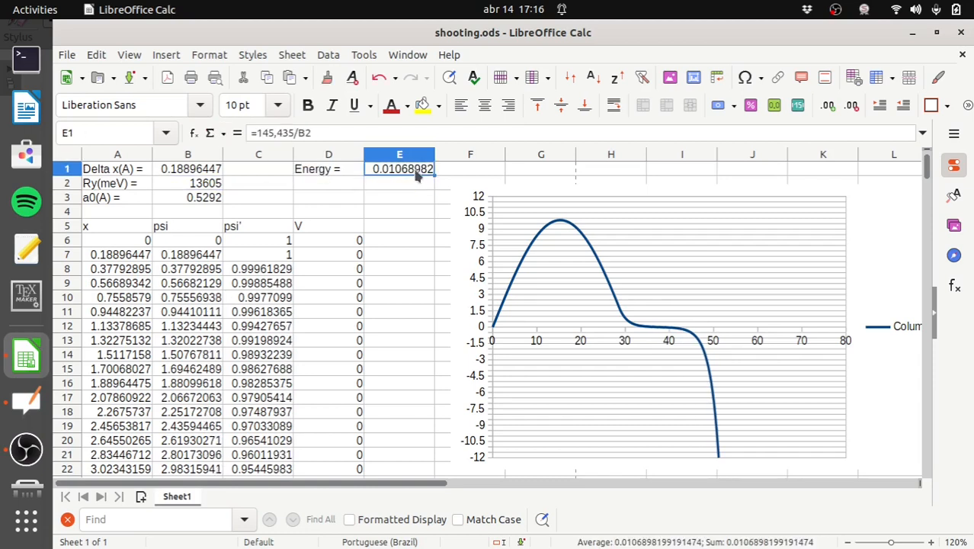
pyautogui.click(292, 133)
pyautogui.press('BackSpace')
pyautogui.write('2')
pyautogui.press('Return')
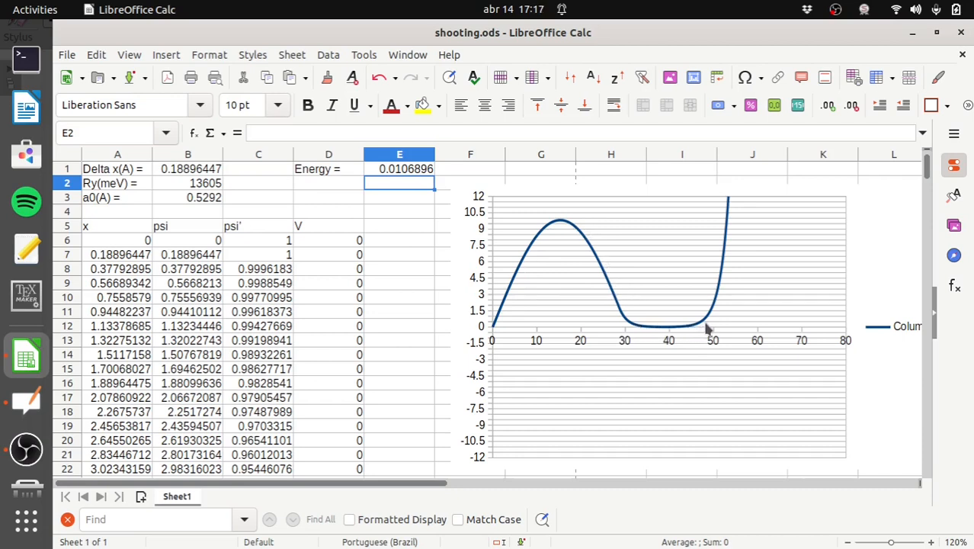
pyautogui.click(412, 169)
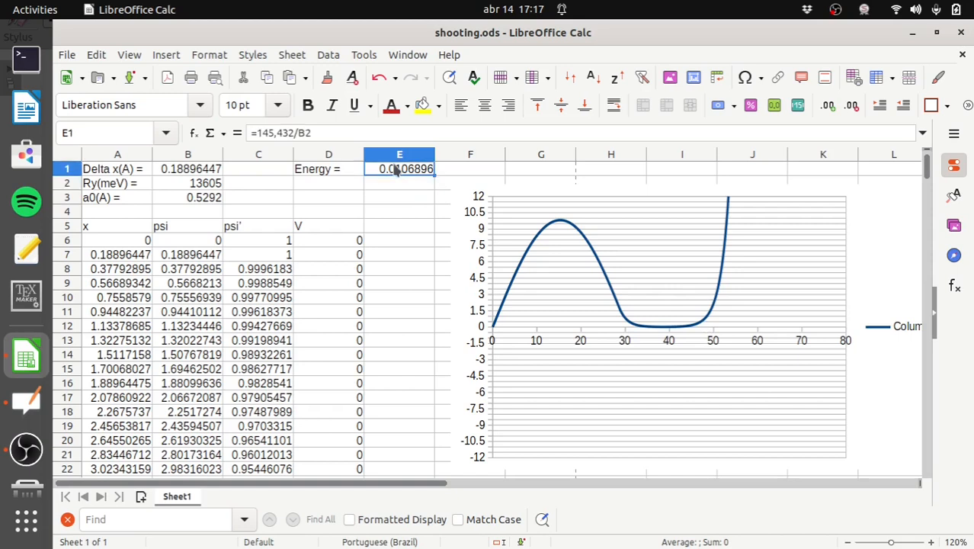
pyautogui.click(292, 133)
pyautogui.moveTo(292, 132); pyautogui.dragTo(257, 132)
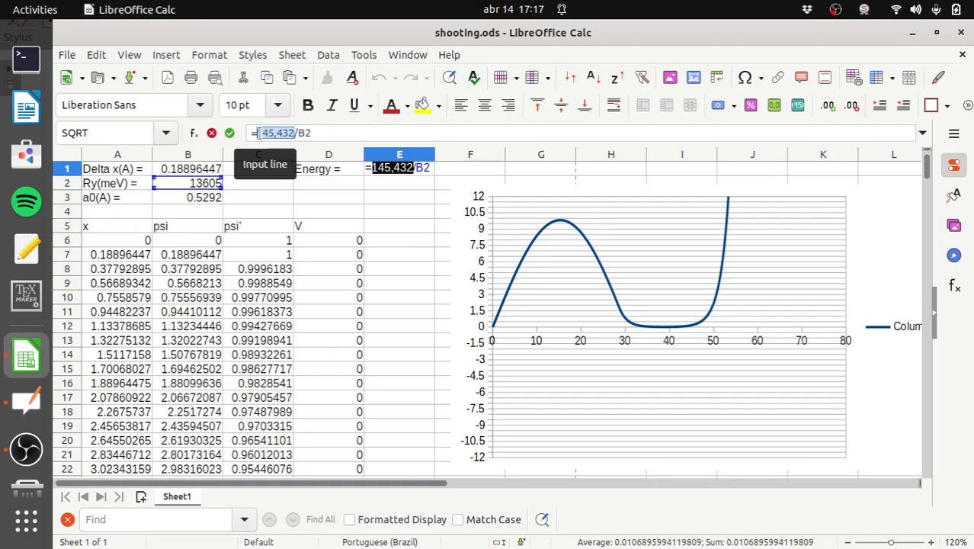
pyautogui.click(275, 133)
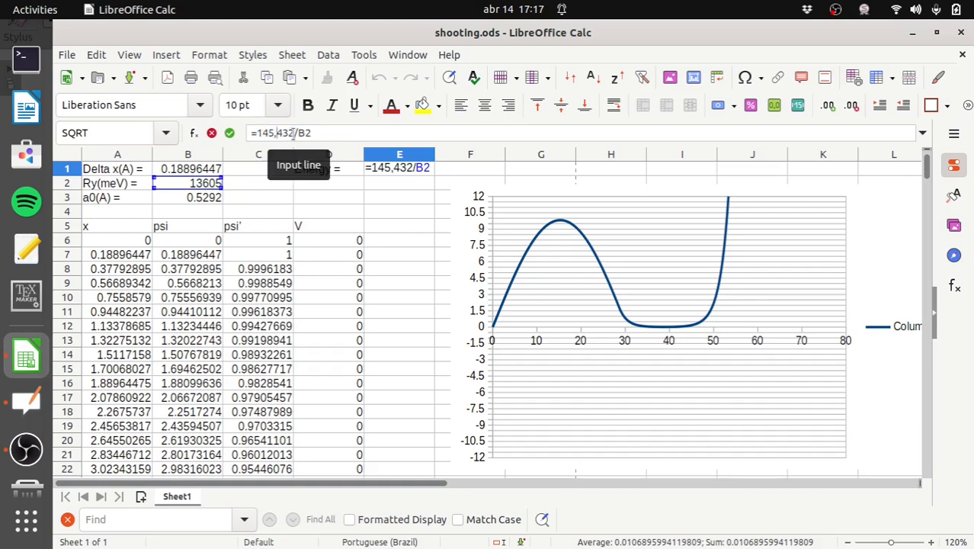
pyautogui.click(216, 242)
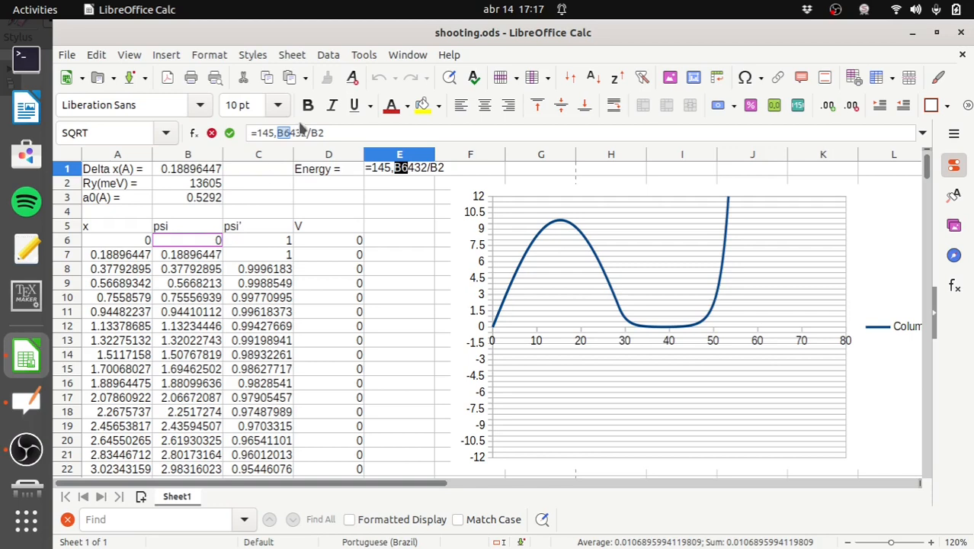
pyautogui.click(282, 133)
pyautogui.moveTo(278, 133); pyautogui.dragTo(304, 134)
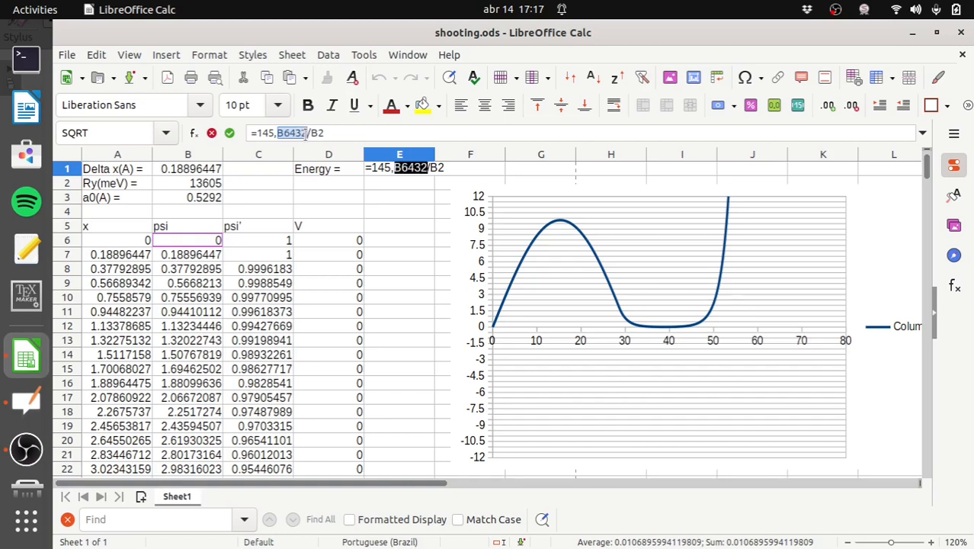
pyautogui.write('B643')
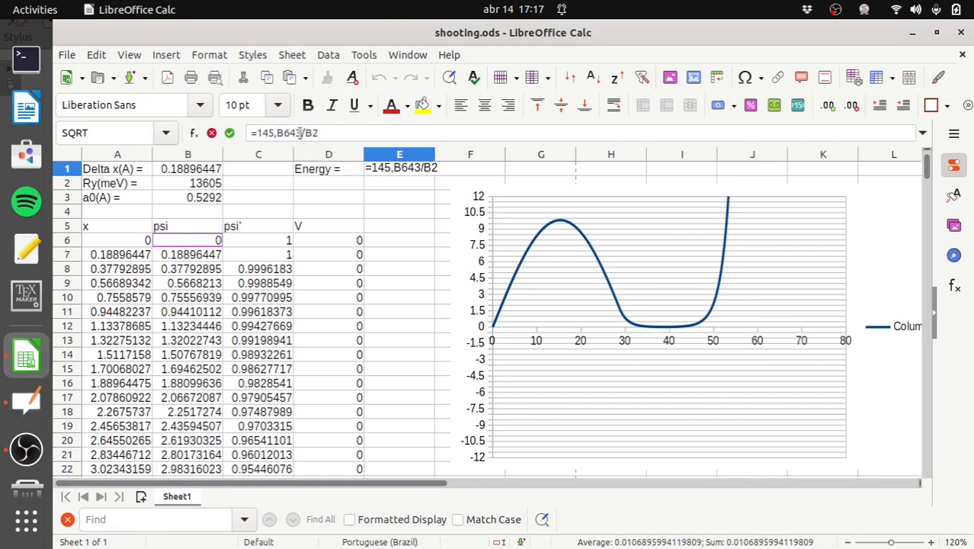
pyautogui.moveTo(299, 133); pyautogui.dragTo(274, 133)
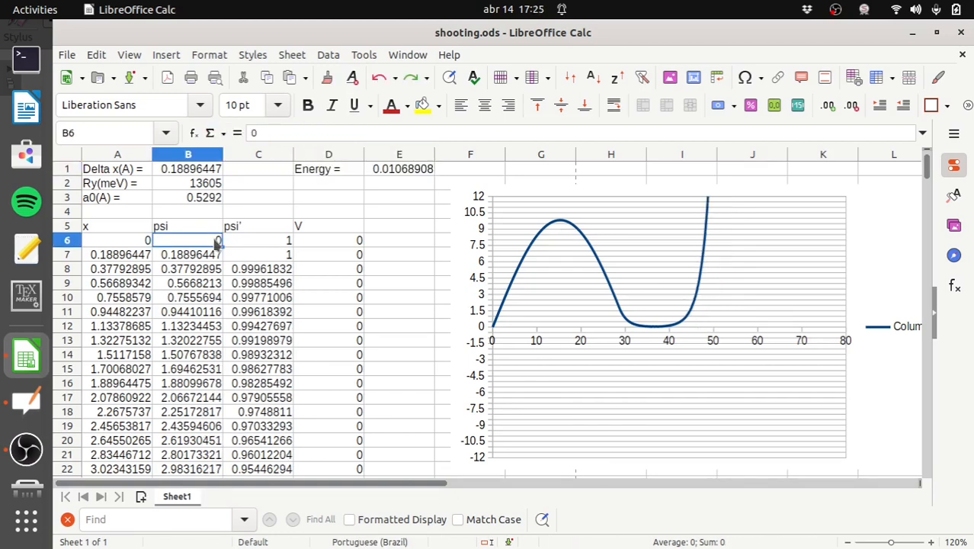
# - Switch the initial conditions at x = 0 by setting psi in B6 to 1 and psi' in C6 to 0
pyautogui.write('1')
pyautogui.click(274, 243)
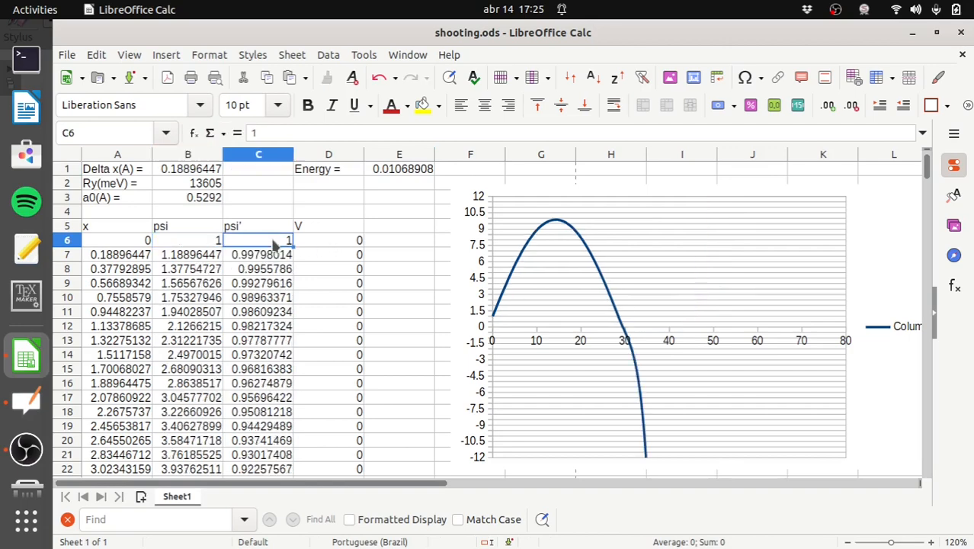
pyautogui.write('0')
pyautogui.click(278, 254)
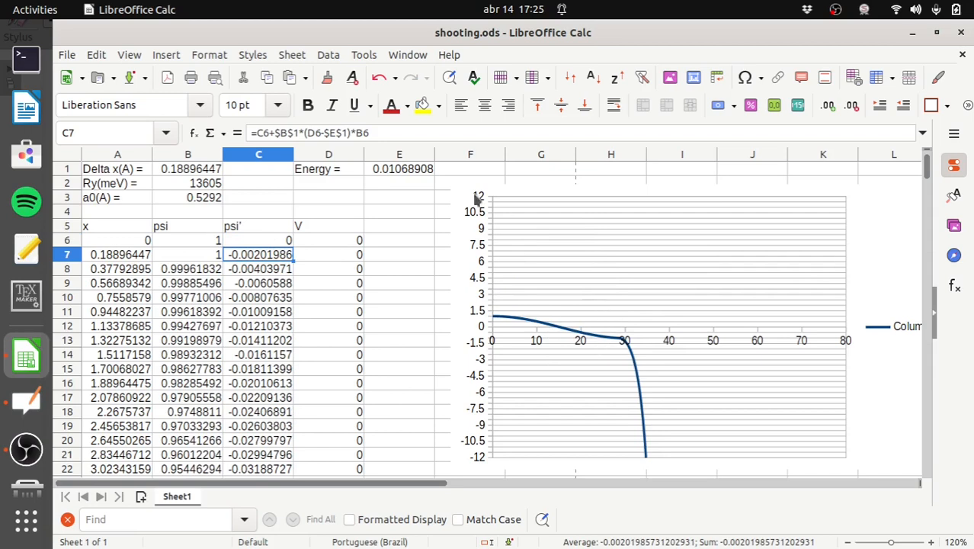
# - Replace the energy formula in E1 with =327,33/B2 as the trial energy for the state with psi(0)=1
pyautogui.click(408, 170)
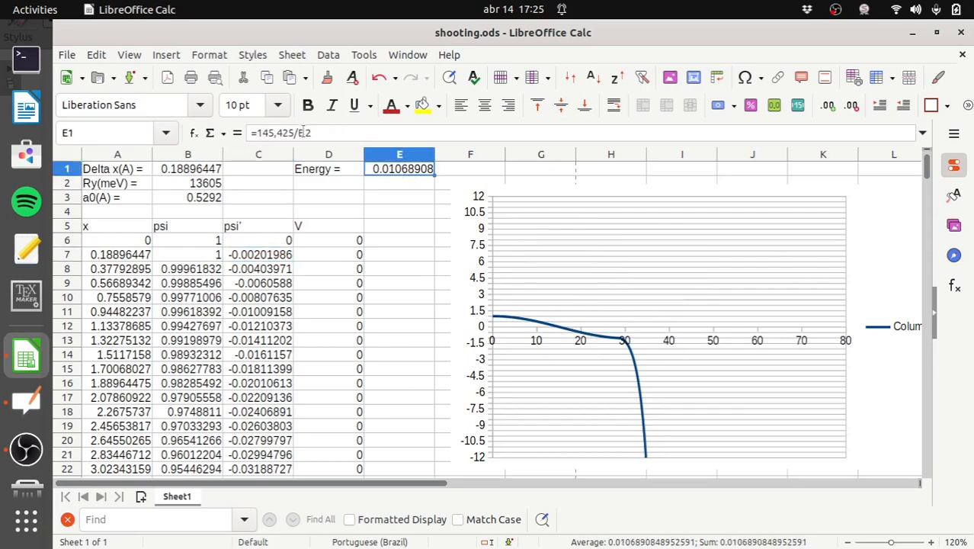
pyautogui.moveTo(312, 134); pyautogui.dragTo(256, 133)
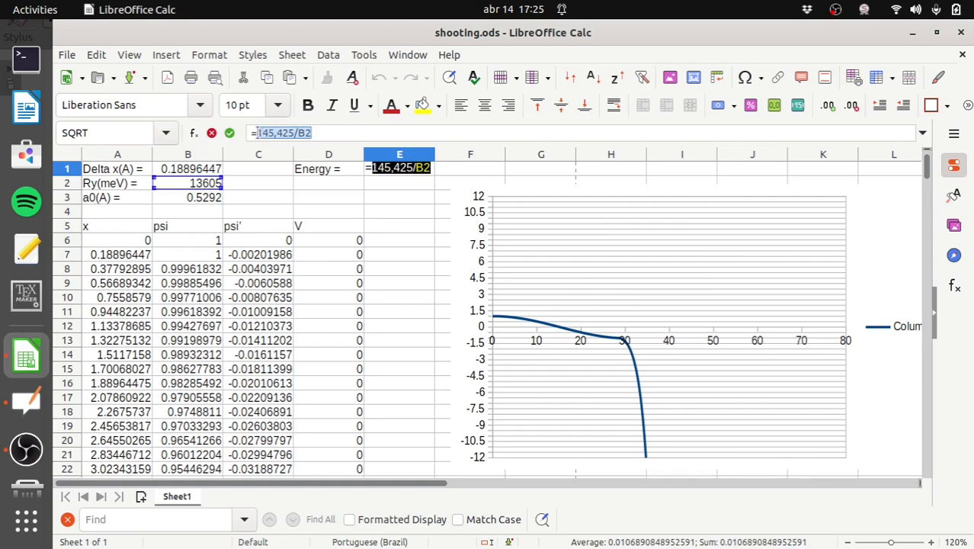
pyautogui.write('327,33/B2')
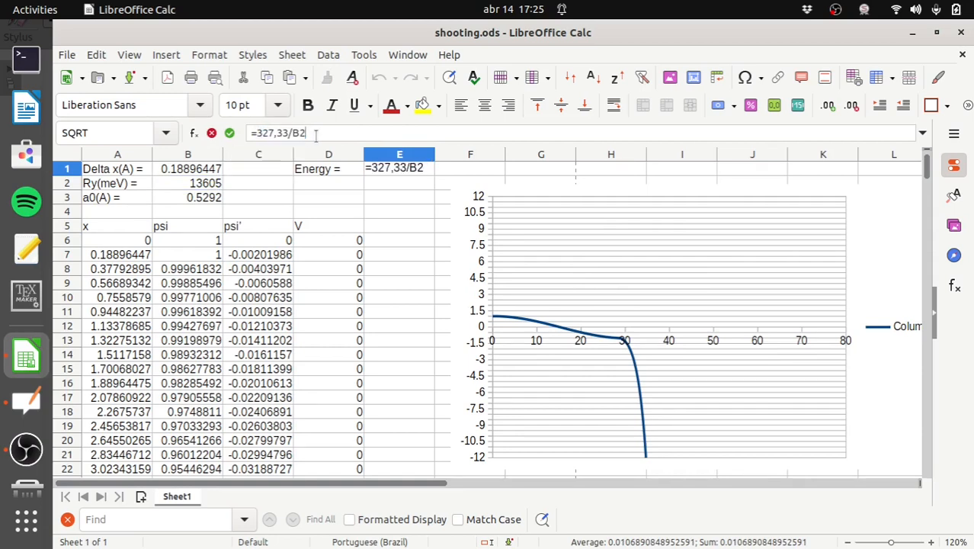
pyautogui.press('Return')
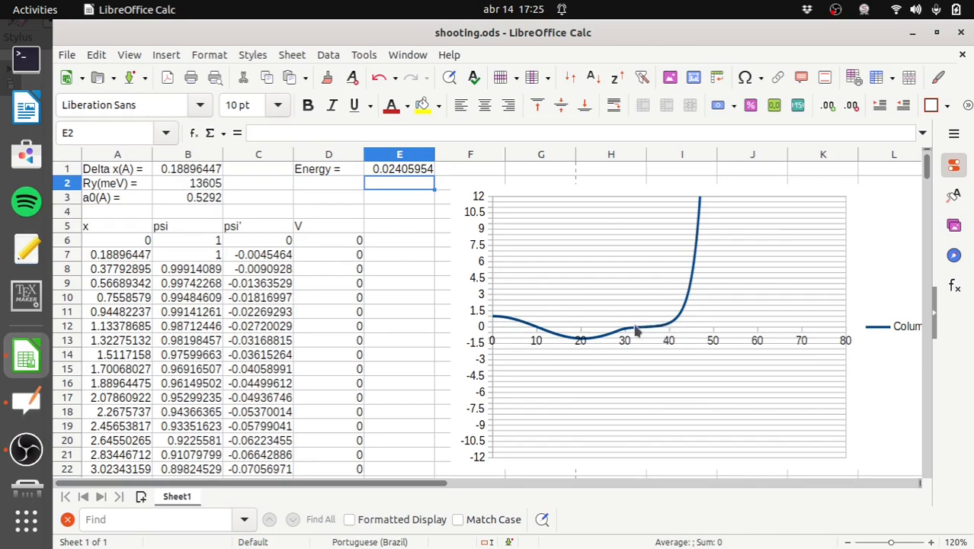
# - Refine the energy numerator in E1 to 327,0005, giving the formula =327,0005/B2
pyautogui.click(370, 168)
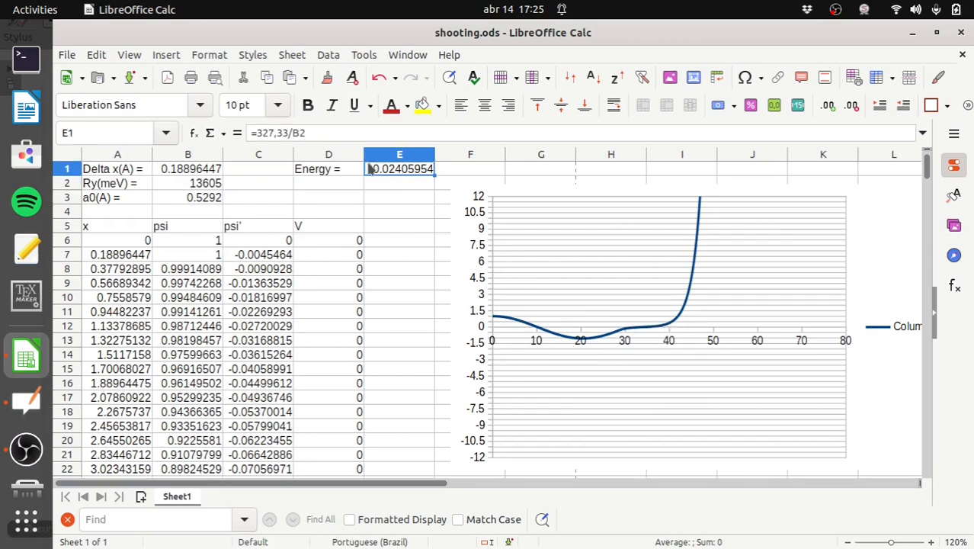
pyautogui.click(282, 133)
pyautogui.doubleClick(283, 132)
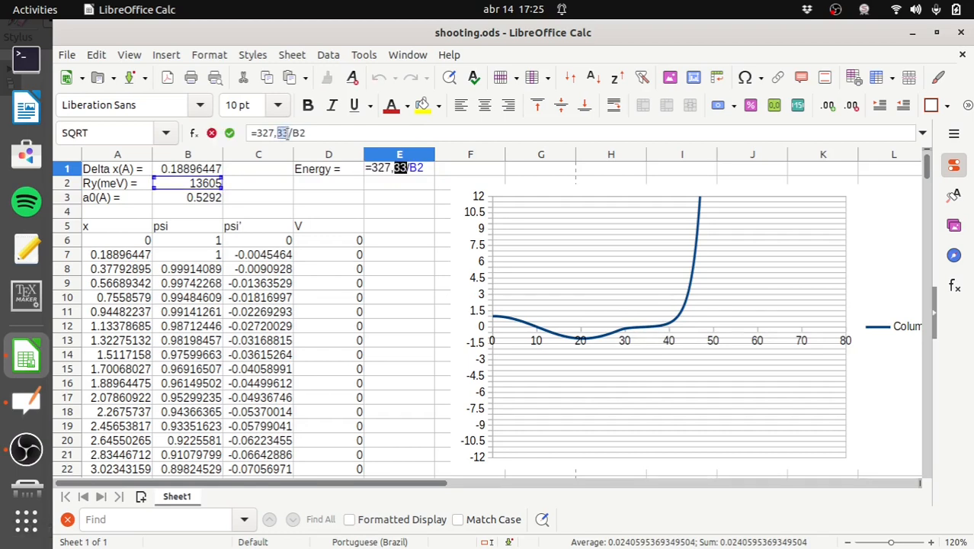
pyautogui.write('00')
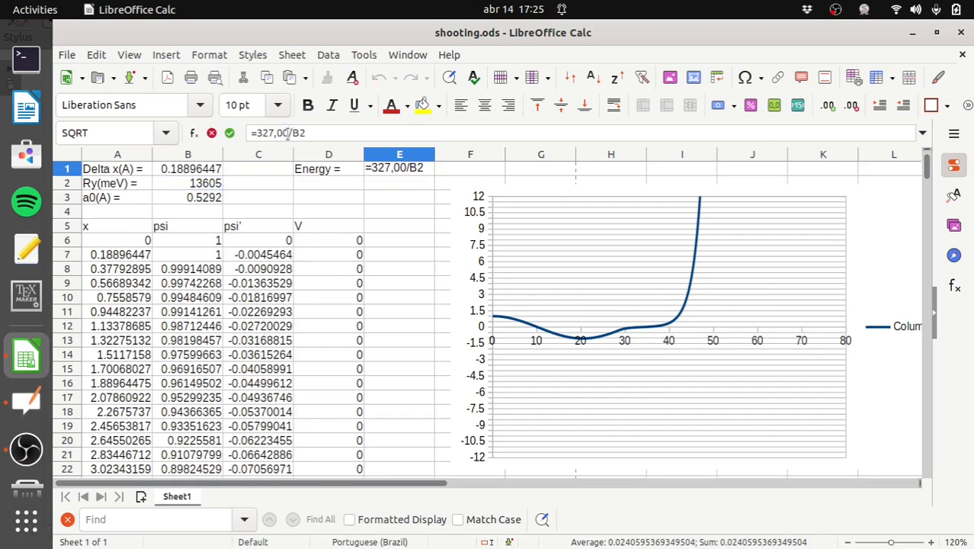
pyautogui.write('005')
pyautogui.press('Return')
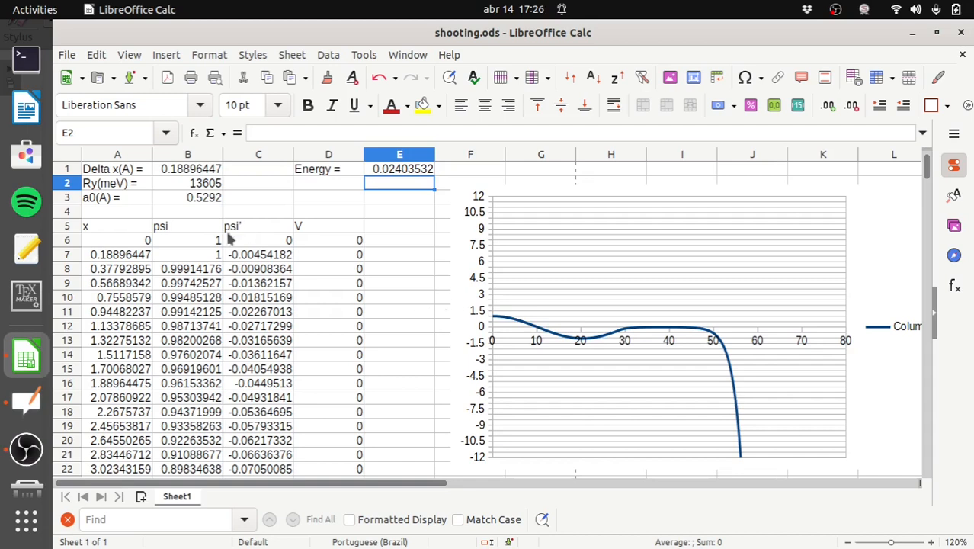
# - Review the initial psi and psi' values in B6 and C6 and the energy formula in E1
pyautogui.click(177, 242)
pyautogui.click(261, 244)
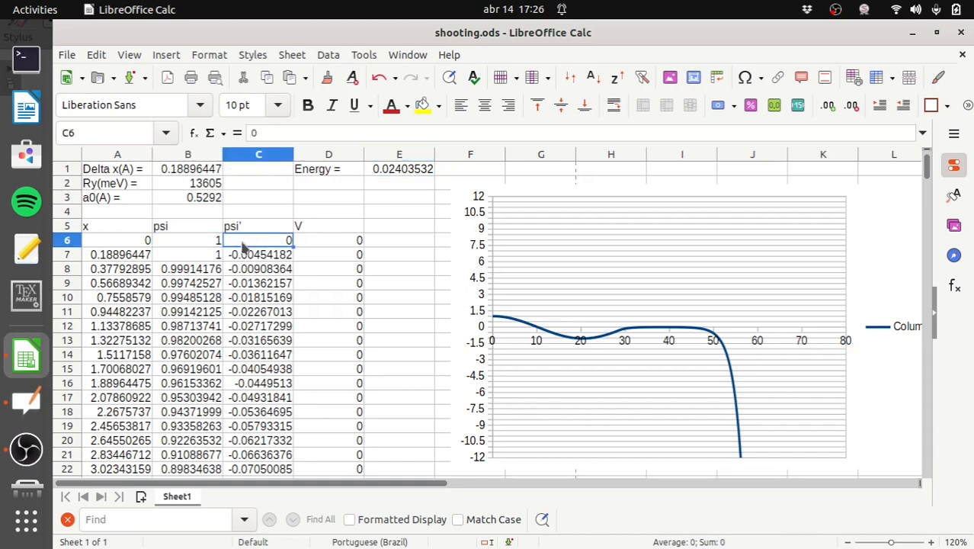
pyautogui.click(218, 245)
pyautogui.click(238, 245)
pyautogui.click(202, 244)
pyautogui.click(239, 245)
pyautogui.click(408, 169)
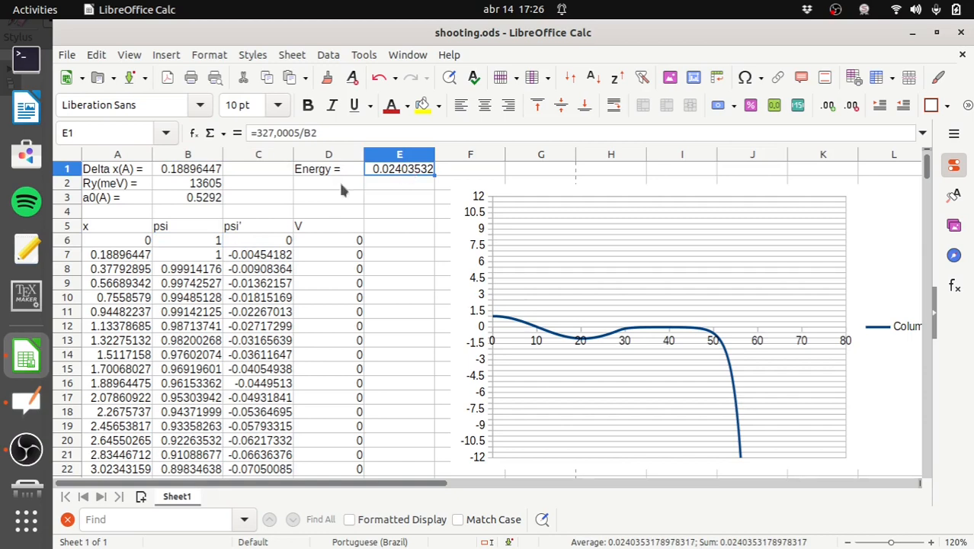